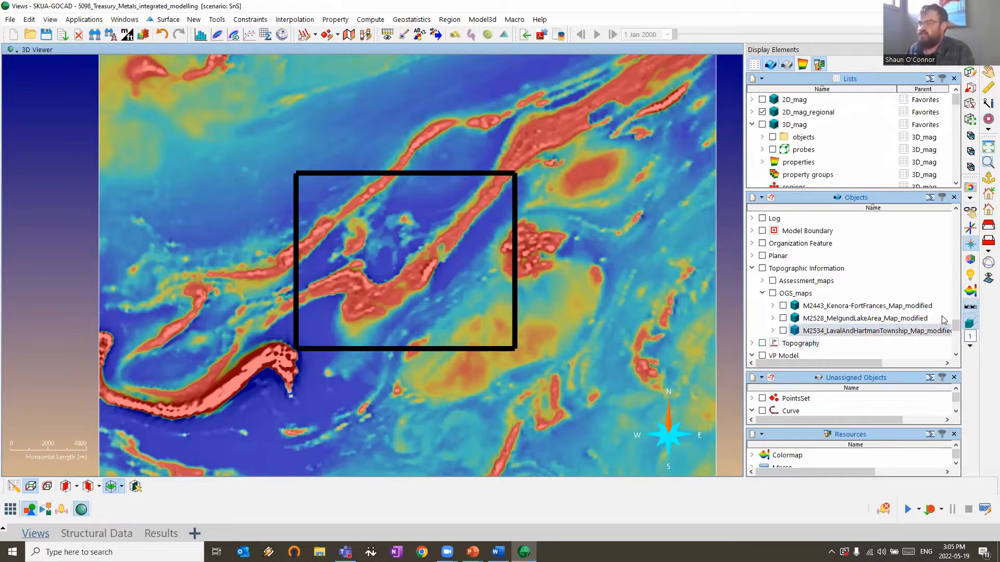
# Apply the saved scene Webinar_Scene 2 in the 3D viewer and display the 2D_mag_regional grid with the curves
pyautogui.moveTo(80, 455)
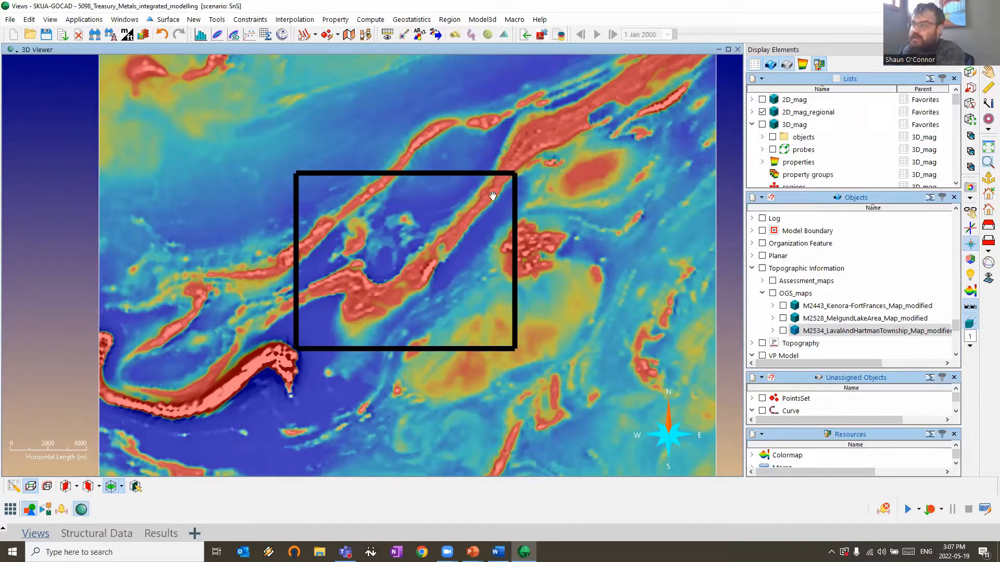
pyautogui.rightClick(77, 196)
pyautogui.moveTo(156, 281)
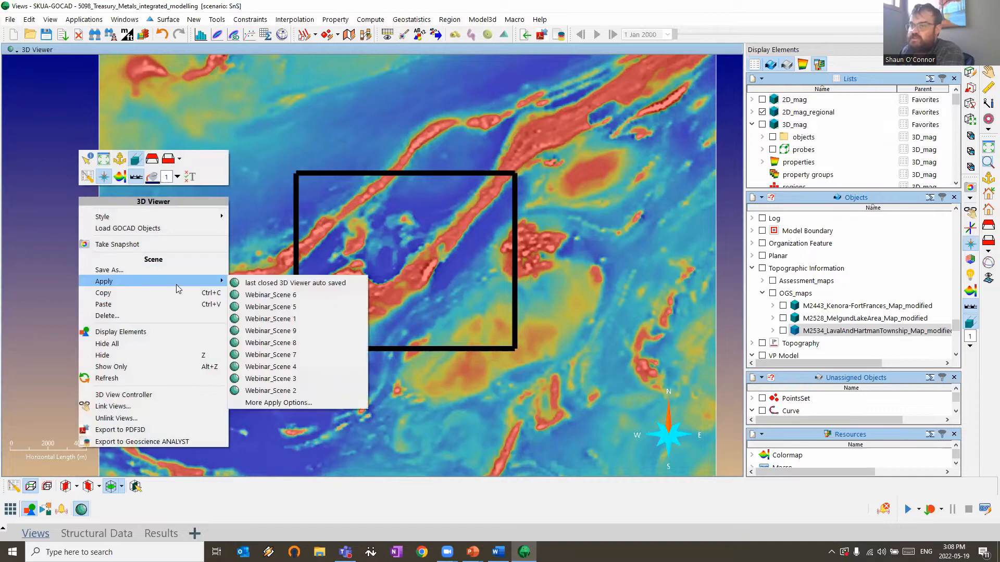
pyautogui.click(298, 397)
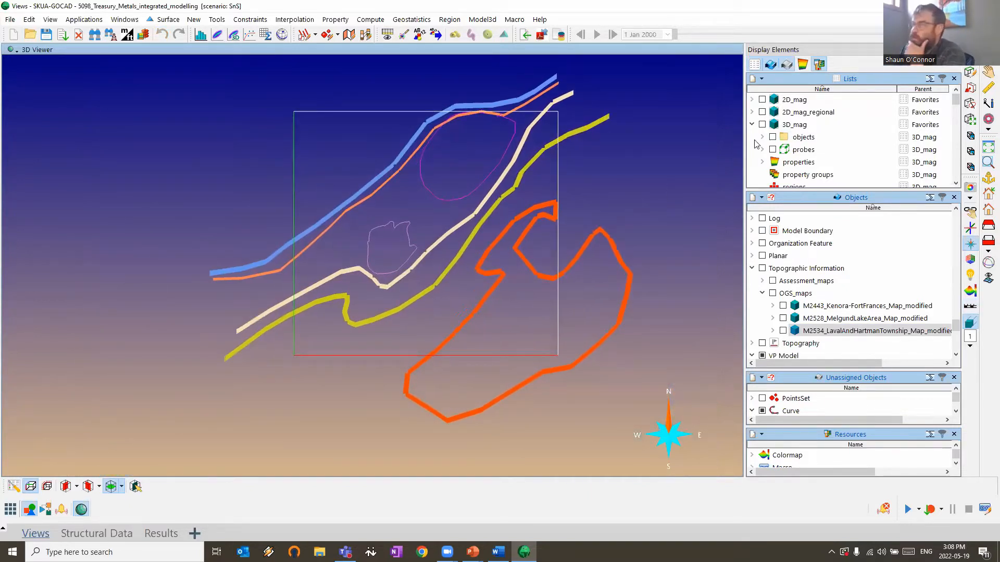
pyautogui.click(762, 112)
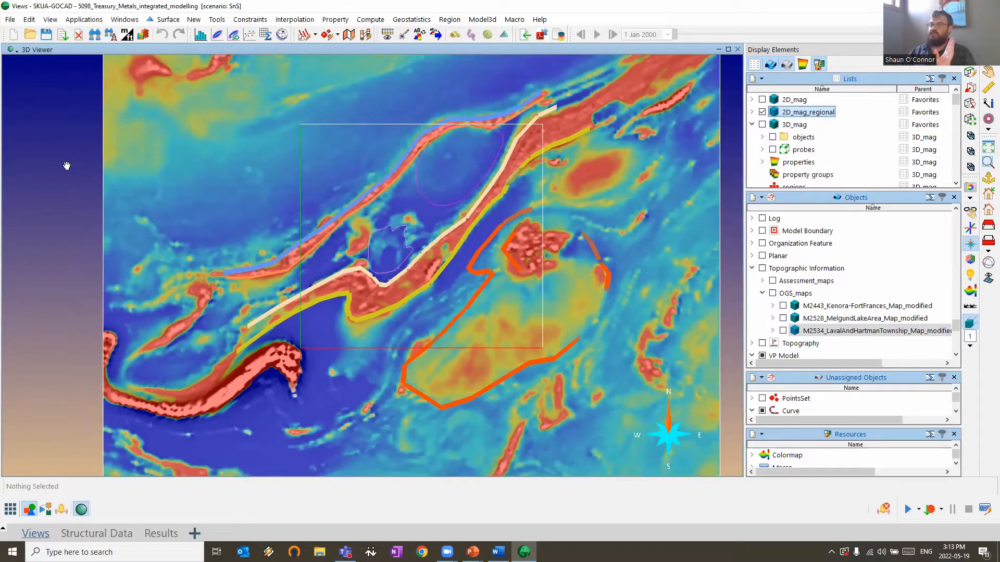
# Apply the saved scene Webinar_Scene 3 in the 3D viewer
pyautogui.rightClick(68, 168)
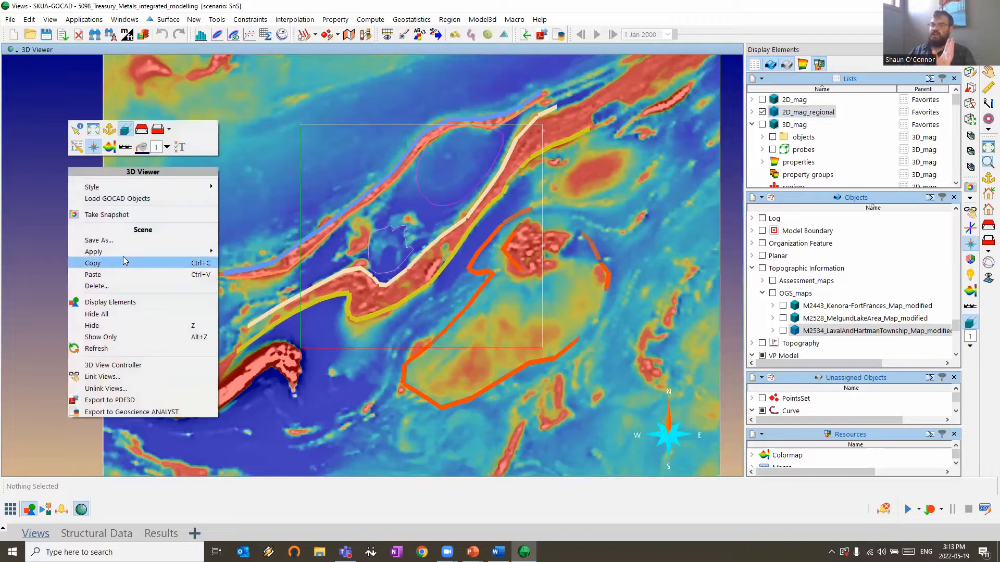
pyautogui.moveTo(123, 255)
pyautogui.click(269, 352)
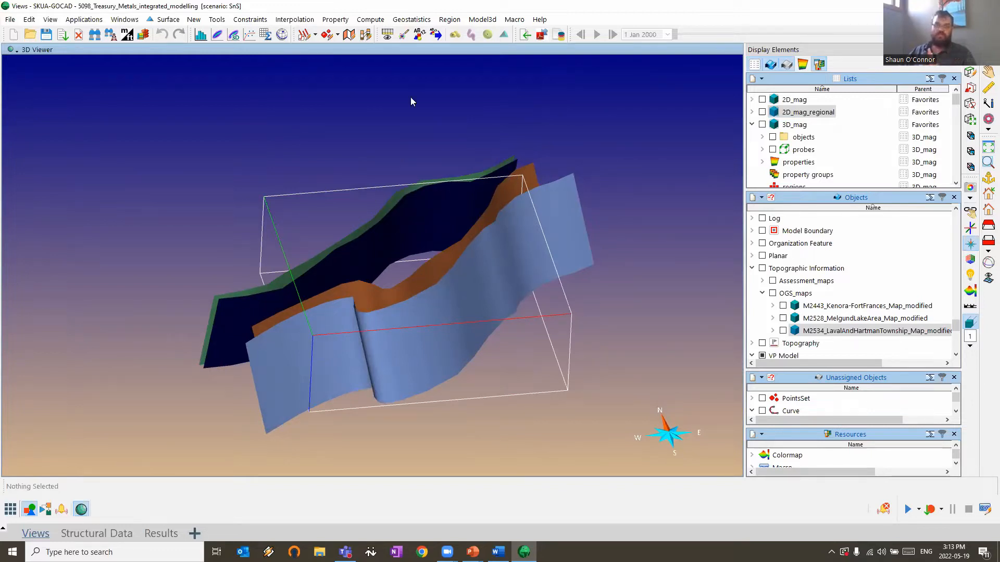
pyautogui.click(216, 20)
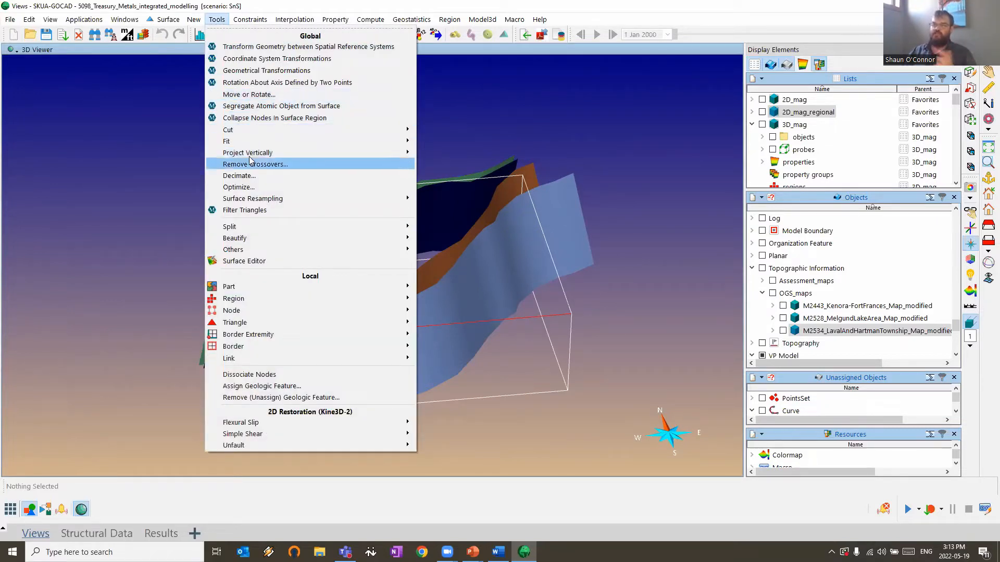
pyautogui.click(193, 19)
pyautogui.click(193, 19)
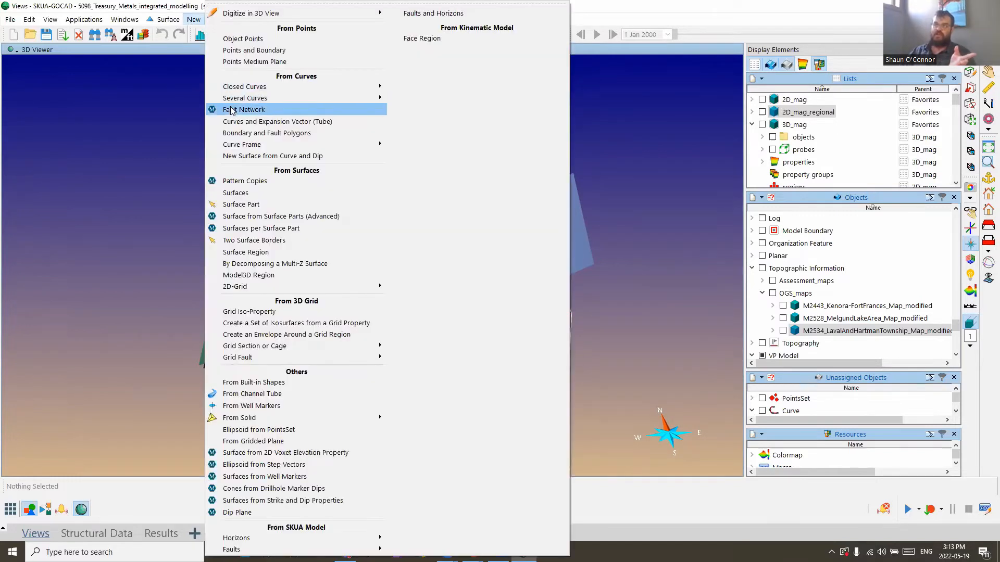
pyautogui.click(194, 17)
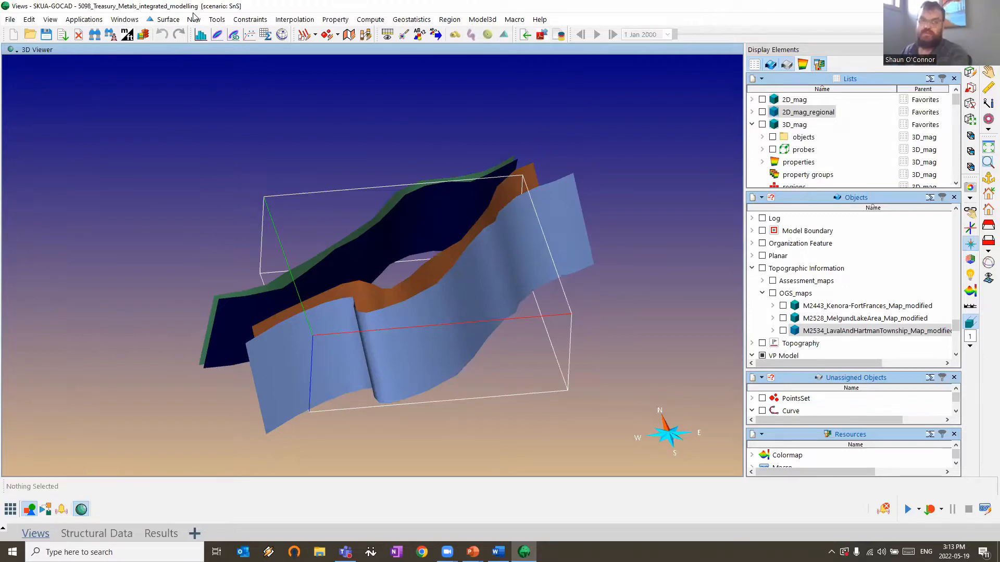
pyautogui.scroll(-4, 885, 177)
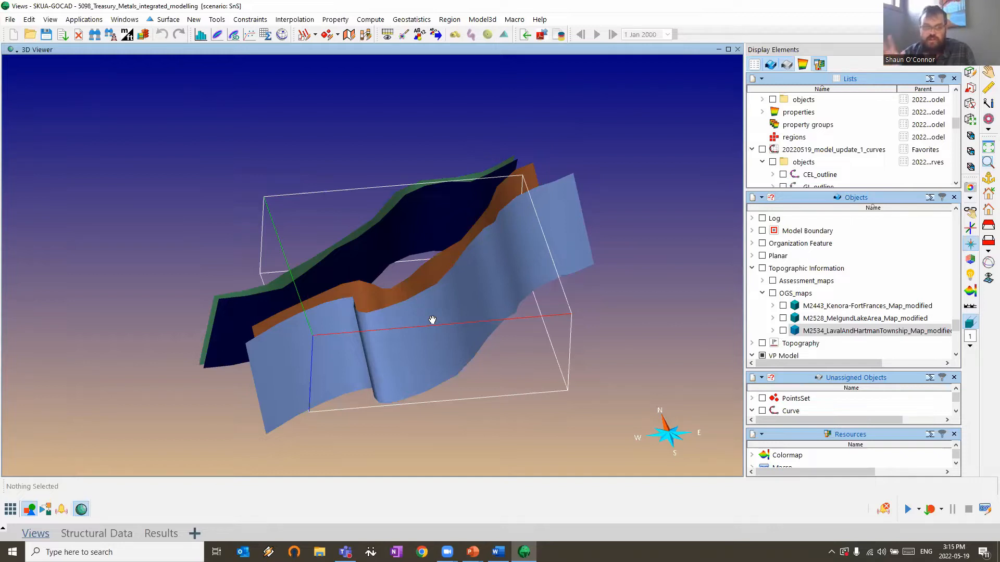
# Record a macro of hiding the High_mag_2_SE_contact_surface in the 3D viewer
pyautogui.click(928, 511)
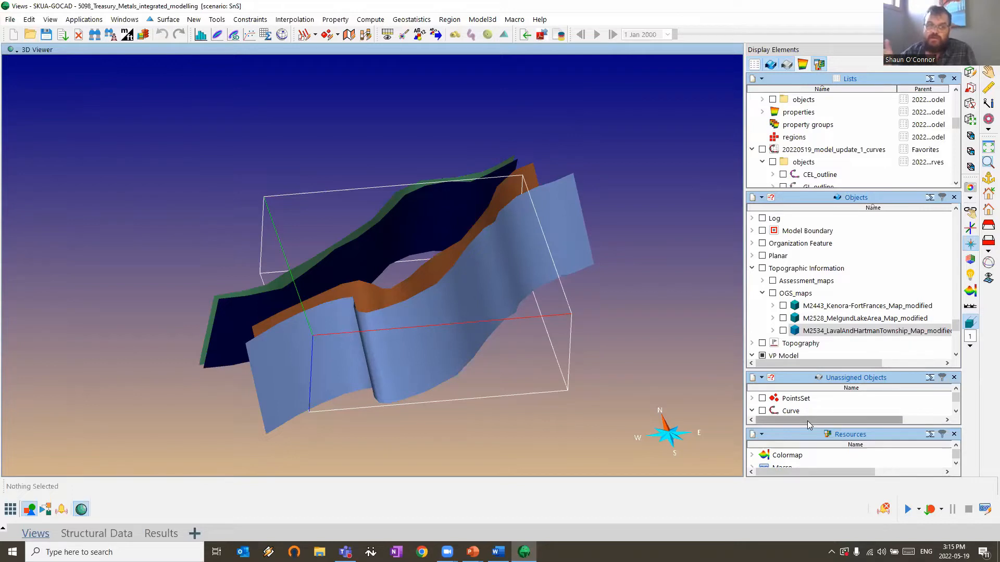
pyautogui.click(929, 510)
pyautogui.moveTo(378, 366); pyautogui.dragTo(454, 312)
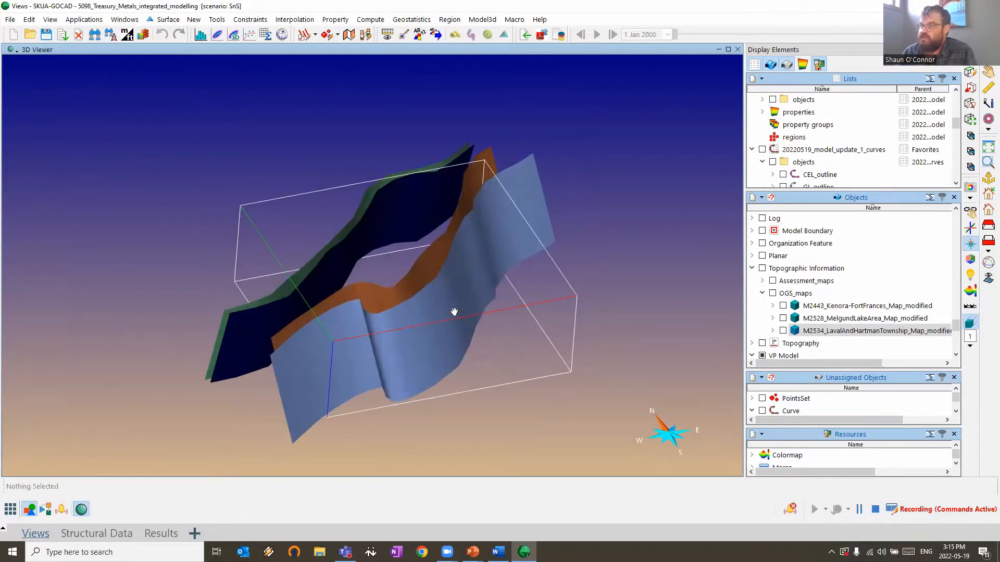
pyautogui.rightClick(536, 188)
pyautogui.click(572, 338)
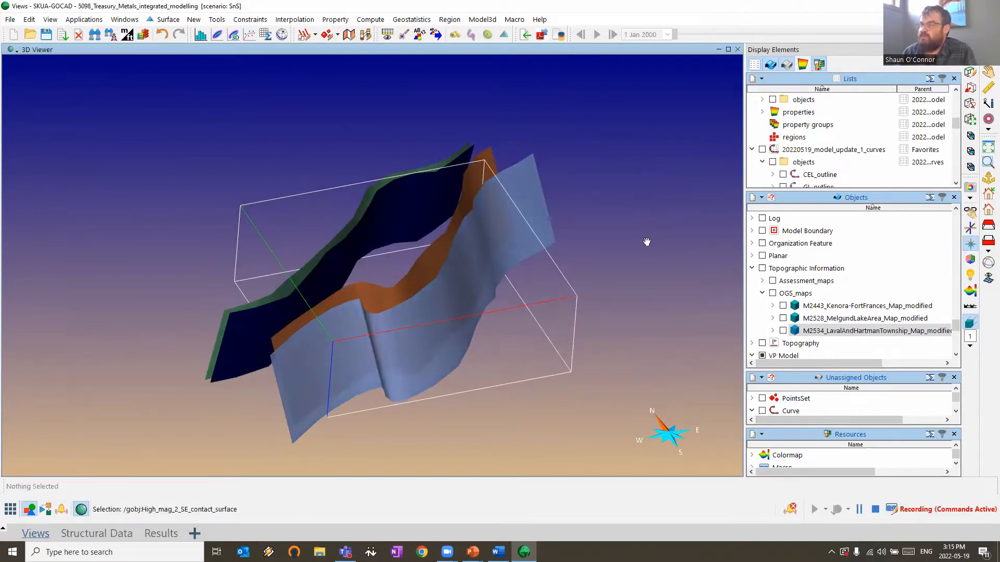
pyautogui.click(875, 510)
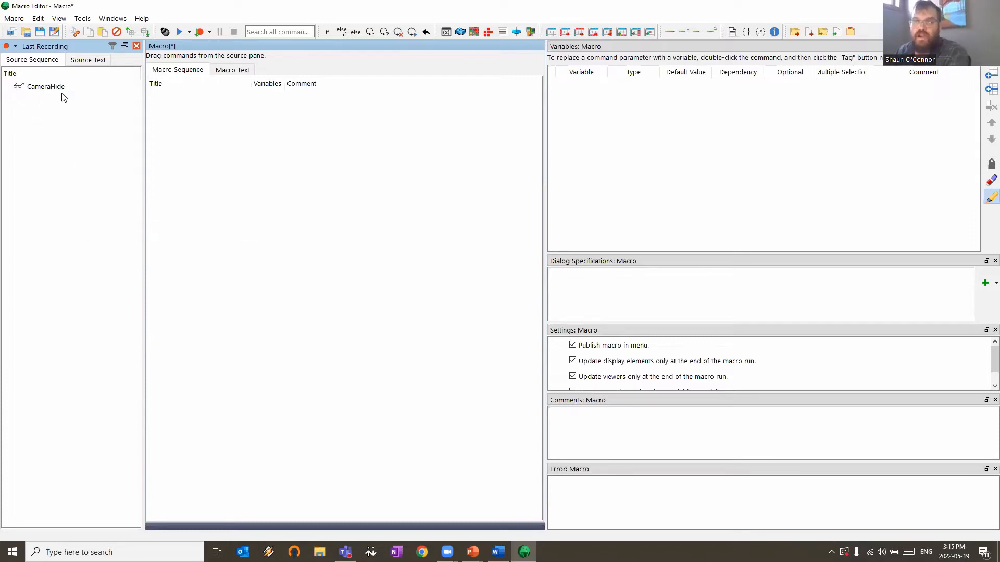
# Add the CameraHide command from the last recording to the macro sequence
pyautogui.click(46, 85)
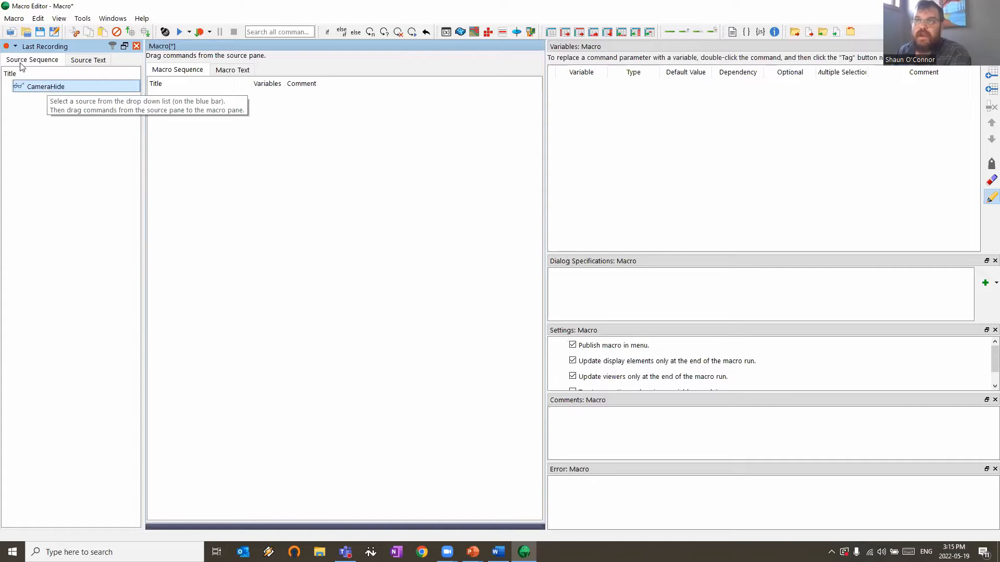
pyautogui.click(15, 46)
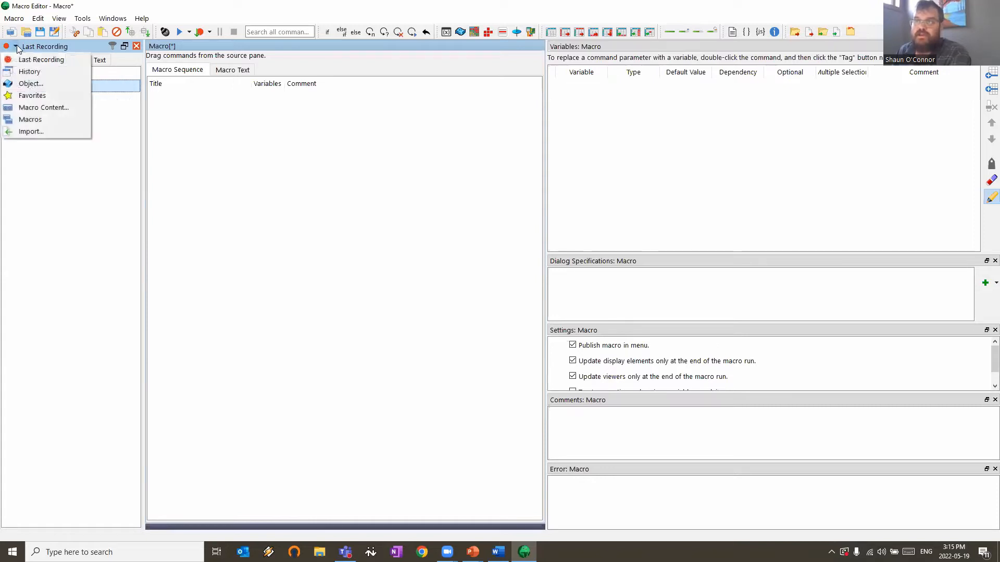
pyautogui.click(47, 59)
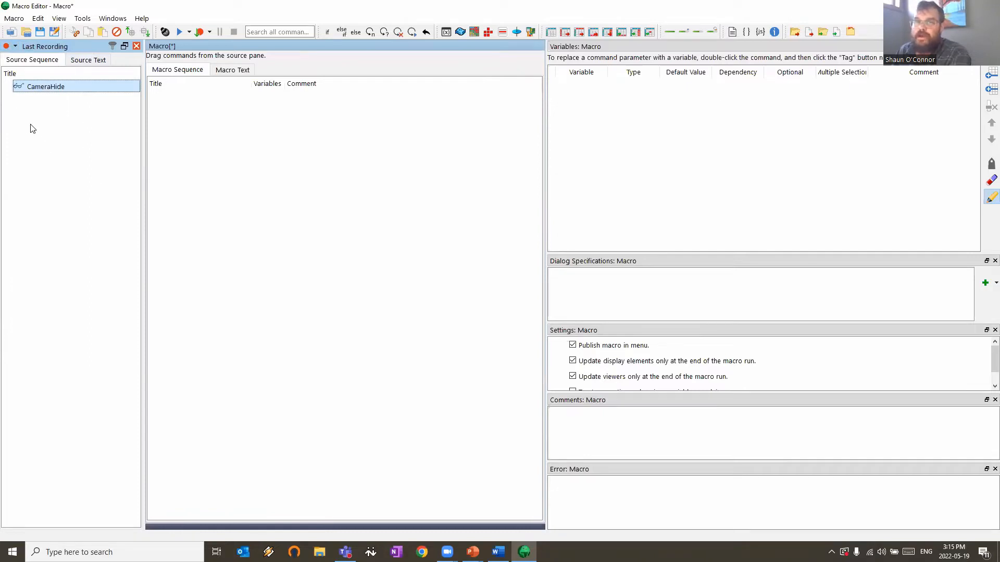
pyautogui.moveTo(47, 92); pyautogui.dragTo(167, 160)
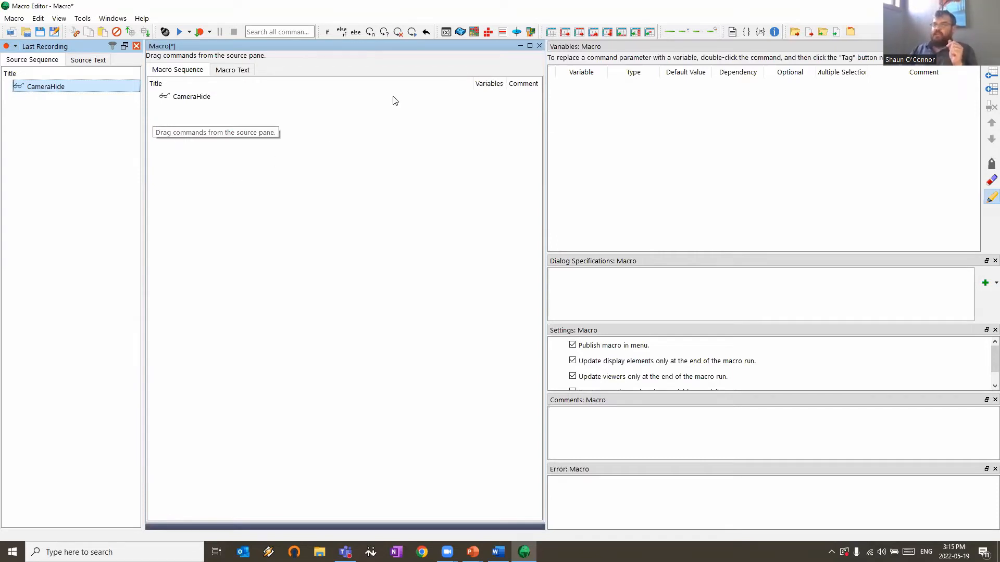
# Tag the gobj parameter of the macro's CameraHide command as a variable and save the tagging
pyautogui.click(201, 97)
pyautogui.doubleClick(201, 96)
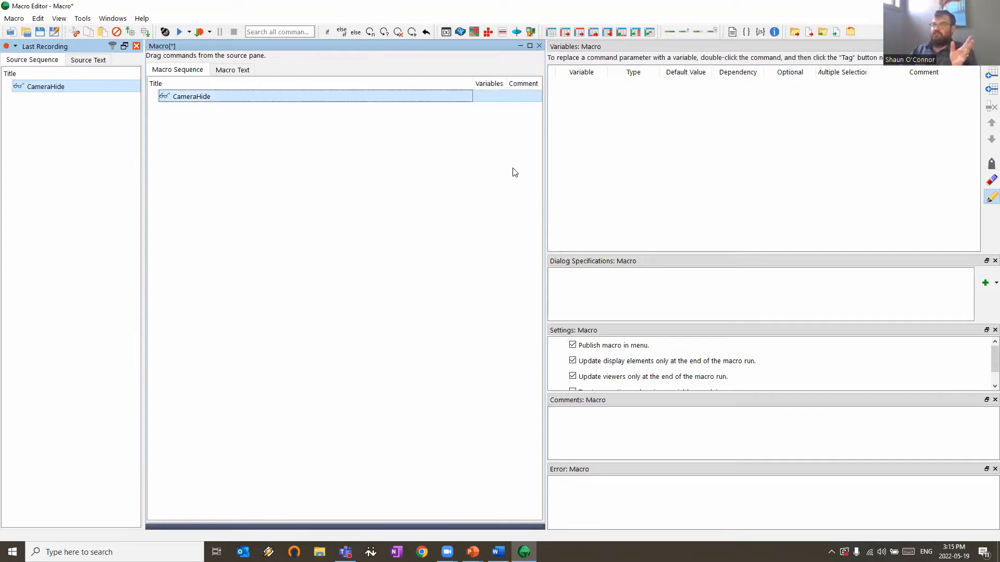
pyautogui.moveTo(384, 144); pyautogui.dragTo(318, 142)
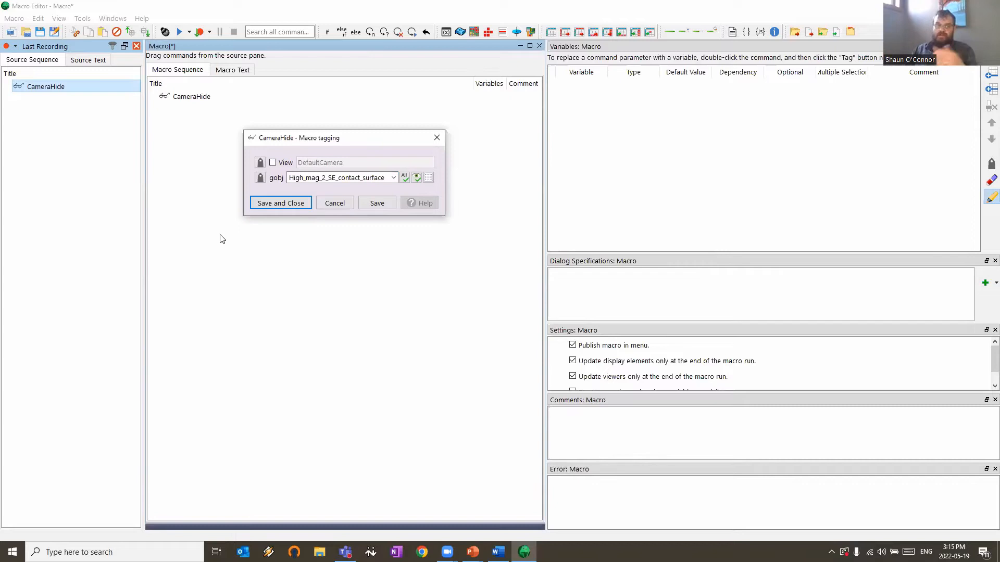
pyautogui.click(260, 179)
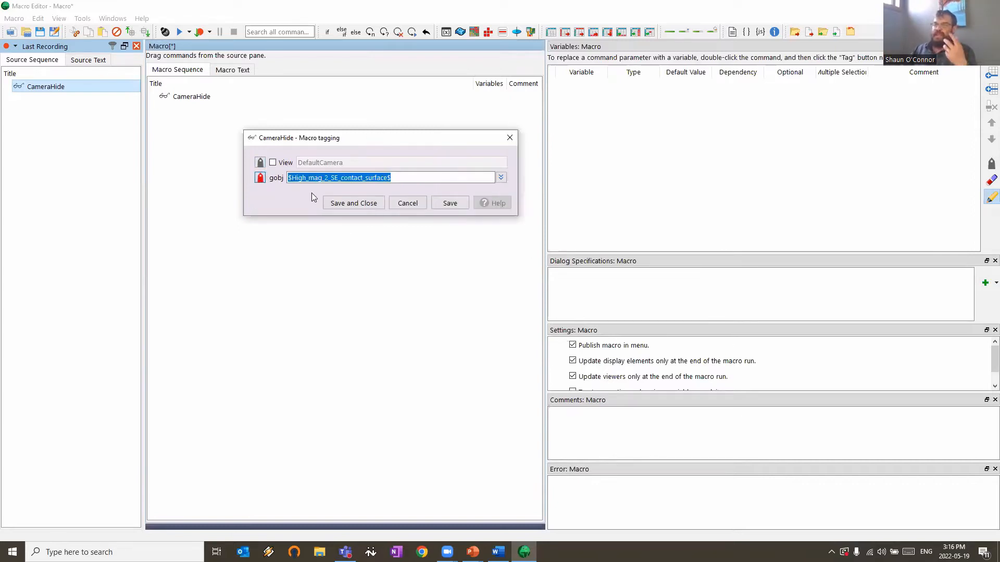
pyautogui.click(372, 208)
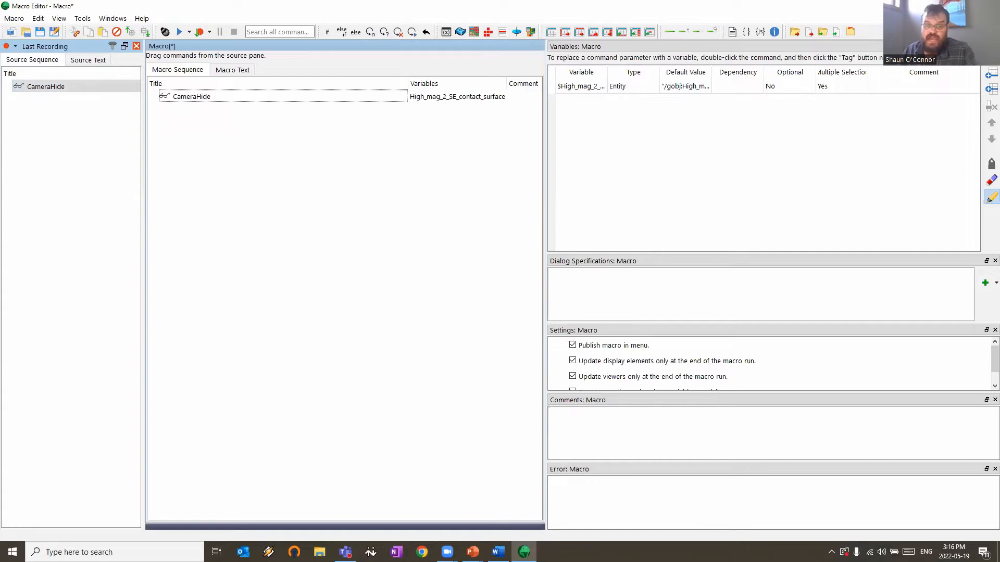
# Examine the macro's script text and an empty JavaScript block, and close the Macro Editor
pyautogui.click(217, 68)
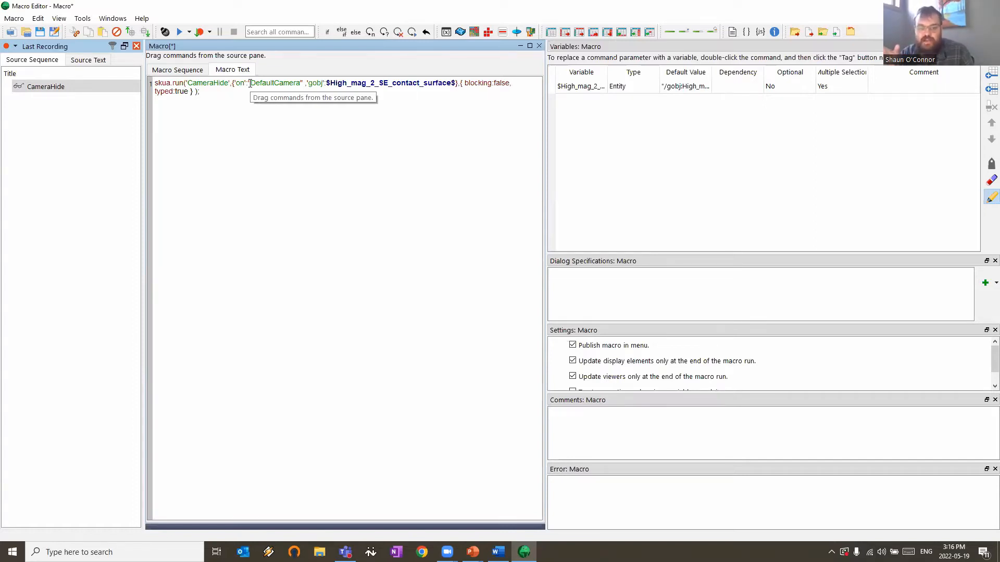
pyautogui.click(193, 74)
pyautogui.click(760, 32)
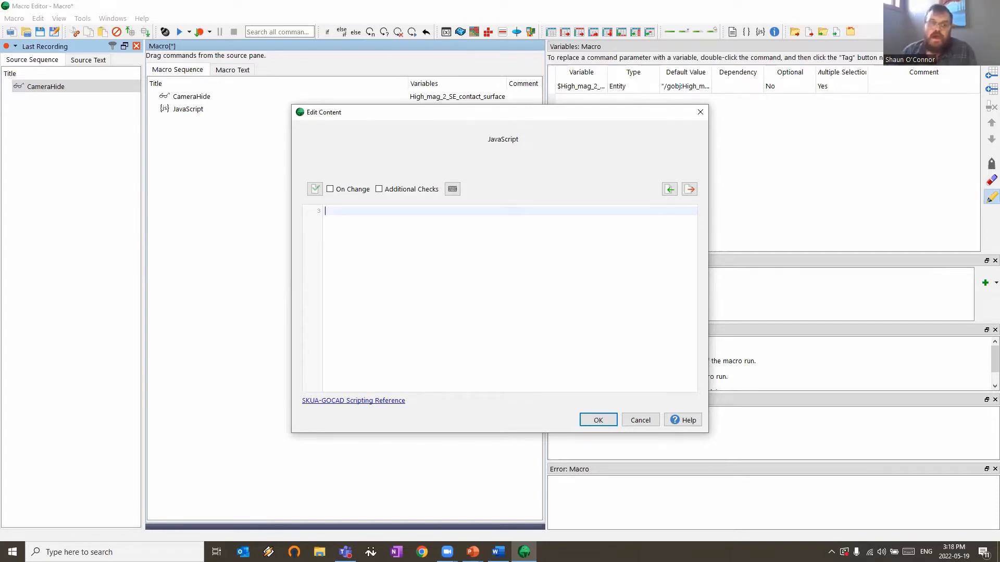
pyautogui.click(700, 112)
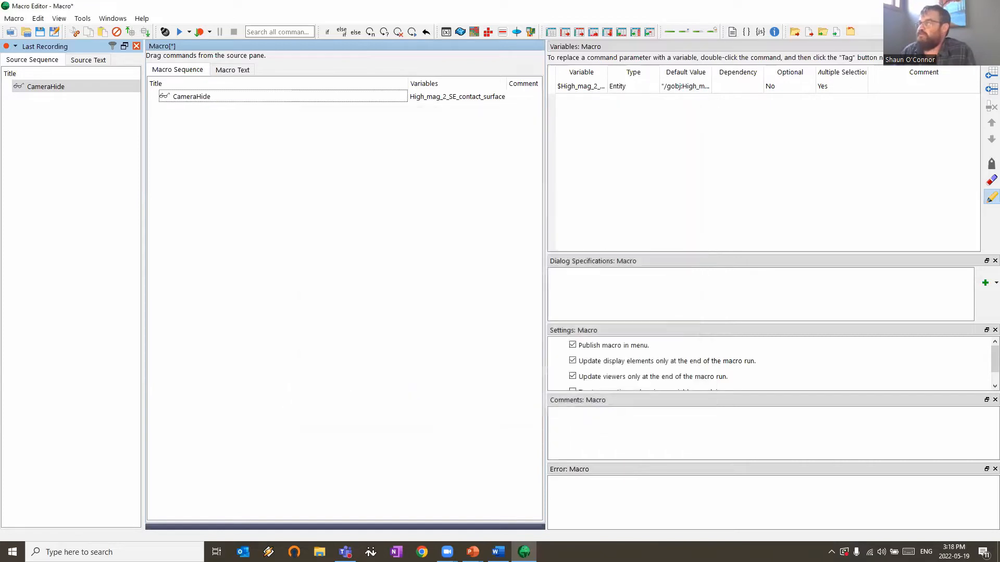
pyautogui.click(987, 5)
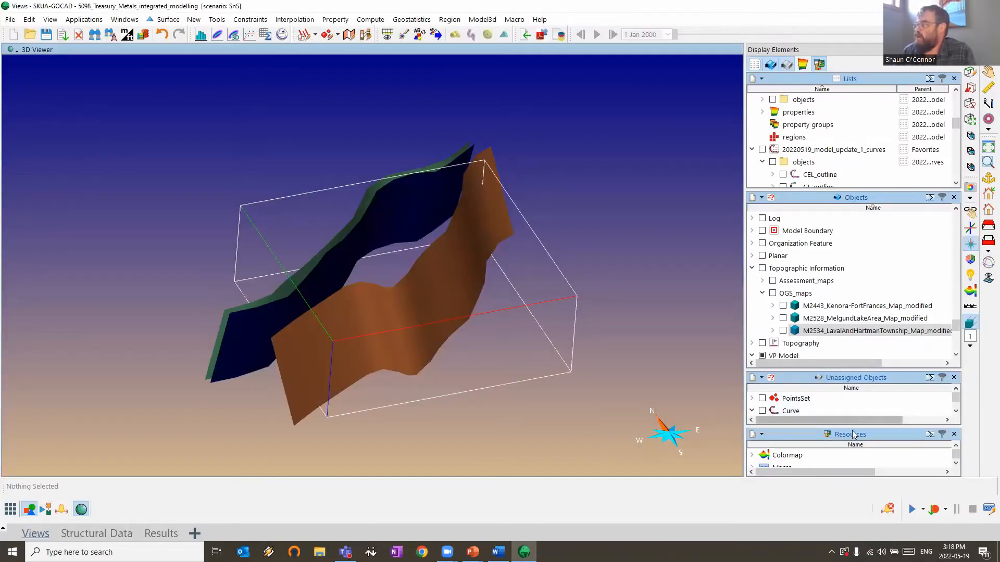
# Open the Webinar_Scenario1_starting table and examine the type, surface, threshold and lithologyValue of its events
pyautogui.moveTo(851, 426); pyautogui.dragTo(879, 212)
pyautogui.scroll(-5, 828, 365)
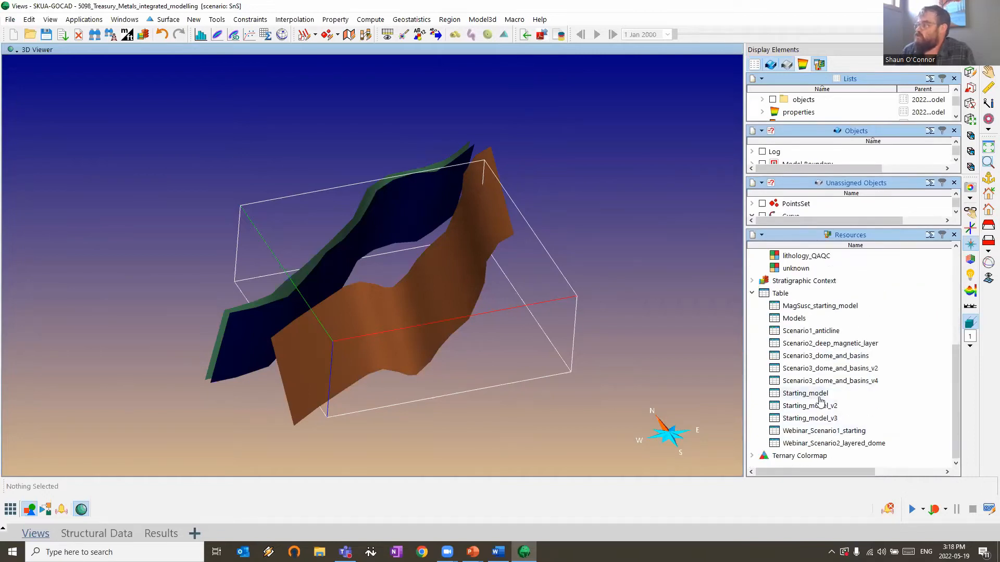
pyautogui.rightClick(825, 431)
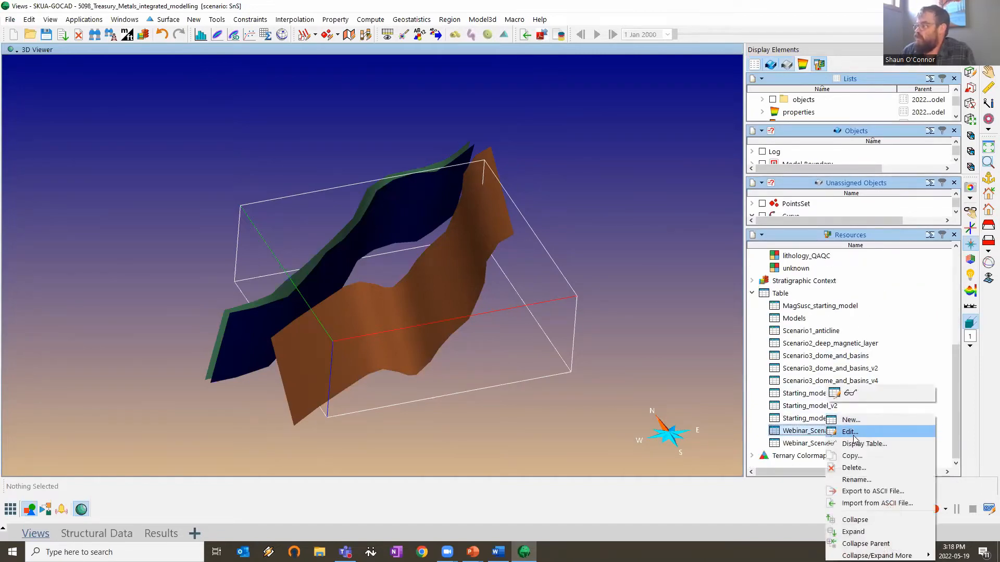
pyautogui.click(855, 438)
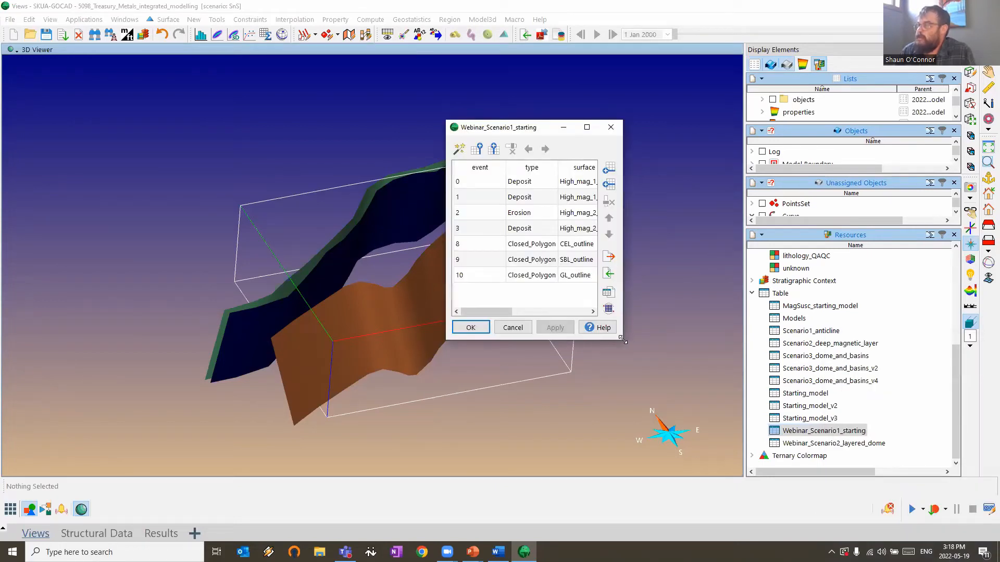
pyautogui.moveTo(622, 339); pyautogui.dragTo(775, 339)
pyautogui.moveTo(609, 167); pyautogui.dragTo(685, 167)
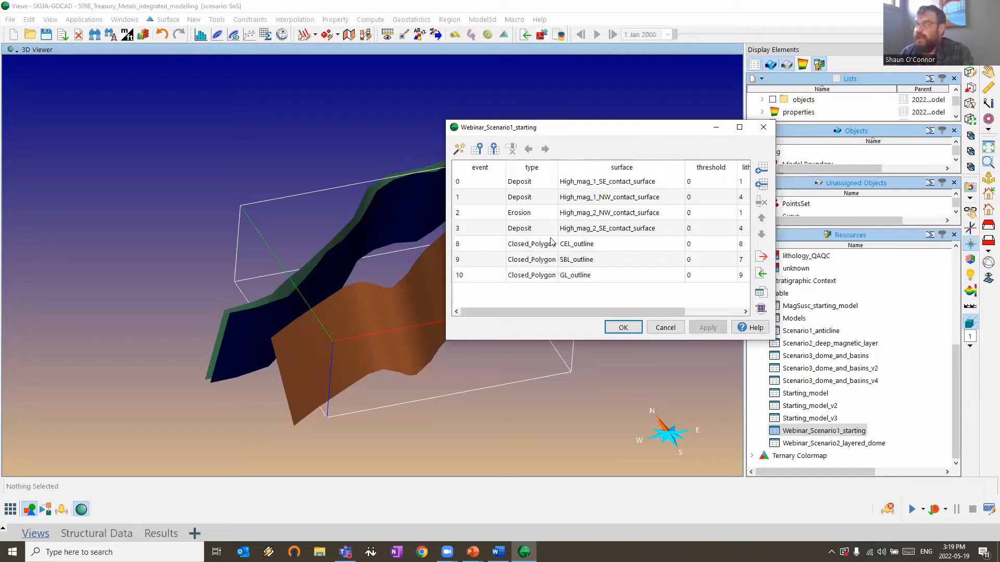
pyautogui.moveTo(654, 312); pyautogui.dragTo(709, 314)
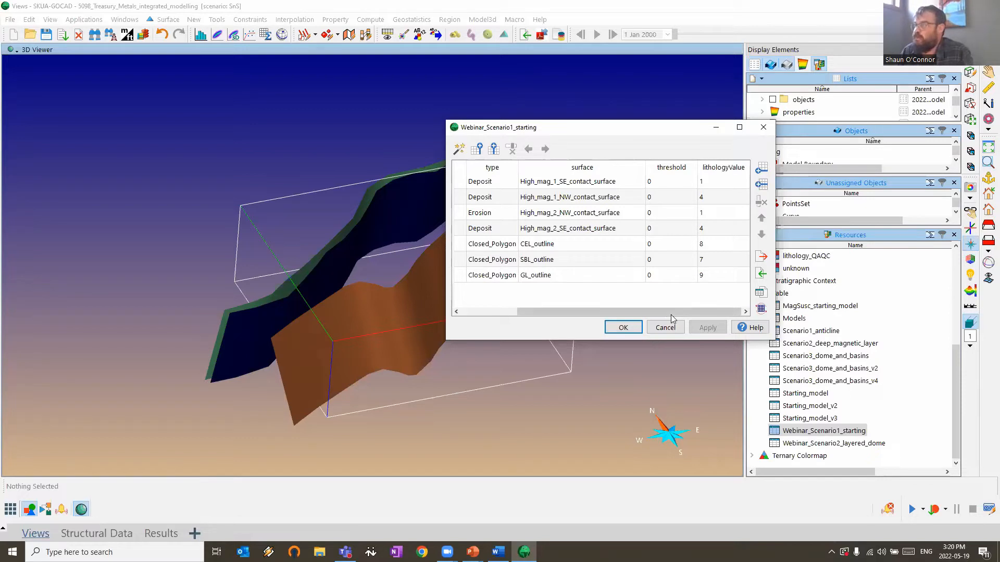
pyautogui.click(764, 127)
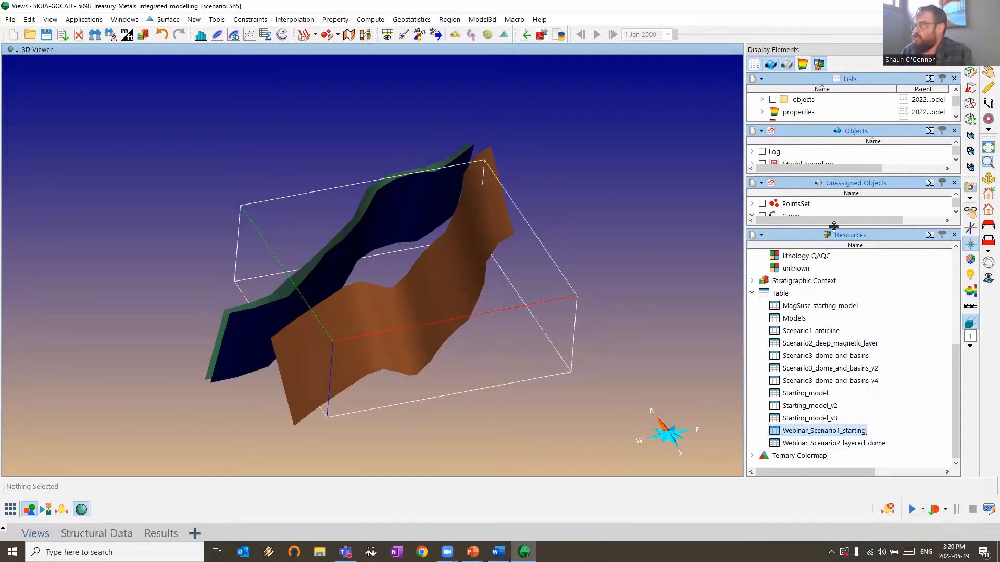
# Initialize the Lithology property of the Webinar_Scenario_1 voxet to the constant No Data Value
pyautogui.moveTo(834, 226); pyautogui.dragTo(833, 415)
pyautogui.scroll(-5, 801, 359)
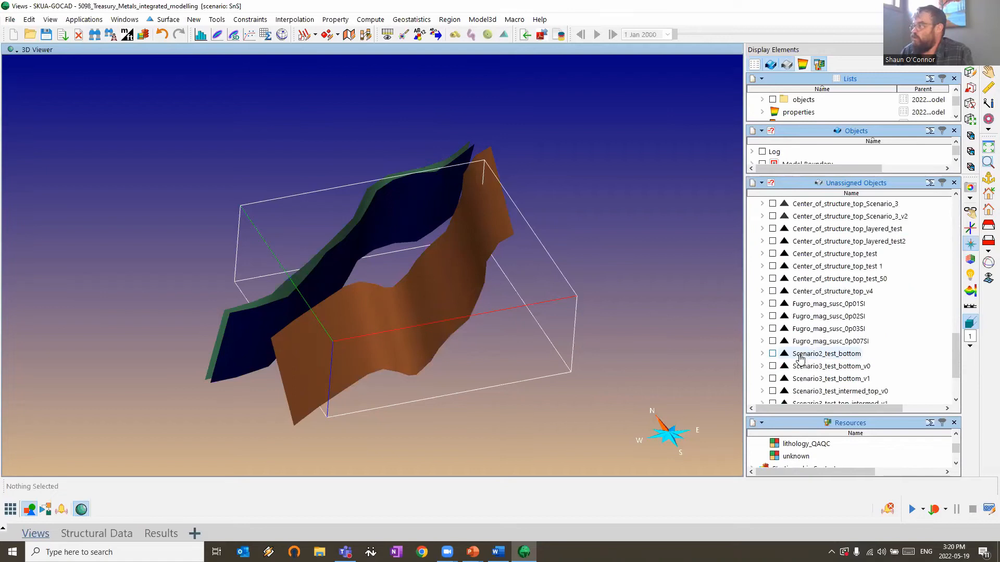
pyautogui.scroll(10, 800, 358)
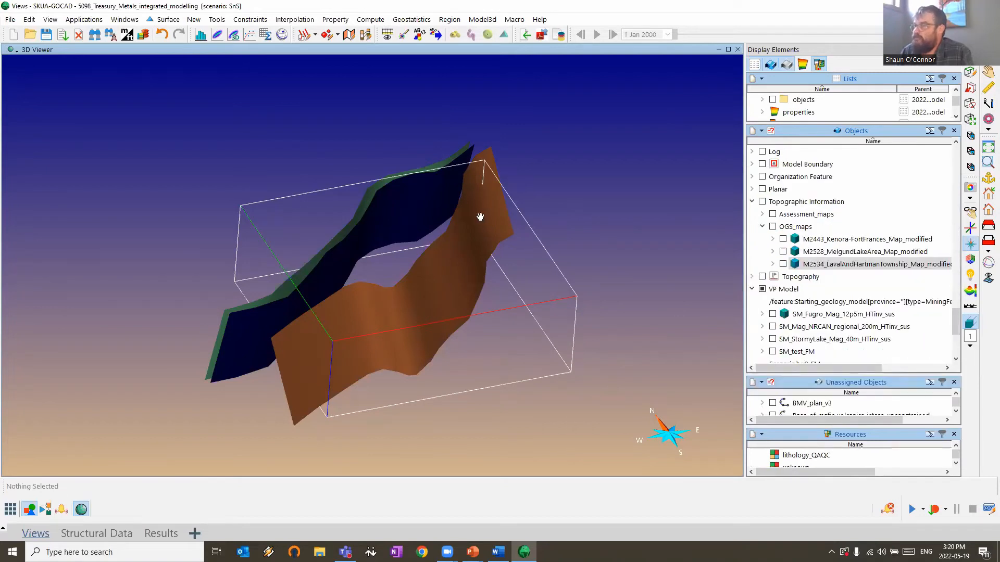
pyautogui.scroll(-4, 818, 305)
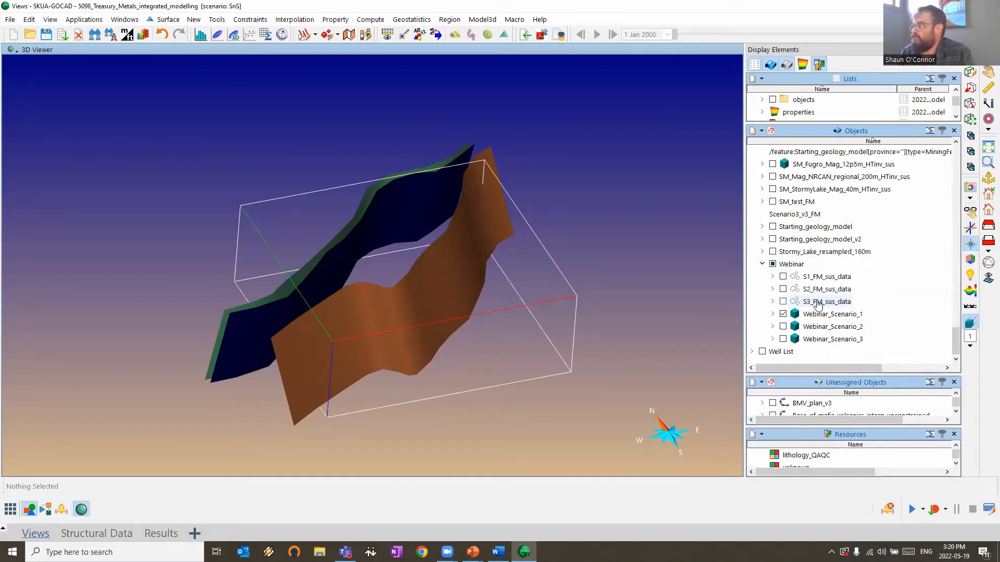
pyautogui.click(794, 314)
pyautogui.click(772, 314)
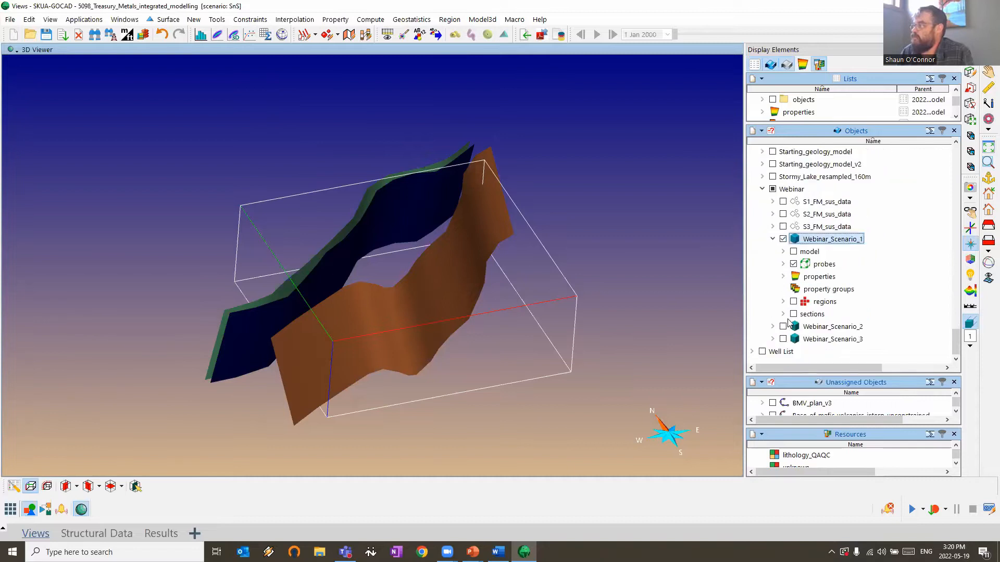
pyautogui.click(783, 277)
pyautogui.click(816, 290)
pyautogui.rightClick(821, 291)
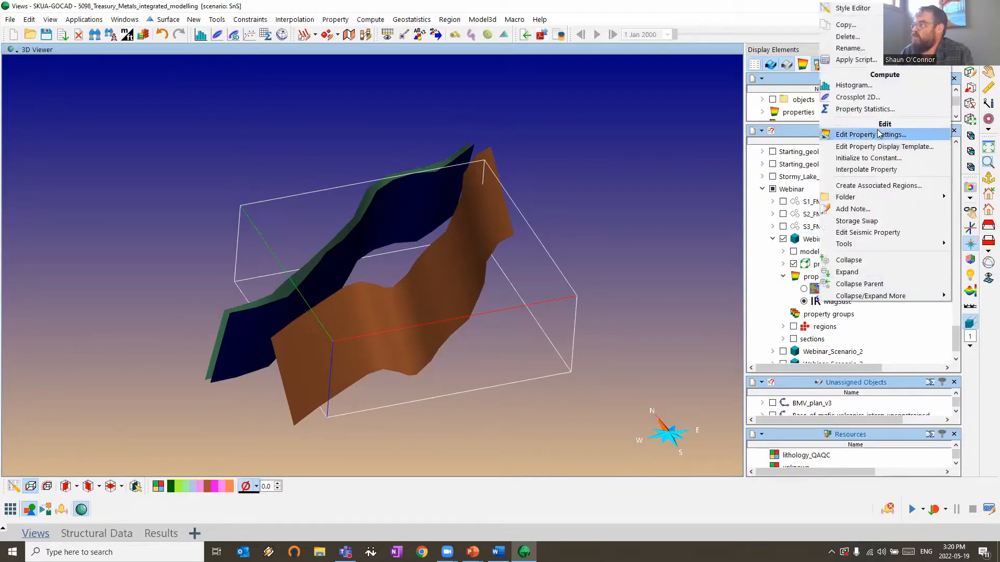
pyautogui.click(869, 158)
pyautogui.click(856, 265)
# Initialize the MagSusc property of Webinar_Scenario_1 to the constant No Data Value
pyautogui.click(837, 302)
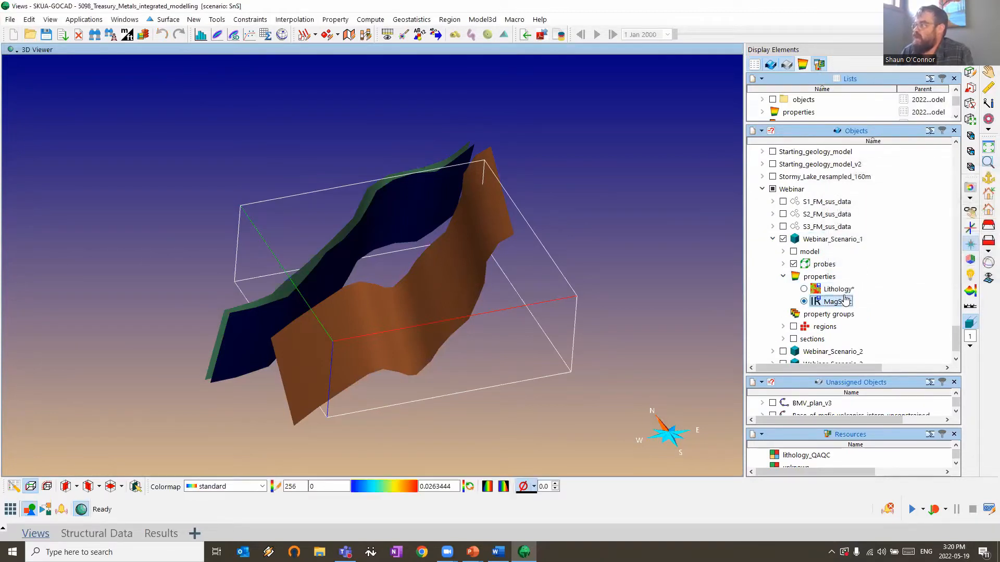
pyautogui.rightClick(839, 302)
pyautogui.click(888, 170)
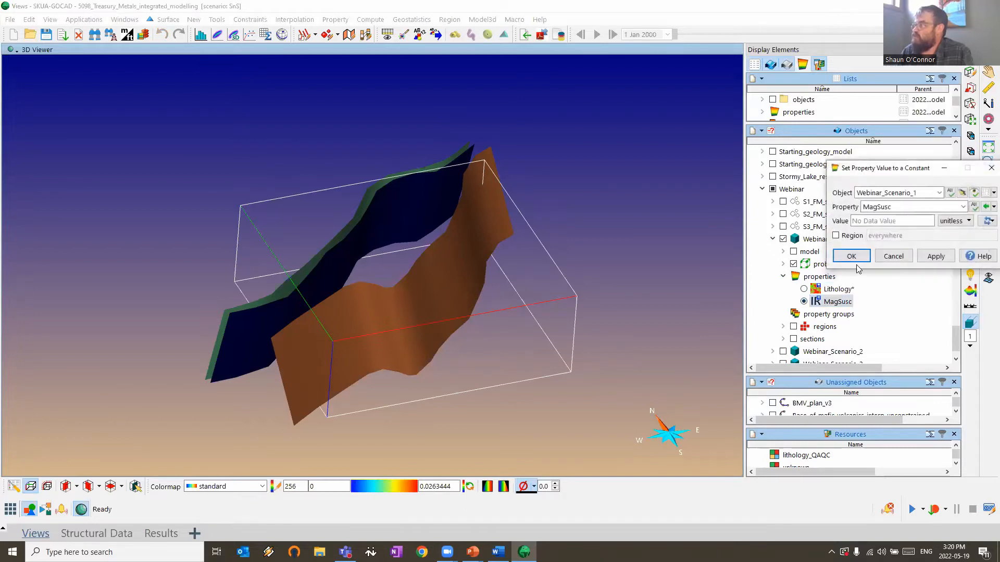
pyautogui.click(855, 265)
# Display Lithology on a horizontal section of Webinar_Scenario_1 and move the section up within the voxet
pyautogui.click(804, 289)
pyautogui.moveTo(439, 344)
pyautogui.mouseDown()
pyautogui.moveTo(455, 321)
pyautogui.moveTo(455, 347)
pyautogui.mouseUp()
pyautogui.click(107, 487)
pyautogui.click(492, 287)
pyautogui.moveTo(486, 299); pyautogui.dragTo(489, 235)
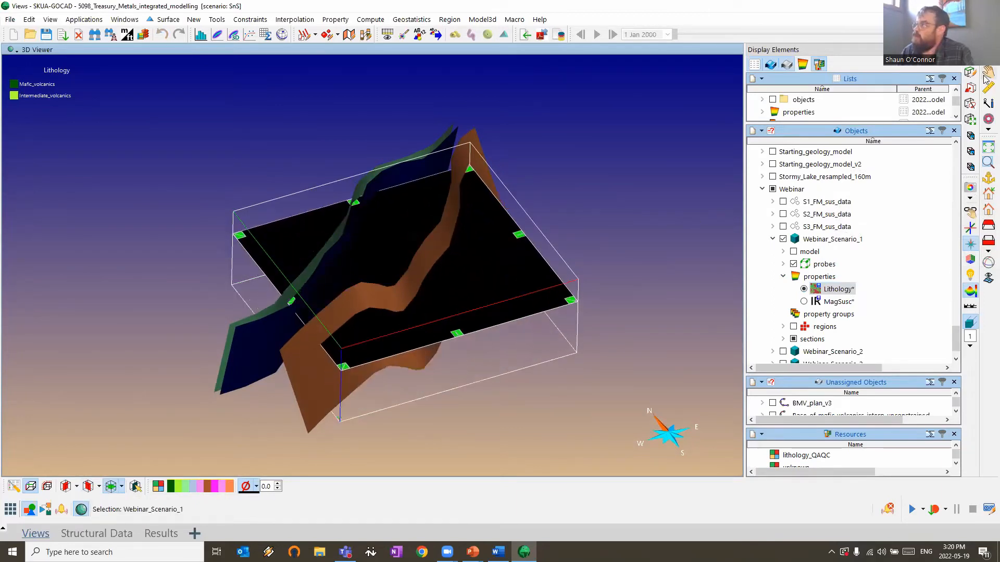
# Open the macro "Macro build model assign susc and forward model" for running
pyautogui.click(912, 510)
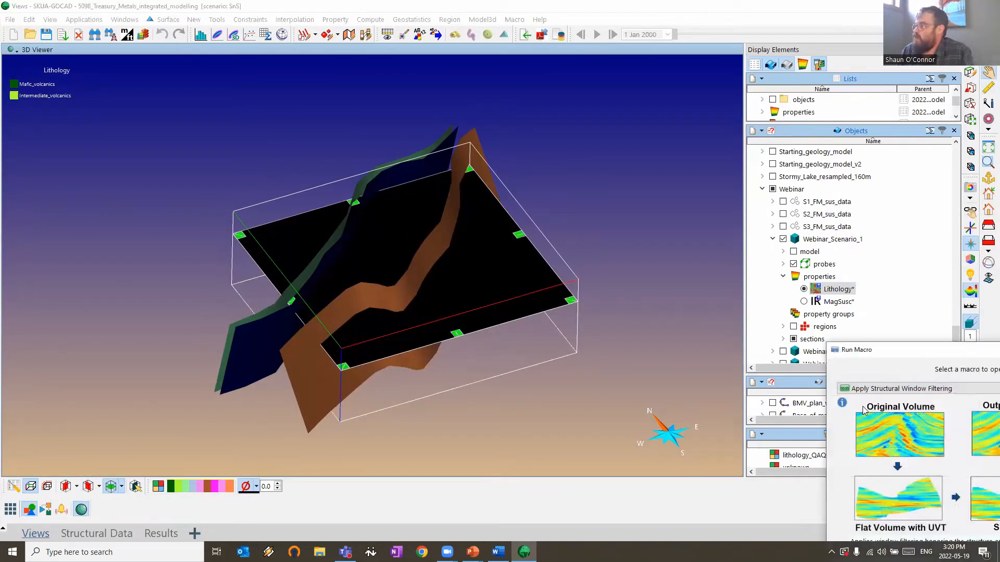
pyautogui.click(863, 399)
pyautogui.scroll(-5, 878, 466)
pyautogui.scroll(2, 878, 477)
pyautogui.click(950, 459)
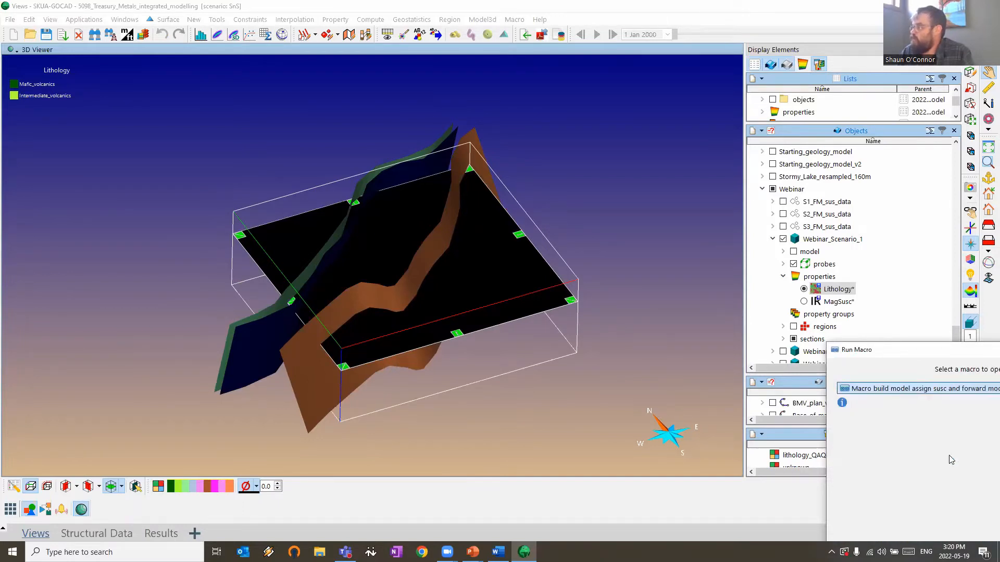
pyautogui.click(872, 474)
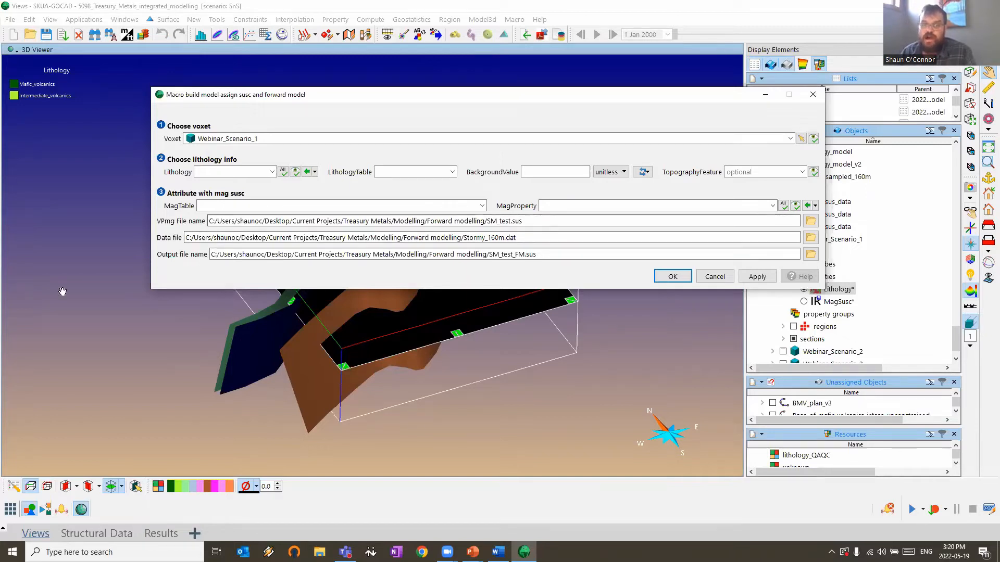
# Set the macro's lithology property to Lithology and its lithology table to Webinar_Scenario1_starting
pyautogui.click(272, 172)
pyautogui.click(228, 207)
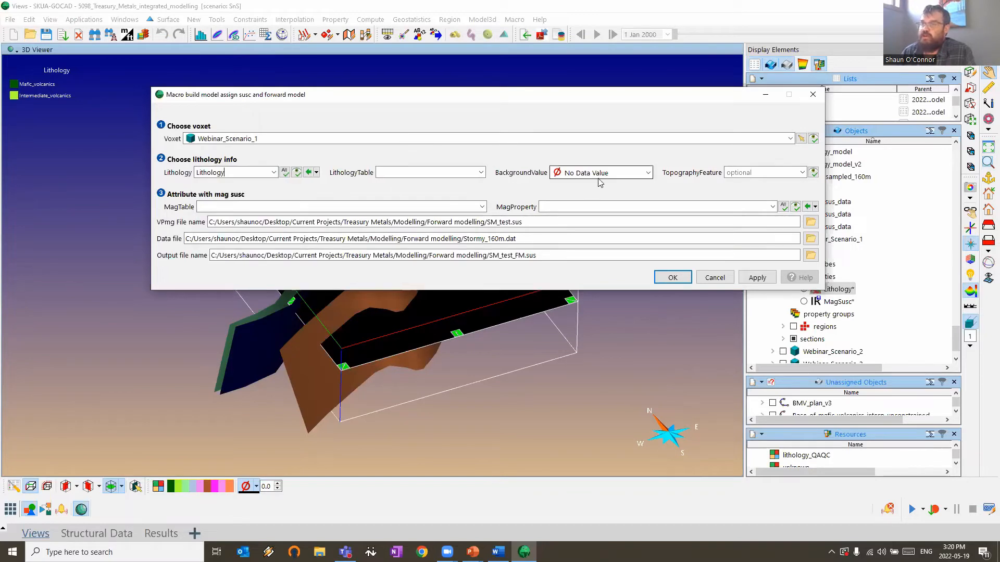
pyautogui.click(481, 173)
pyautogui.scroll(-2, 449, 263)
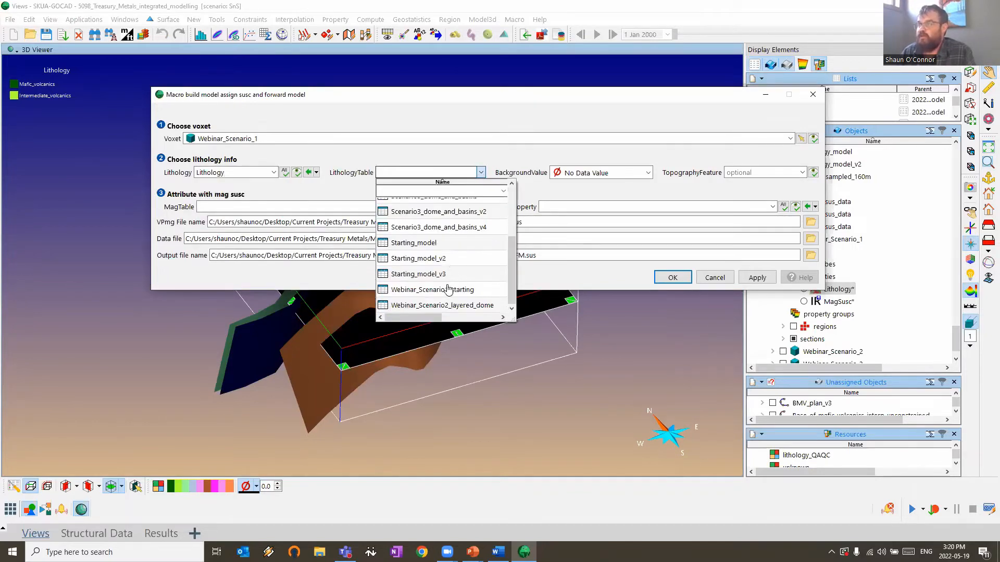
pyautogui.click(461, 296)
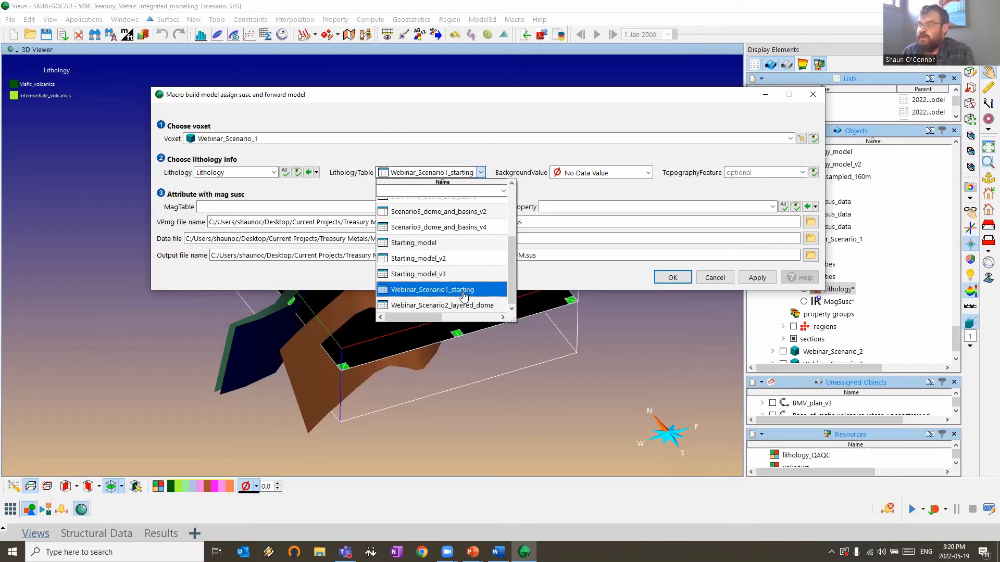
# Set the macro's background value to Intermediate_volcanics (2) and its topography feature to Topography
pyautogui.click(648, 173)
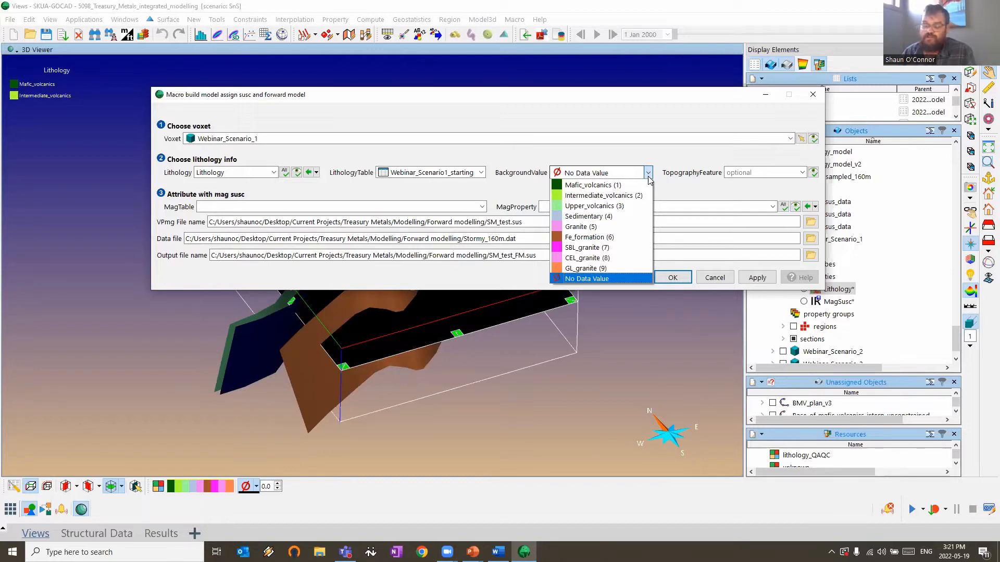
pyautogui.click(625, 196)
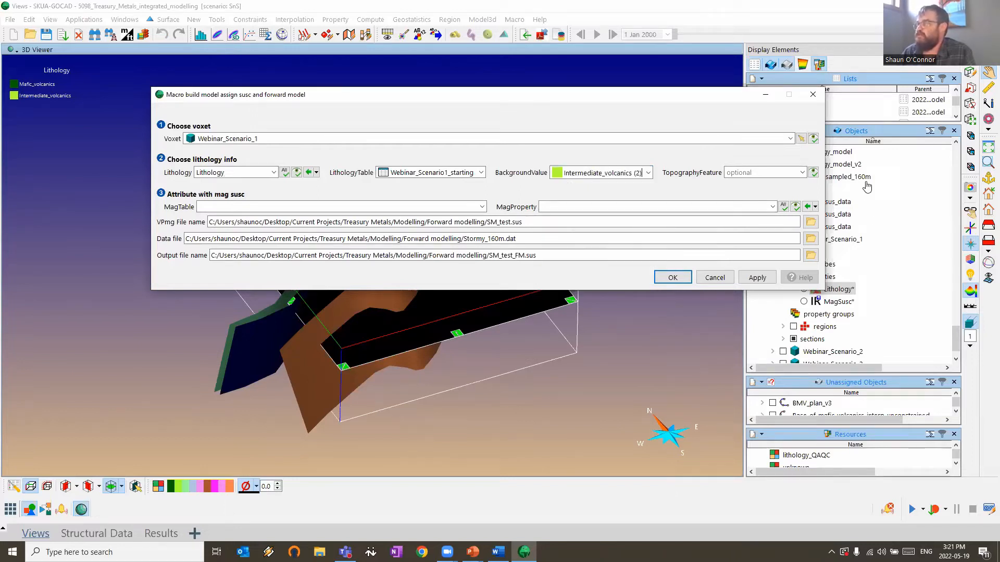
pyautogui.click(802, 174)
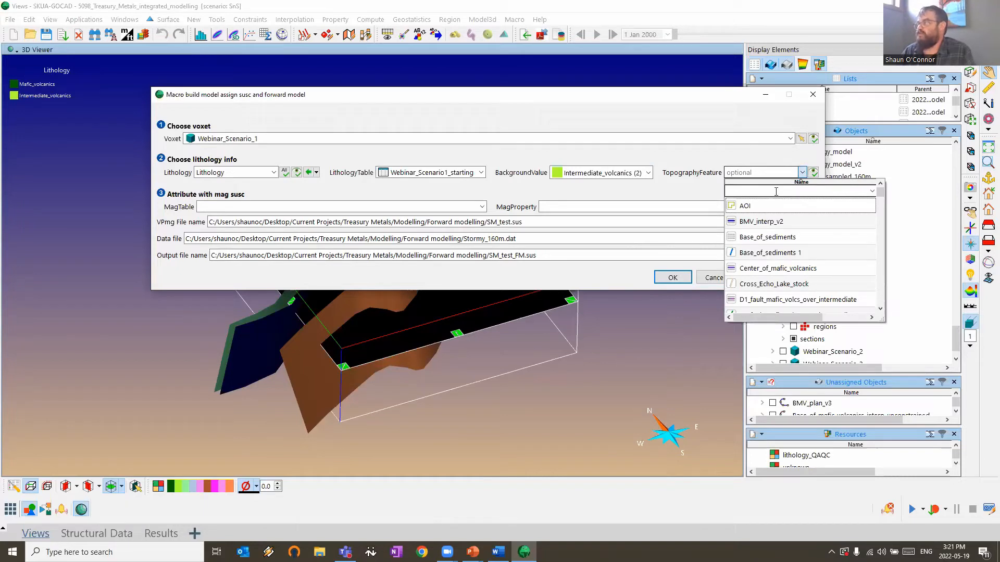
pyautogui.write('topo*')
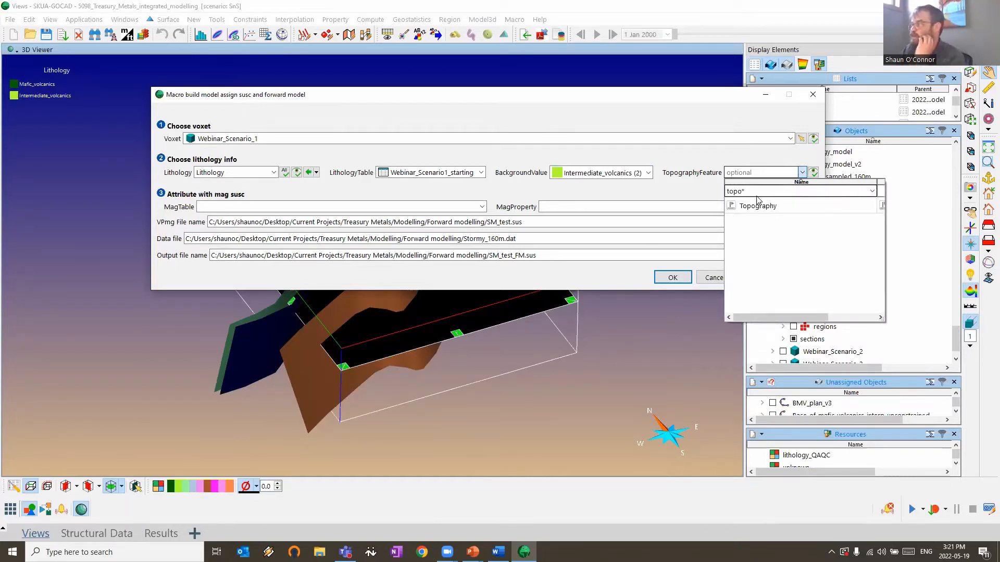
pyautogui.click(762, 205)
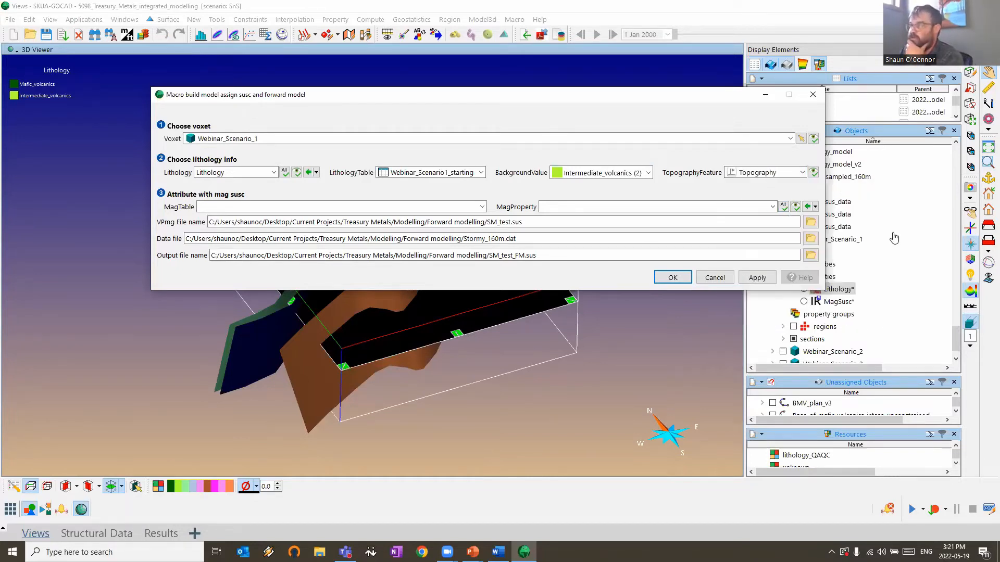
# Set the macro's magnetic table to MagSusc_starting_model and its magnetic property to MagSusc
pyautogui.click(481, 208)
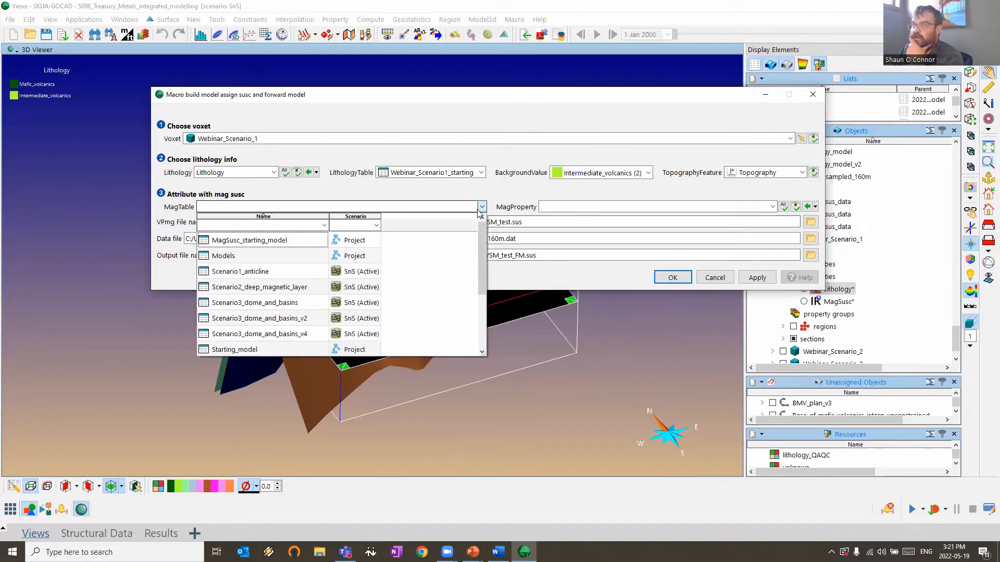
pyautogui.click(288, 247)
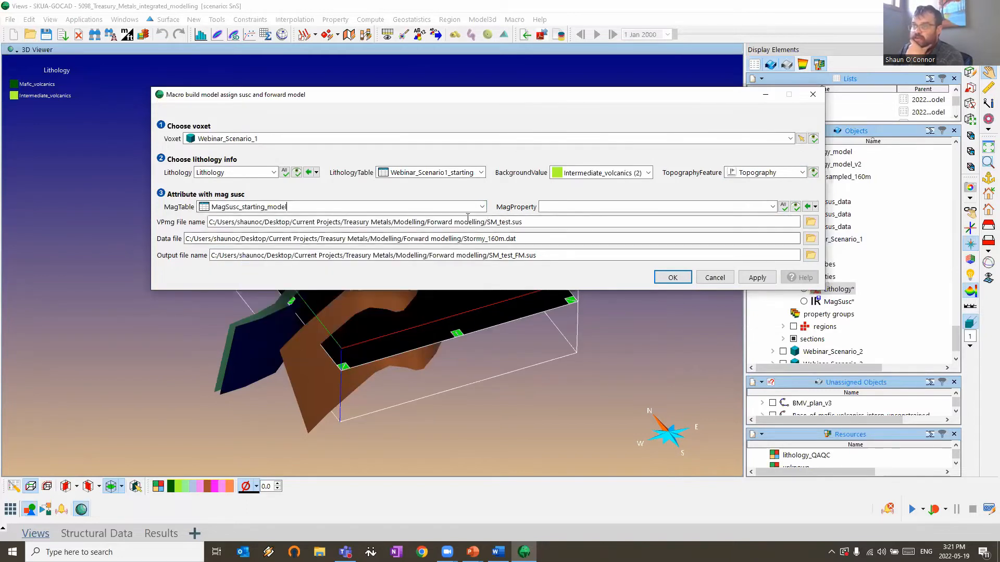
pyautogui.click(773, 207)
pyautogui.click(566, 255)
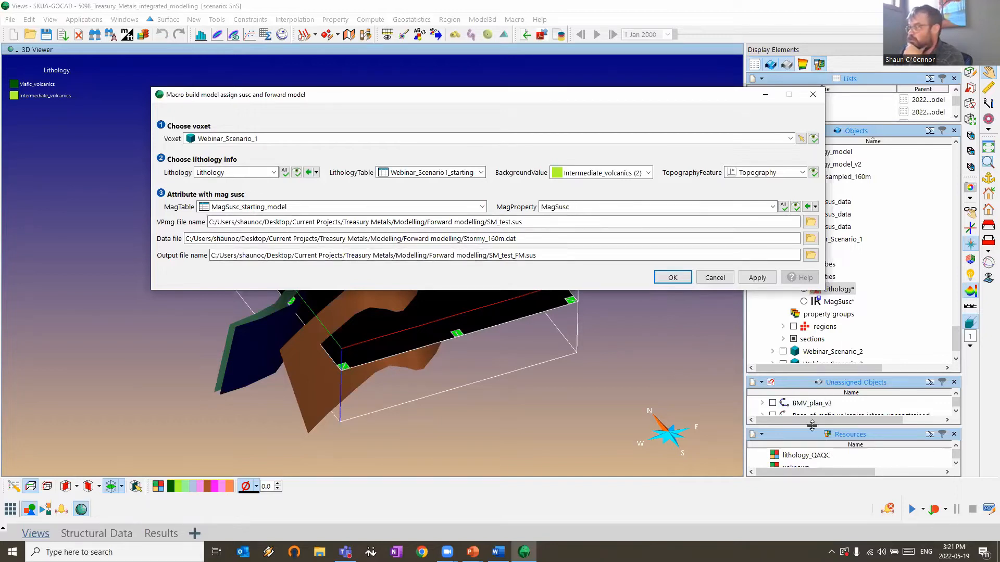
# Open the MagSusc_starting_model table, examine the magnetic susceptibility of each lithology region, and close it
pyautogui.moveTo(813, 426); pyautogui.dragTo(811, 325)
pyautogui.click(809, 407)
pyautogui.rightClick(809, 407)
pyautogui.click(833, 420)
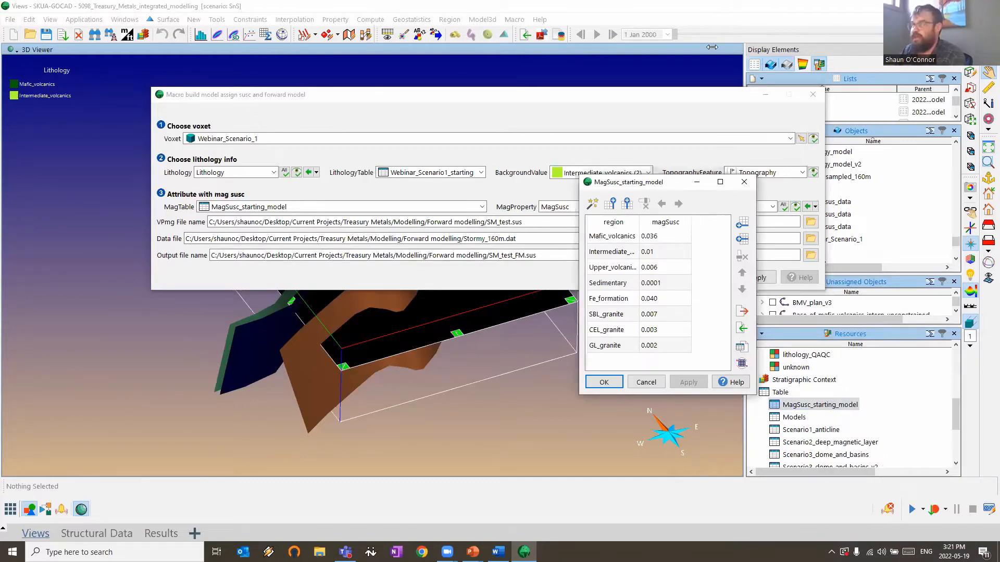
pyautogui.click(743, 183)
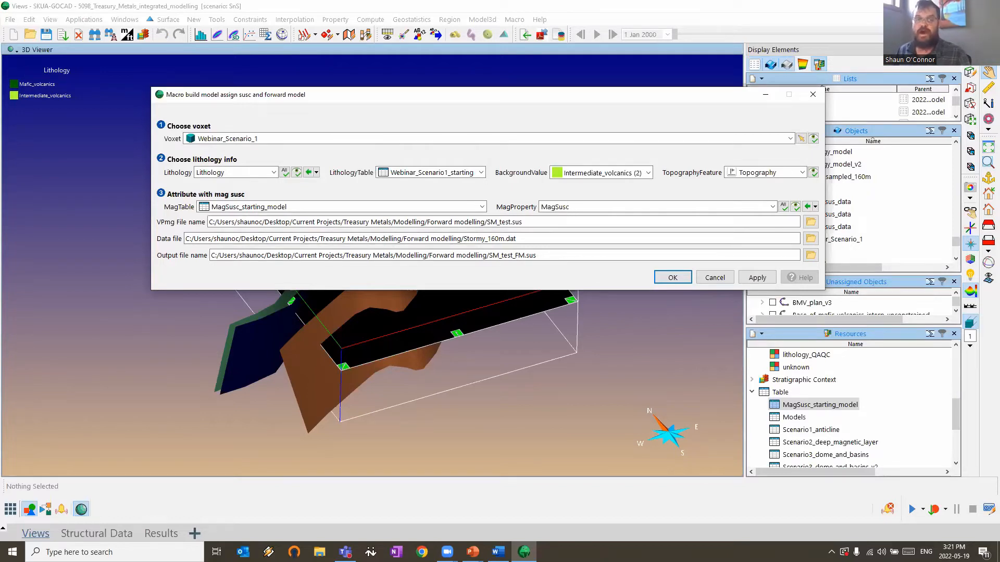
# Set the VPmg model file to S1_web.sus in the Webinar folder
pyautogui.click(811, 222)
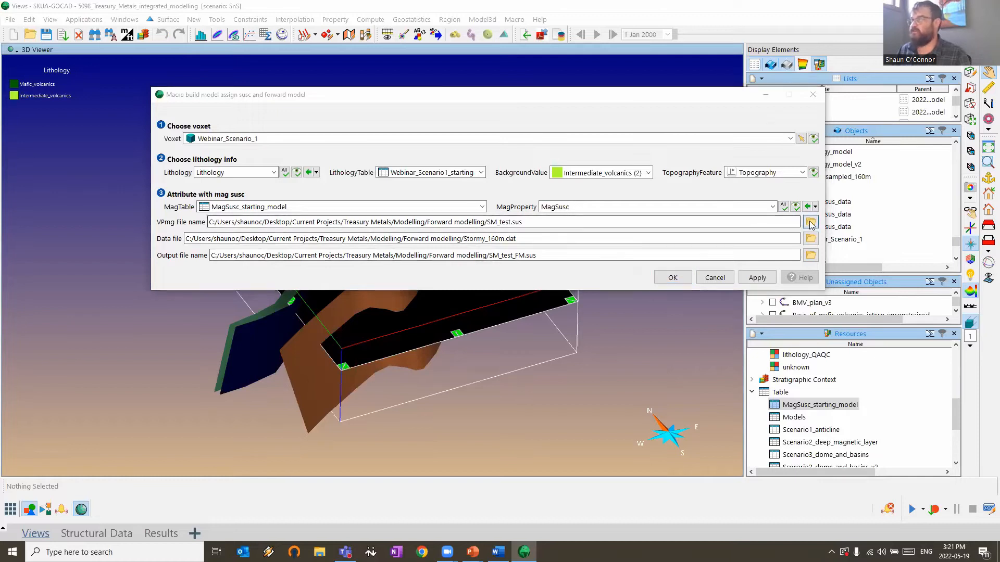
pyautogui.doubleClick(269, 178)
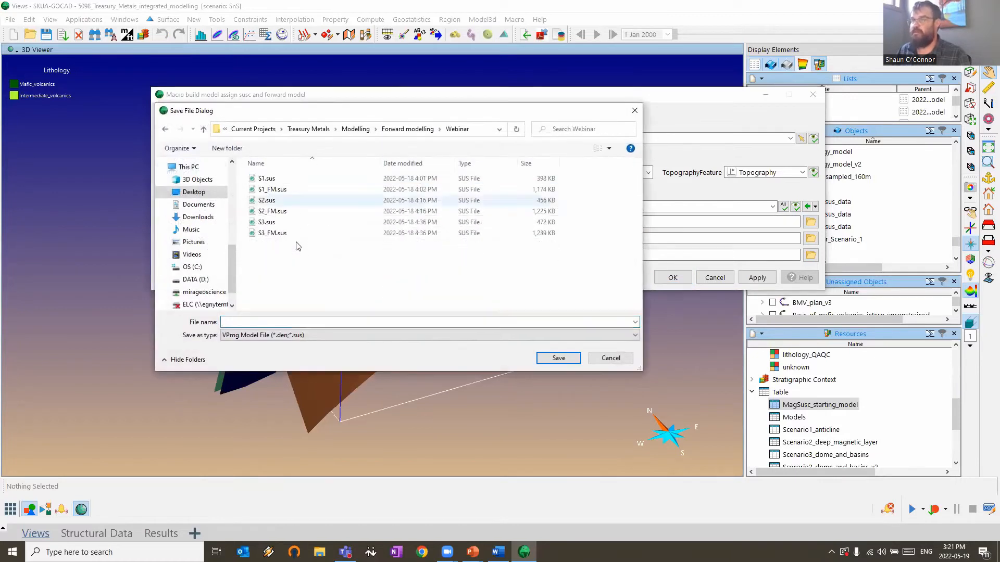
pyautogui.write('S1_web.s')
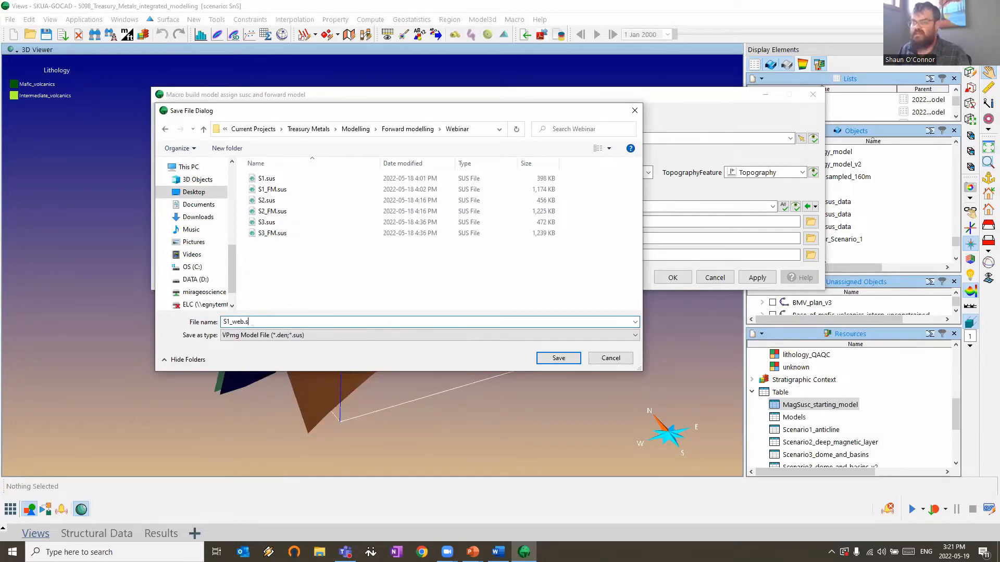
pyautogui.write('us')
pyautogui.press('Return')
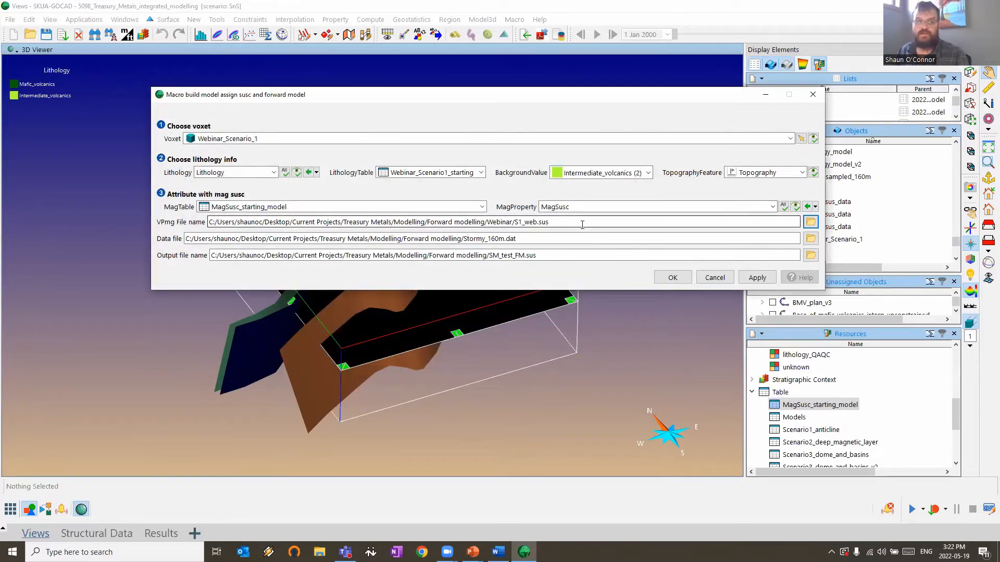
# Set the macro's output file to S1_web_FM.sus in the Webinar folder
pyautogui.click(810, 256)
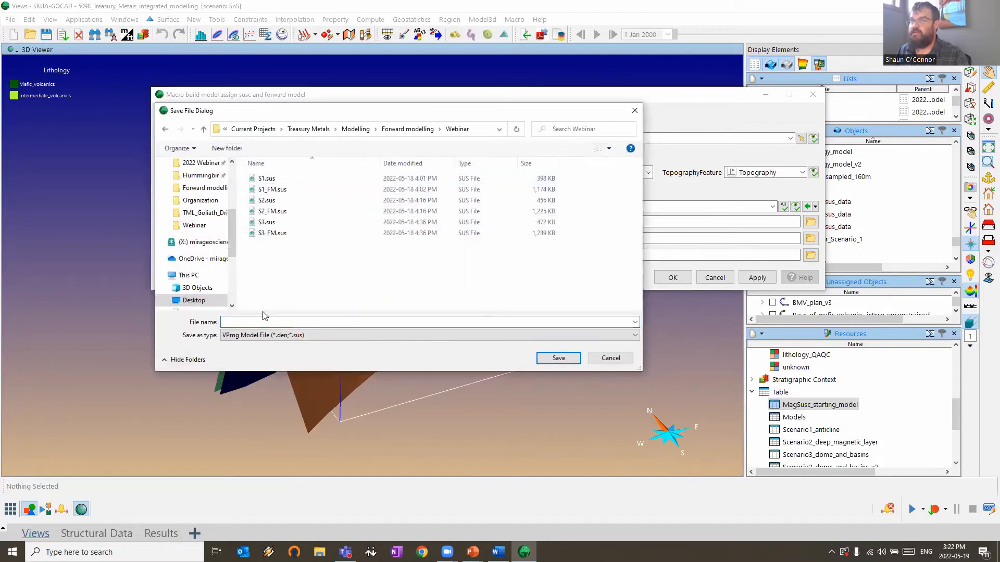
pyautogui.write('S1_')
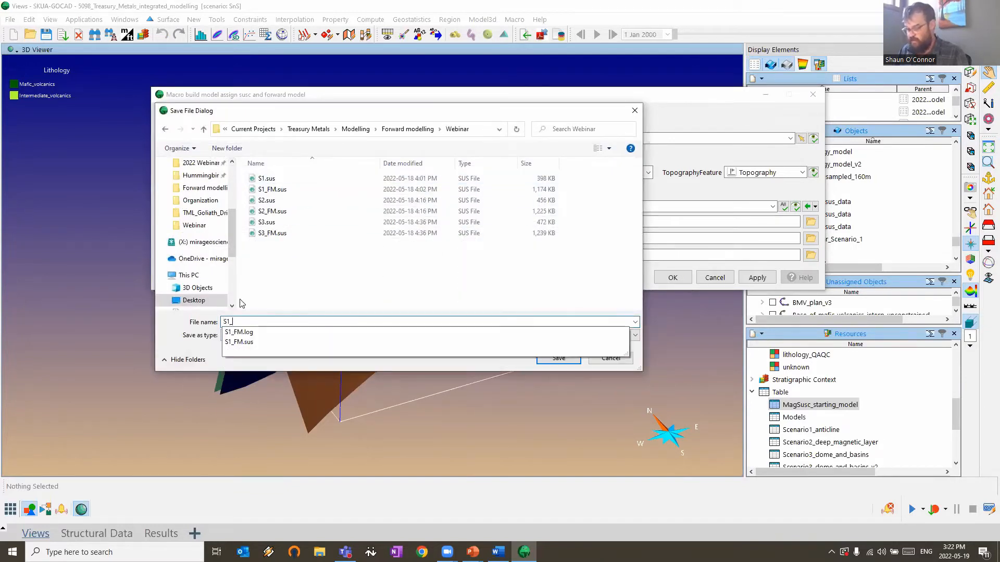
pyautogui.write('sus')
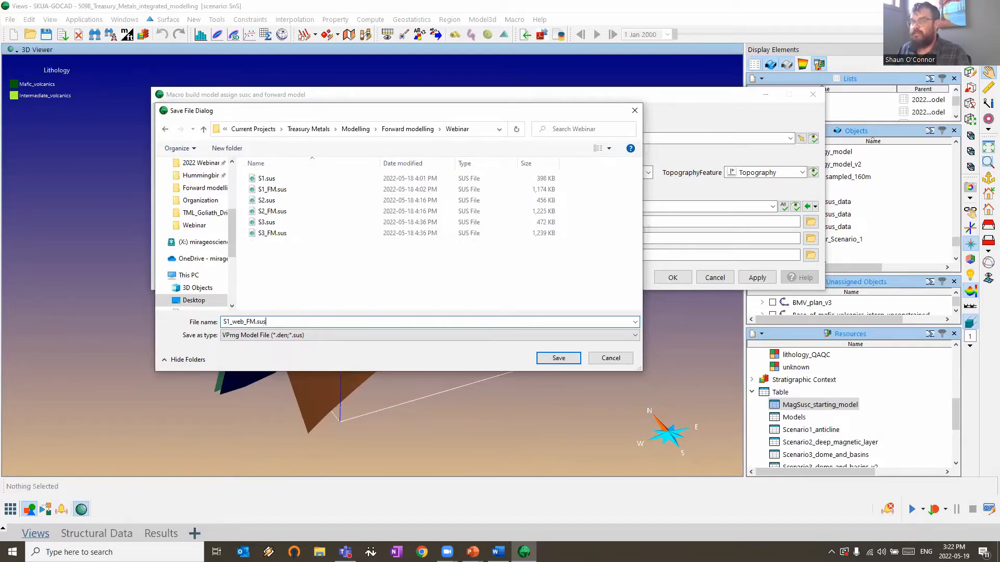
pyautogui.press('Return')
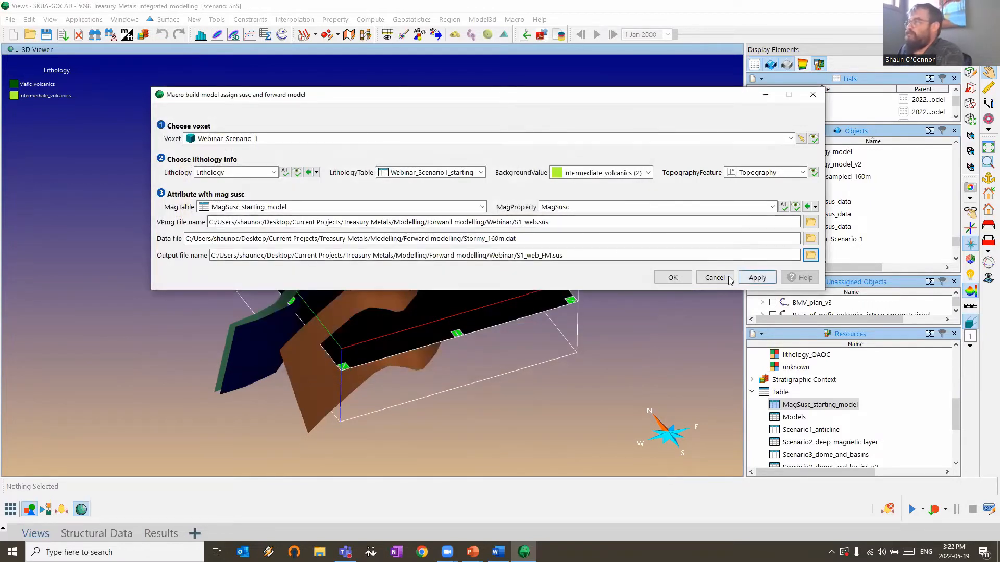
# Run the macro on Webinar_Scenario_1, close its dialog, and move the horizontal lithology section to the top of the voxet
pyautogui.click(762, 277)
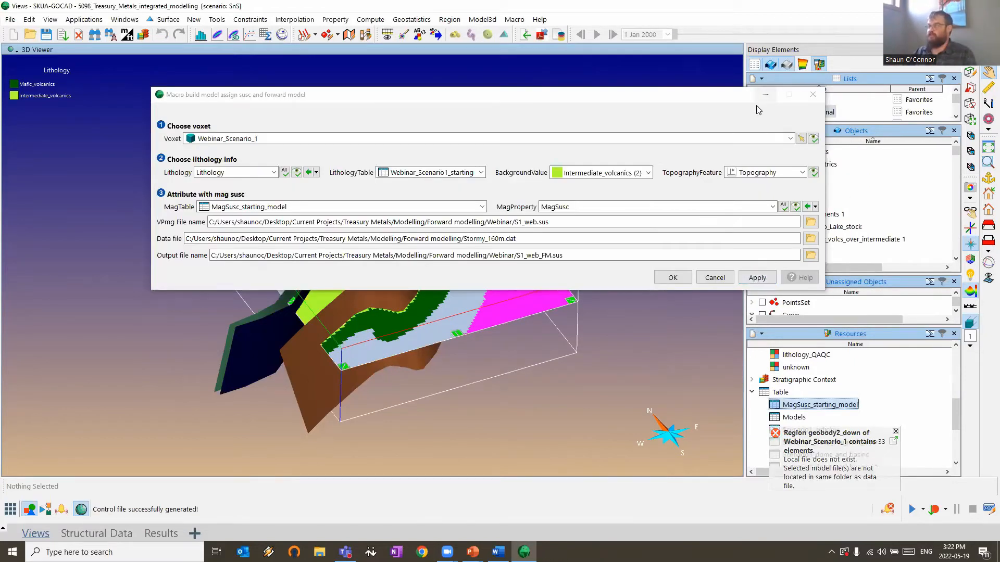
pyautogui.click(810, 95)
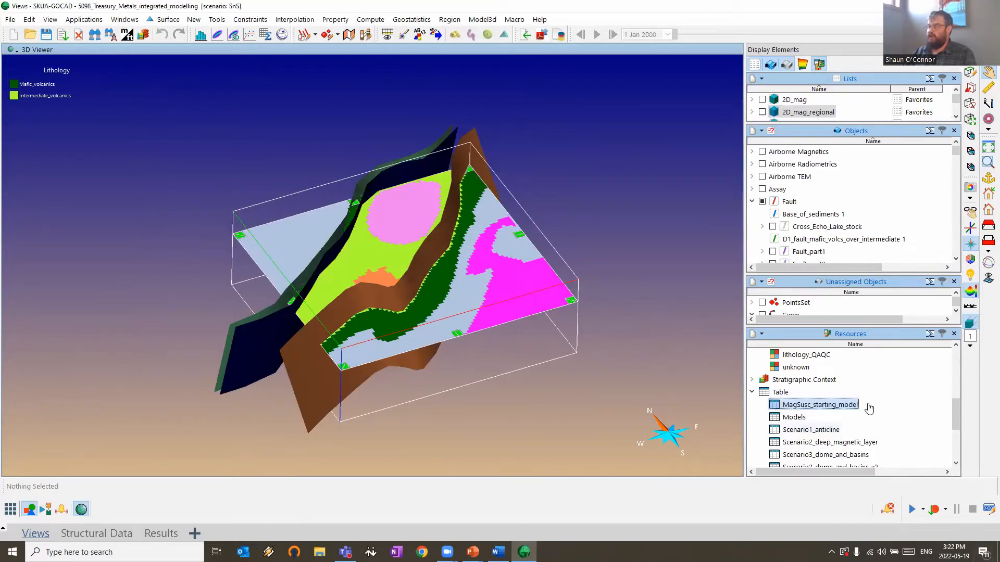
pyautogui.moveTo(537, 141); pyautogui.dragTo(476, 284)
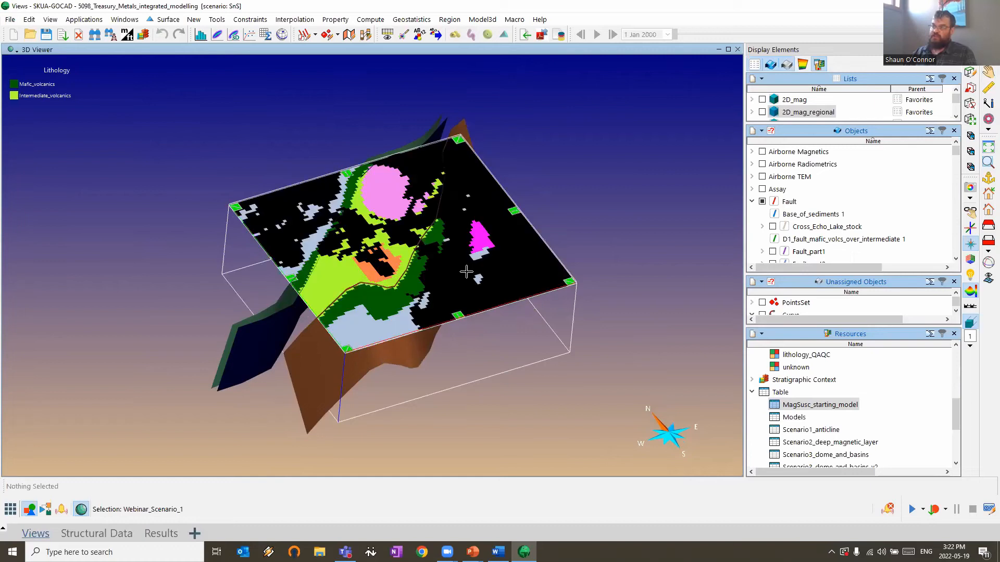
# Lower the horizontal lithology section to a deeper level in Webinar_Scenario_1 and view it from a low angle
pyautogui.moveTo(460, 272); pyautogui.dragTo(536, 232)
pyautogui.press('r')
pyautogui.press('r')
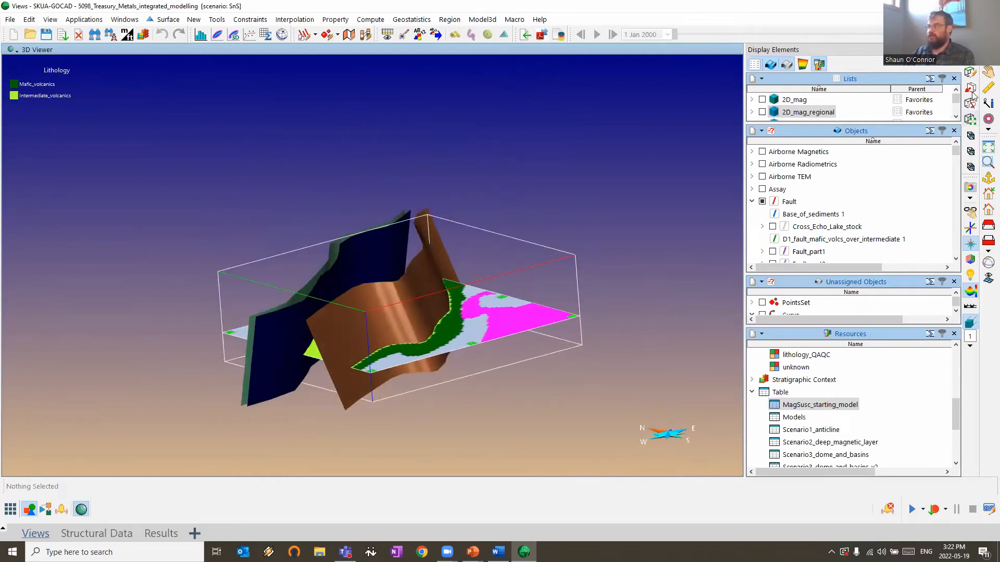
pyautogui.click(988, 73)
# Colour Webinar_Scenario_1 by its MagSusc property and examine the susceptibility section from above
pyautogui.scroll(-10, 797, 234)
pyautogui.scroll(-2, 814, 232)
pyautogui.click(804, 189)
pyautogui.moveTo(539, 265); pyautogui.dragTo(490, 442)
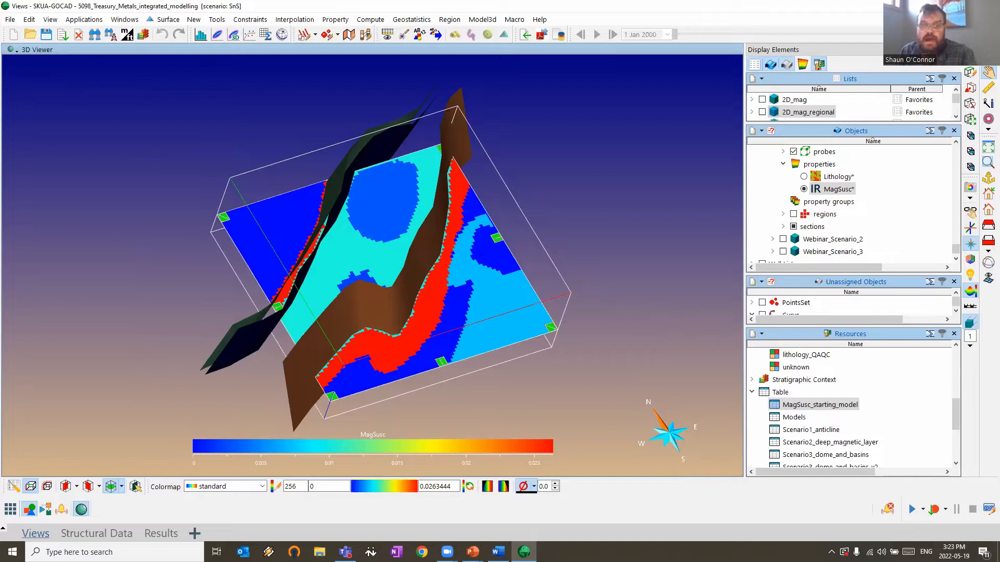
pyautogui.moveTo(557, 241); pyautogui.dragTo(540, 273)
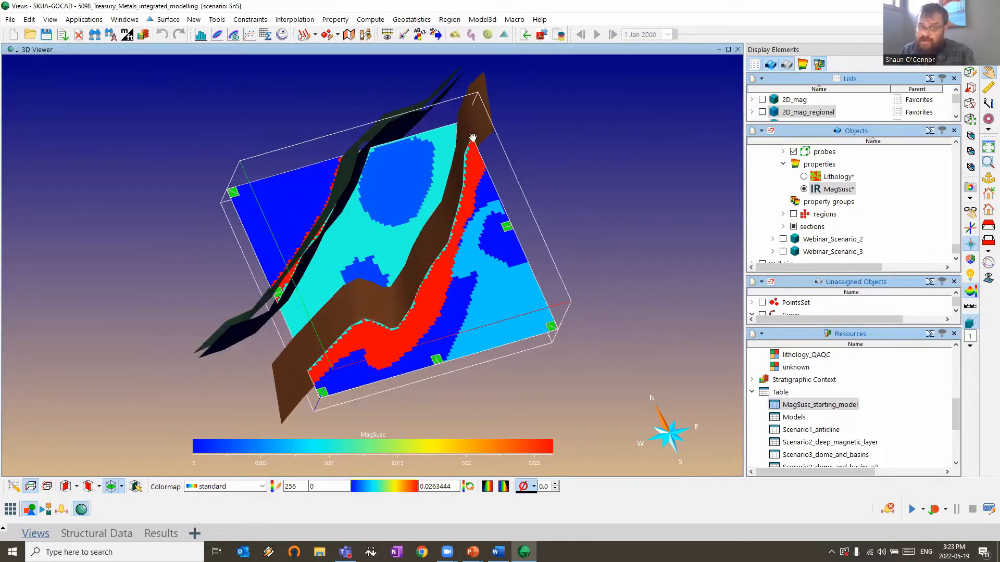
pyautogui.rightClick(574, 128)
pyautogui.click(536, 142)
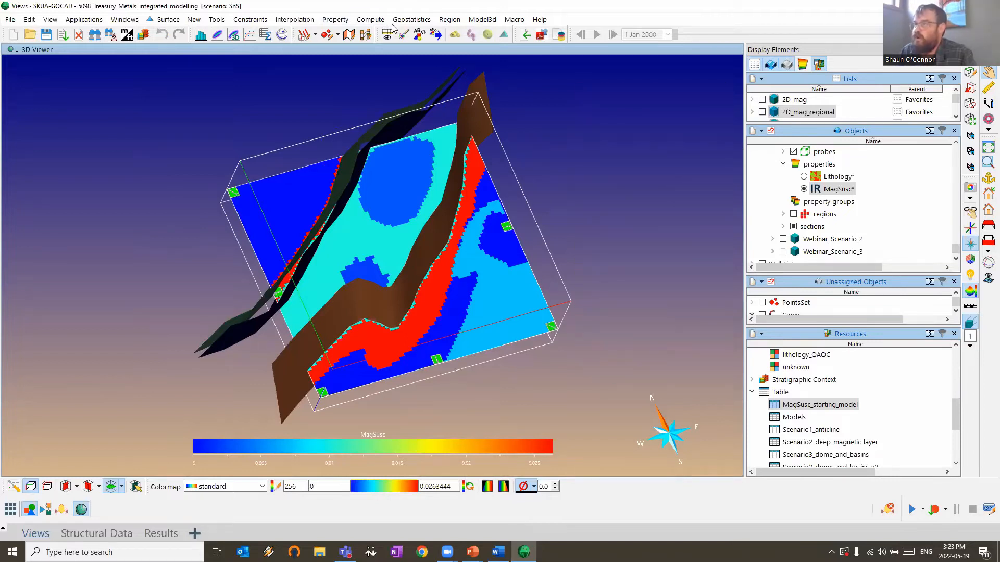
# Switch to the Potential Fields commands and open the VPmg tool for extracting data from a model file
pyautogui.click(296, 19)
pyautogui.moveTo(222, 19)
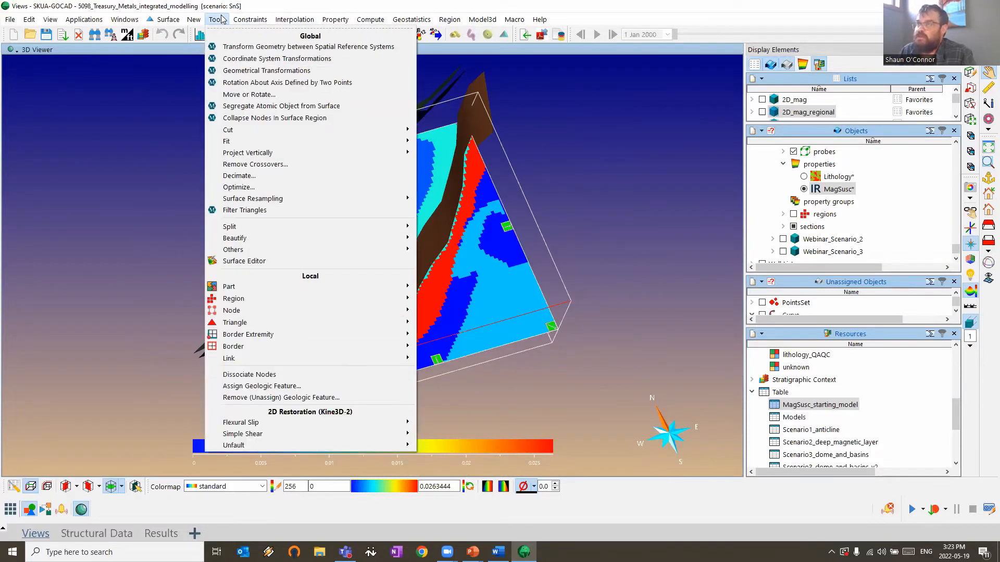
pyautogui.moveTo(168, 19)
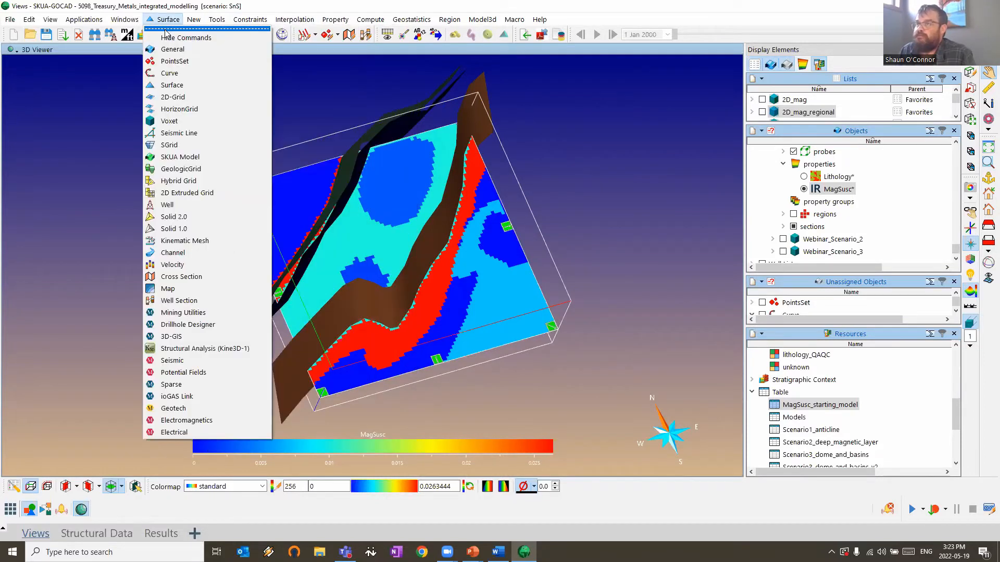
pyautogui.click(231, 372)
pyautogui.click(308, 19)
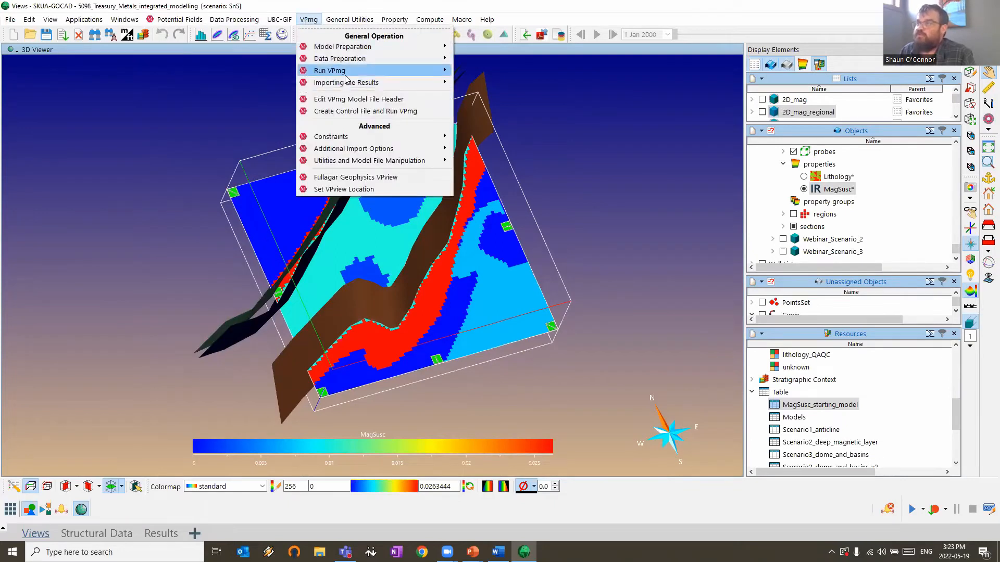
pyautogui.moveTo(347, 83)
pyautogui.click(526, 98)
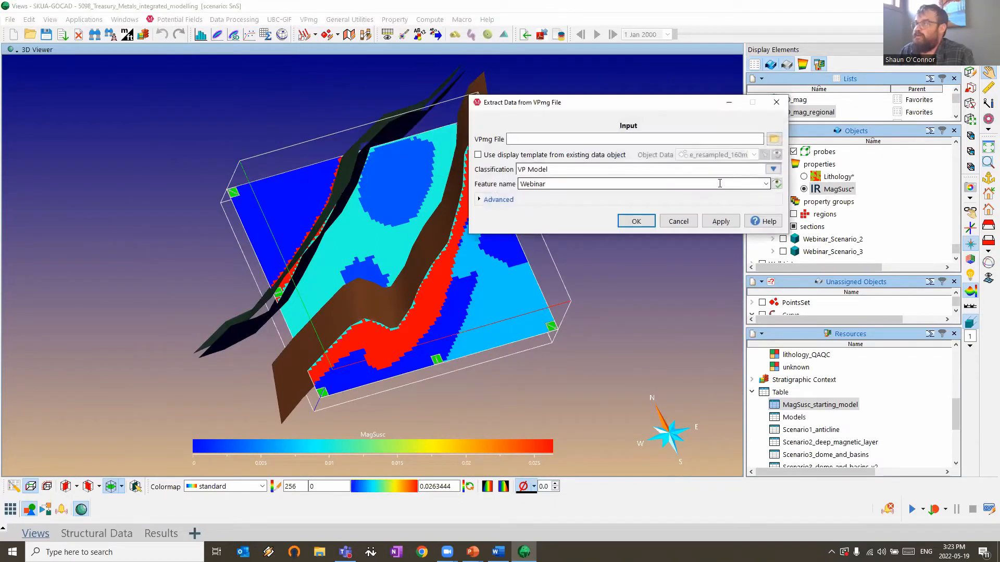
# Extract the data from S1_FM.sus in the Forward modelling Webinar folder with feature name Webinar, and close the dialog
pyautogui.click(774, 139)
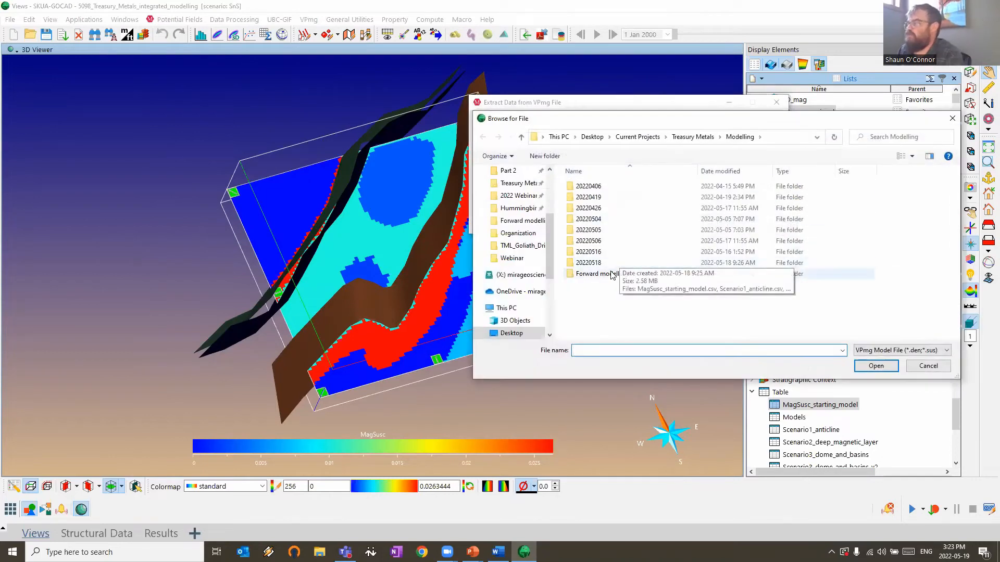
pyautogui.doubleClick(594, 272)
pyautogui.doubleClick(588, 186)
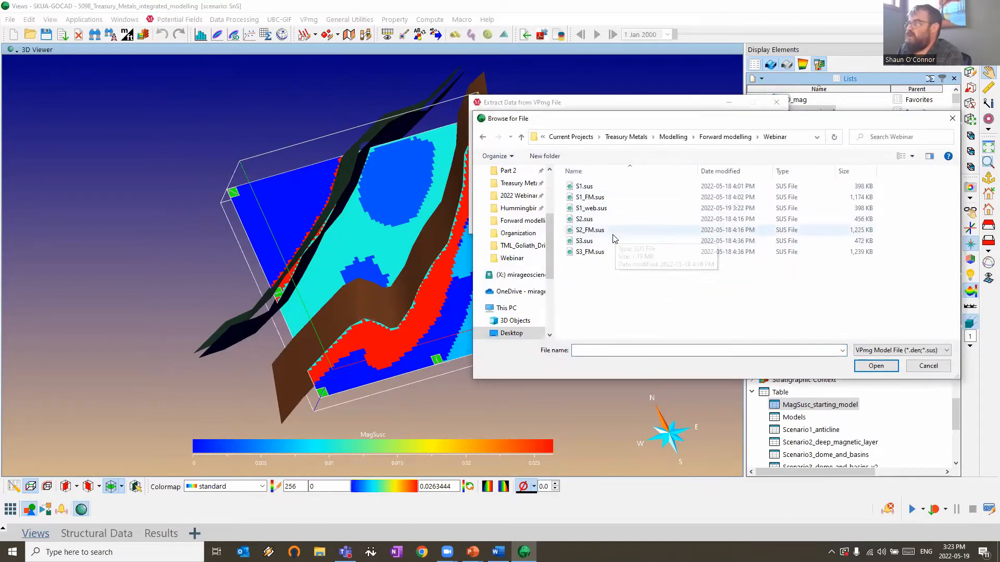
pyautogui.doubleClick(621, 197)
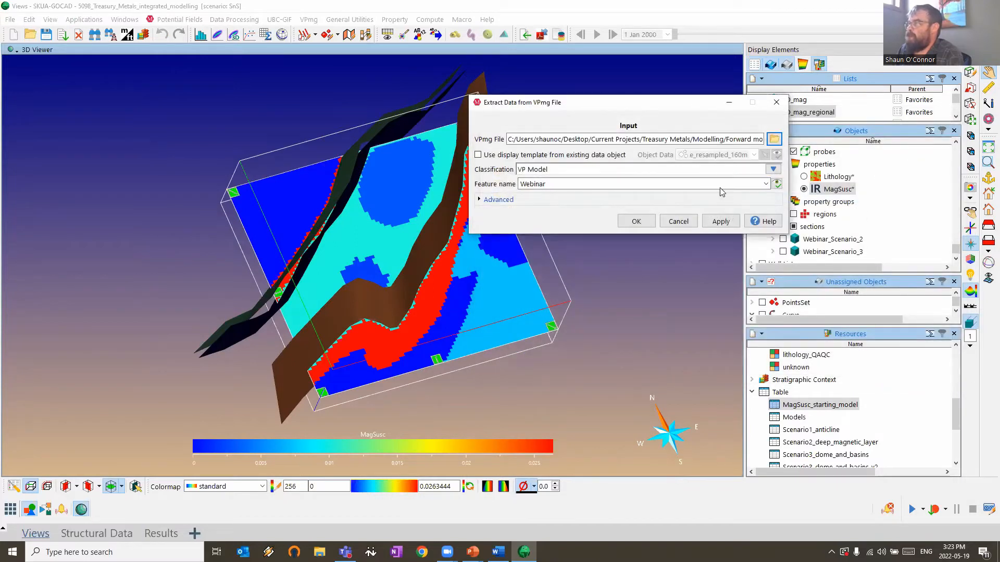
pyautogui.click(721, 221)
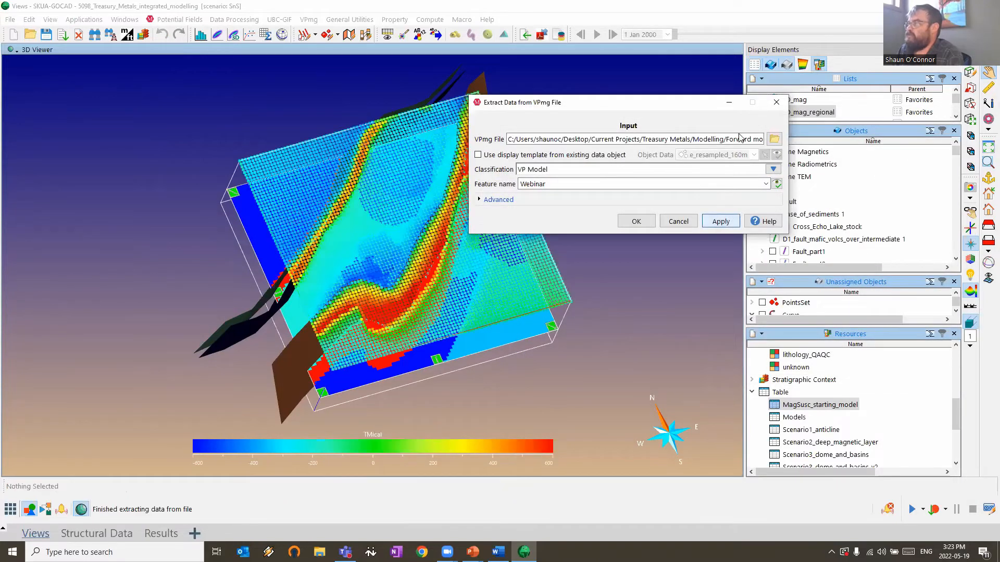
pyautogui.click(776, 102)
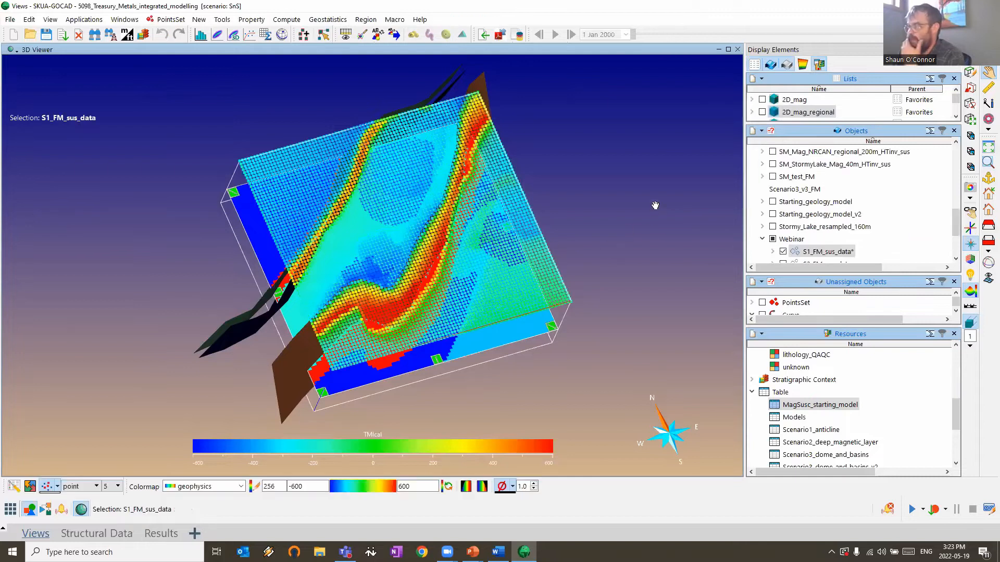
# View the forward-modelled data in plan view and add a second 3D viewer beside the original
pyautogui.click(986, 225)
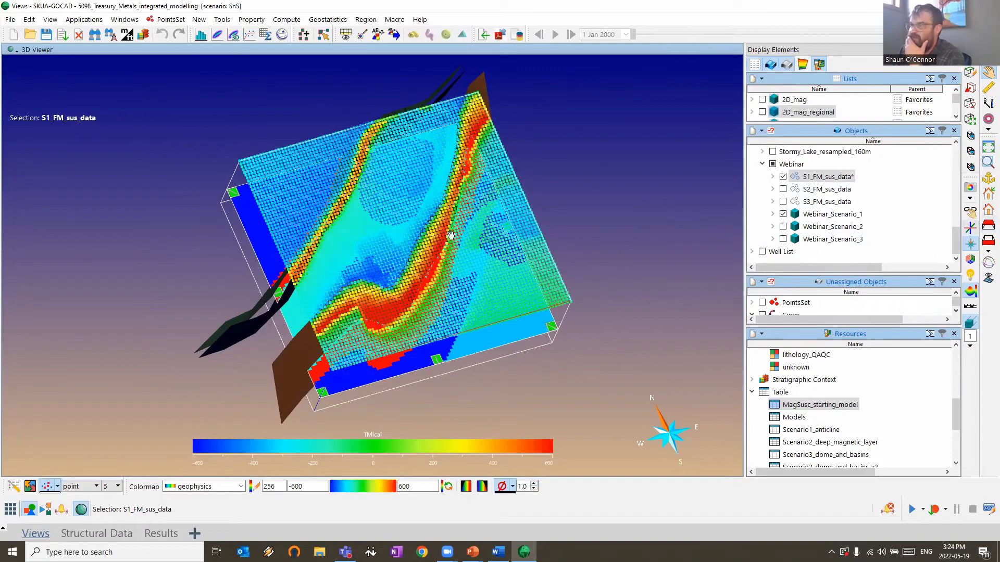
pyautogui.scroll(-1, 474, 276)
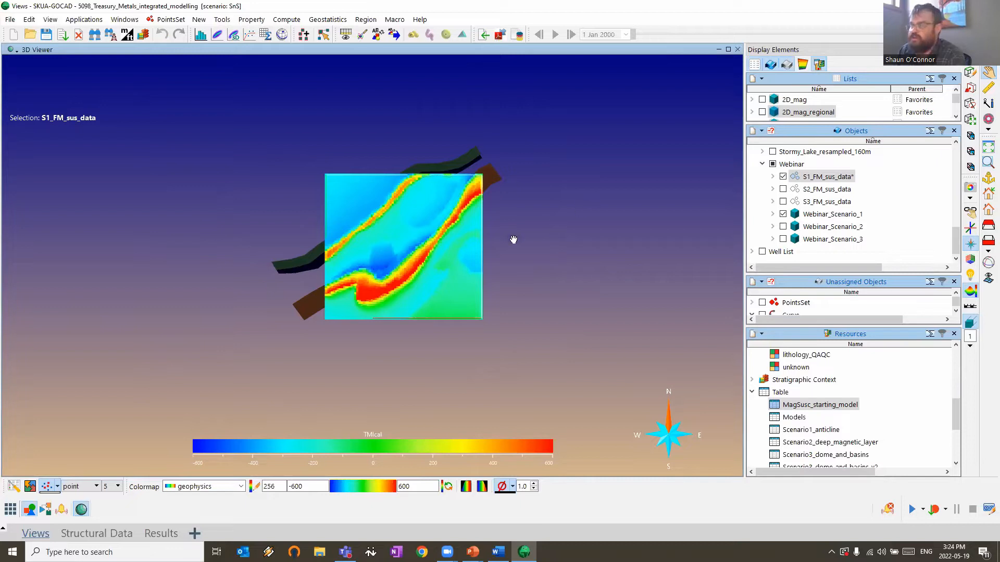
pyautogui.click(16, 50)
pyautogui.click(42, 81)
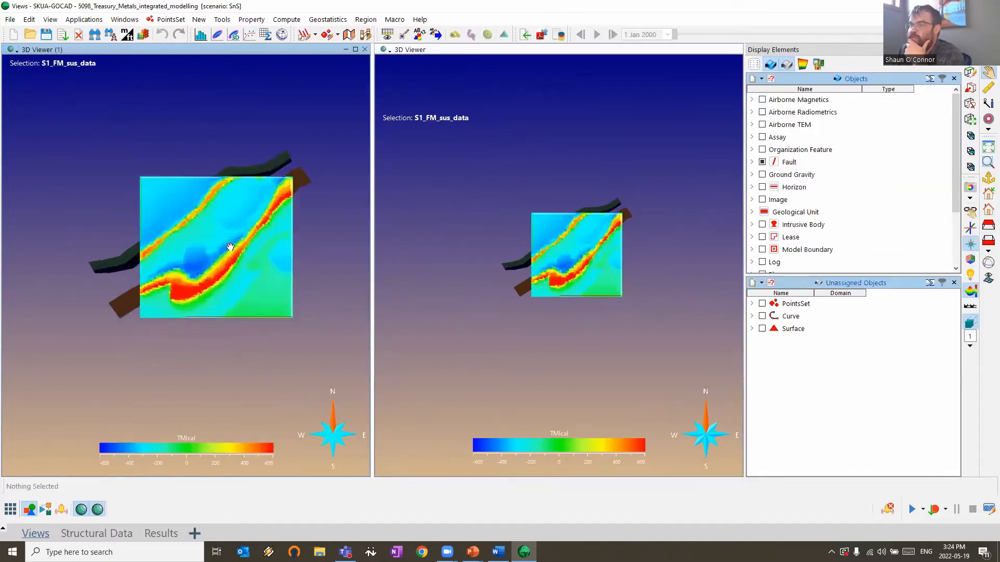
# Display TMIobs of S1_FM_sus_data in the new viewer and enlarge the TMIcal map in the original viewer for comparison
pyautogui.scroll(2, 230, 246)
pyautogui.click(261, 279)
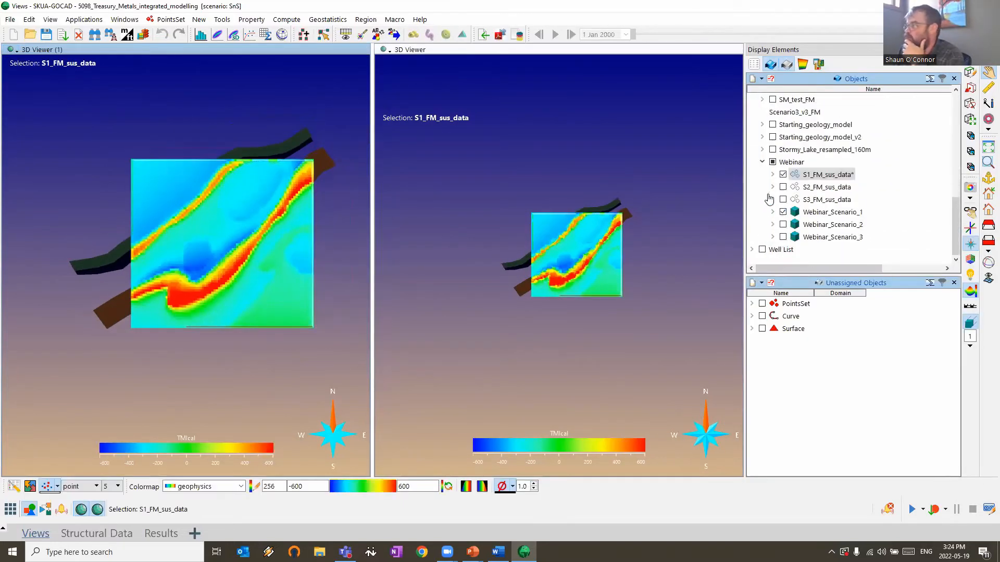
pyautogui.click(773, 175)
pyautogui.click(783, 187)
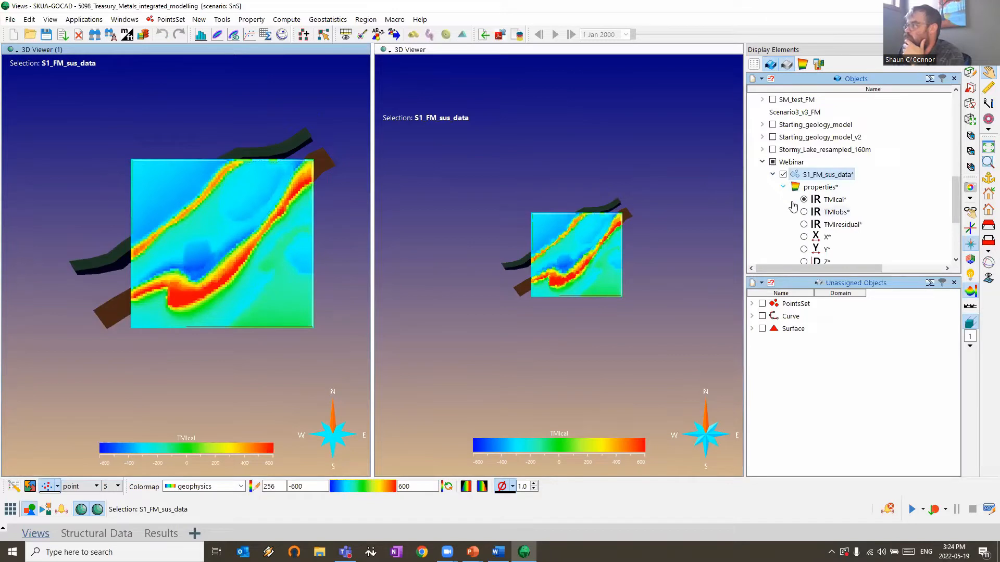
pyautogui.click(820, 212)
pyautogui.click(612, 120)
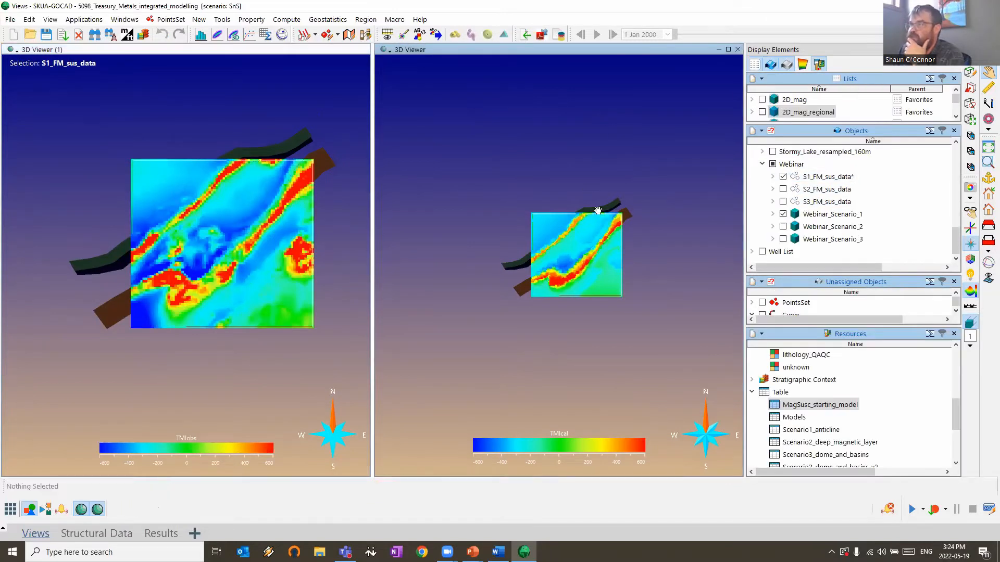
pyautogui.scroll(4, 604, 229)
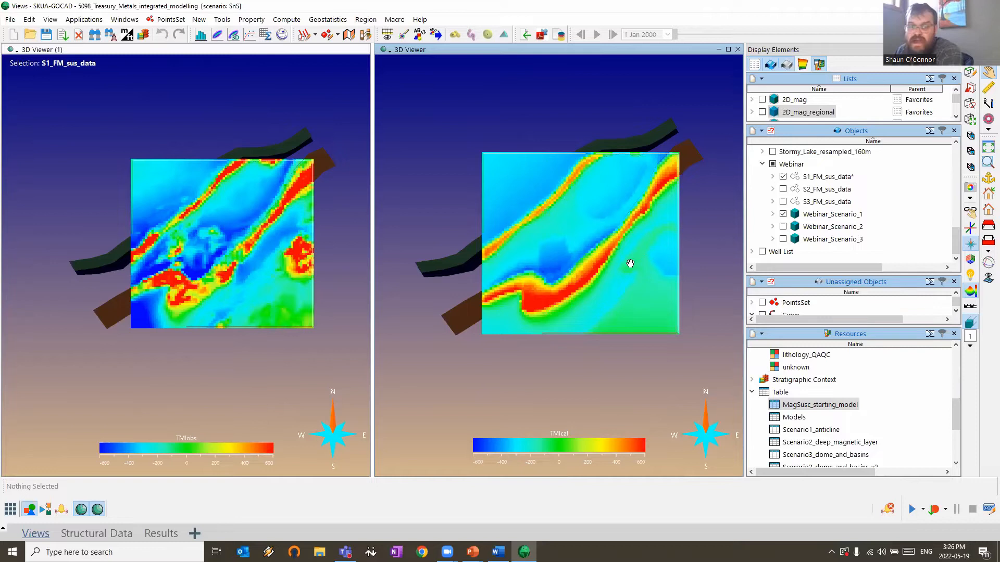
# Display the OGS map M2443_Kenora-FortFrances_Map_modified in the original viewer and hide the Webinar objects covering it
pyautogui.scroll(2, 839, 218)
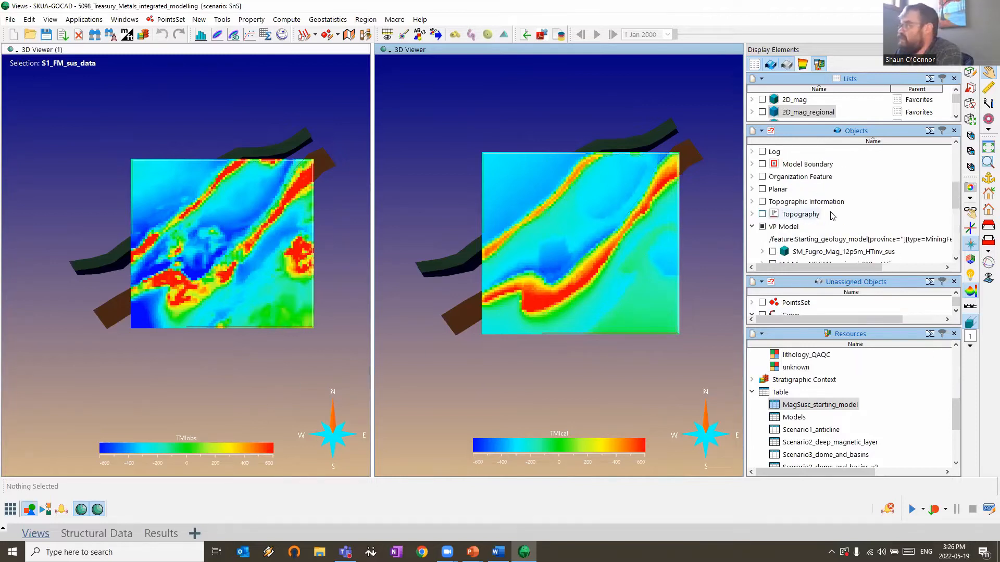
pyautogui.scroll(-1, 839, 218)
pyautogui.click(751, 176)
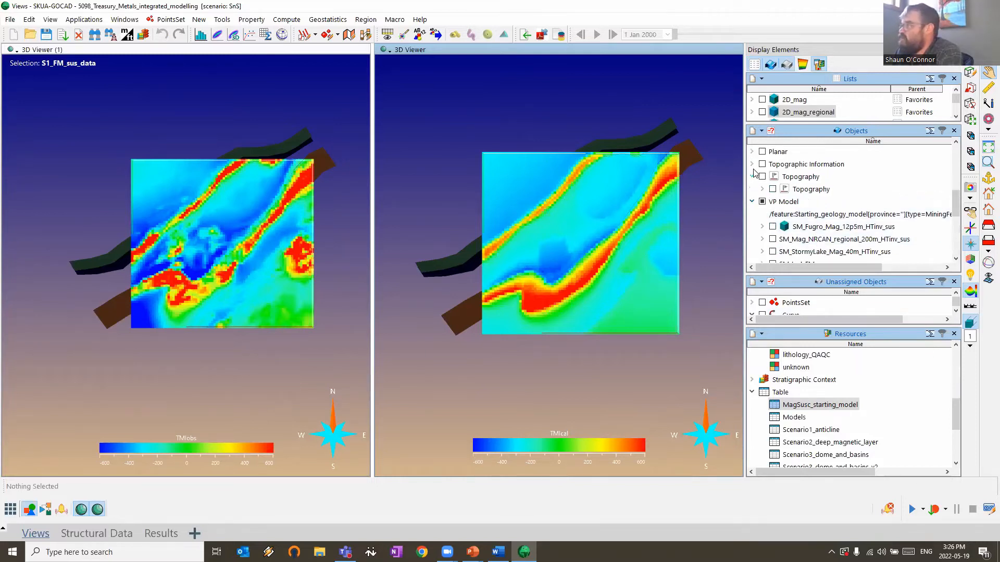
pyautogui.click(752, 164)
pyautogui.click(762, 189)
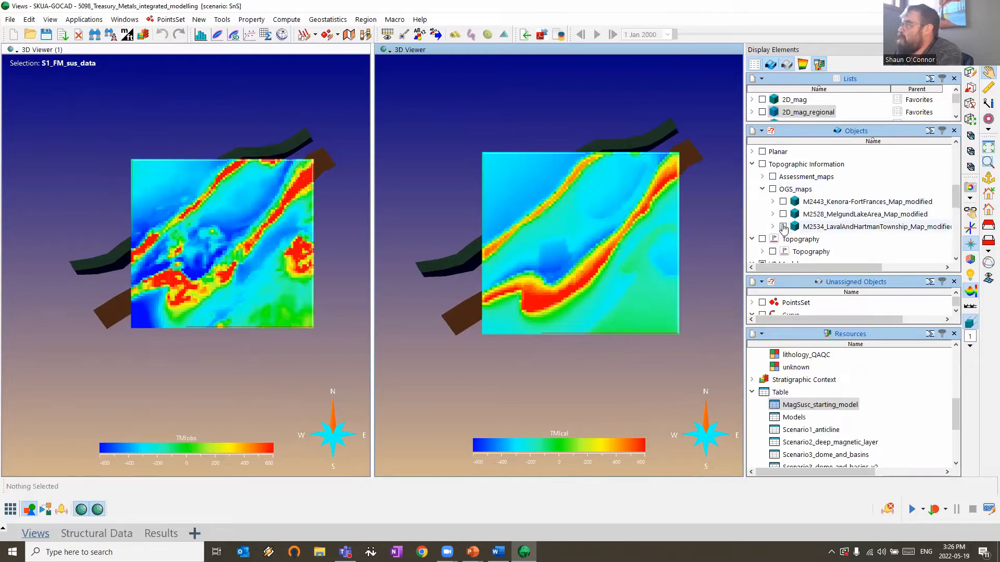
pyautogui.click(783, 202)
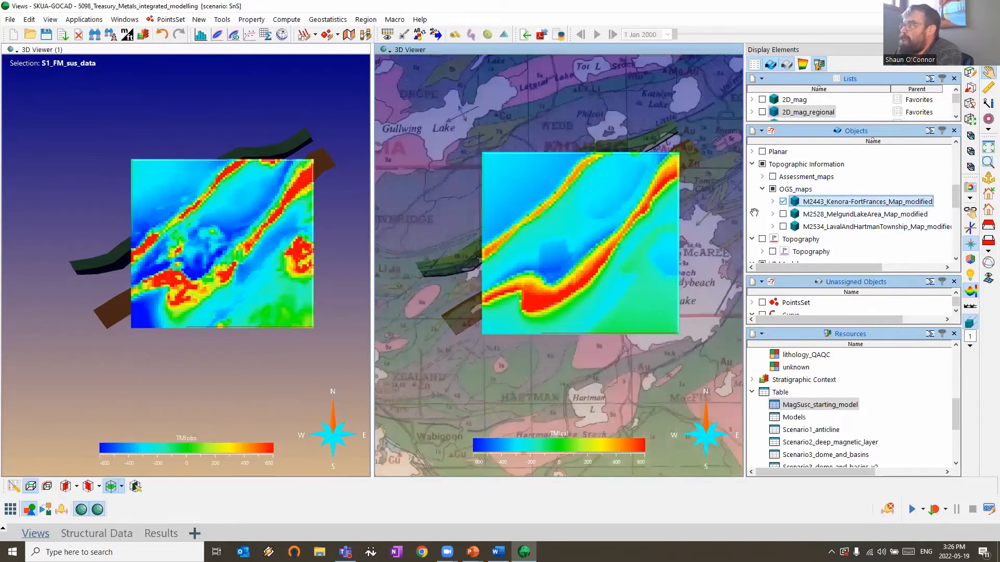
pyautogui.scroll(4, 647, 256)
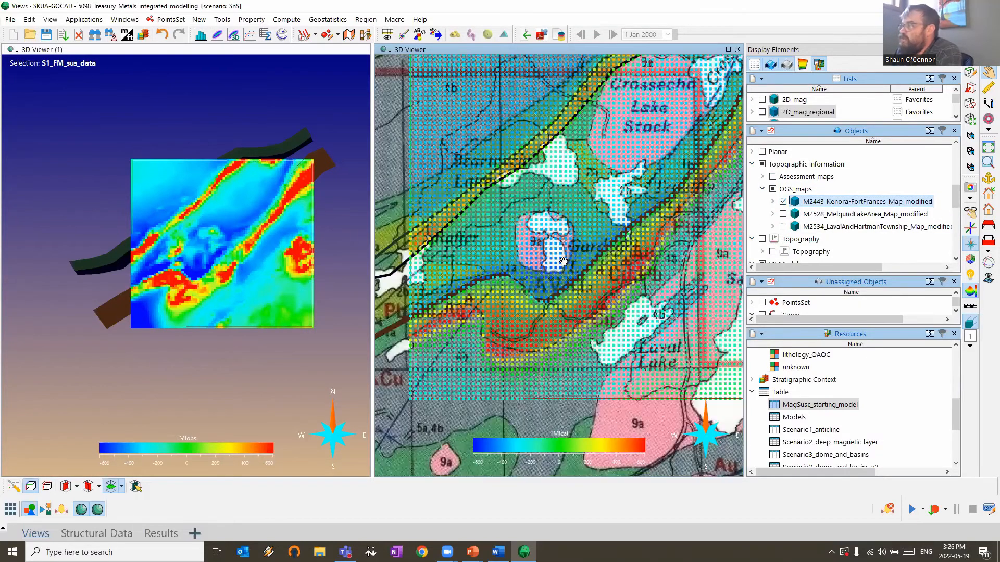
pyautogui.scroll(1, 687, 246)
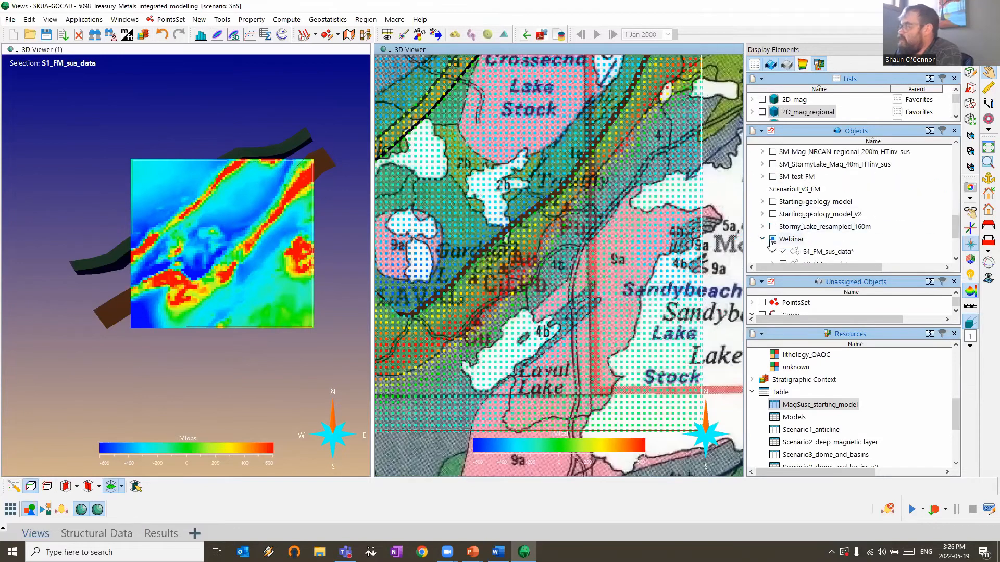
pyautogui.scroll(-4, 688, 247)
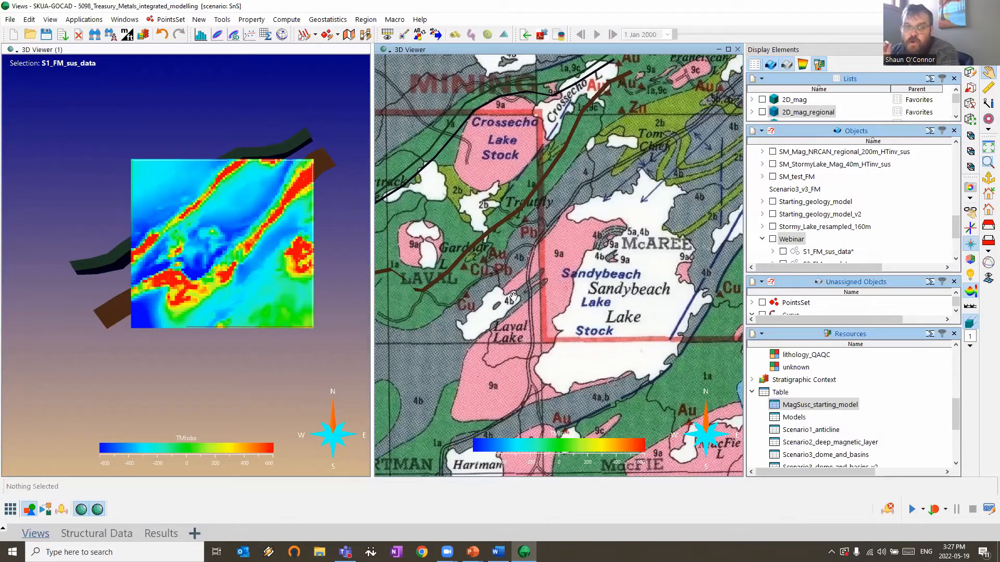
# Replace the Kenora-FortFrances map with M2534_LavalAndHartmanTownship_Map_modified, then swap that for M2528_MelgundLakeArea_Map_modified
pyautogui.scroll(-2, 778, 203)
pyautogui.scroll(3, 779, 203)
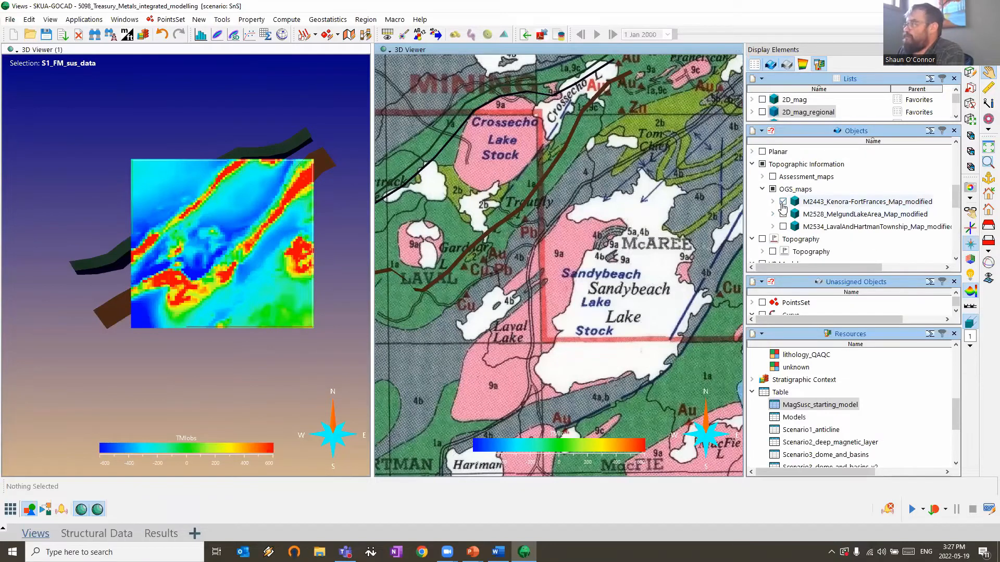
pyautogui.click(783, 202)
pyautogui.click(783, 226)
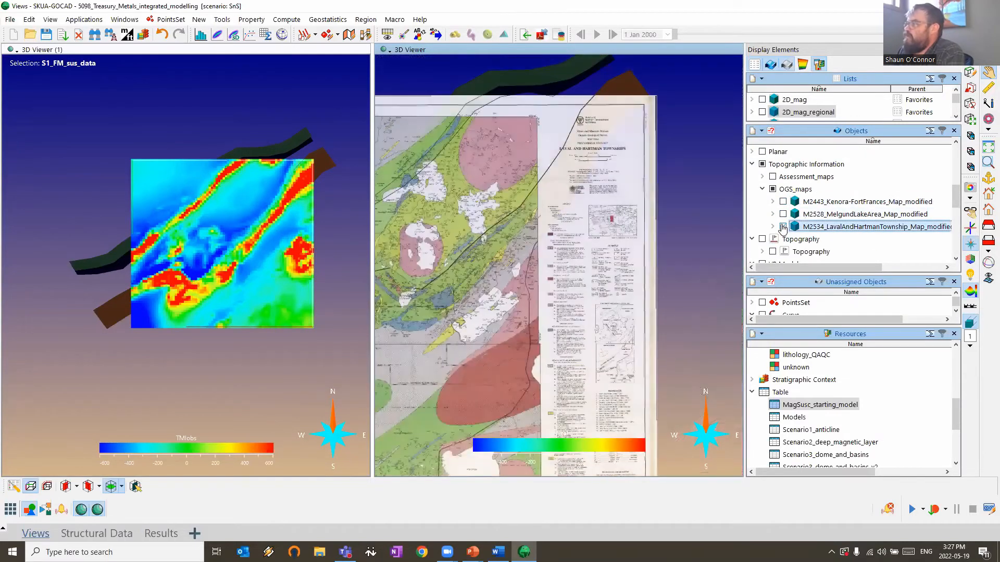
pyautogui.click(782, 214)
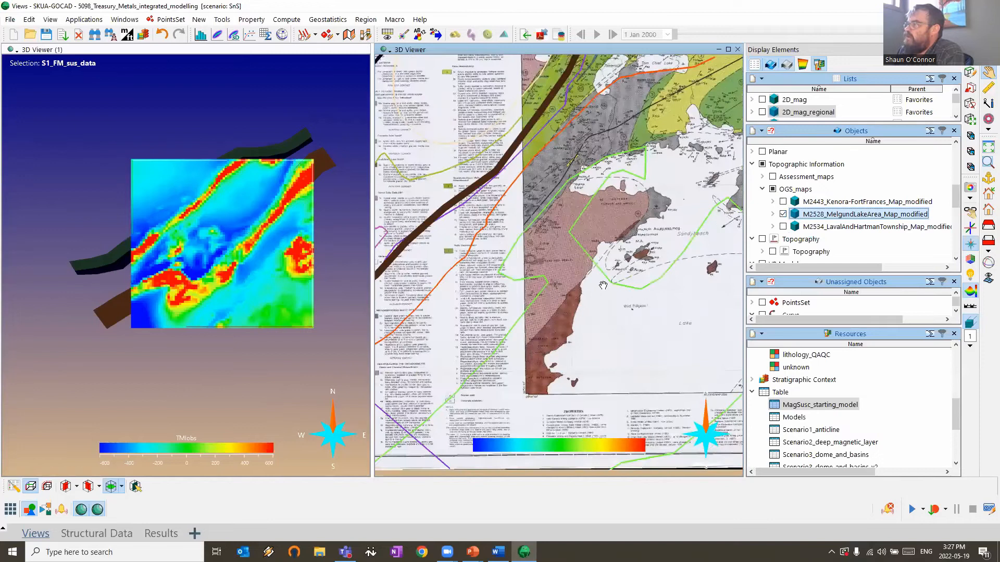
# Examine the intrusion near Sandybeach Lake on the Melgund Lake map and overlay the 2D_mag_regional grid
pyautogui.scroll(2, 599, 286)
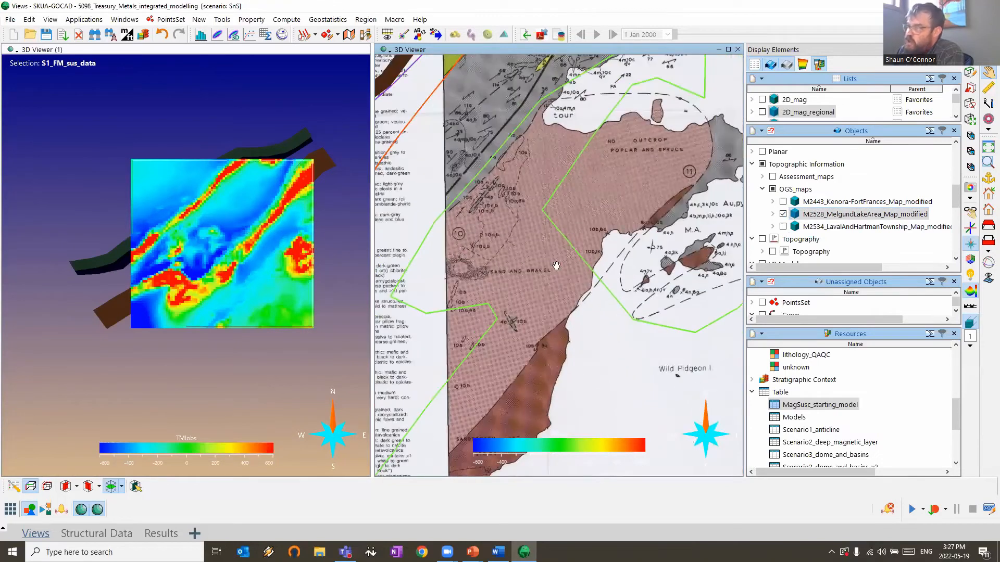
pyautogui.scroll(-1, 531, 267)
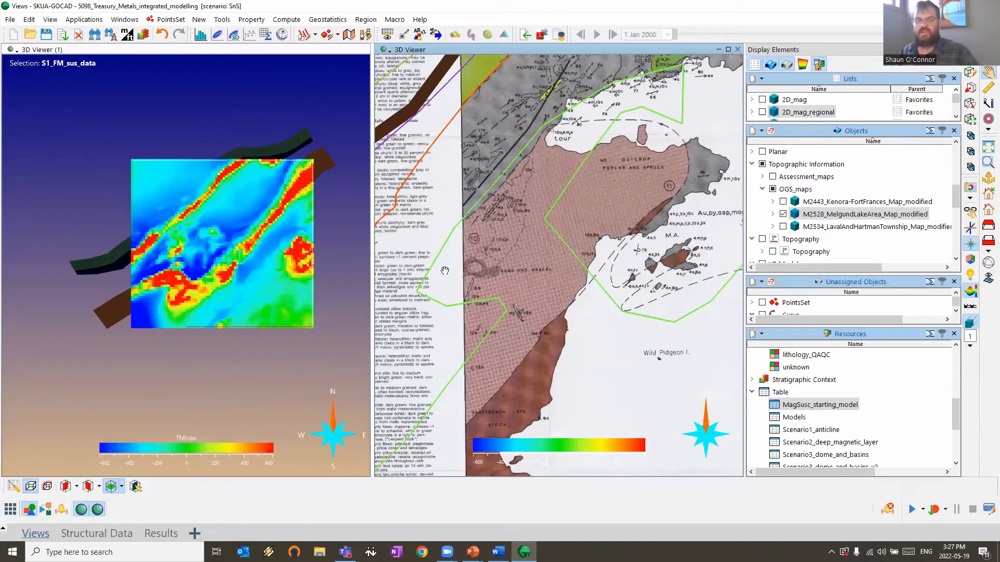
pyautogui.scroll(2, 477, 281)
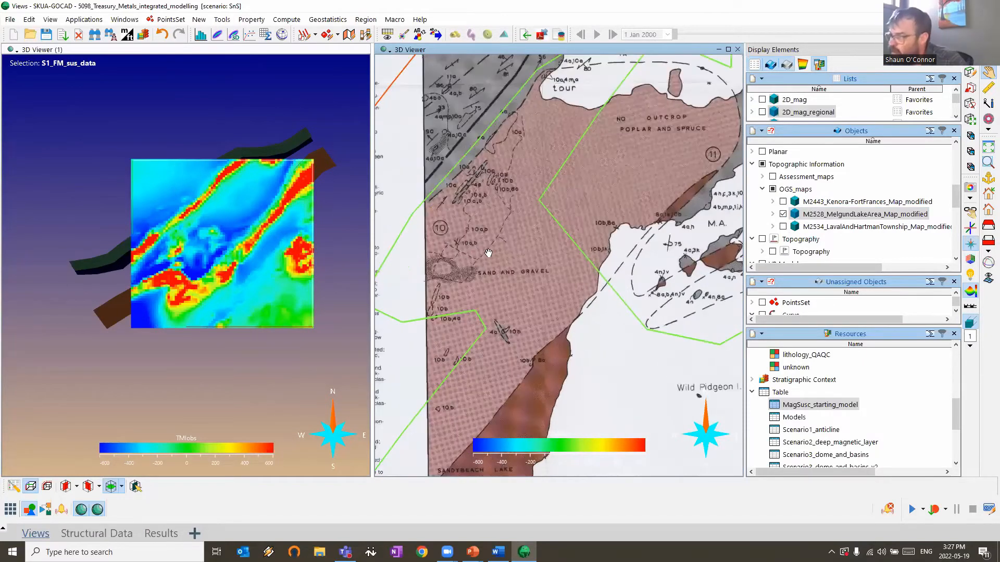
pyautogui.scroll(-1, 480, 237)
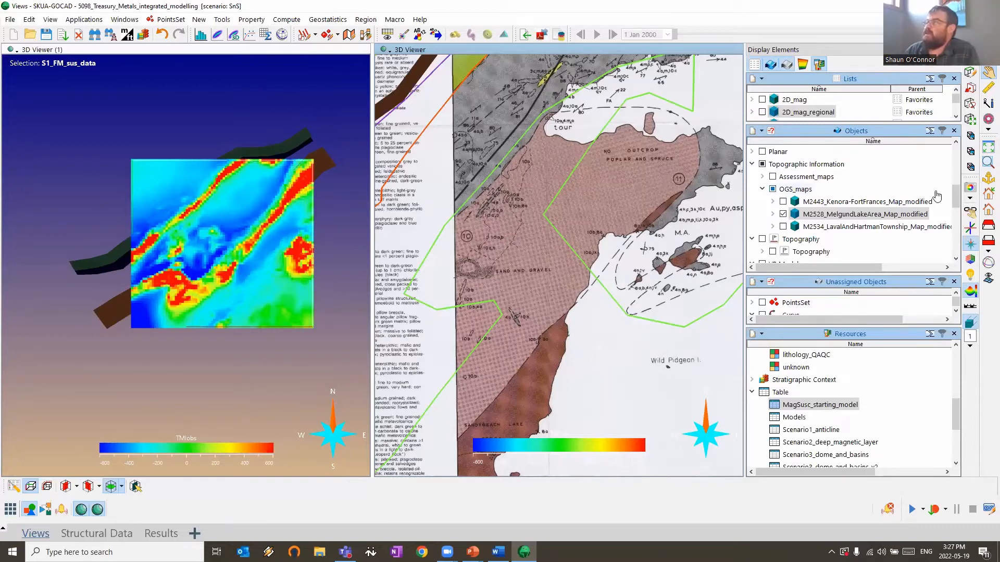
pyautogui.click(762, 113)
pyautogui.scroll(5, 537, 239)
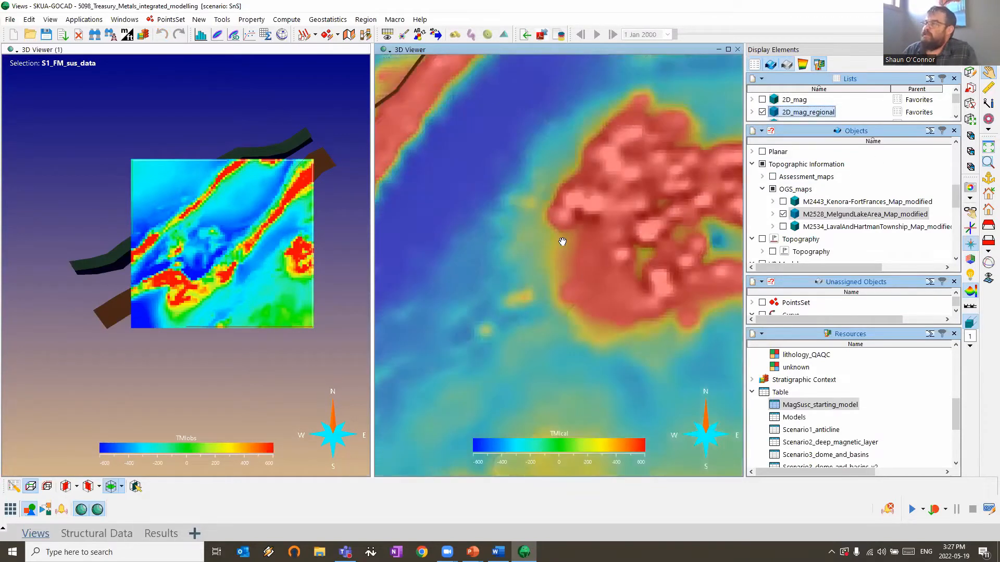
# Display the SBL_outline curve of Sandybeach_Lake_stock over the regional magnetic grid
pyautogui.scroll(-1, 539, 242)
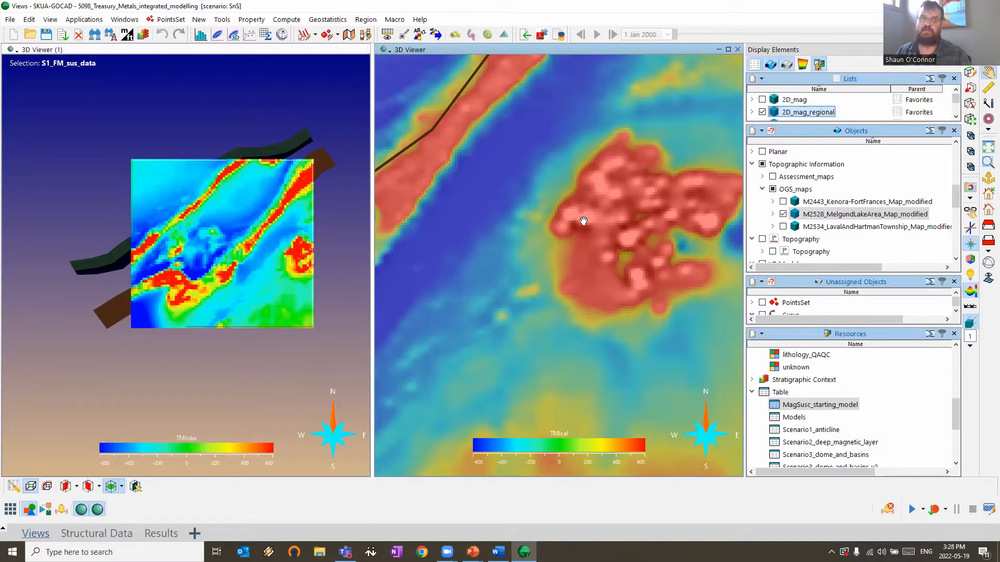
pyautogui.scroll(-2, 605, 230)
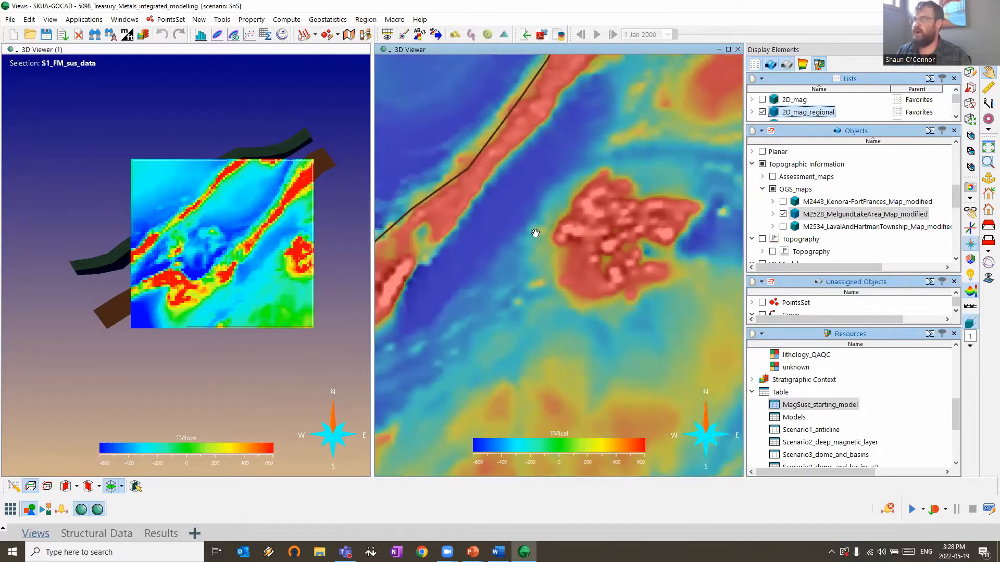
pyautogui.scroll(-2, 483, 304)
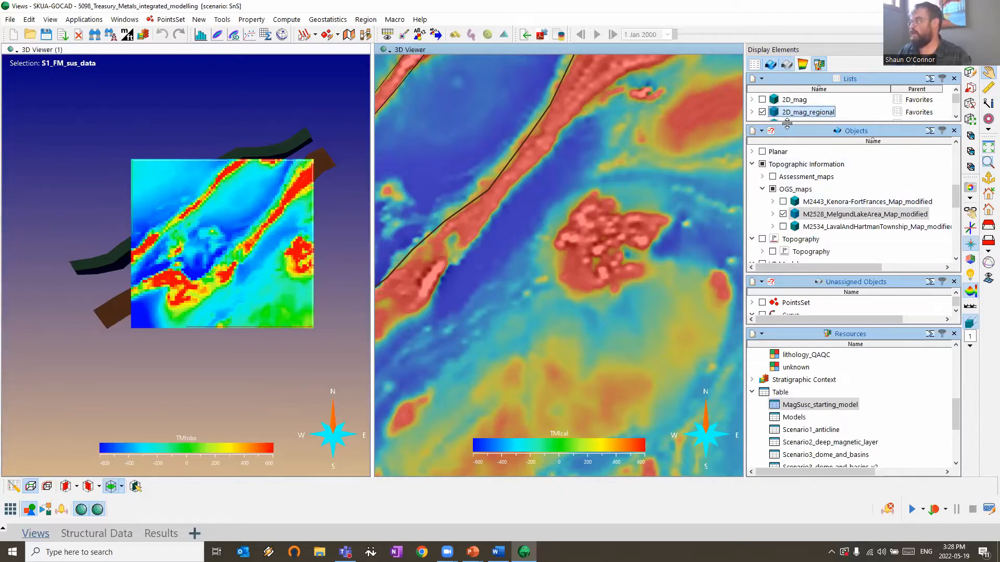
pyautogui.scroll(5, 800, 188)
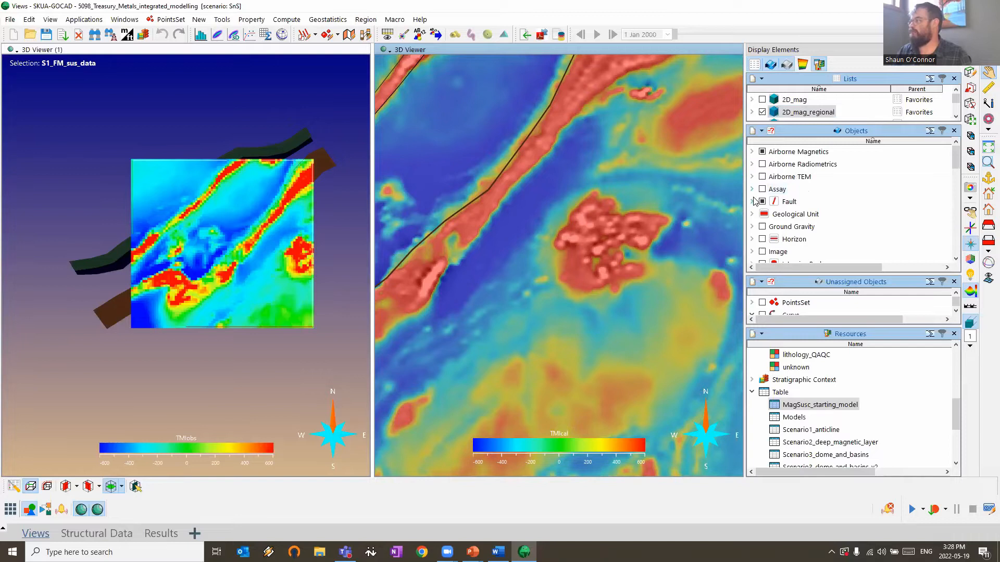
pyautogui.scroll(-1, 755, 201)
pyautogui.click(753, 227)
pyautogui.scroll(-2, 761, 214)
pyautogui.click(762, 189)
pyautogui.click(783, 202)
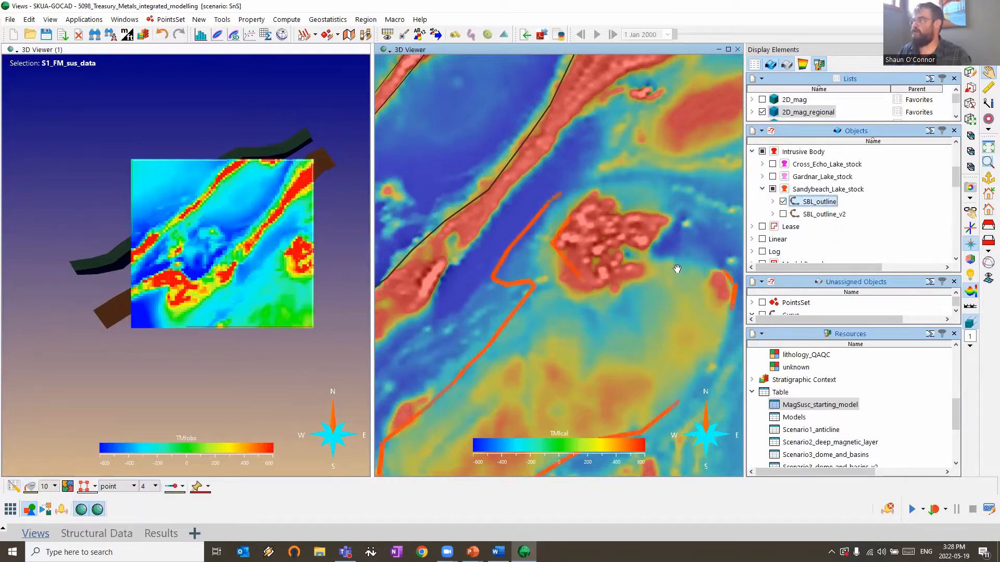
pyautogui.scroll(-2, 677, 269)
# Translate the SBL_outline curve by 50 in Z so it lies above the magnetic grid
pyautogui.click(556, 248)
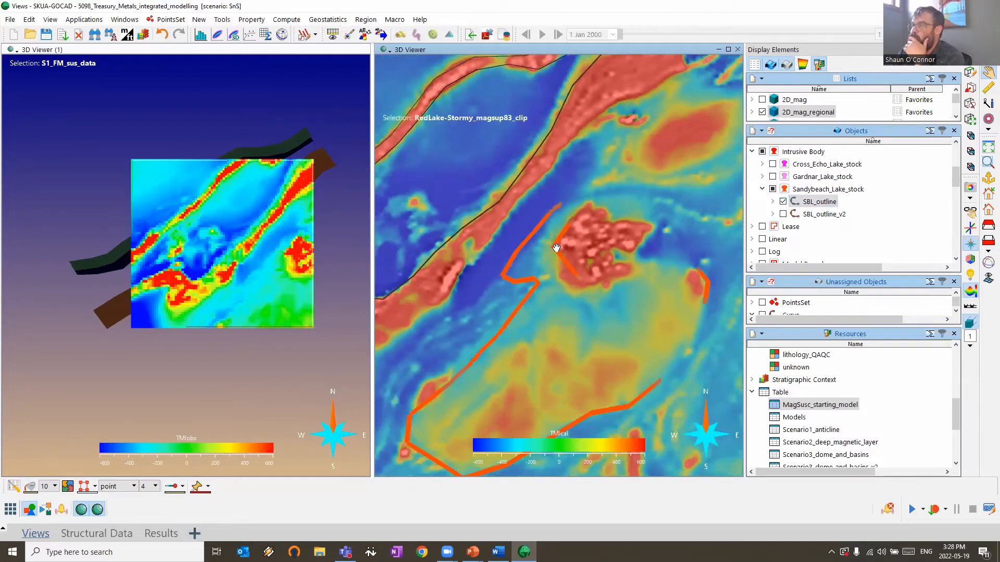
pyautogui.scroll(-2, 548, 418)
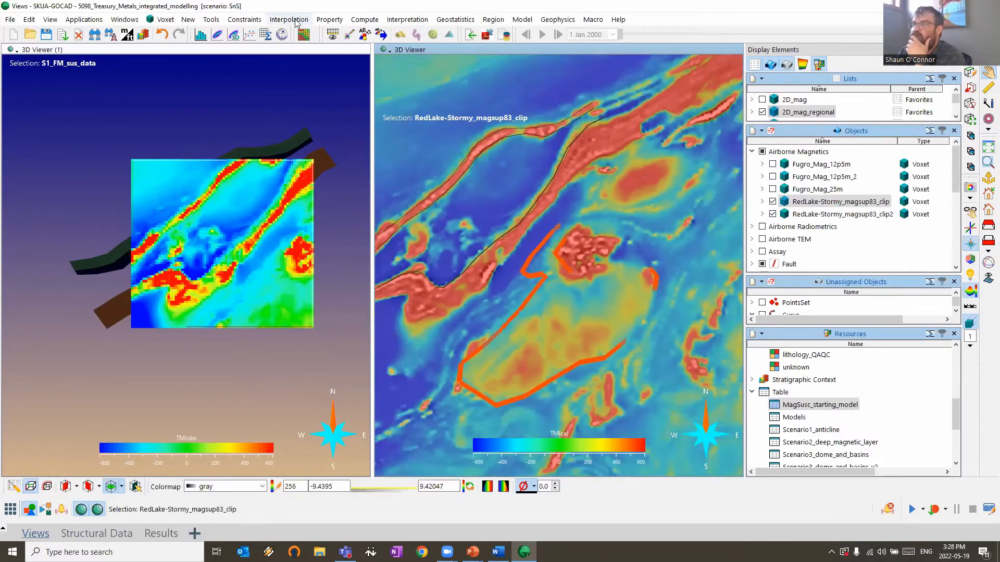
pyautogui.click(211, 19)
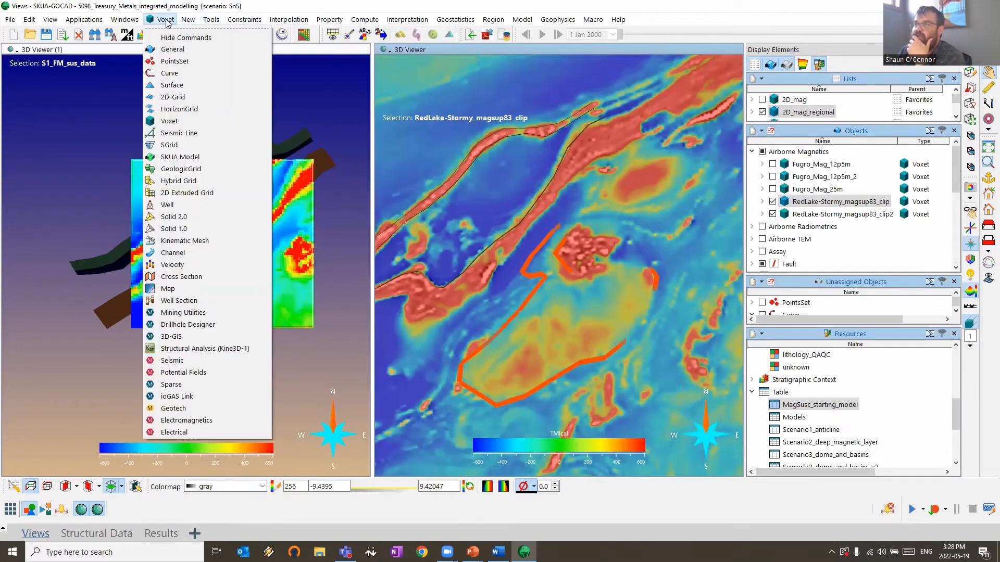
pyautogui.click(158, 78)
pyautogui.click(209, 20)
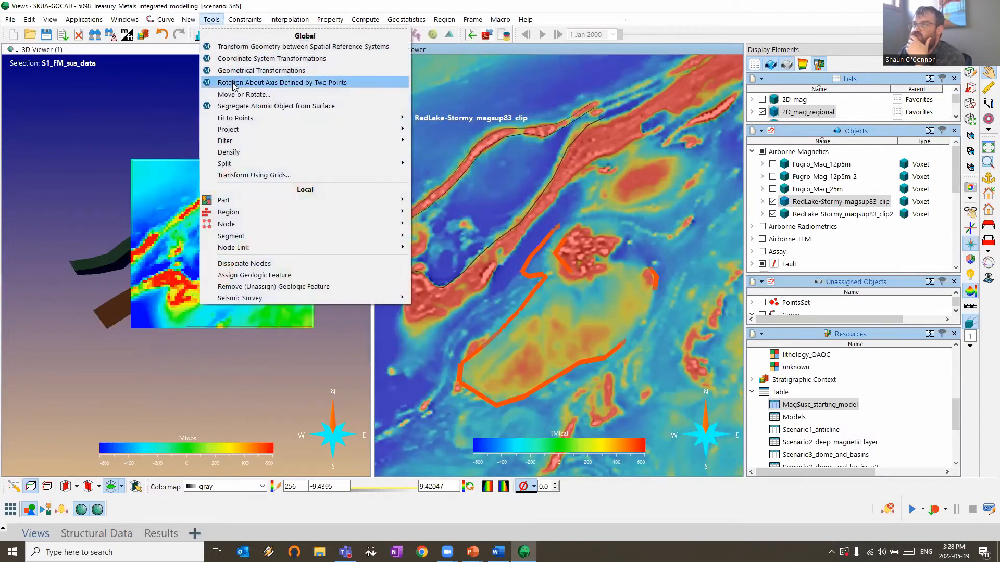
pyautogui.click(271, 96)
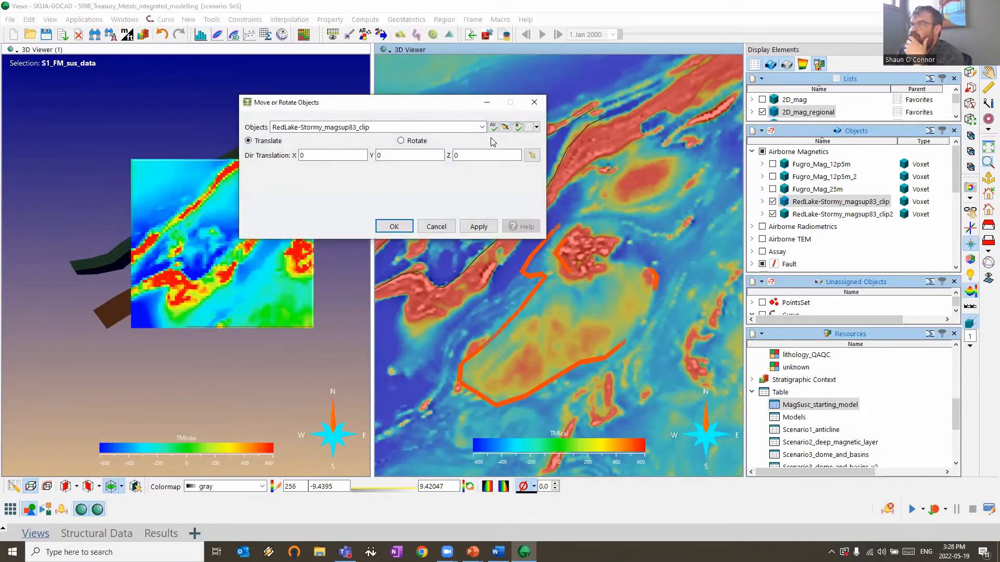
pyautogui.click(505, 127)
pyautogui.click(533, 256)
pyautogui.doubleClick(490, 155)
pyautogui.write('50')
pyautogui.click(478, 227)
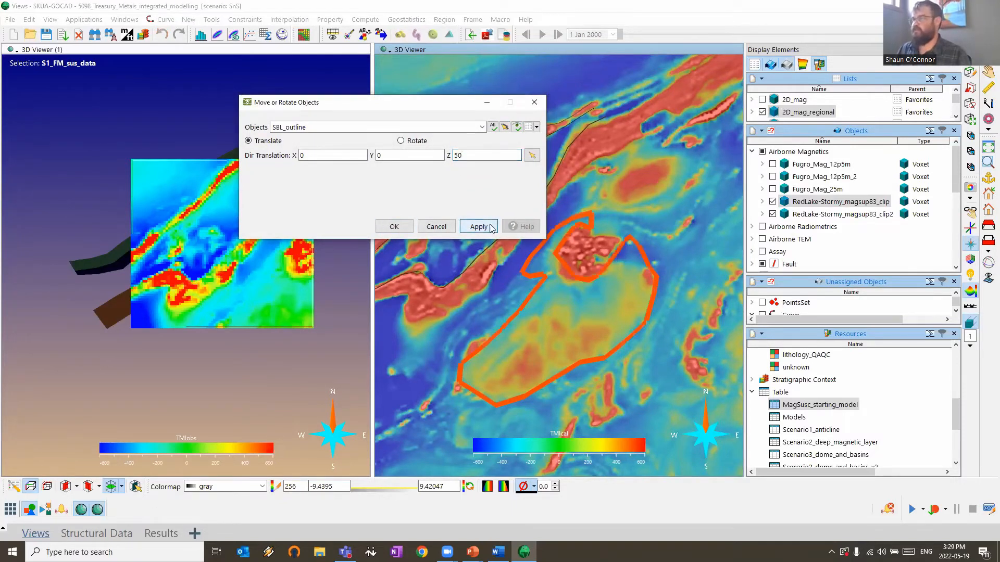
pyautogui.click(535, 102)
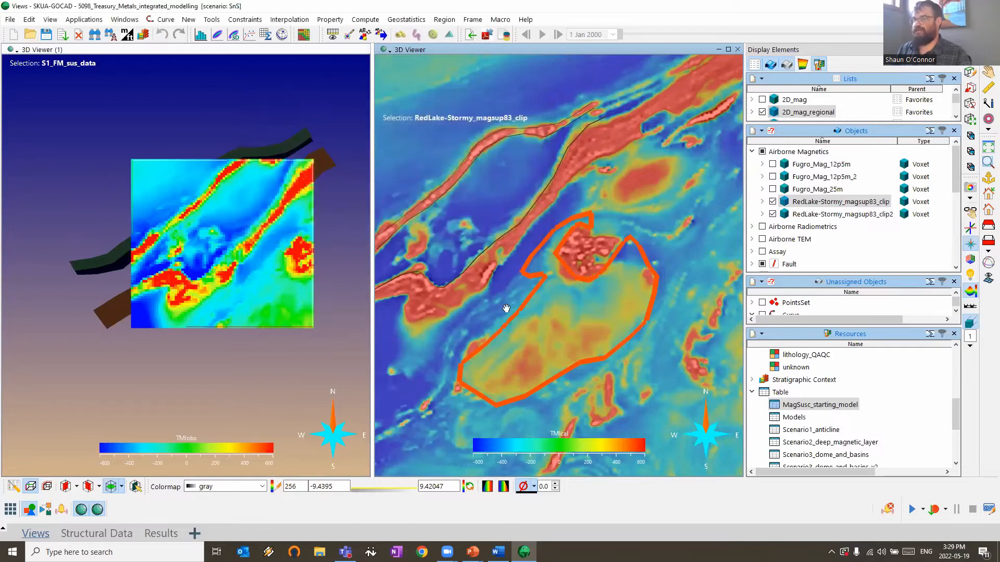
# Select the SBL_outline curve and display its nodes around the intrusion
pyautogui.click(539, 275)
pyautogui.click(85, 487)
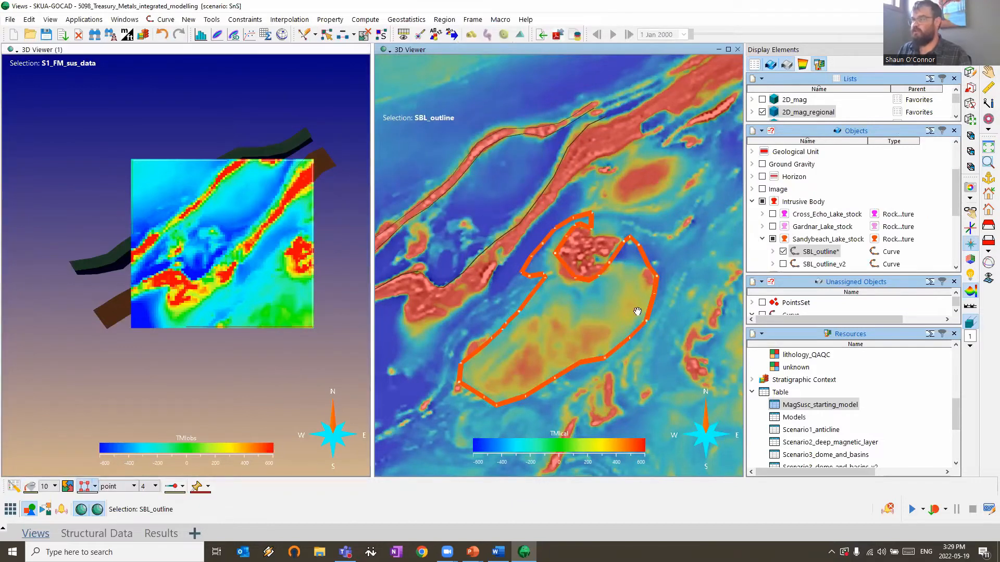
pyautogui.moveTo(636, 313); pyautogui.dragTo(624, 271, button='middle')
pyautogui.scroll(3, 620, 257)
# Delete segments of SBL_outline around the strong magnetic high at its northern end to detach that lobe from the main body
pyautogui.click(211, 19)
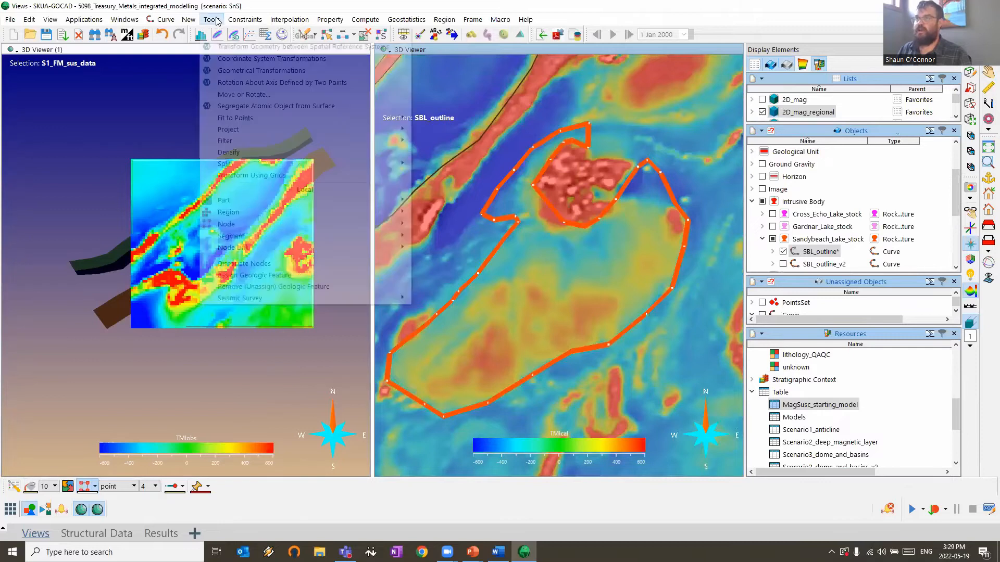
pyautogui.click(434, 248)
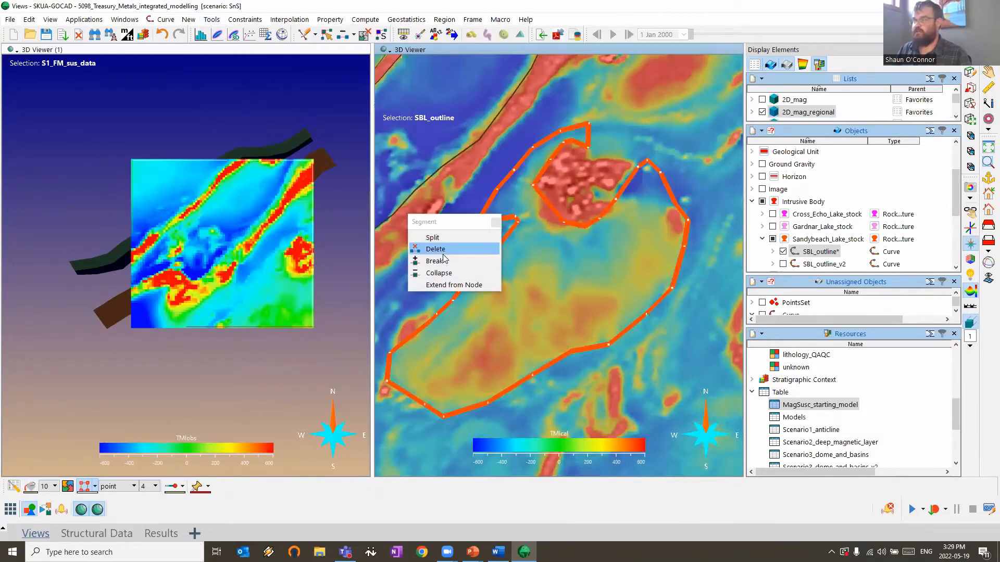
pyautogui.moveTo(458, 219); pyautogui.dragTo(308, 219)
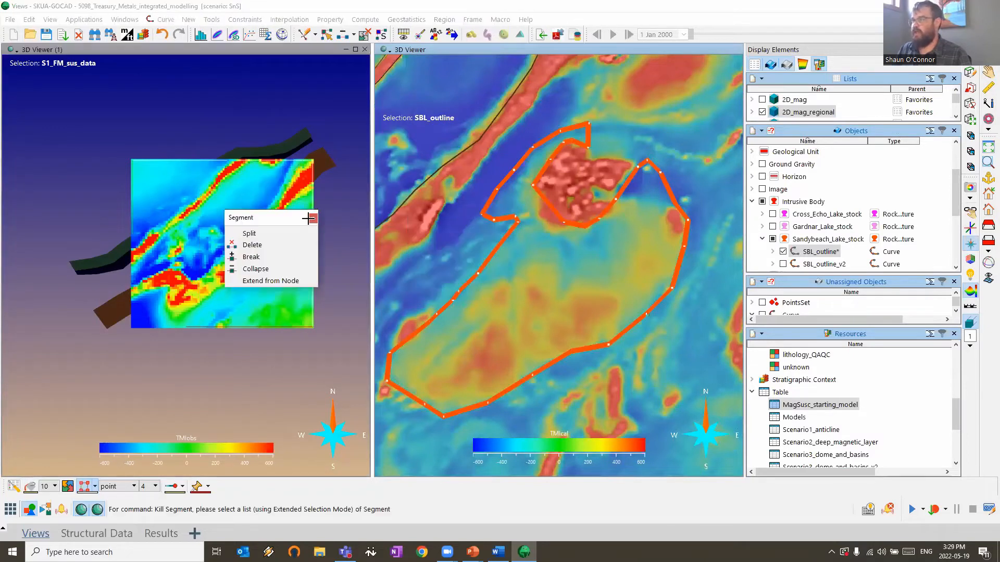
pyautogui.click(516, 220)
pyautogui.click(556, 216)
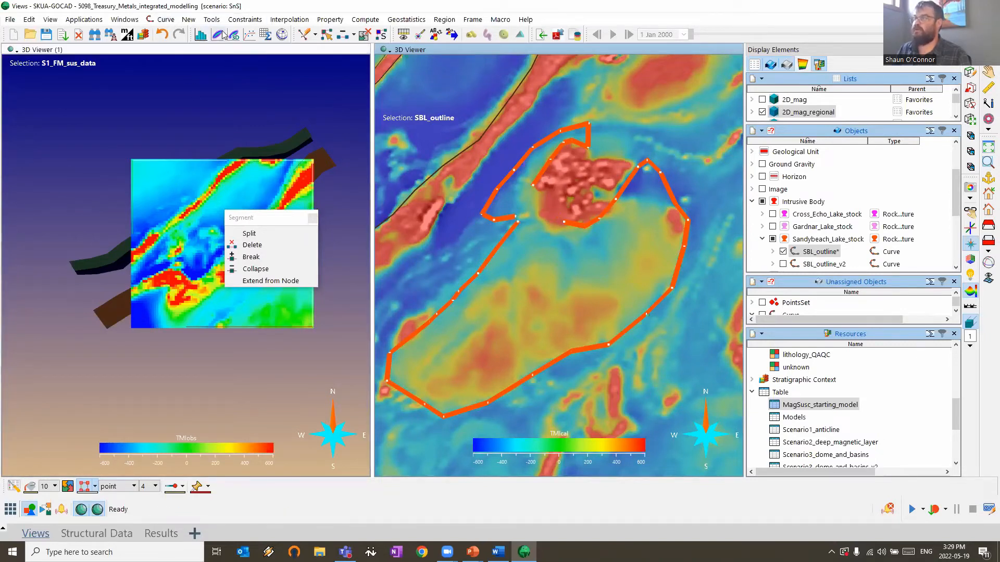
pyautogui.click(627, 184)
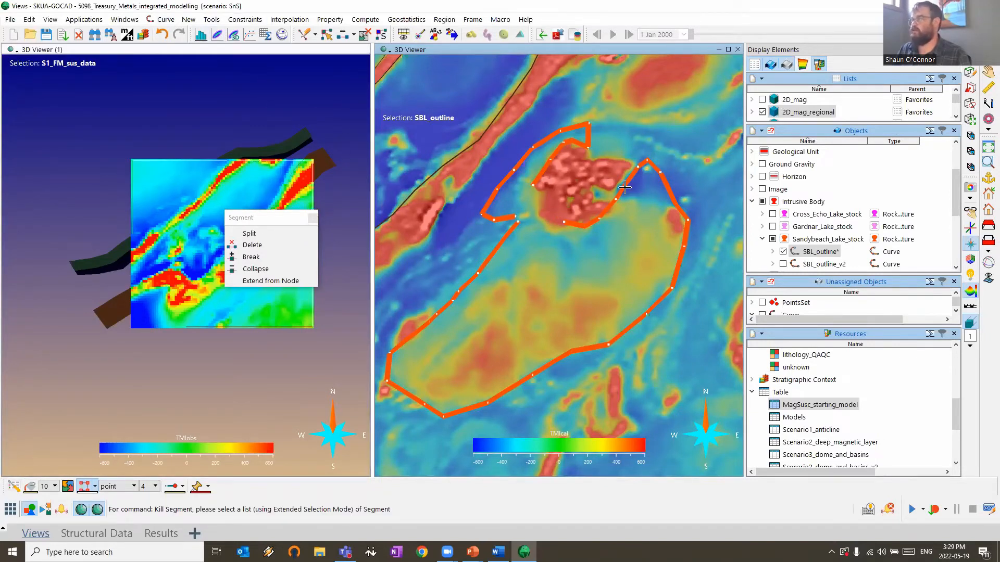
pyautogui.click(668, 188)
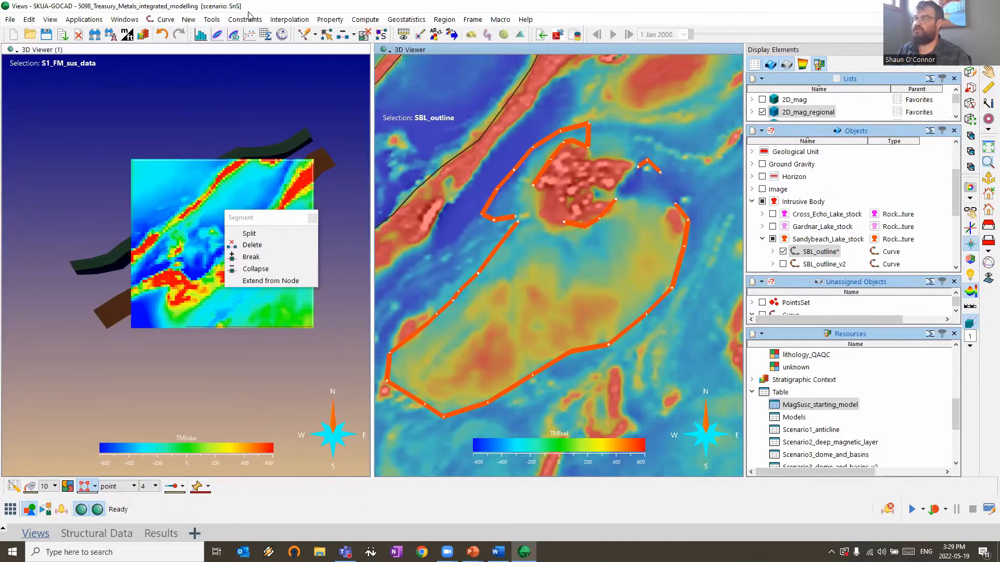
# Delete the detached curve parts of SBL_outline that wrap around the northern magnetic high
pyautogui.click(214, 21)
pyautogui.moveTo(242, 201)
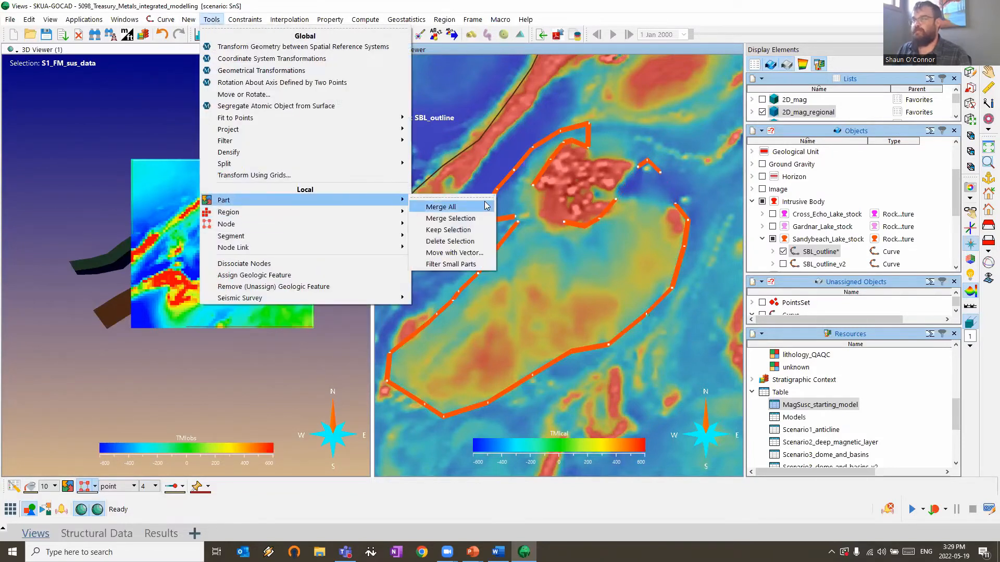
pyautogui.click(425, 198)
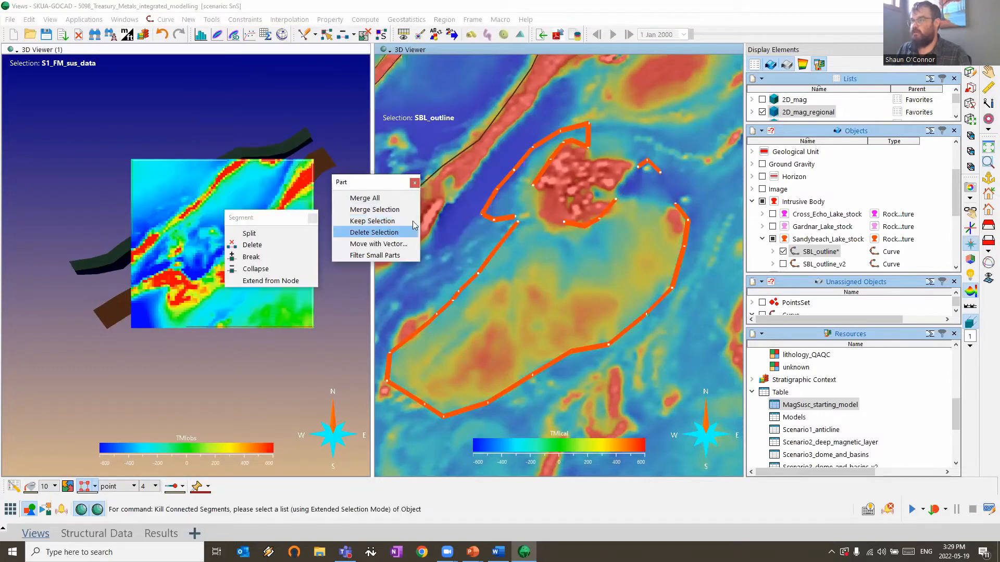
pyautogui.click(536, 139)
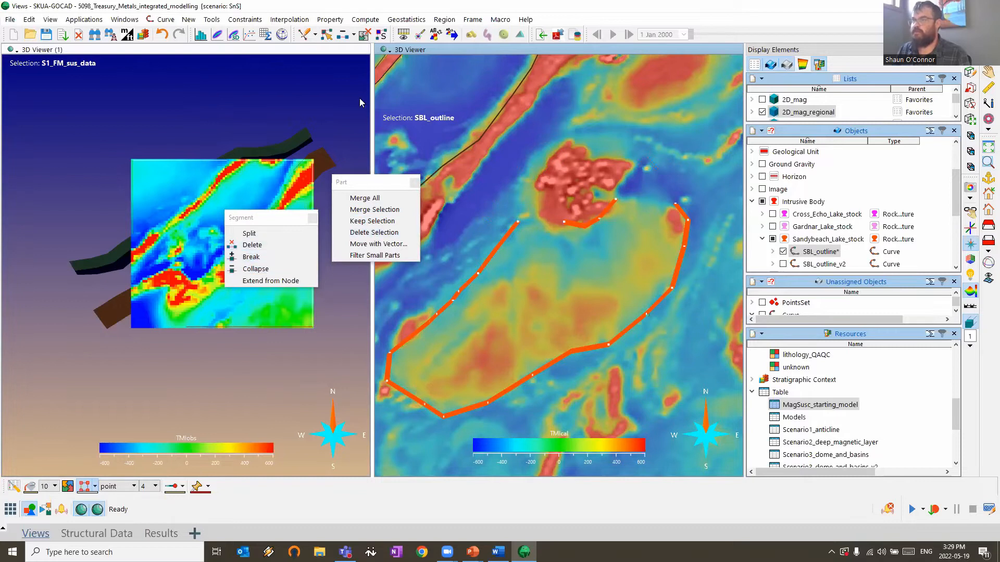
# Bridge the open end nodes along the northern edge of SBL_outline to close the outline around the main body
pyautogui.click(213, 19)
pyautogui.moveTo(239, 221)
pyautogui.click(427, 224)
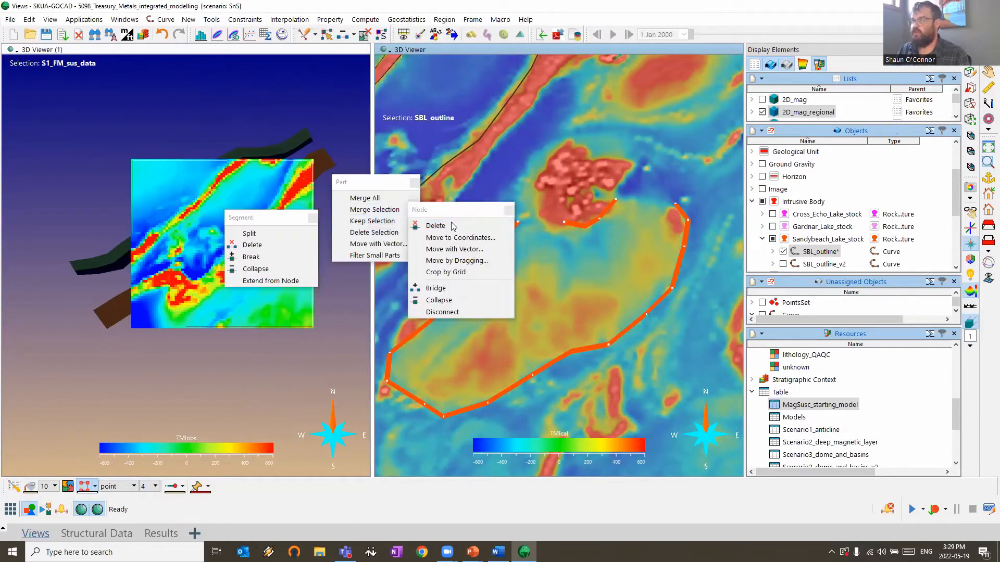
pyautogui.moveTo(437, 209); pyautogui.dragTo(167, 369)
pyautogui.click(166, 447)
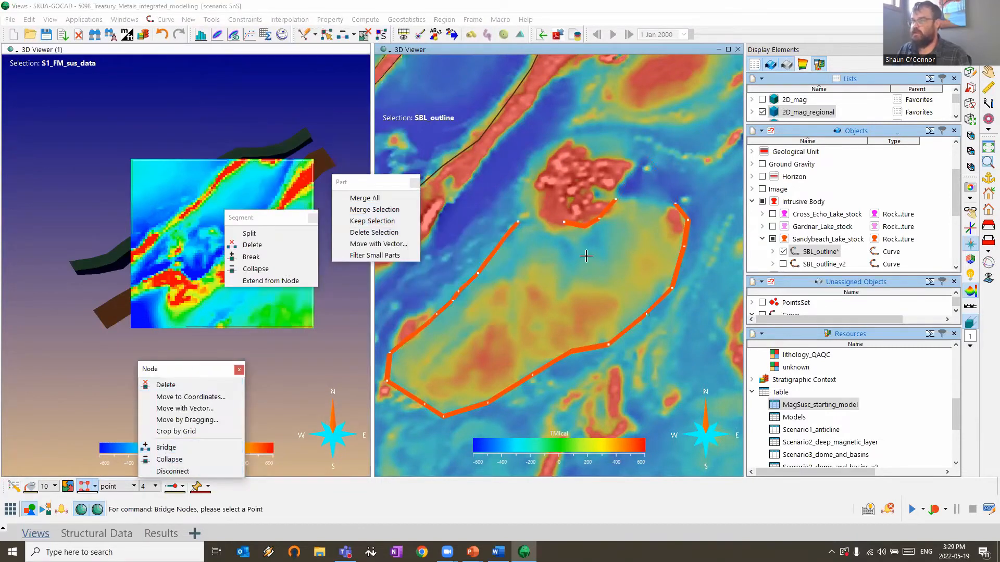
pyautogui.click(516, 221)
pyautogui.click(582, 225)
pyautogui.click(674, 203)
pyautogui.scroll(-2, 516, 318)
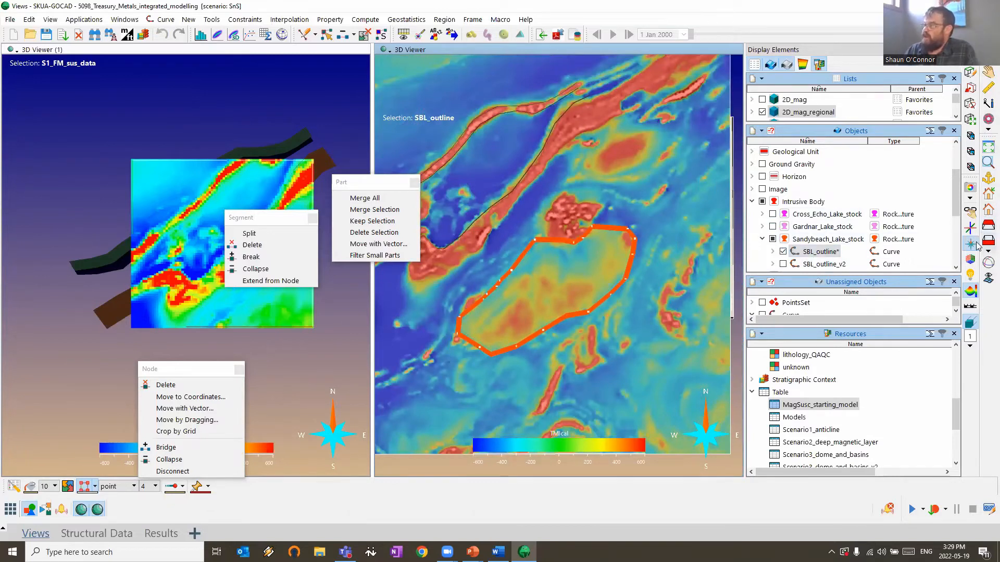
# Review the event table Webinar_Scenario1_starting, including its closed-polygon event for SBL_outline
pyautogui.scroll(-1, 828, 427)
pyautogui.scroll(-2, 836, 437)
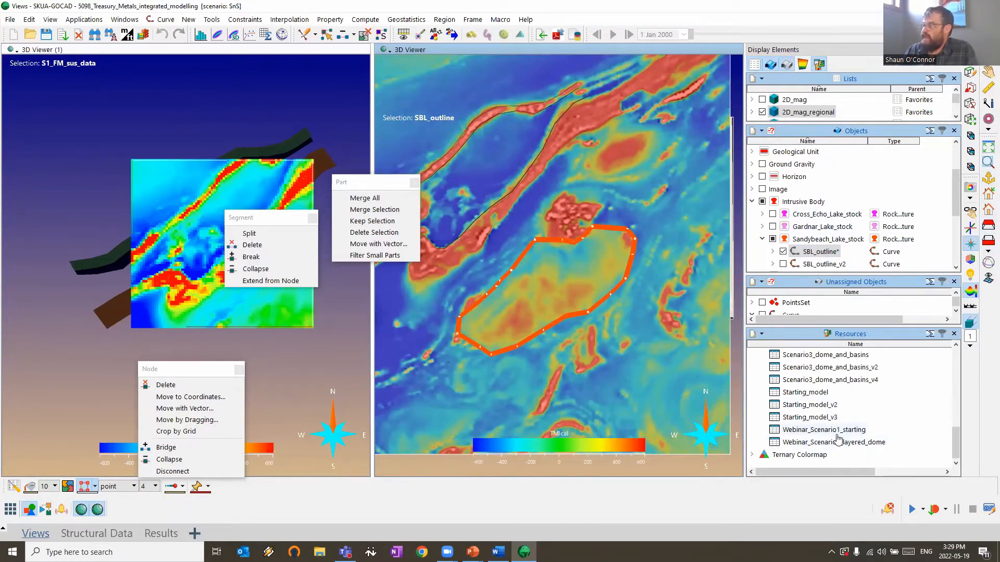
pyautogui.rightClick(836, 432)
pyautogui.click(865, 440)
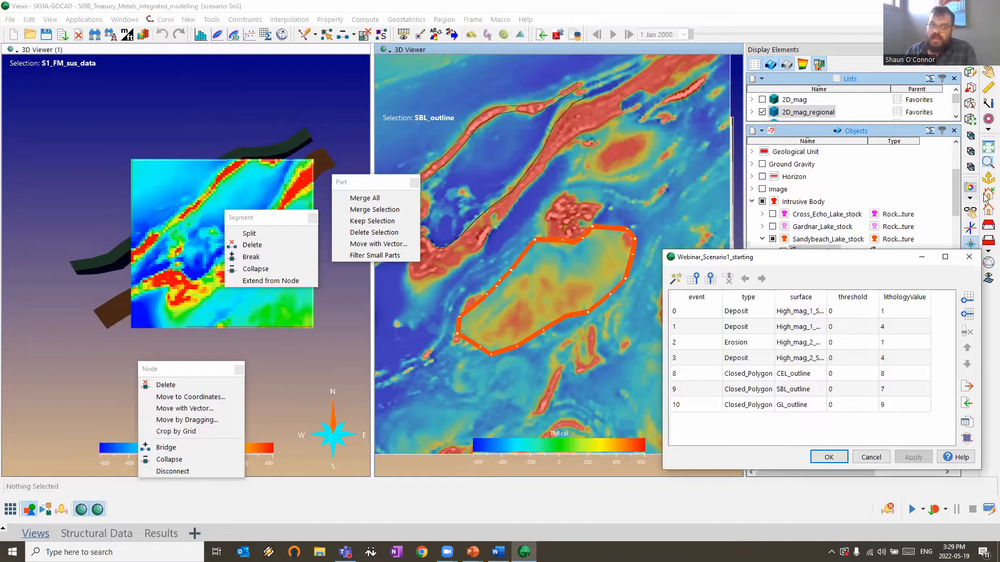
pyautogui.click(969, 258)
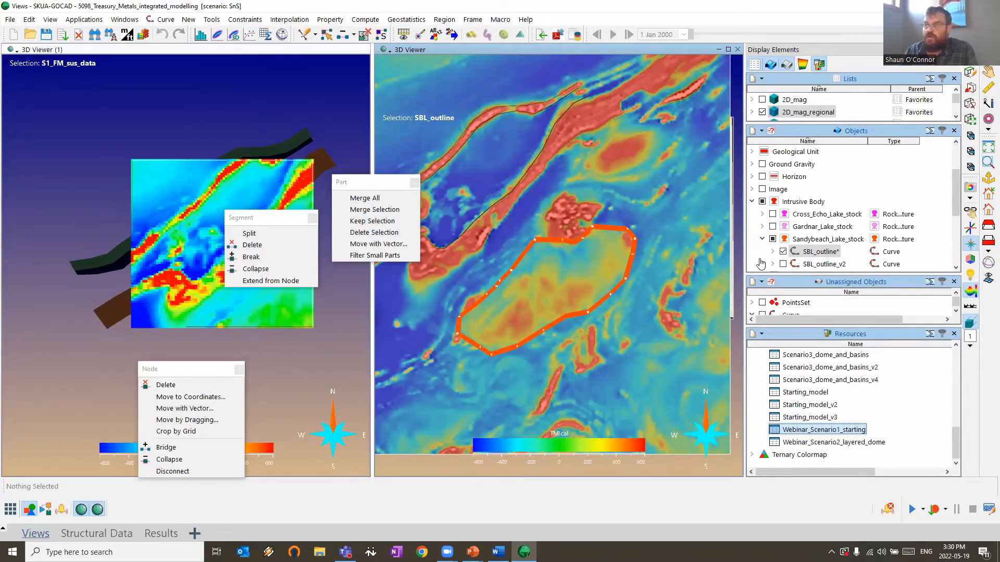
# Examine the folded magnetic units west of the Sandybeach Lake outline on the regional magnetic grid
pyautogui.scroll(-1, 504, 306)
pyautogui.moveTo(508, 307); pyautogui.dragTo(566, 304, button='middle')
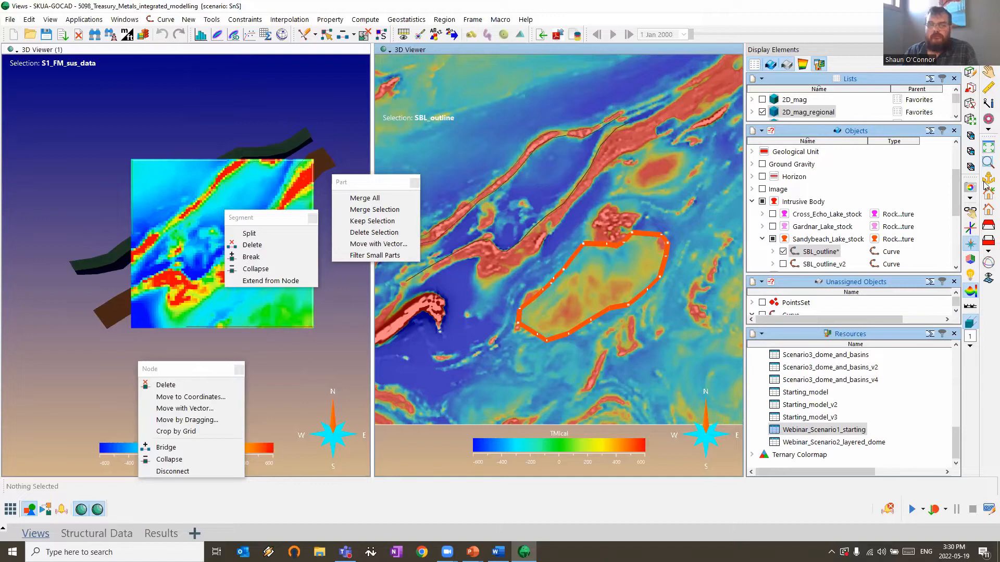
pyautogui.moveTo(516, 296); pyautogui.dragTo(552, 293, button='middle')
pyautogui.scroll(3, 554, 289)
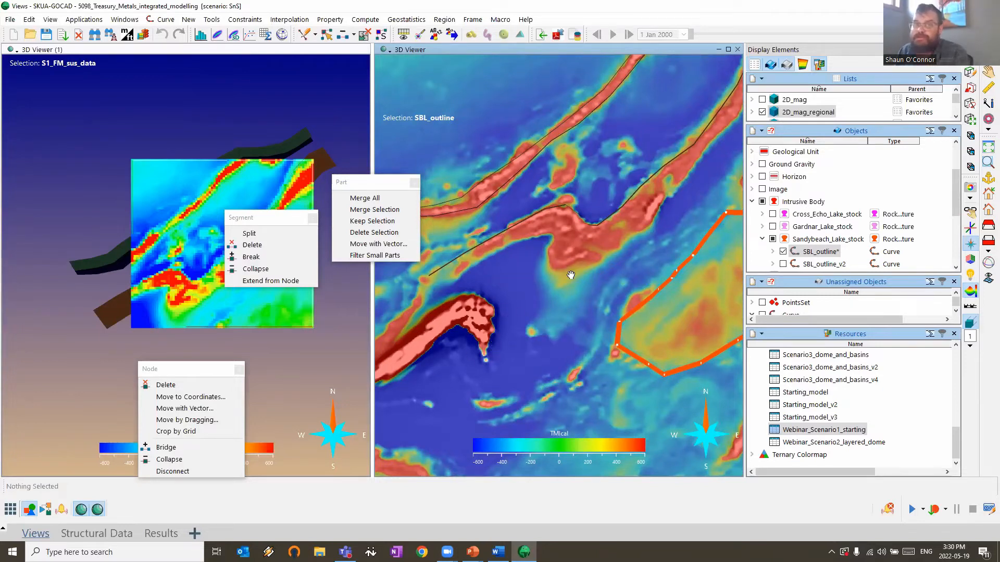
pyautogui.moveTo(564, 308); pyautogui.dragTo(622, 244, button='middle')
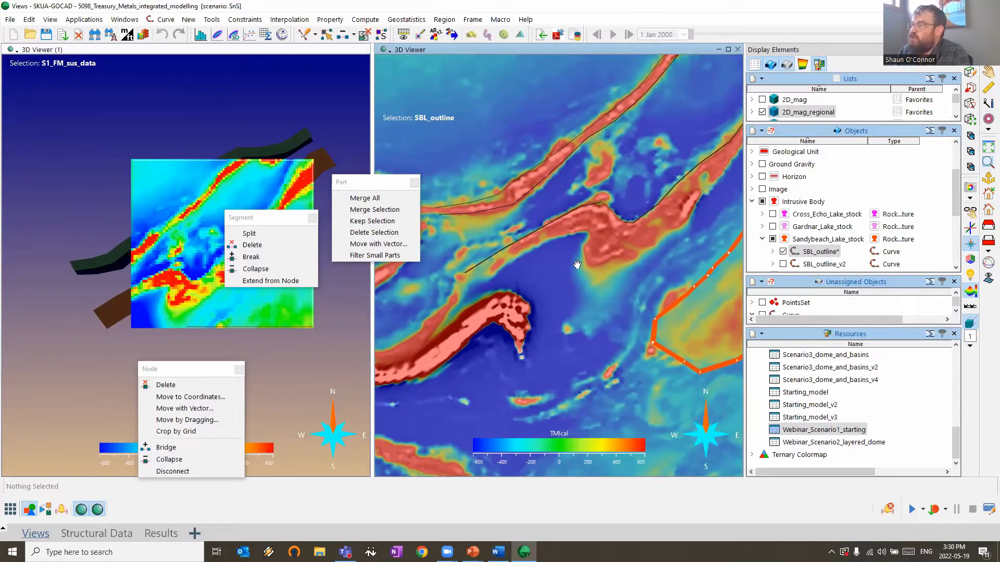
pyautogui.scroll(-5, 611, 242)
# Apply the saved scene Webinar_Scene 6 to the original 3D viewer
pyautogui.rightClick(389, 351)
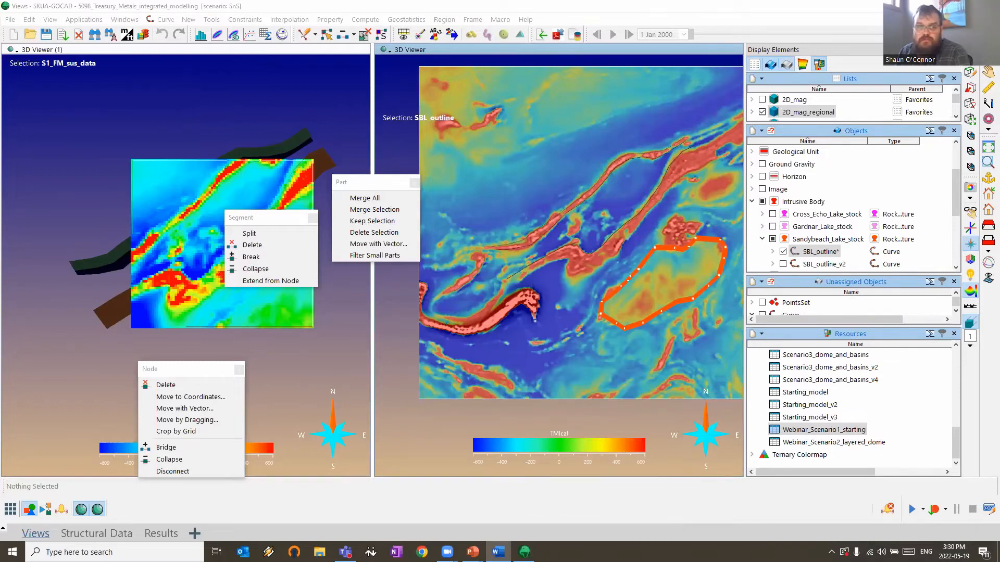
pyautogui.rightClick(395, 300)
pyautogui.moveTo(442, 381)
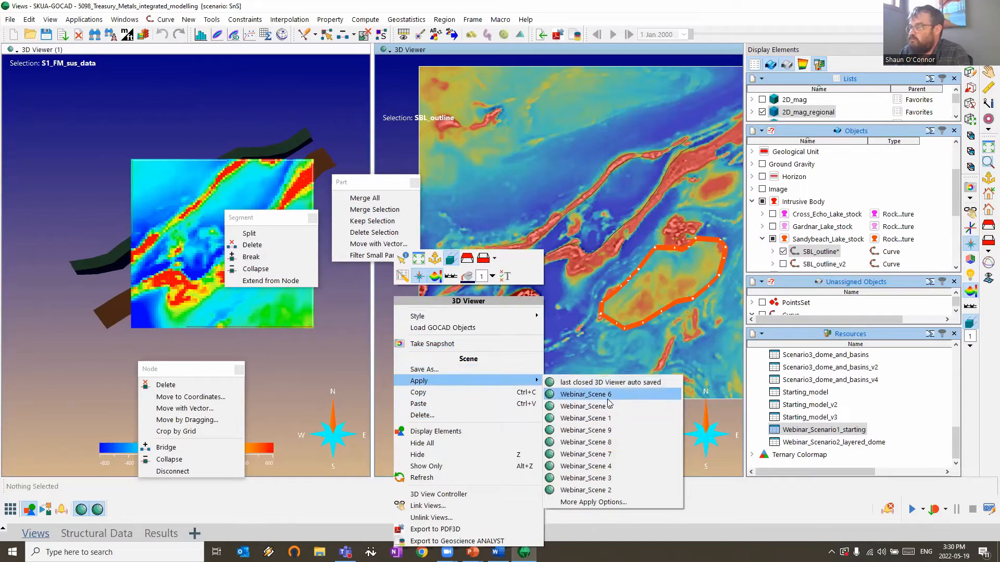
pyautogui.click(606, 396)
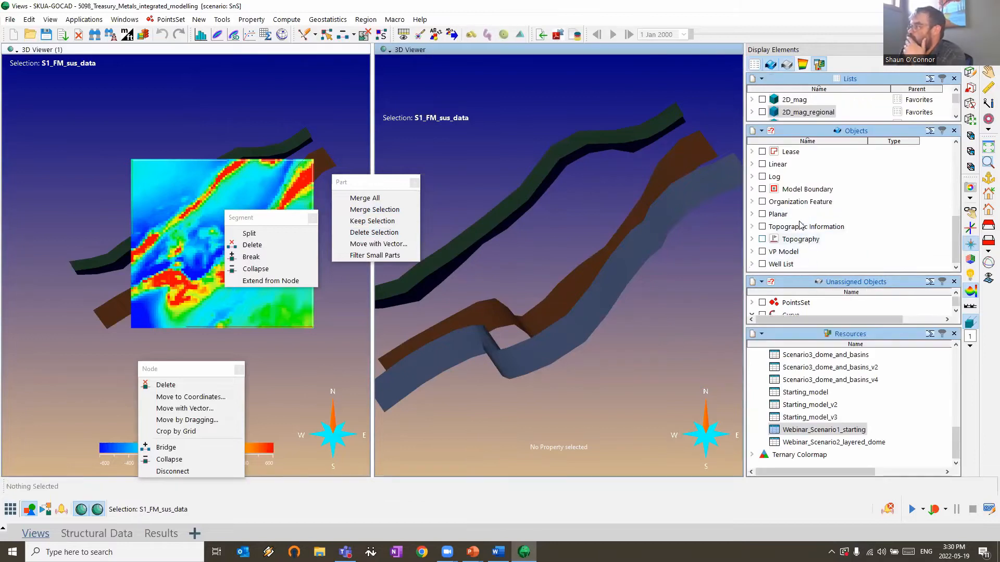
pyautogui.scroll(-1, 770, 253)
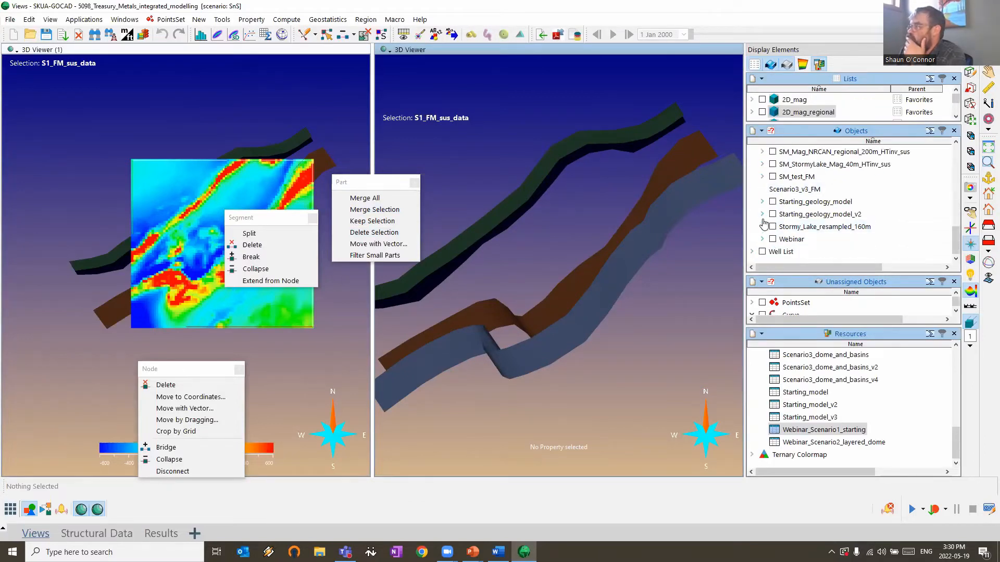
# Display the S1_FM_sus_data points at size 5 and colour them by the calculated field TMIcal
pyautogui.click(763, 239)
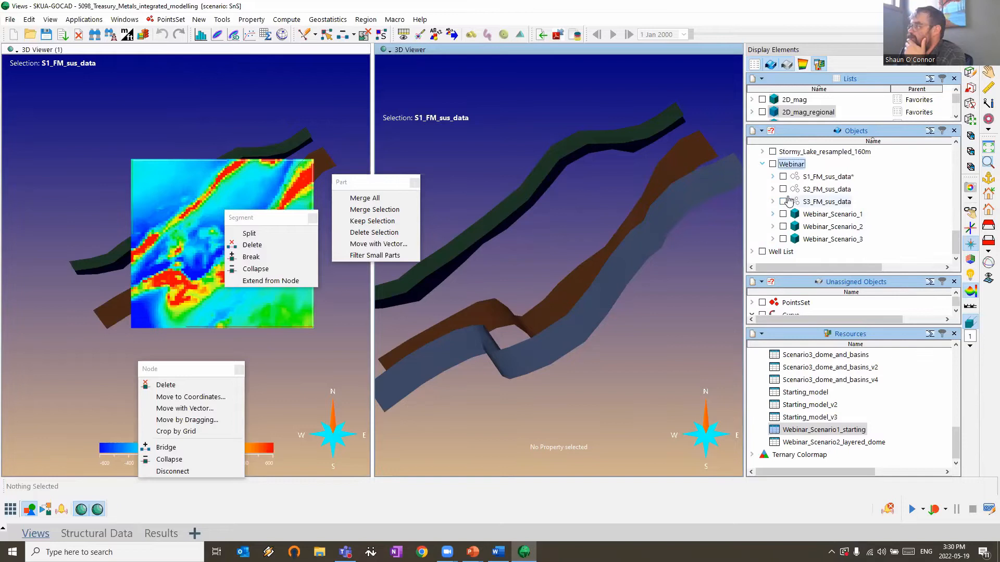
pyautogui.click(783, 176)
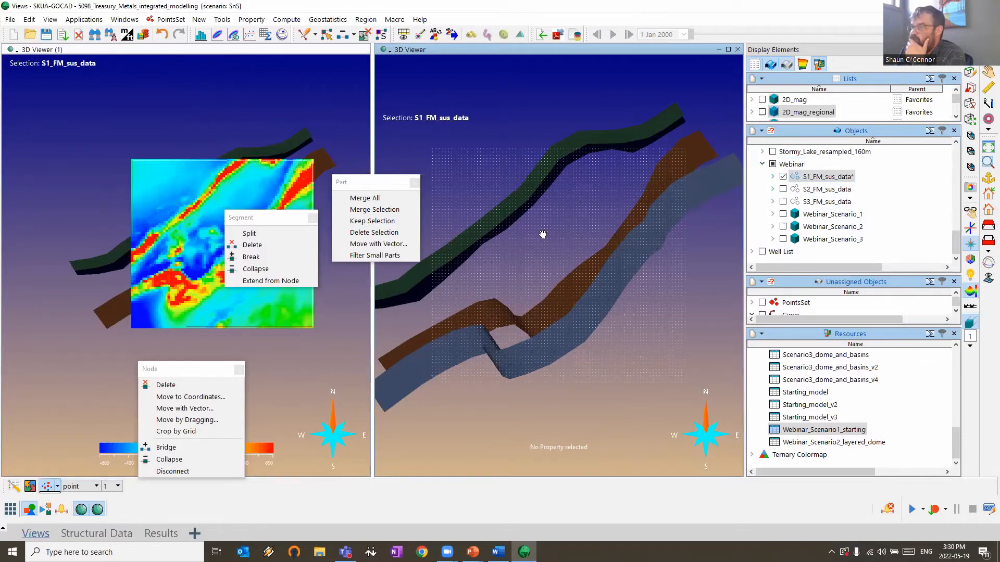
pyautogui.click(111, 486)
pyautogui.click(109, 434)
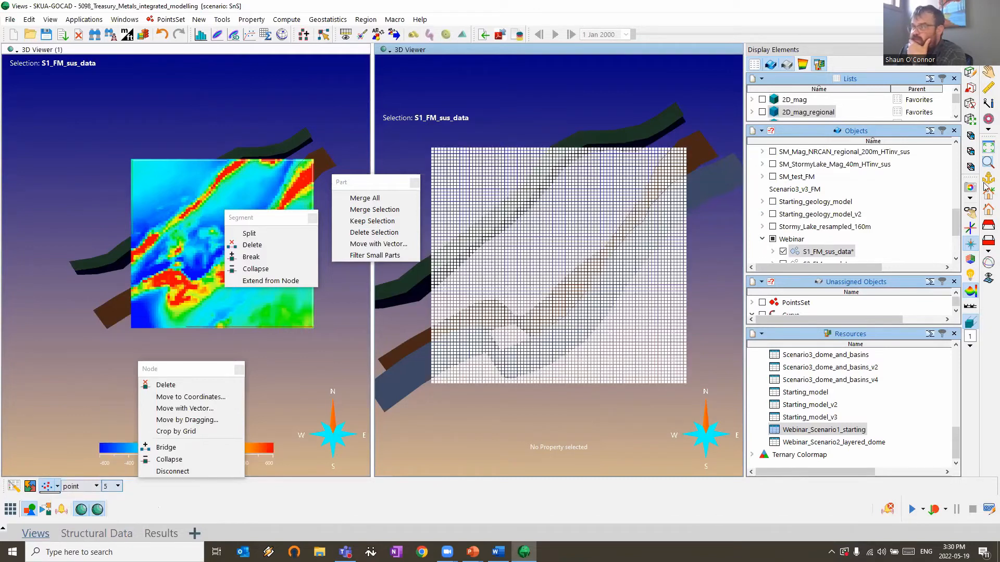
pyautogui.click(783, 189)
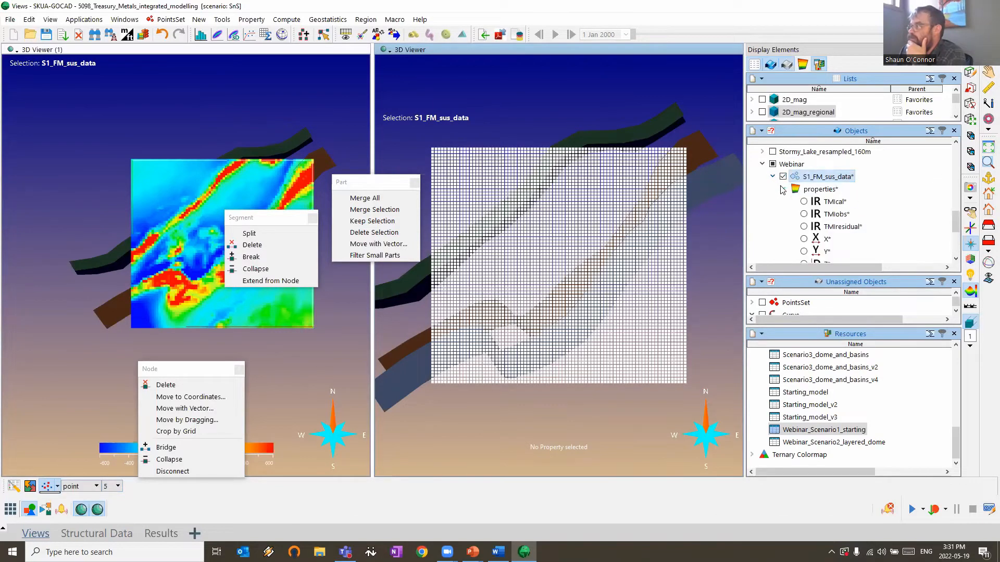
pyautogui.click(803, 201)
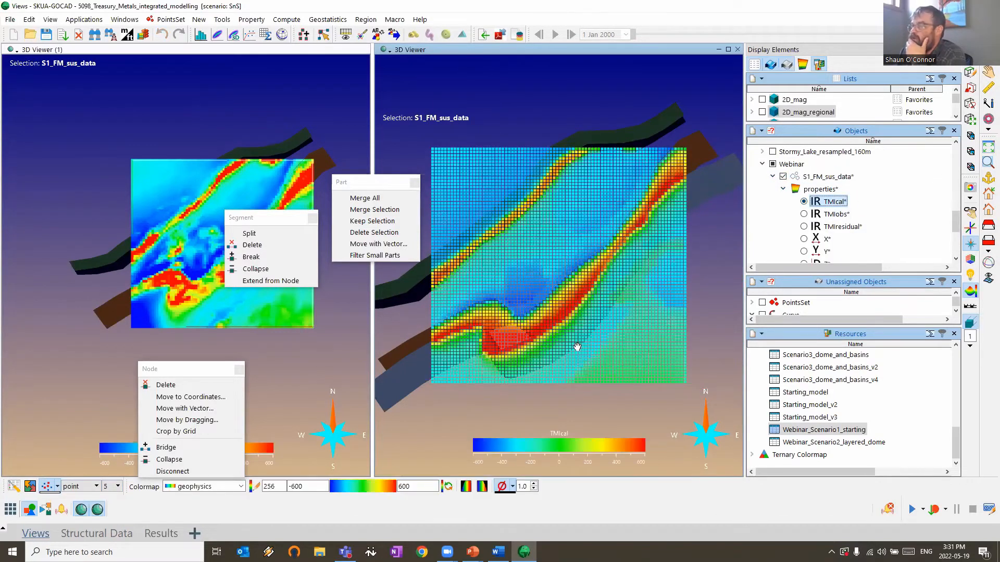
# Compare the calculated TMIcal pattern around the southern fold with the observed magnetics in the second viewer
pyautogui.moveTo(489, 331); pyautogui.dragTo(426, 336)
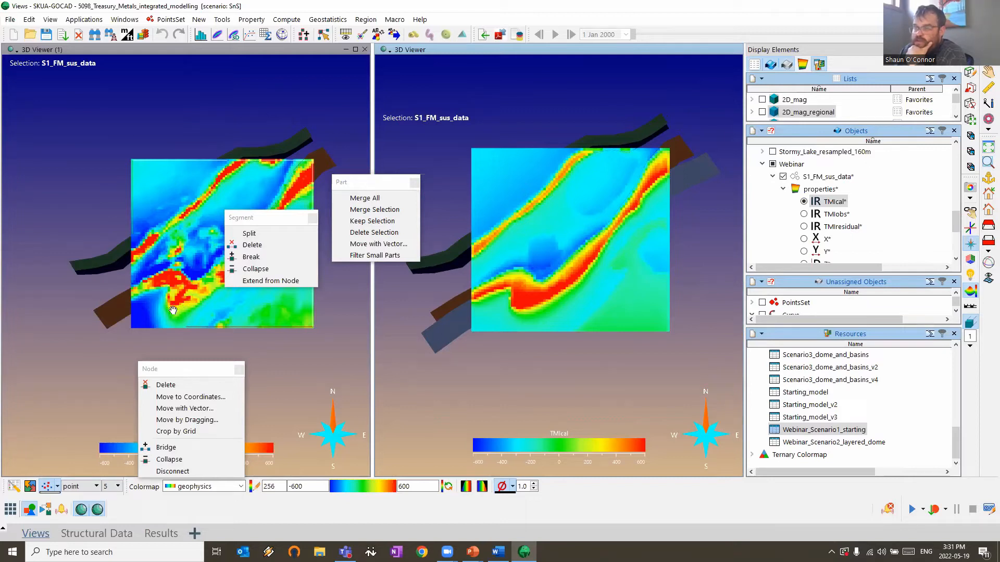
pyautogui.moveTo(533, 308); pyautogui.dragTo(562, 320)
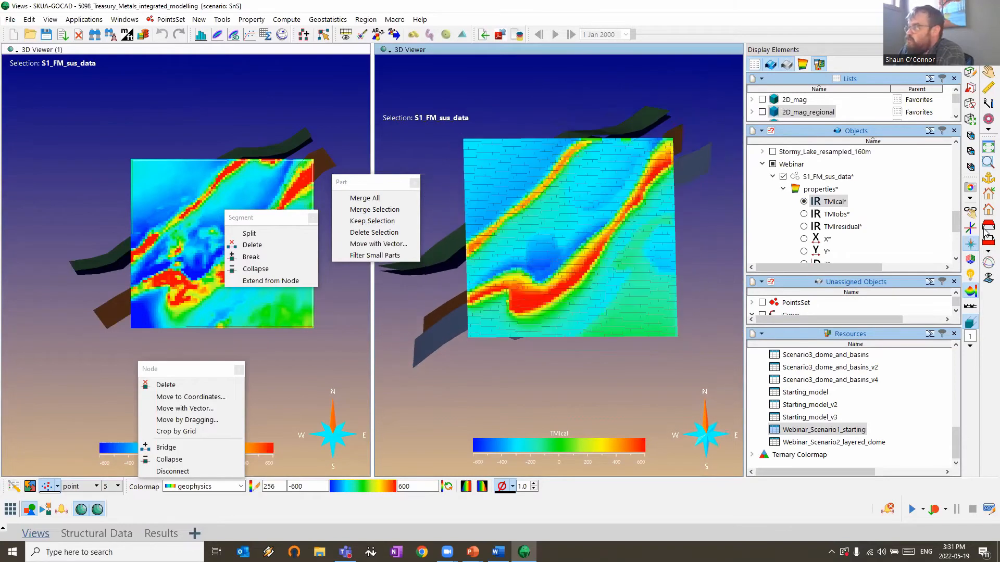
pyautogui.click(987, 229)
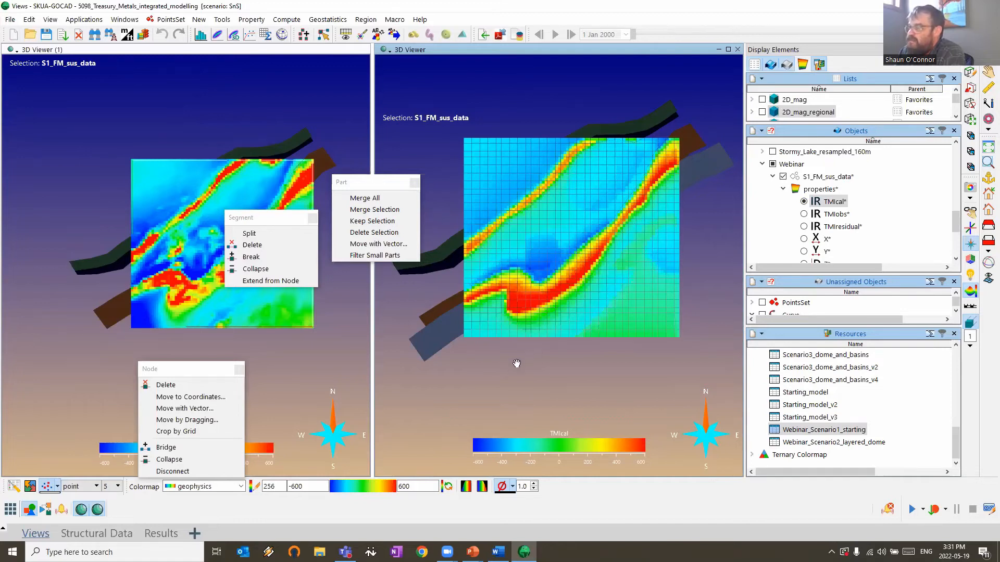
pyautogui.scroll(2, 474, 326)
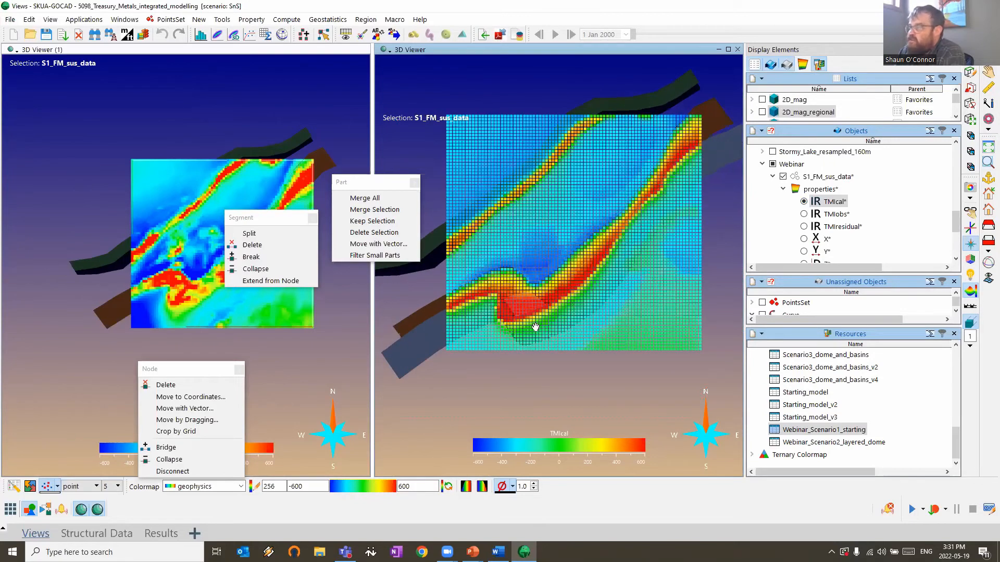
# Hide the S1_FM_sus_data points and view the high-magnetic contact surfaces around the fold up close
pyautogui.rightClick(644, 292)
pyautogui.click(692, 436)
pyautogui.moveTo(638, 336); pyautogui.dragTo(696, 299)
pyautogui.moveTo(654, 192); pyautogui.dragTo(676, 296)
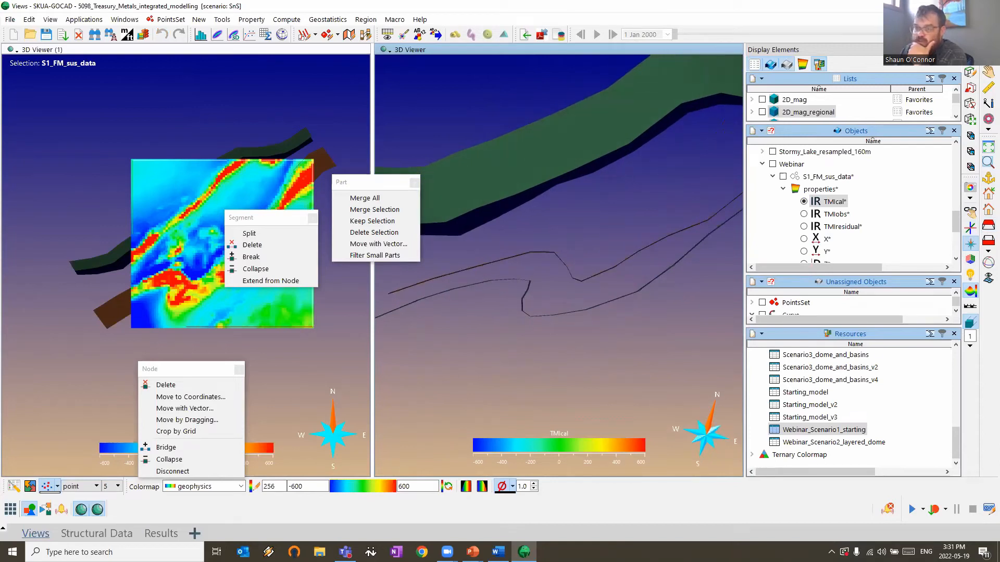
# Open the Mining Suite Digitize / Edit tools and close the secondary 3D viewer showing the observed magnetics
pyautogui.click(10, 510)
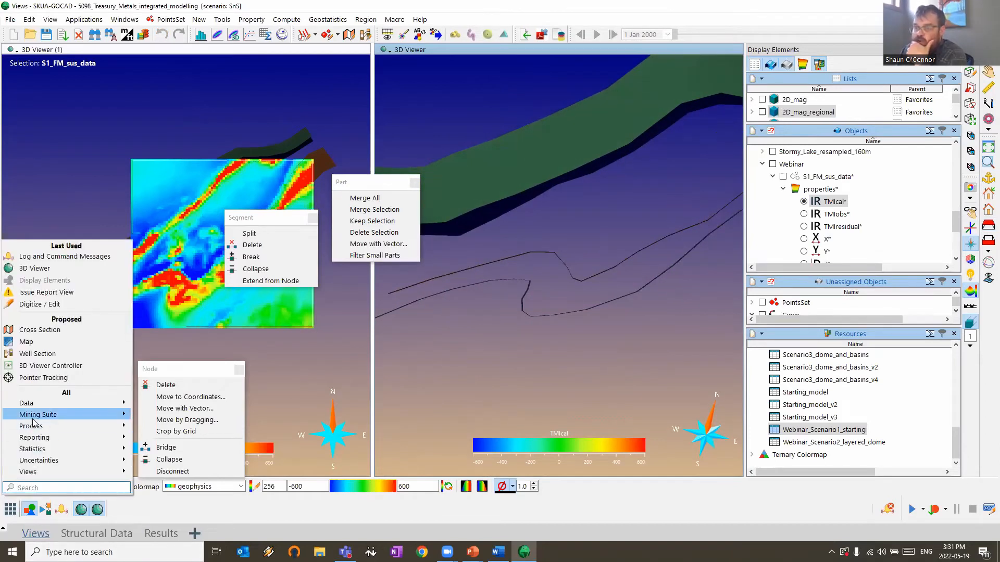
pyautogui.moveTo(119, 415)
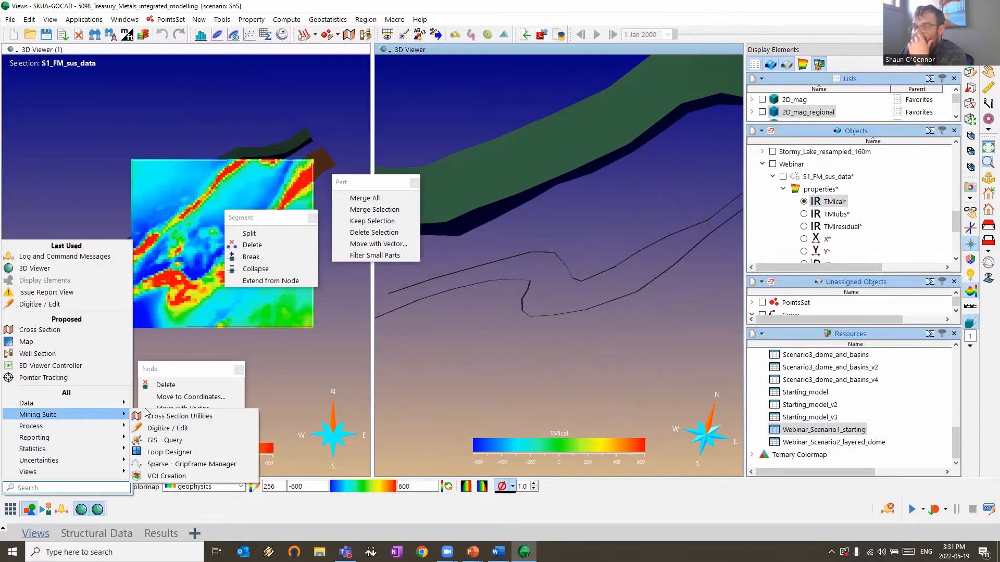
pyautogui.click(159, 428)
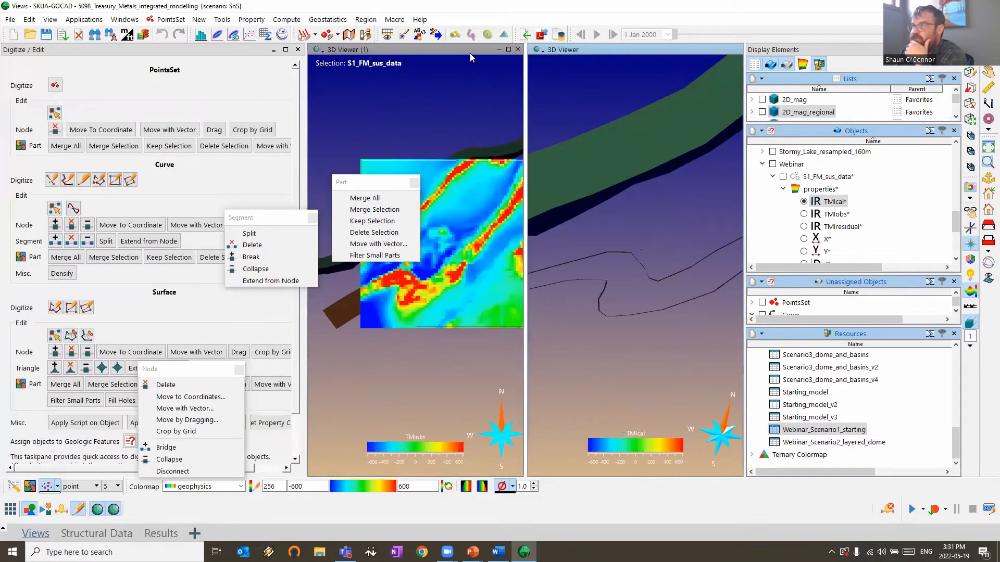
pyautogui.click(517, 49)
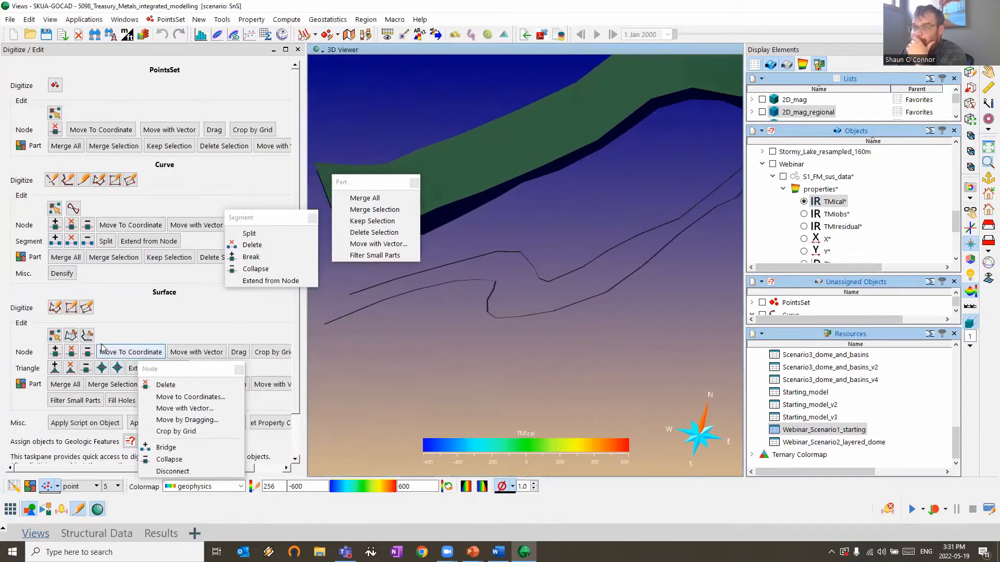
# Cut High_mag_2_SE_contact_surface into separate parts with a line drawn across it at the fold
pyautogui.click(452, 298)
pyautogui.click(592, 239)
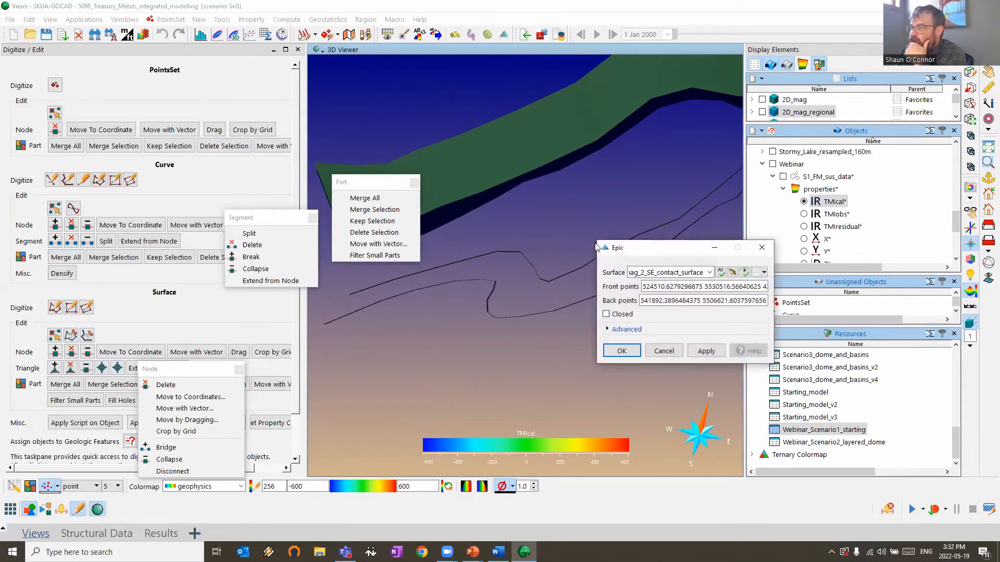
pyautogui.click(624, 351)
# Show High_mag_2_SE_contact_surface by part and create a new surface named HM2_SE_temp from its western part
pyautogui.moveTo(512, 311); pyautogui.dragTo(500, 266)
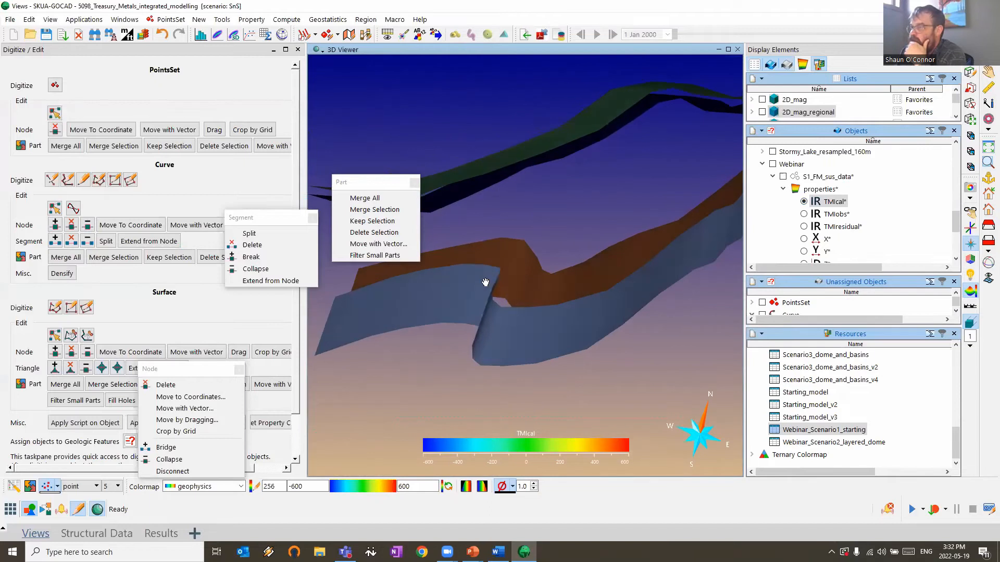
pyautogui.click(485, 283)
pyautogui.click(73, 487)
pyautogui.moveTo(609, 308); pyautogui.dragTo(519, 300)
pyautogui.click(198, 20)
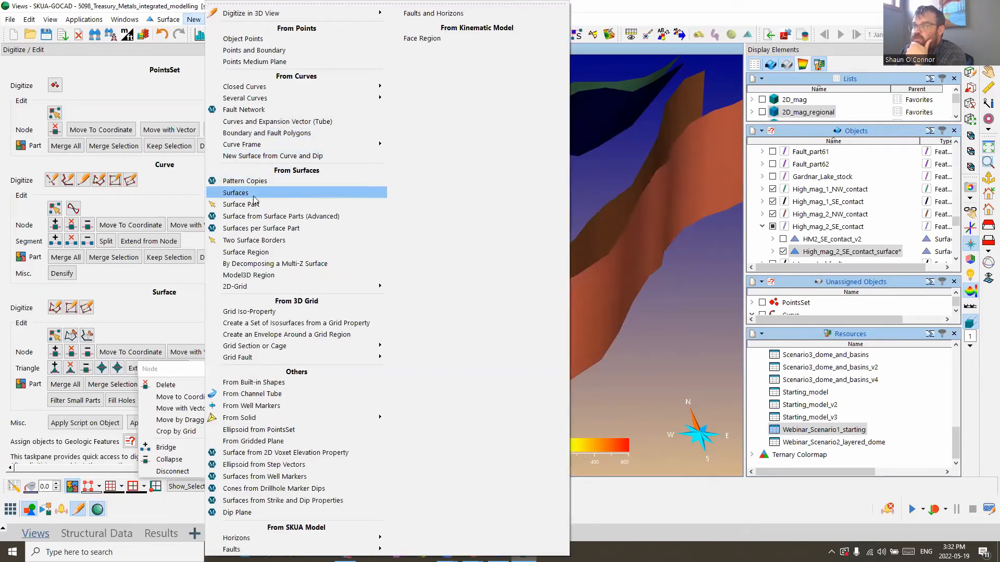
pyautogui.click(271, 200)
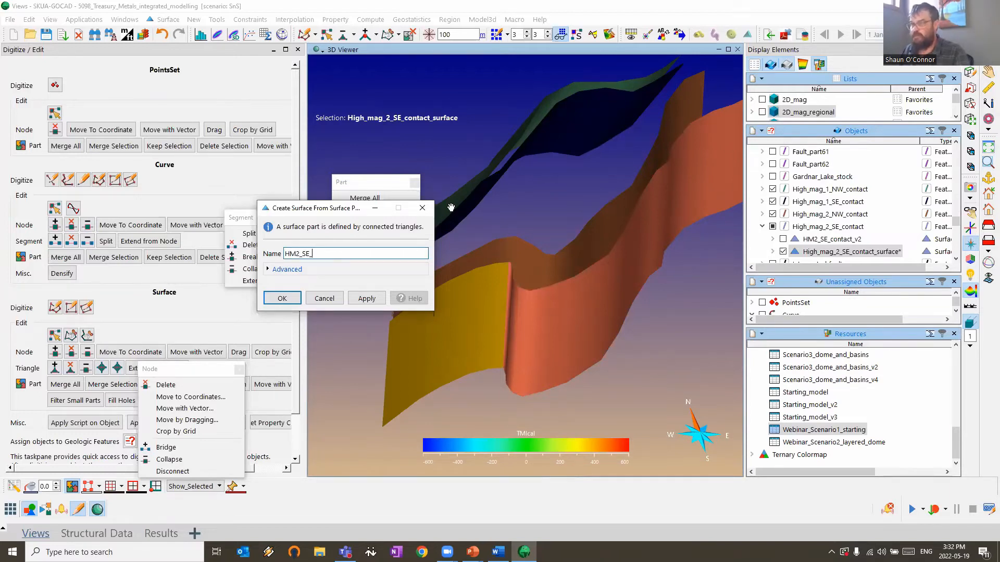
pyautogui.click(368, 302)
# Display HM2_SE_temp in place of High_mag_2_SE_contact_surface and finish creating surfaces from parts
pyautogui.scroll(-1, 801, 221)
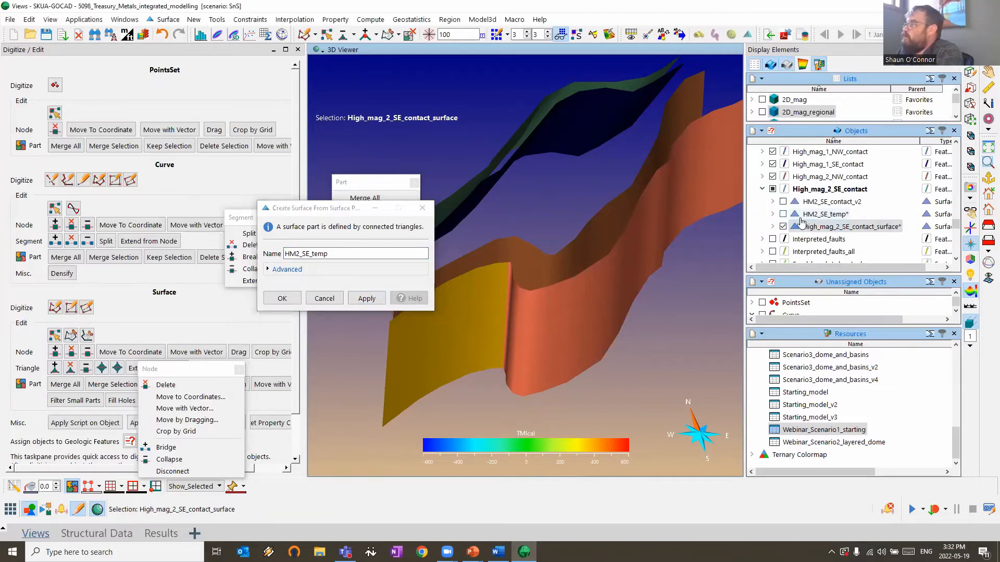
pyautogui.click(782, 214)
pyautogui.click(783, 227)
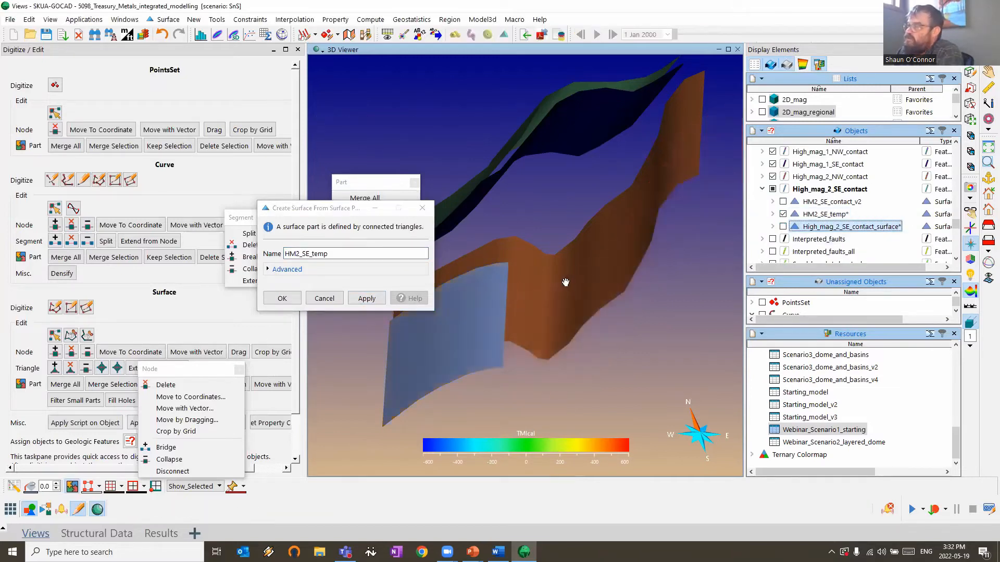
pyautogui.moveTo(564, 284); pyautogui.dragTo(532, 316)
pyautogui.click(423, 208)
# Show only HM2_SE_temp in the viewer and overlay the 2D_mag_regional grid above it
pyautogui.rightClick(482, 325)
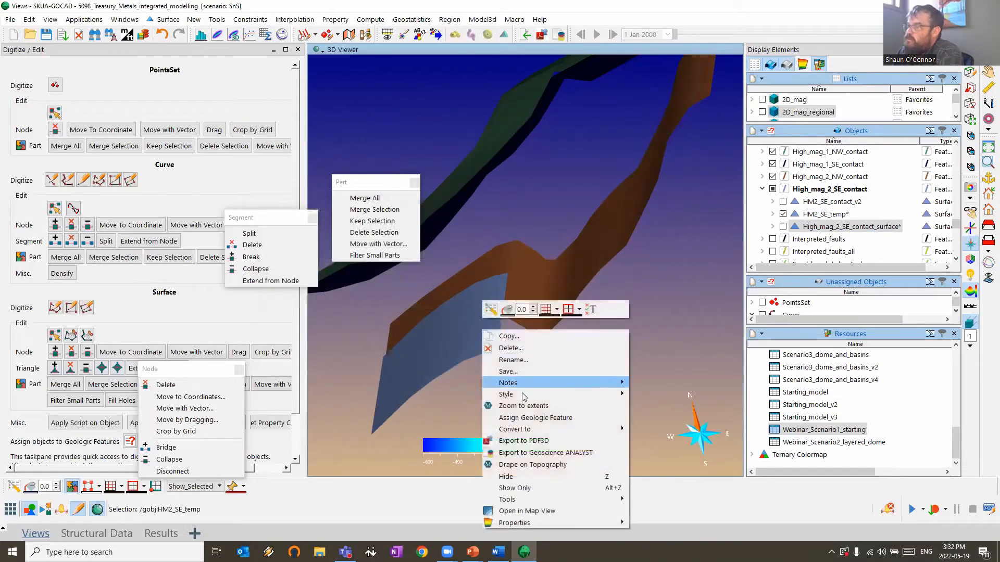
pyautogui.click(536, 488)
pyautogui.moveTo(615, 333); pyautogui.dragTo(638, 267)
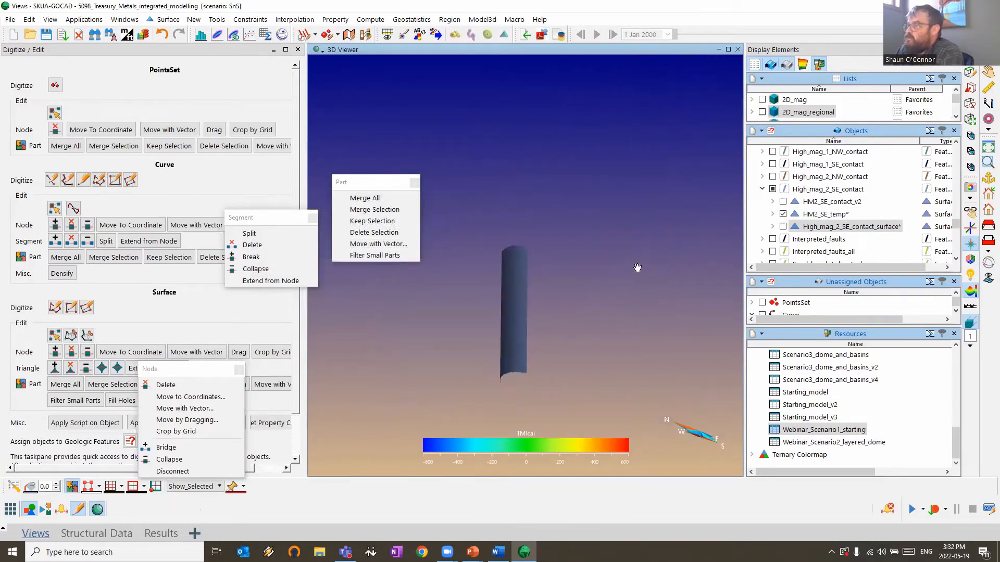
pyautogui.click(763, 113)
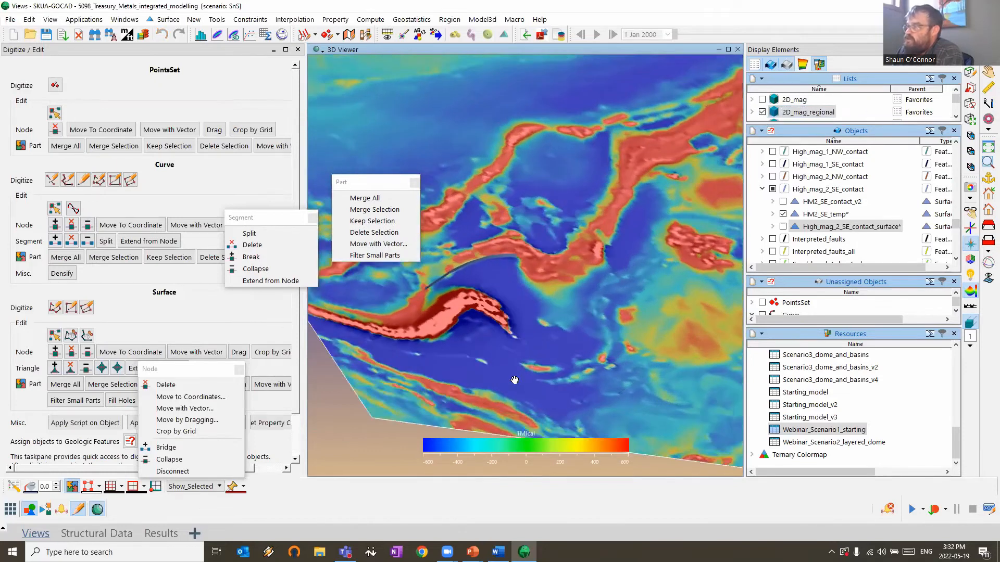
pyautogui.moveTo(687, 247); pyautogui.dragTo(513, 256)
# Set up a rotation of HM2_SE_temp with its origin and a horizontal direction axis picked along the surface's upper edge
pyautogui.click(216, 19)
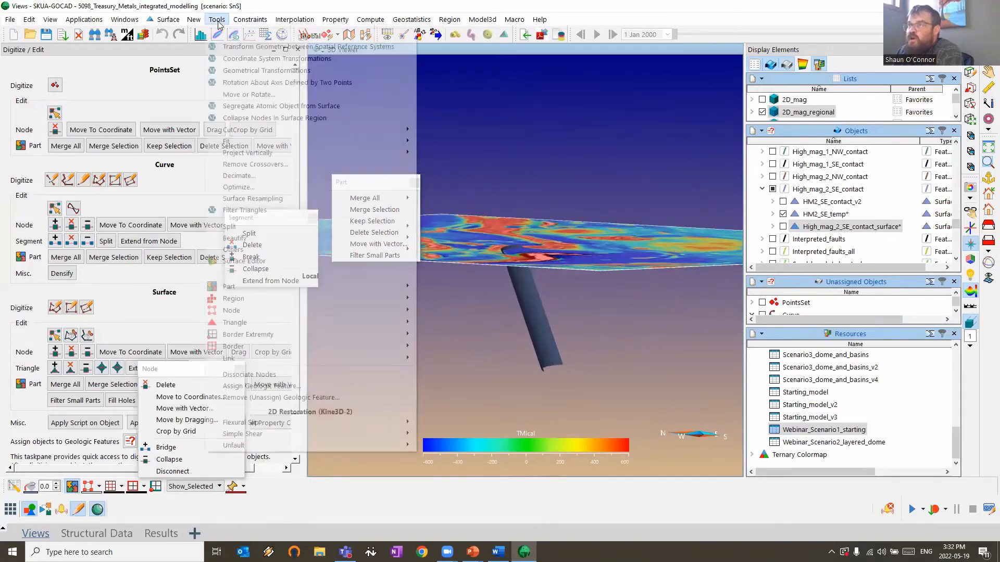
pyautogui.click(250, 95)
pyautogui.click(503, 128)
pyautogui.click(531, 290)
pyautogui.click(400, 141)
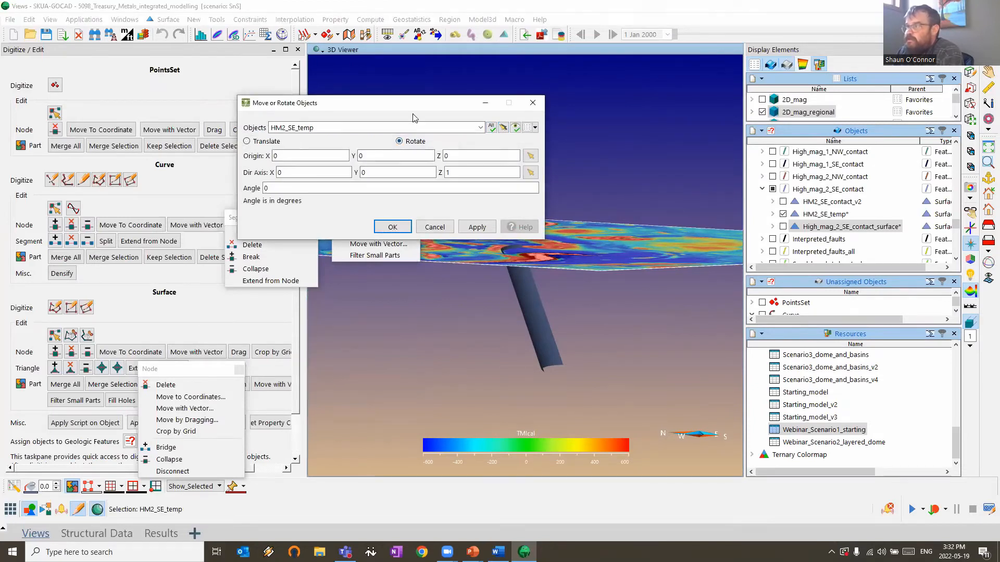
pyautogui.moveTo(406, 108); pyautogui.dragTo(275, 95)
pyautogui.click(399, 143)
pyautogui.moveTo(602, 297); pyautogui.dragTo(530, 260)
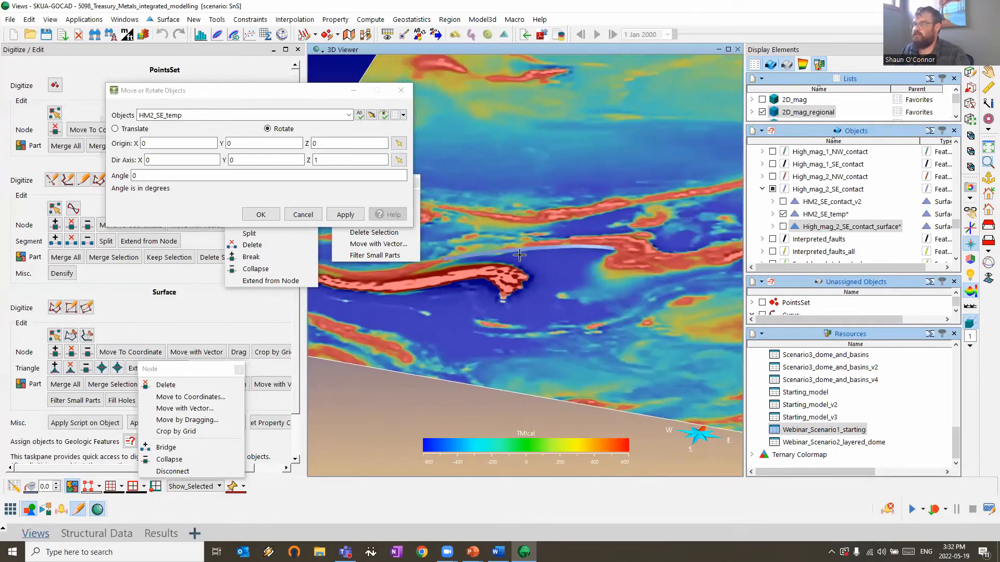
pyautogui.click(529, 248)
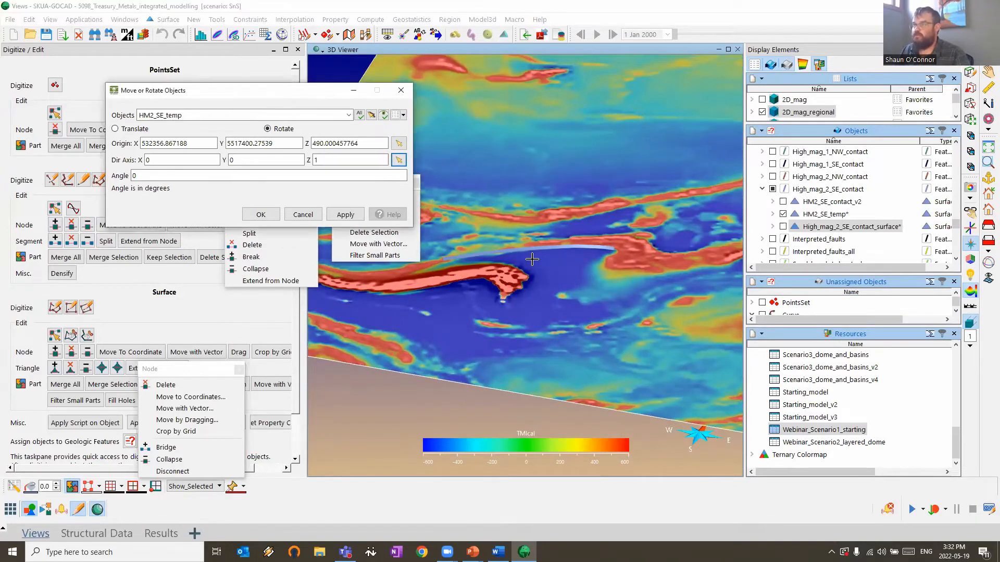
pyautogui.moveTo(445, 259); pyautogui.dragTo(614, 248)
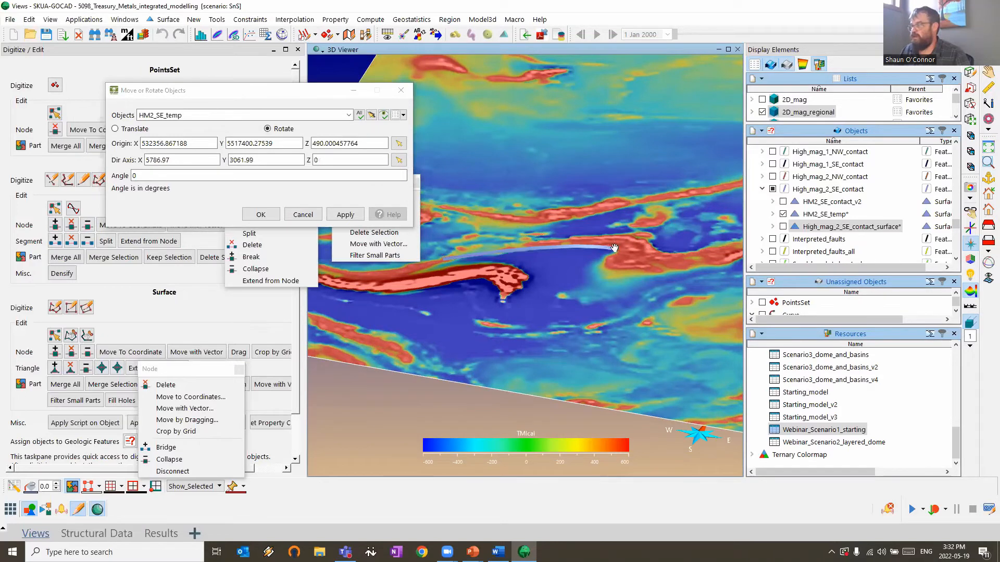
# Rotate HM2_SE_temp about the picked axis in repeated 5-degree increments until it stands nearly vertical
pyautogui.click(346, 177)
pyautogui.doubleClick(346, 179)
pyautogui.write('5')
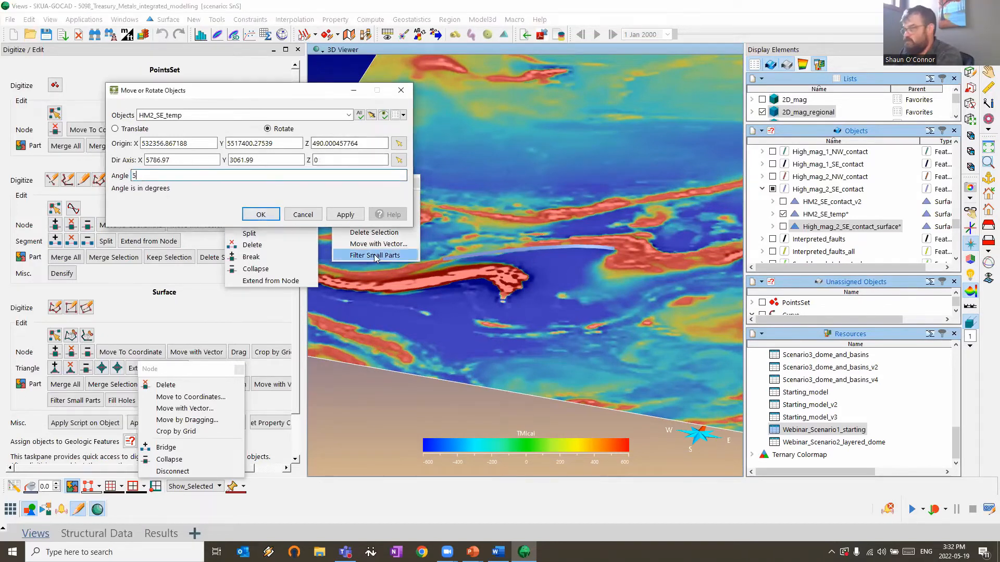
pyautogui.click(346, 215)
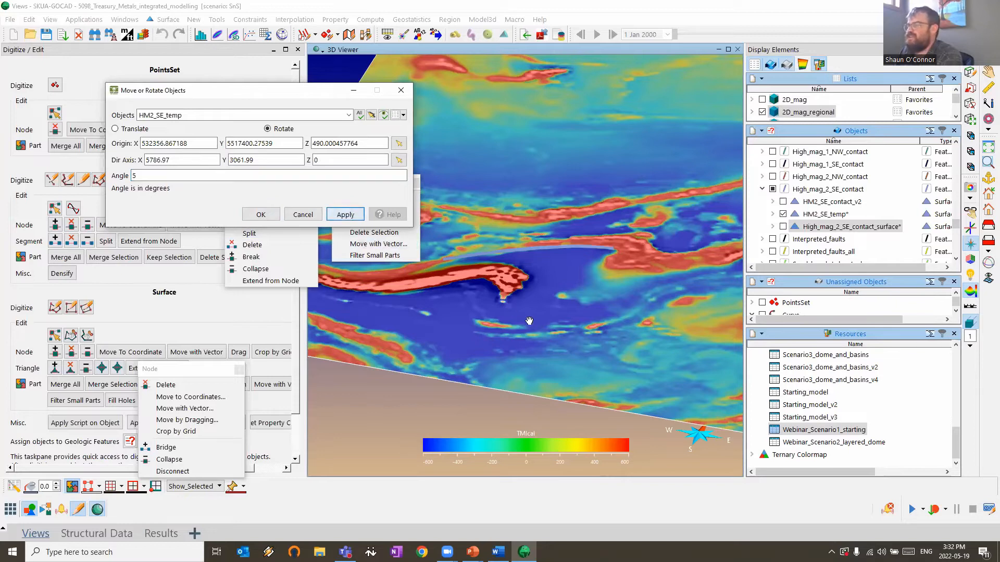
pyautogui.click(338, 213)
pyautogui.click(337, 213)
pyautogui.click(337, 213)
pyautogui.moveTo(672, 277); pyautogui.dragTo(646, 261)
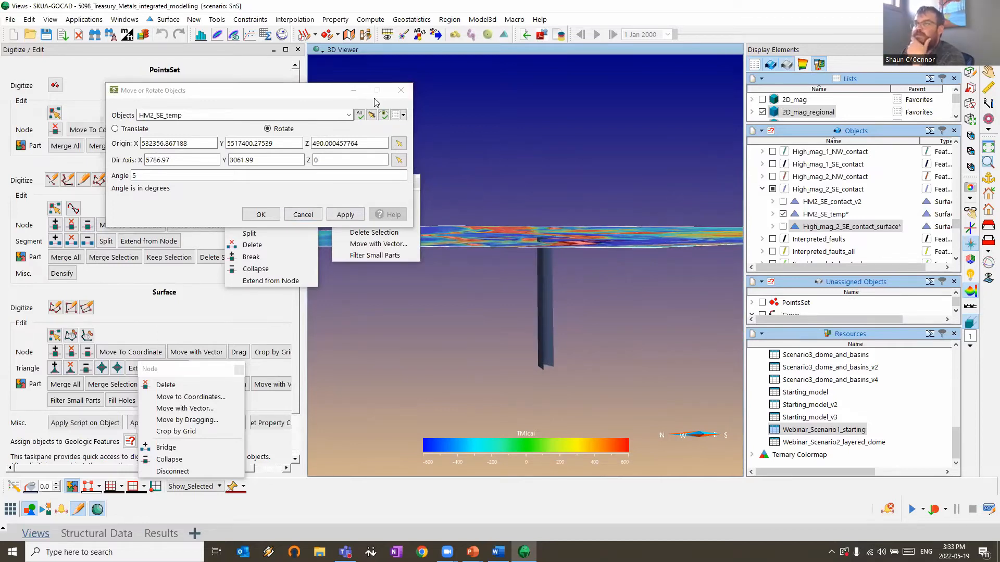
# Translate HM2_SE_temp by 25 in the Z direction
pyautogui.click(114, 129)
pyautogui.doubleClick(342, 147)
pyautogui.write('25')
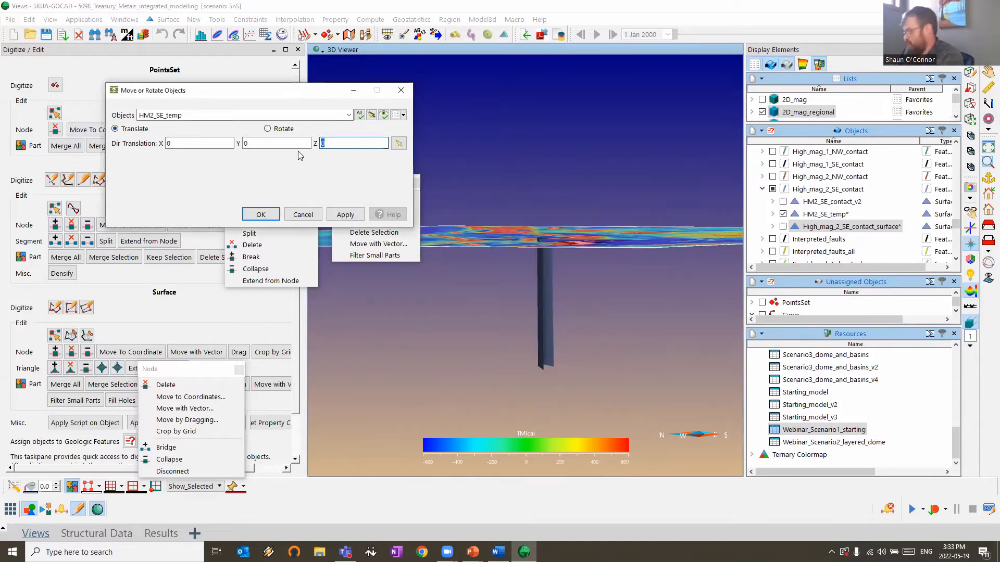
pyautogui.click(343, 213)
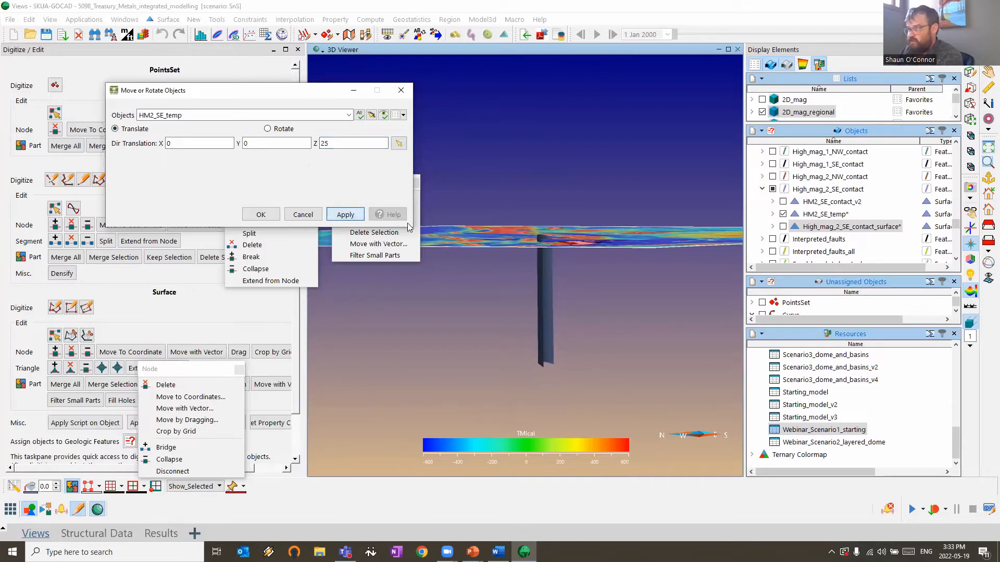
# Display the Webinar_Scenario_1 grid from the Webinar group together with the rotated surface
pyautogui.scroll(-5, 832, 203)
pyautogui.click(752, 239)
pyautogui.scroll(-5, 761, 239)
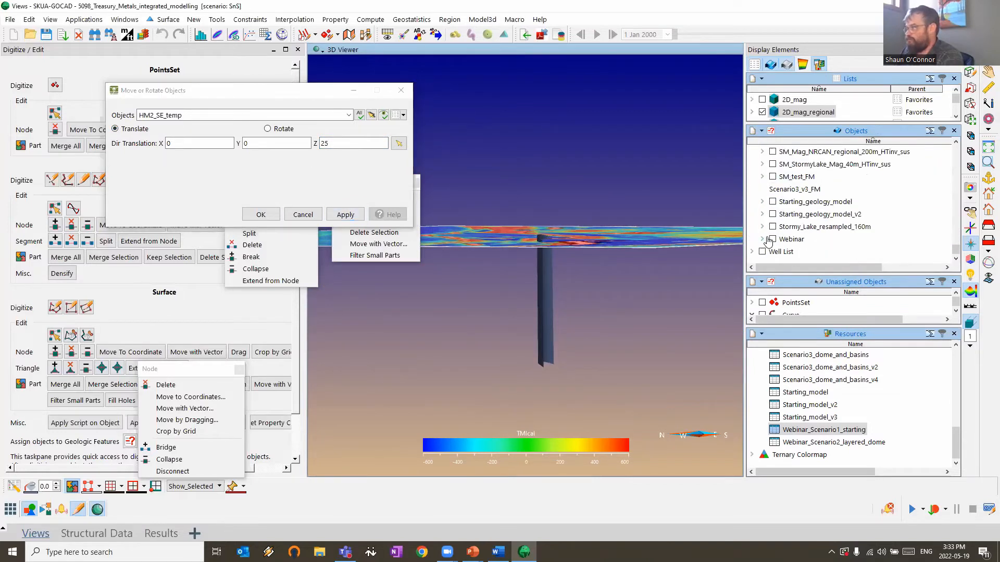
pyautogui.click(762, 239)
pyautogui.scroll(-2, 766, 239)
pyautogui.click(783, 214)
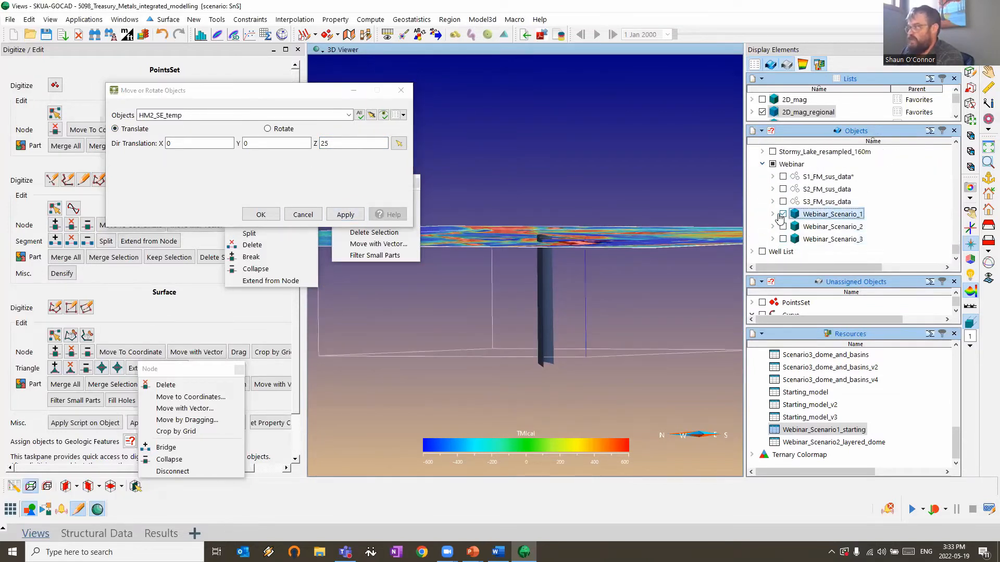
# Translate HM2_SE_temp by another 25 in the Z direction and select the surface in the 3D view
pyautogui.moveTo(606, 253); pyautogui.dragTo(459, 282)
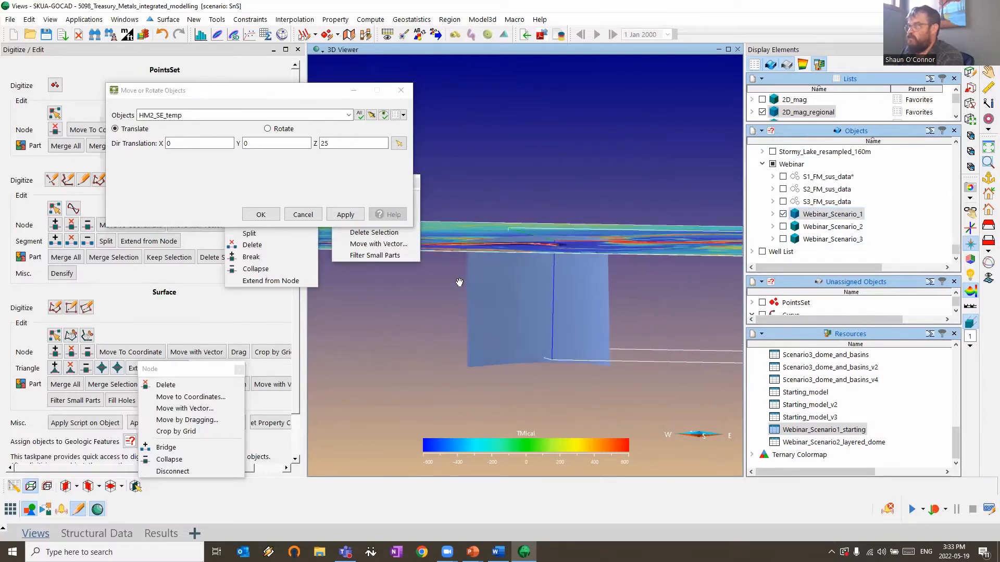
pyautogui.click(345, 214)
pyautogui.moveTo(695, 320); pyautogui.dragTo(672, 322)
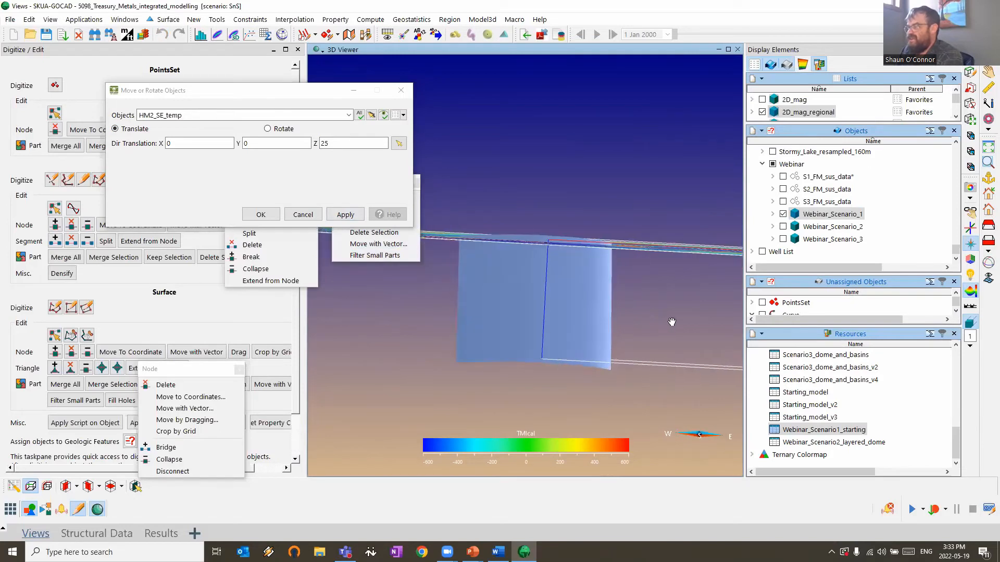
pyautogui.moveTo(515, 263); pyautogui.dragTo(494, 284)
pyautogui.click(401, 90)
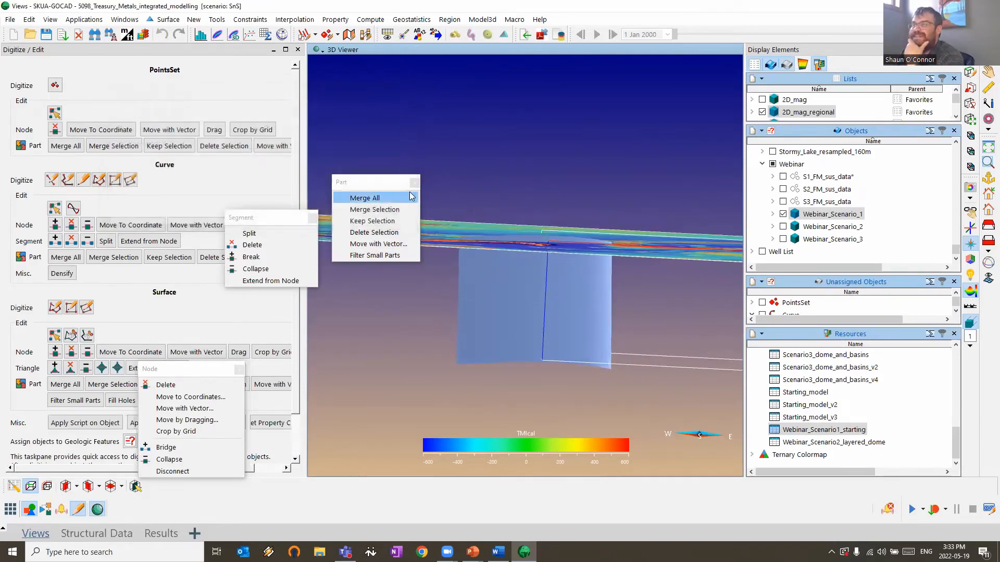
pyautogui.click(415, 183)
pyautogui.click(414, 184)
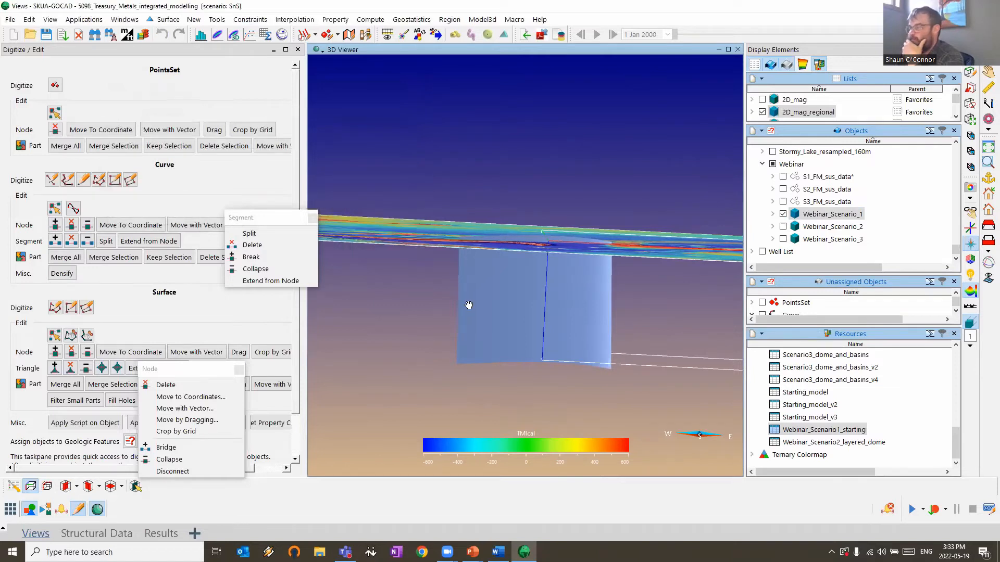
pyautogui.click(468, 305)
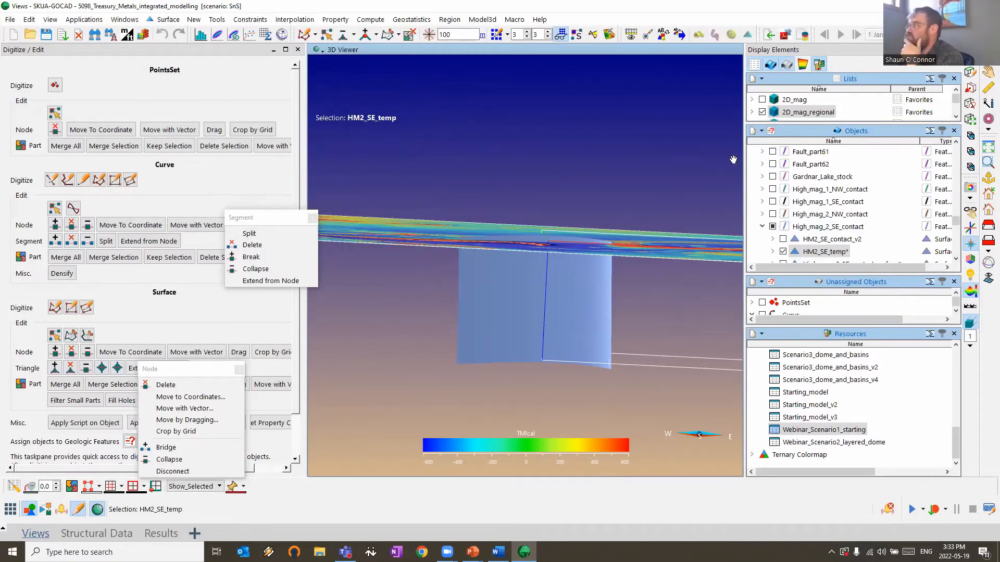
# Hide 2D_mag_regional and display High_mag_2_SE_contact_surface alongside the rotated HM2_SE_temp surface
pyautogui.click(762, 112)
pyautogui.scroll(-1, 781, 229)
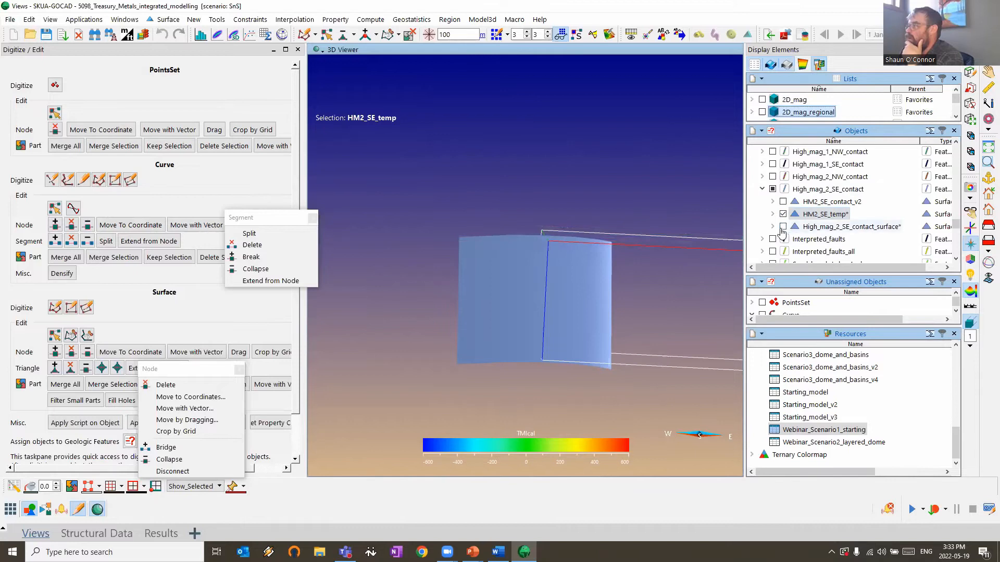
pyautogui.click(780, 227)
pyautogui.click(782, 227)
pyautogui.moveTo(531, 346); pyautogui.dragTo(493, 125)
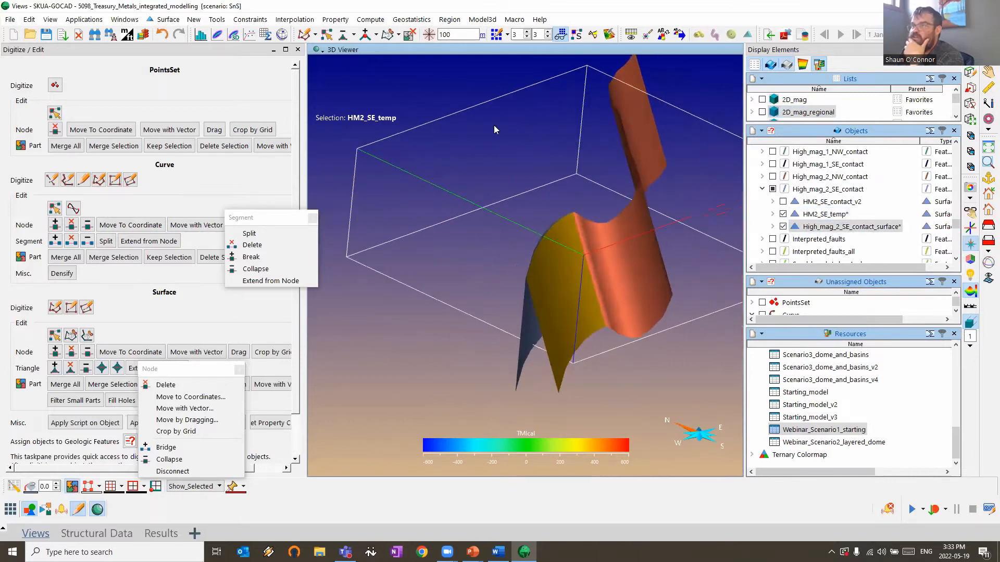
# Delete the western part of High_mag_2_SE_contact_surface that the rotated HM2_SE_temp surface replaces
pyautogui.moveTo(275, 286)
pyautogui.click(489, 328)
pyautogui.click(564, 305)
pyautogui.moveTo(564, 305); pyautogui.dragTo(558, 318)
pyautogui.moveTo(559, 311); pyautogui.dragTo(524, 281, button='middle')
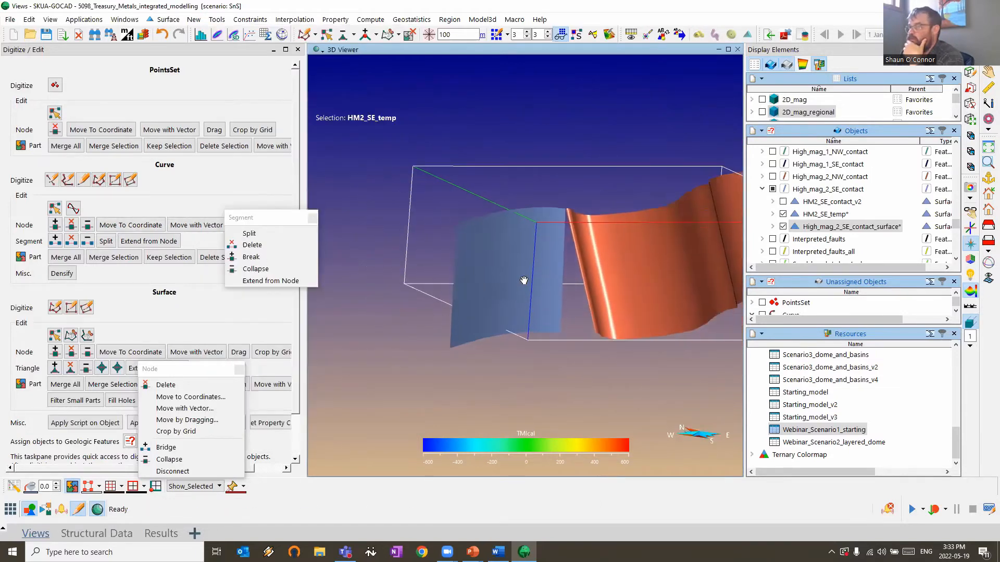
pyautogui.moveTo(524, 282); pyautogui.dragTo(481, 341)
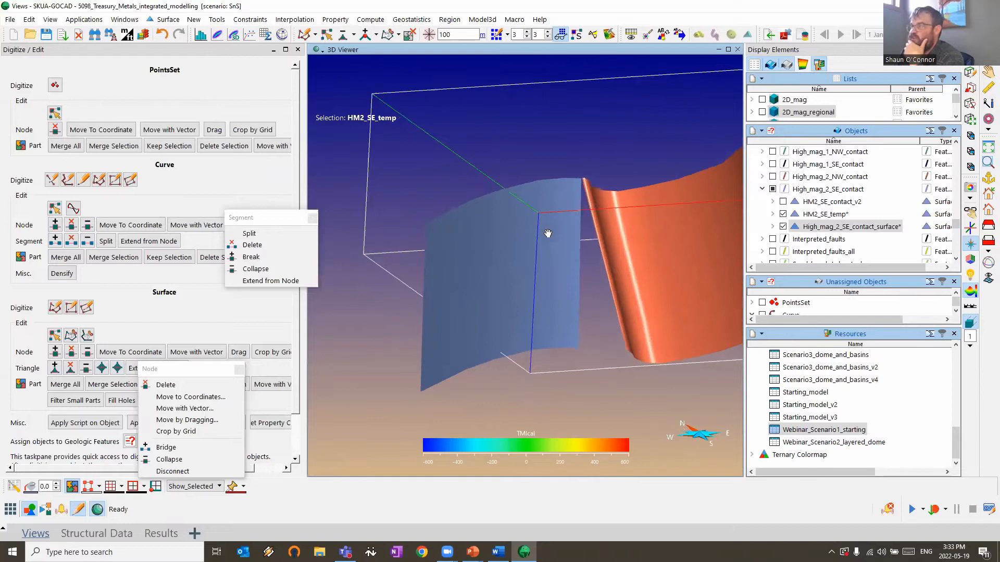
# Set up a surface from two surface borders with the name High_mag_2_SE_contact_surface, copied from the existing object, and 1 level
pyautogui.click(193, 19)
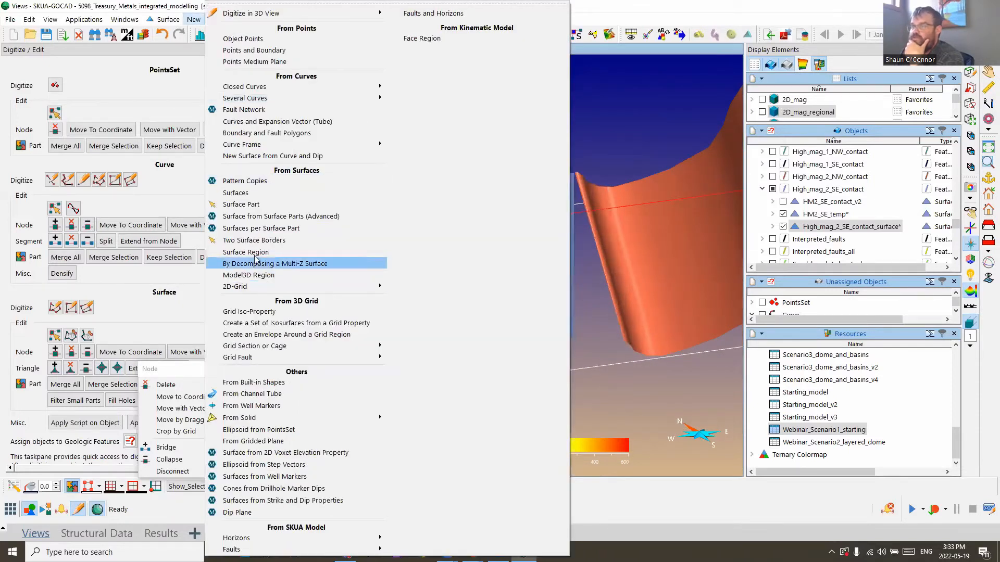
pyautogui.click(264, 240)
pyautogui.rightClick(863, 230)
pyautogui.click(890, 265)
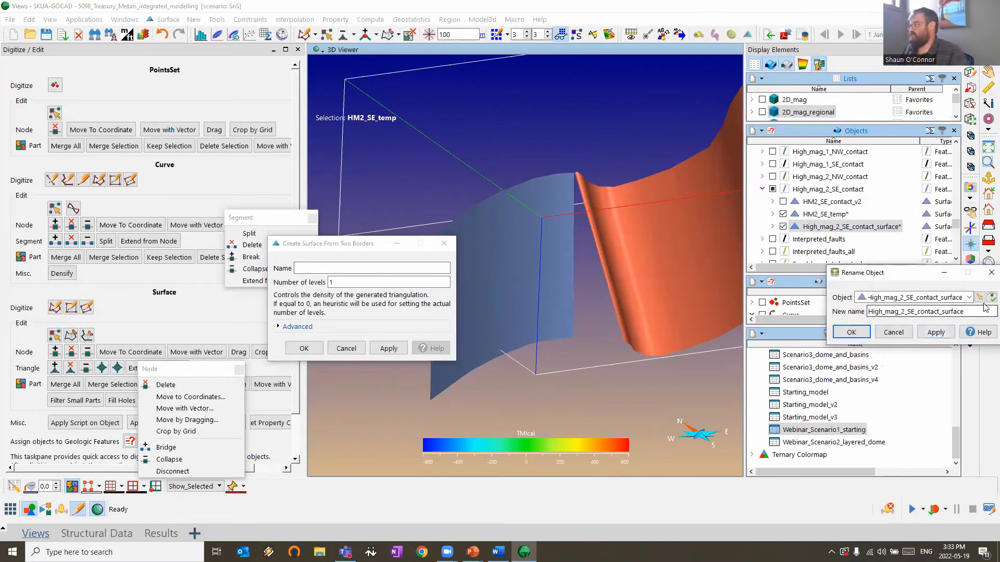
pyautogui.moveTo(980, 314); pyautogui.dragTo(722, 307)
pyautogui.hotkey('ctrl', 'c')
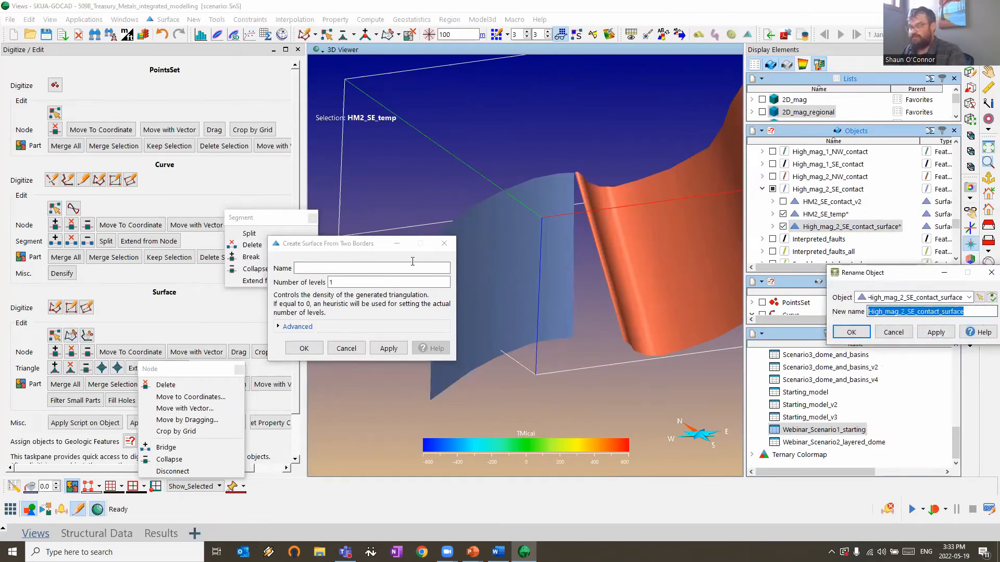
pyautogui.click(413, 266)
pyautogui.hotkey('ctrl', 'v')
pyautogui.press('Tab')
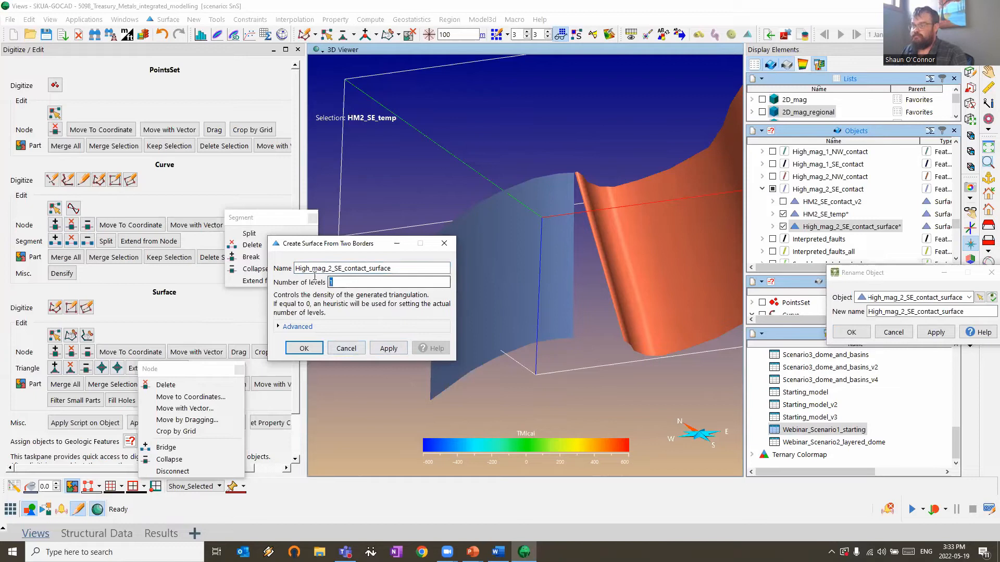
# Bridge the gap by picking the facing borders of HM2_SE_temp and High_mag_2_SE_contact_surface
pyautogui.click(304, 348)
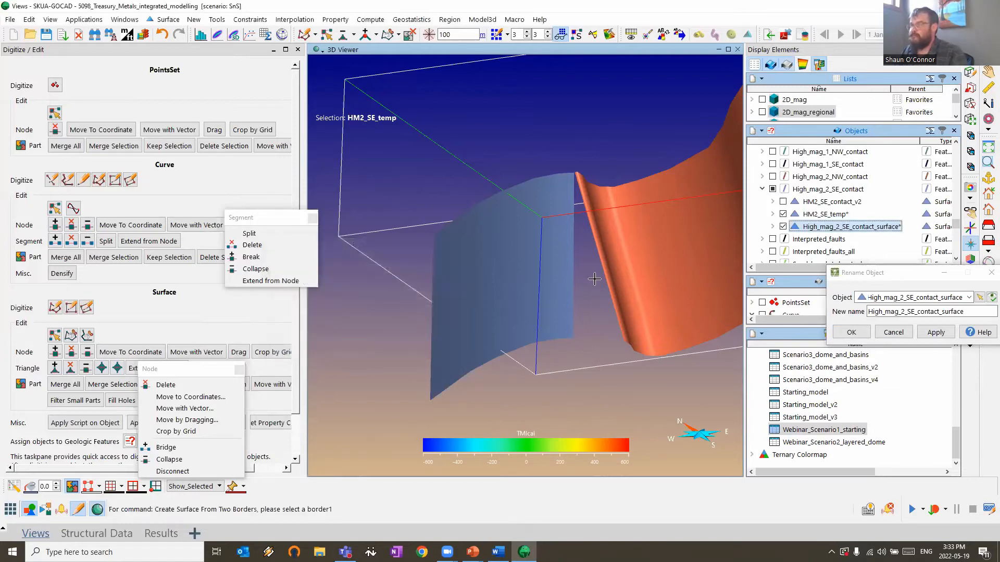
pyautogui.click(575, 190)
pyautogui.click(580, 188)
pyautogui.moveTo(629, 292); pyautogui.dragTo(988, 268)
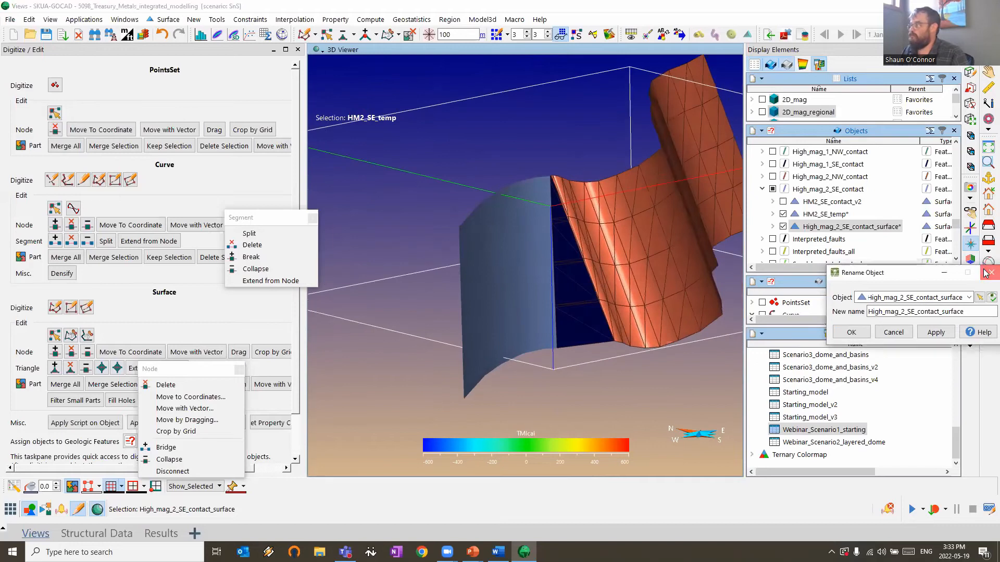
pyautogui.click(991, 272)
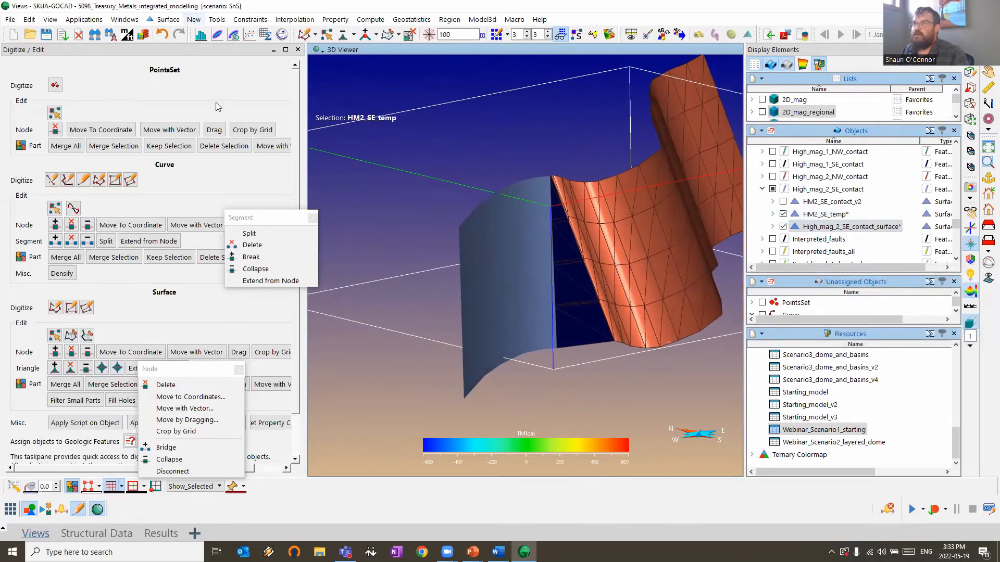
# Hide High_mag_2_SE_contact_surface so that only HM2_SE_temp is displayed
pyautogui.click(193, 20)
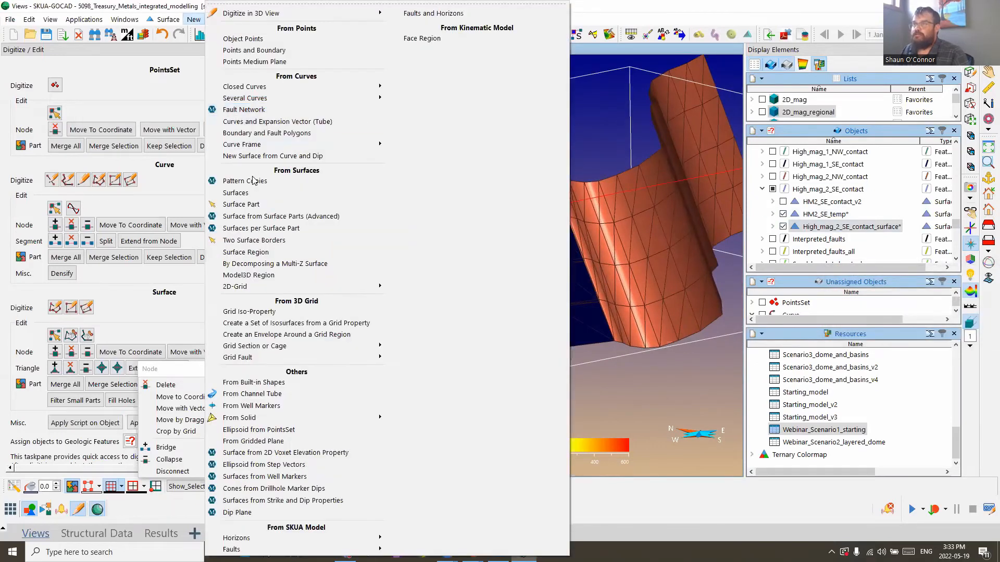
pyautogui.click(850, 231)
pyautogui.click(783, 227)
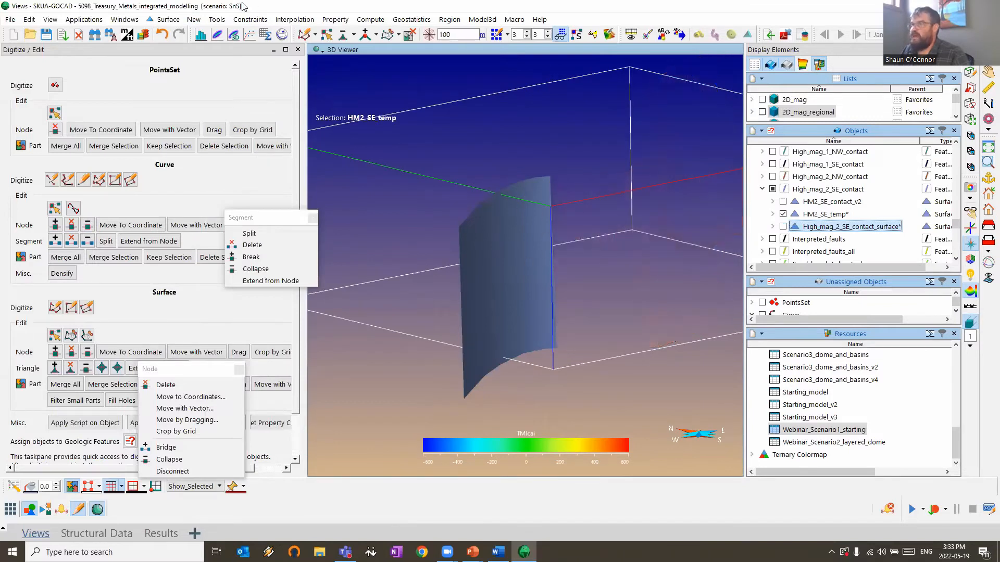
# Add HM2_SE_temp to High_mag_2_SE_contact_surface by creating a surface from surfaces under that existing name
pyautogui.click(193, 19)
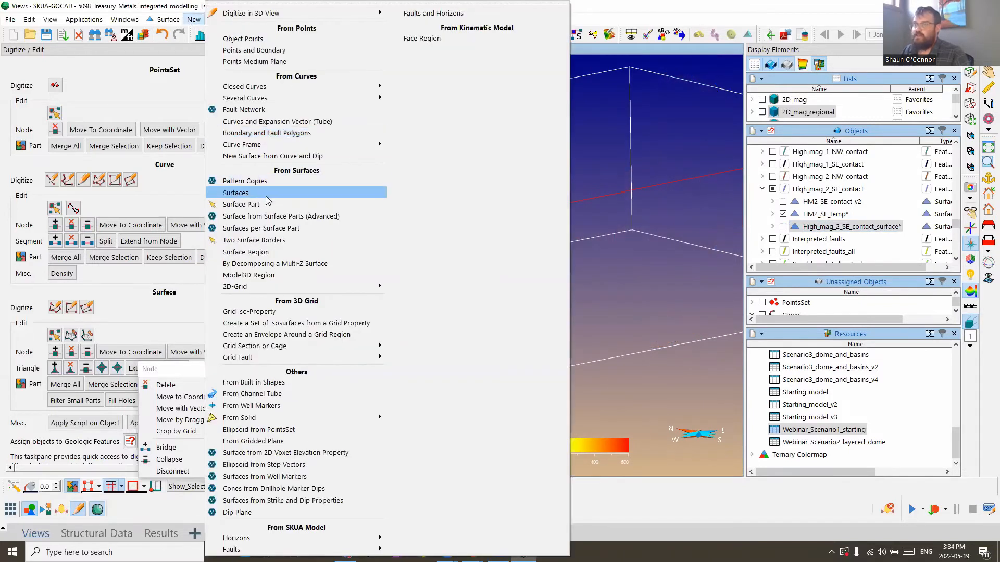
pyautogui.click(266, 199)
pyautogui.rightClick(869, 229)
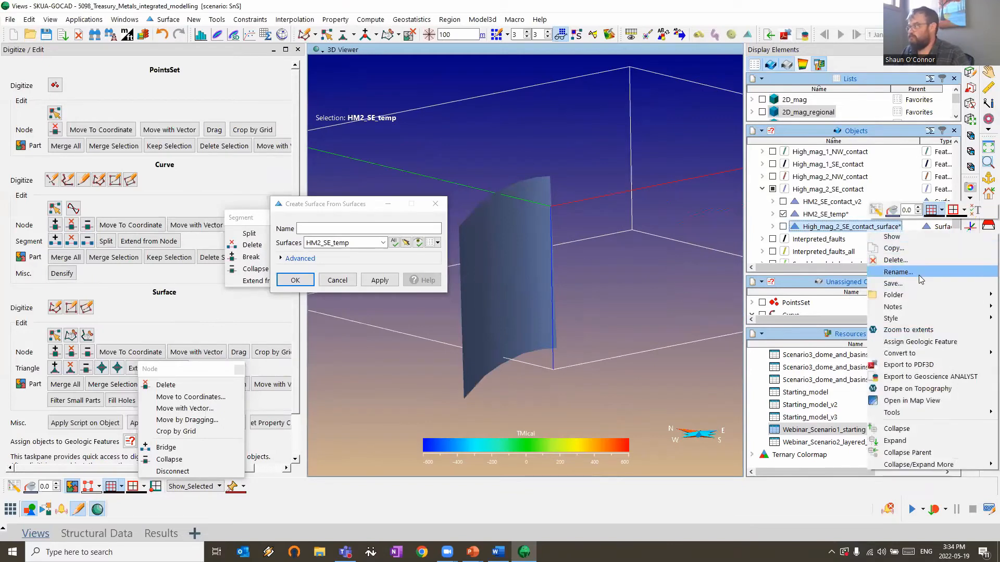
pyautogui.click(910, 272)
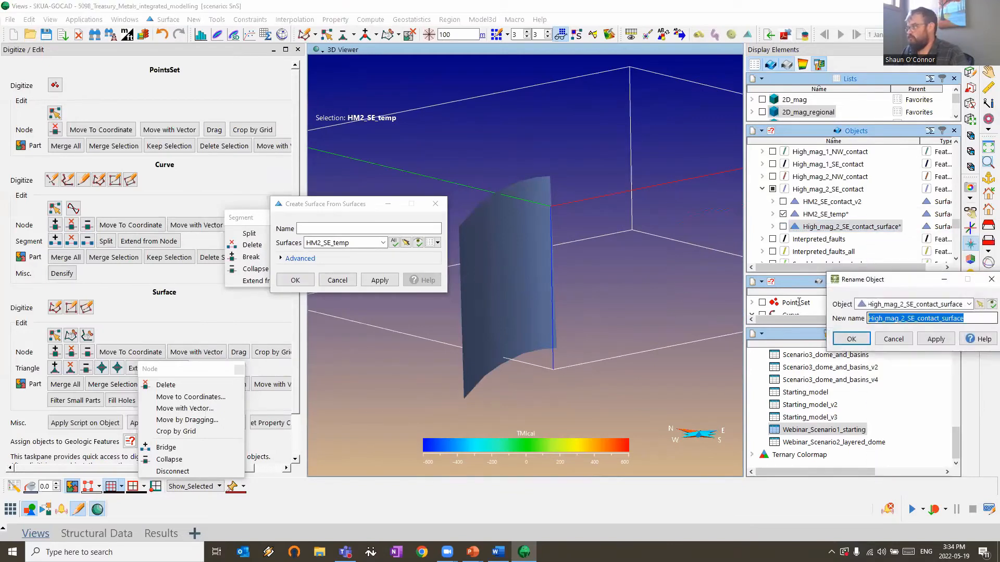
pyautogui.hotkey('ctrl', 'c')
pyautogui.click(991, 279)
pyautogui.click(365, 229)
pyautogui.hotkey('ctrl', 'v')
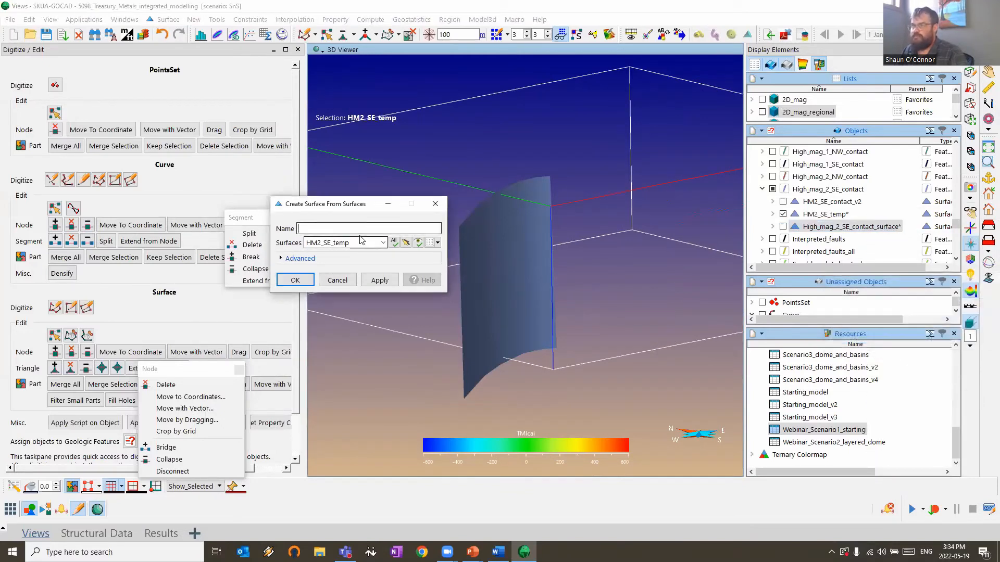
pyautogui.click(380, 279)
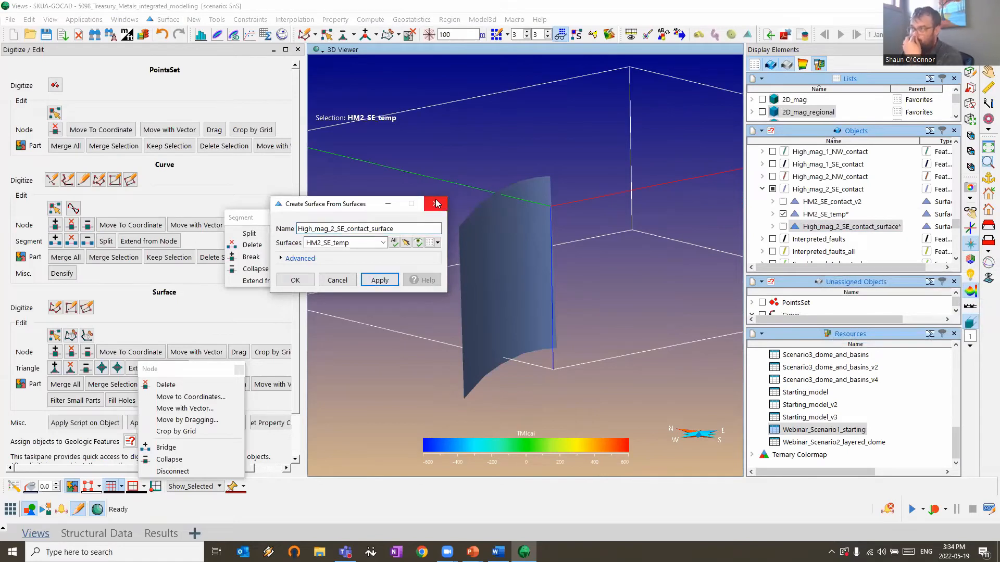
pyautogui.click(435, 204)
# Hide all displayed objects and show only High_mag_2_SE_contact_surface
pyautogui.rightClick(415, 81)
pyautogui.click(453, 229)
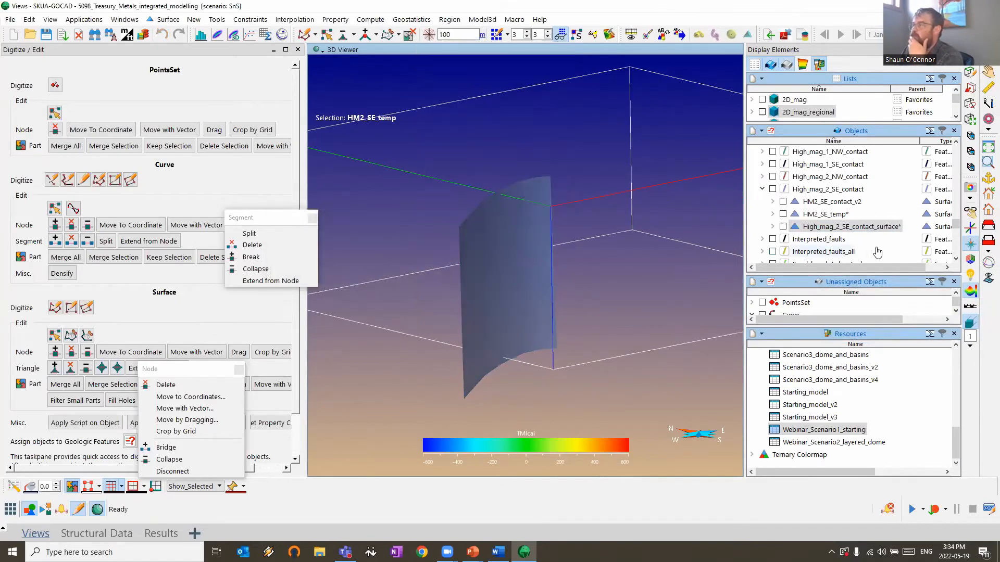
pyautogui.click(783, 226)
pyautogui.moveTo(740, 234); pyautogui.dragTo(551, 250)
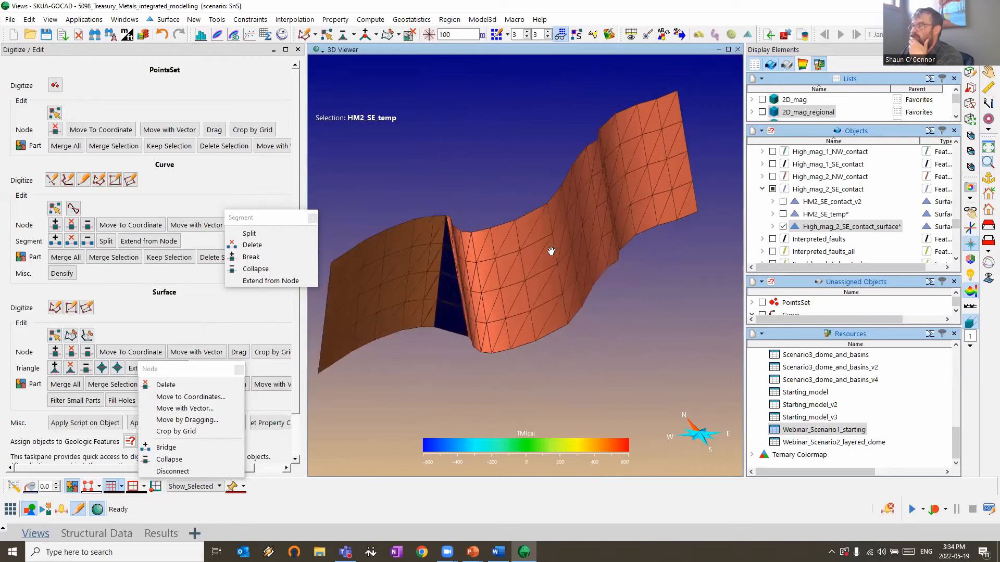
# Merge all parts of High_mag_2_SE_contact_surface with the Exactly option enabled
pyautogui.click(216, 19)
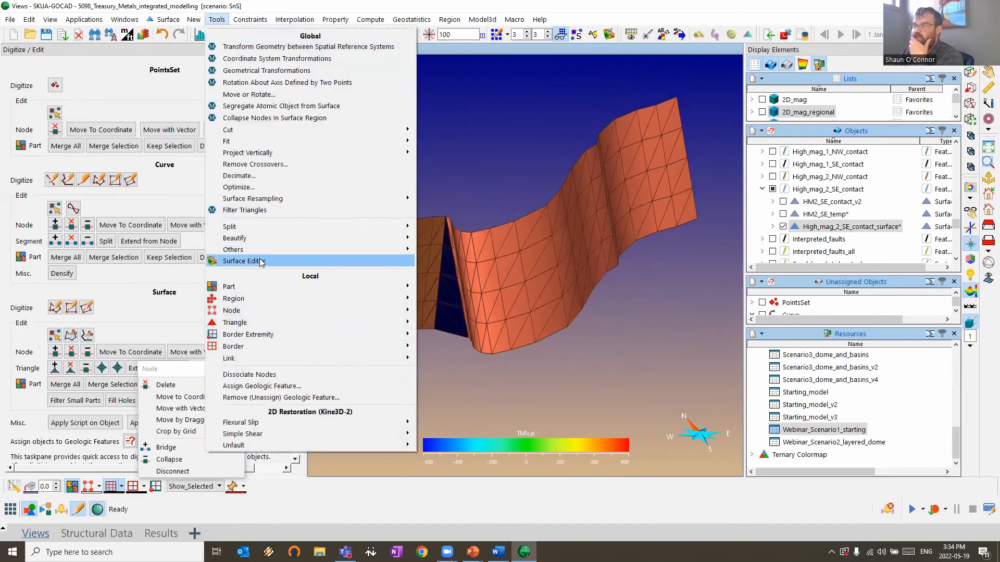
pyautogui.moveTo(266, 289)
pyautogui.click(496, 295)
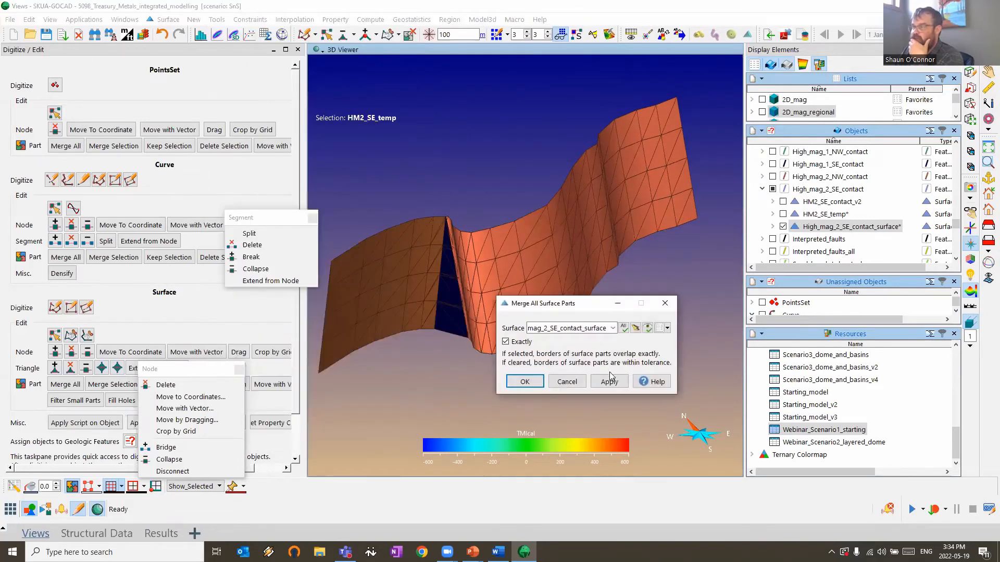
pyautogui.click(605, 382)
pyautogui.moveTo(657, 298); pyautogui.dragTo(469, 343)
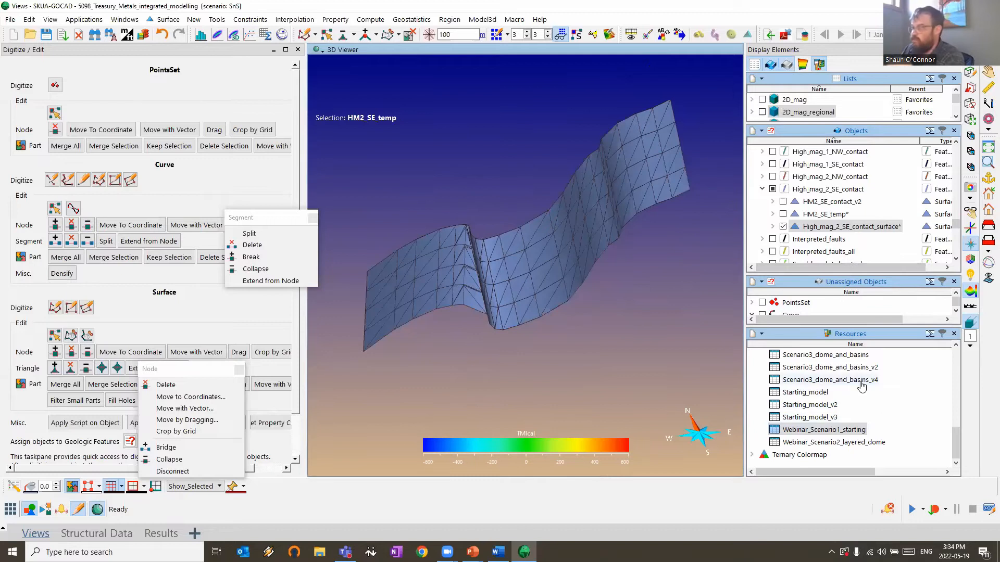
# Open the Webinar_Scenario2_layered_dome event table for editing
pyautogui.rightClick(852, 443)
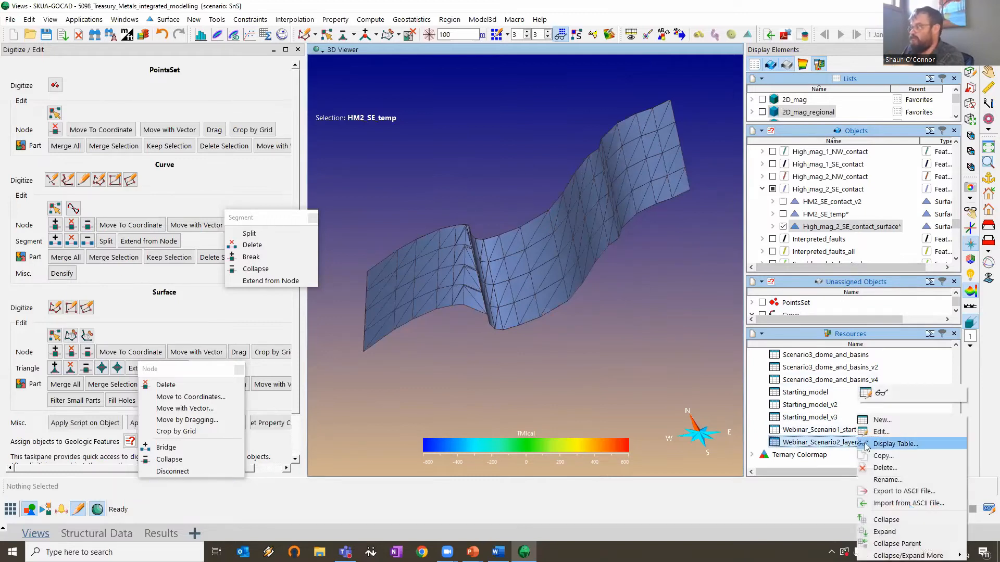
pyautogui.click(880, 432)
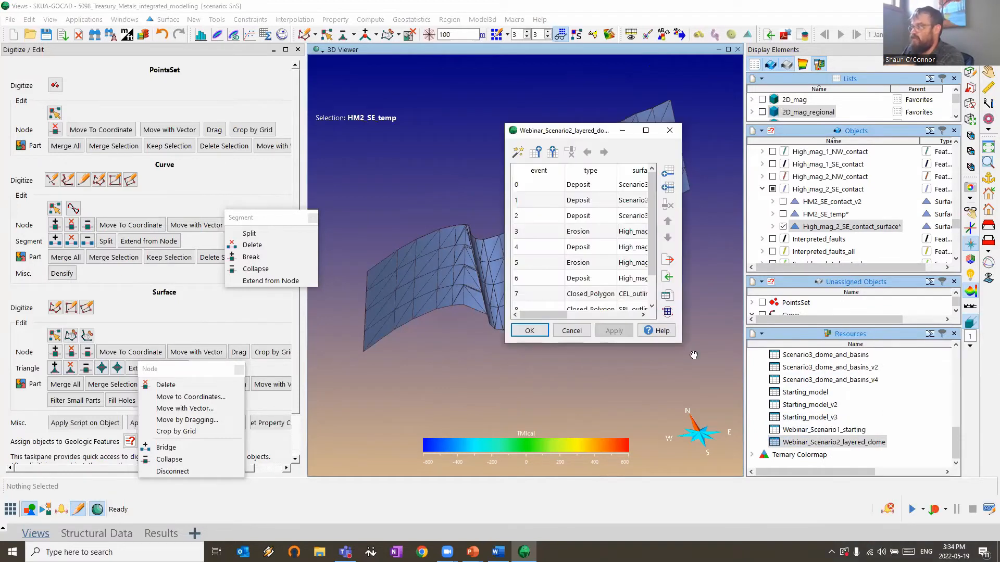
# Review the event types, surfaces and lithology values in the Webinar_Scenario2_layered_dome table, and close it
pyautogui.moveTo(682, 345); pyautogui.dragTo(911, 370)
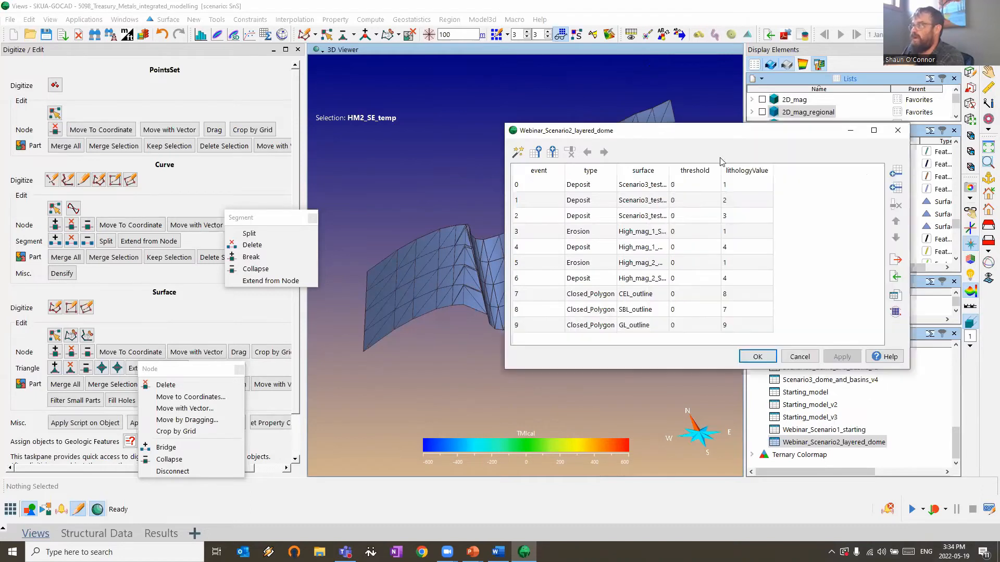
pyautogui.moveTo(671, 172); pyautogui.dragTo(760, 178)
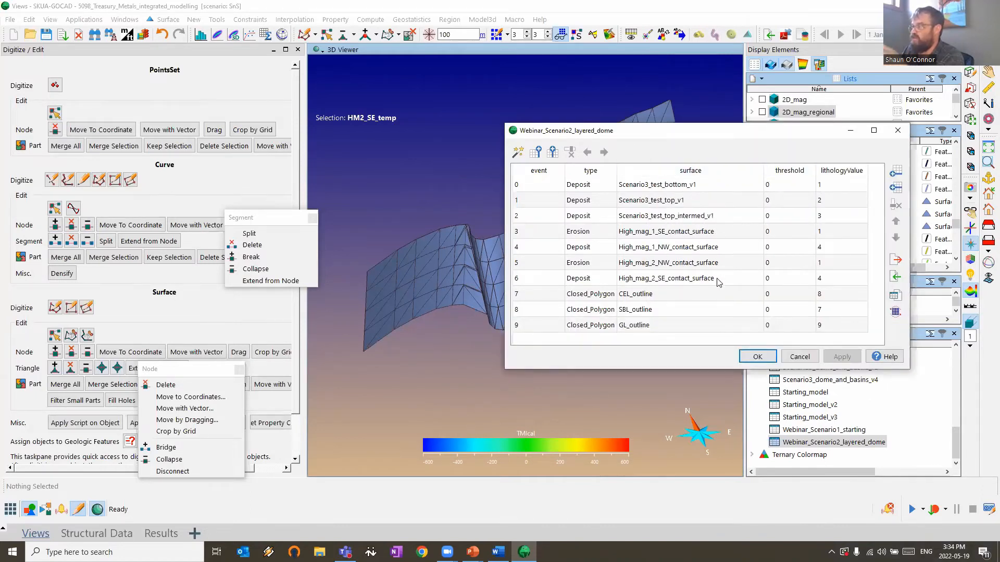
pyautogui.click(896, 130)
pyautogui.moveTo(599, 269); pyautogui.dragTo(630, 238)
pyautogui.moveTo(550, 275); pyautogui.dragTo(522, 318)
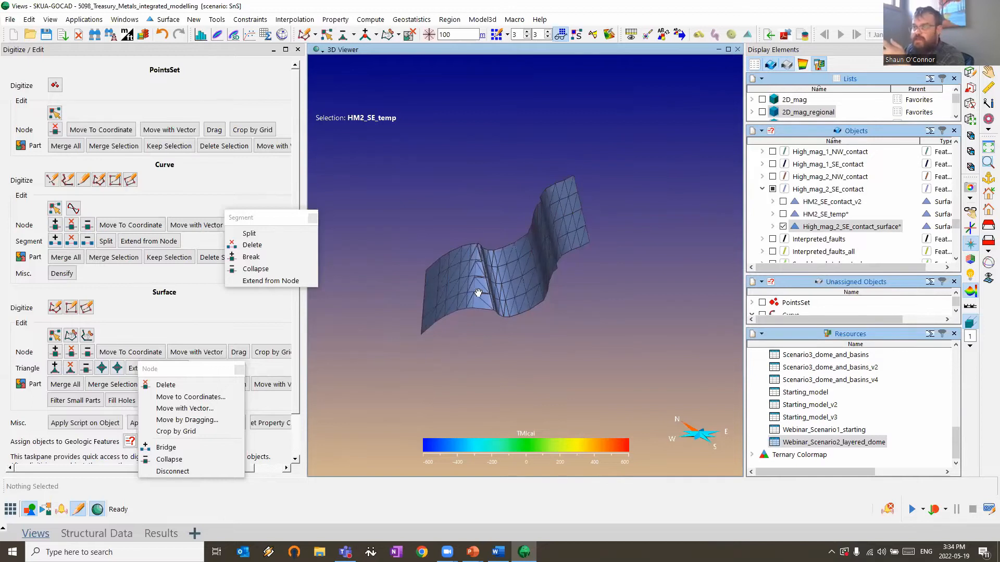
pyautogui.moveTo(494, 276); pyautogui.dragTo(470, 305)
pyautogui.scroll(-3, 471, 305)
pyautogui.scroll(-5, 840, 239)
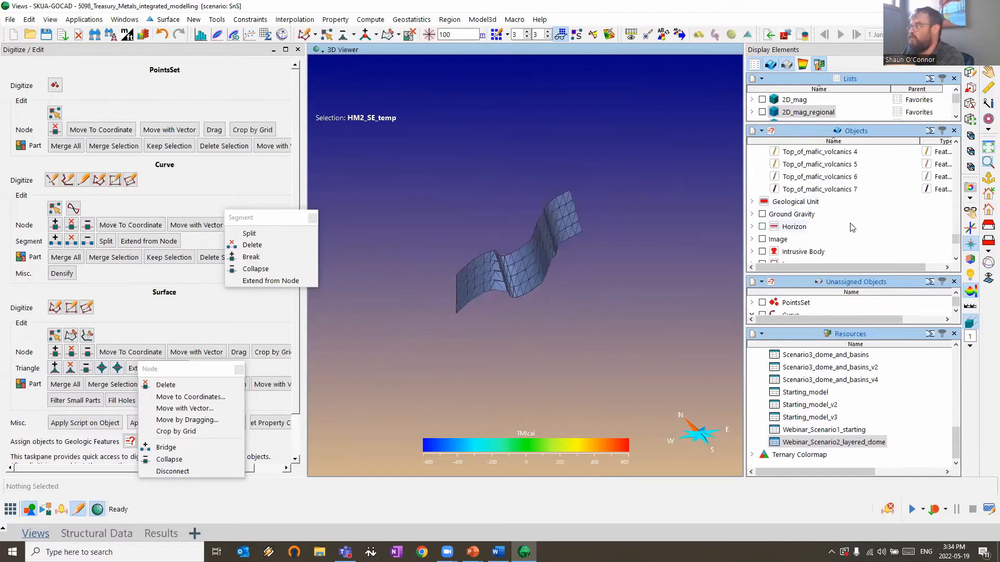
pyautogui.scroll(-2, 840, 239)
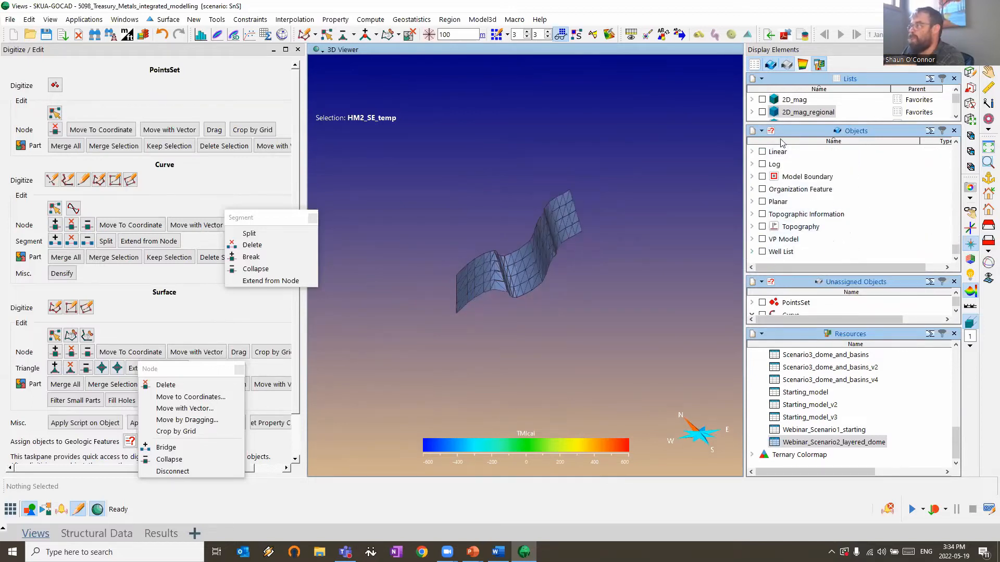
# Apply the saved scene Webinar_Scene 7 to the 3D viewer
pyautogui.rightClick(660, 97)
pyautogui.press('Escape')
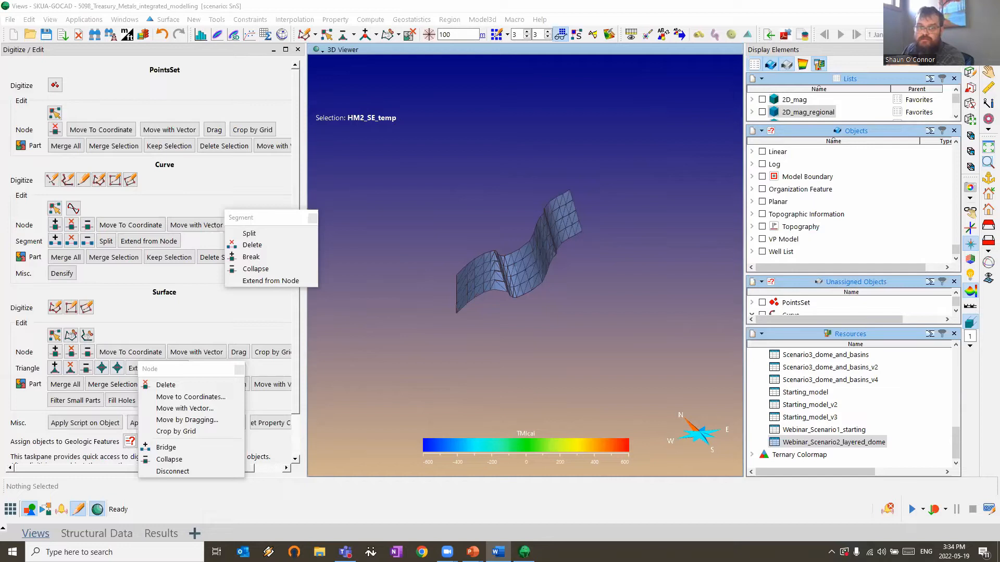
pyautogui.rightClick(641, 168)
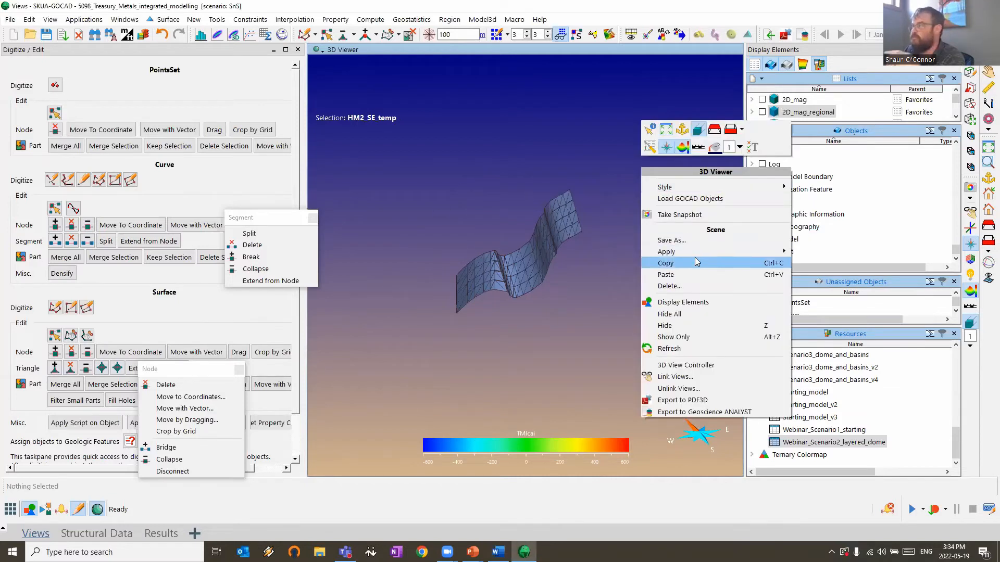
pyautogui.moveTo(680, 255)
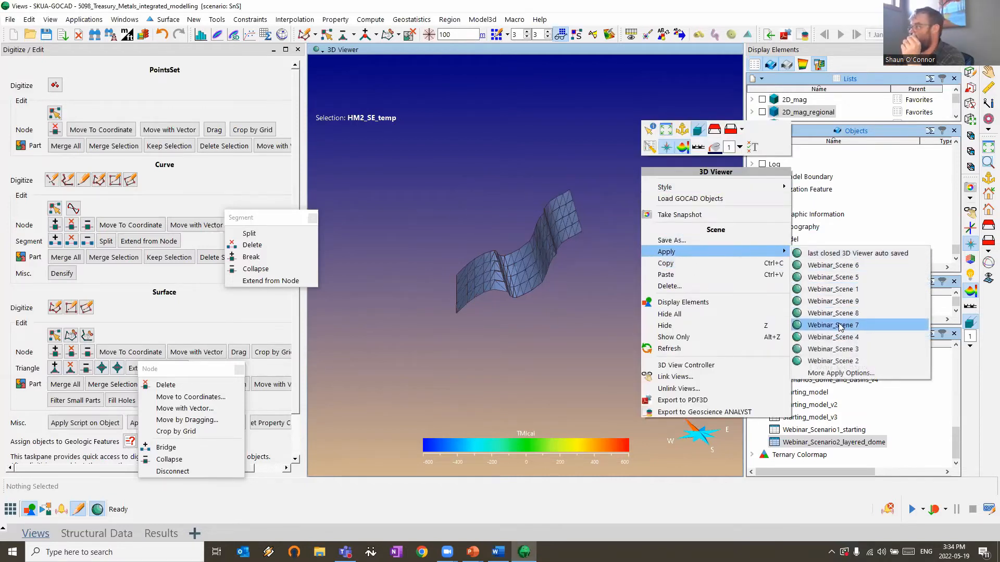
pyautogui.click(839, 325)
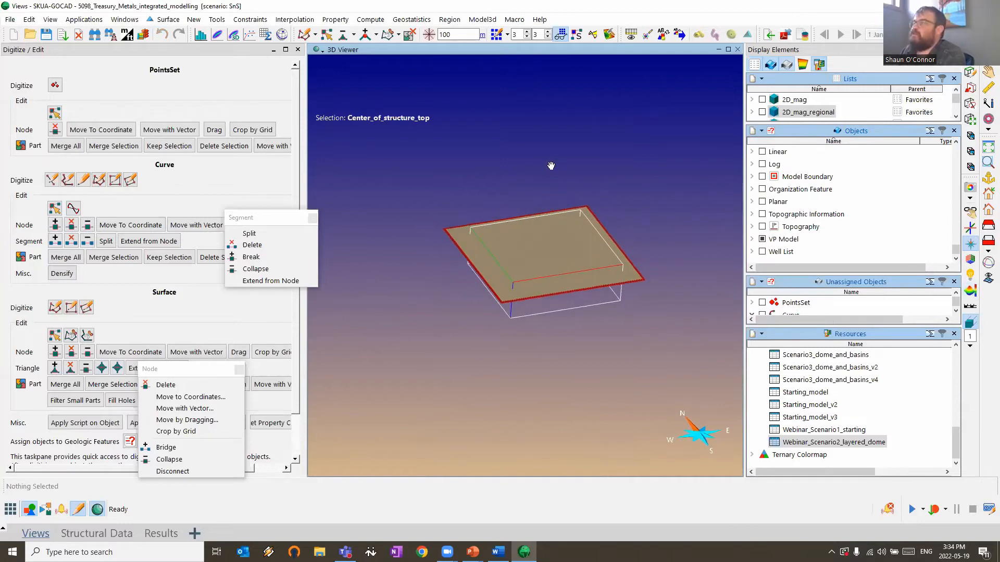
# Display the 2D_mag_regional map and view it from above to examine the magnetic features around the model area
pyautogui.click(763, 112)
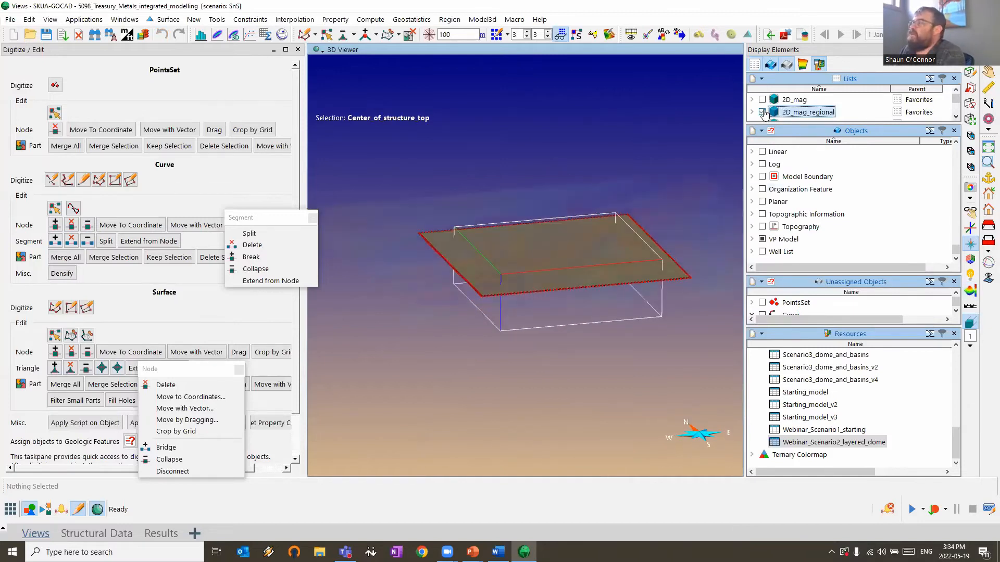
pyautogui.click(986, 231)
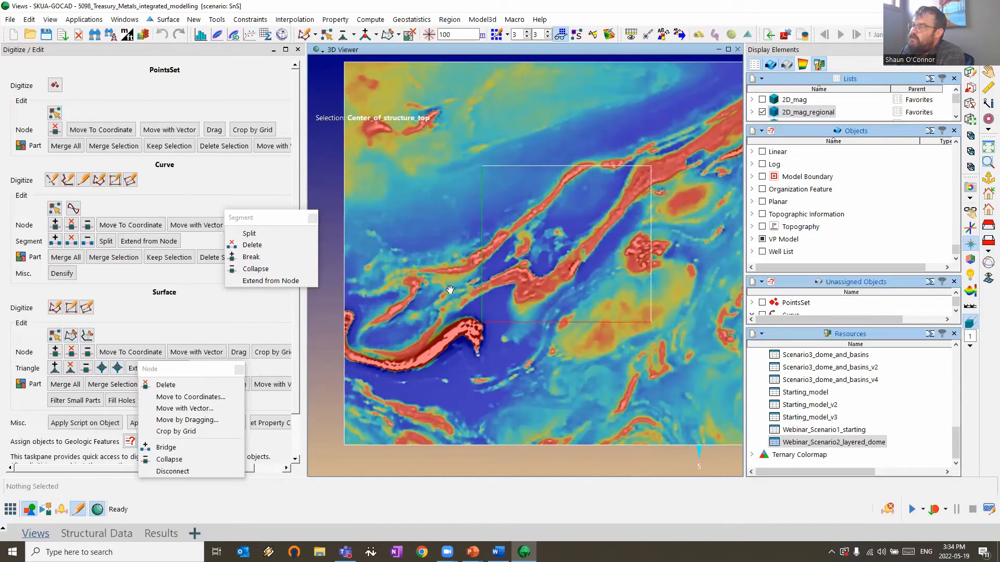
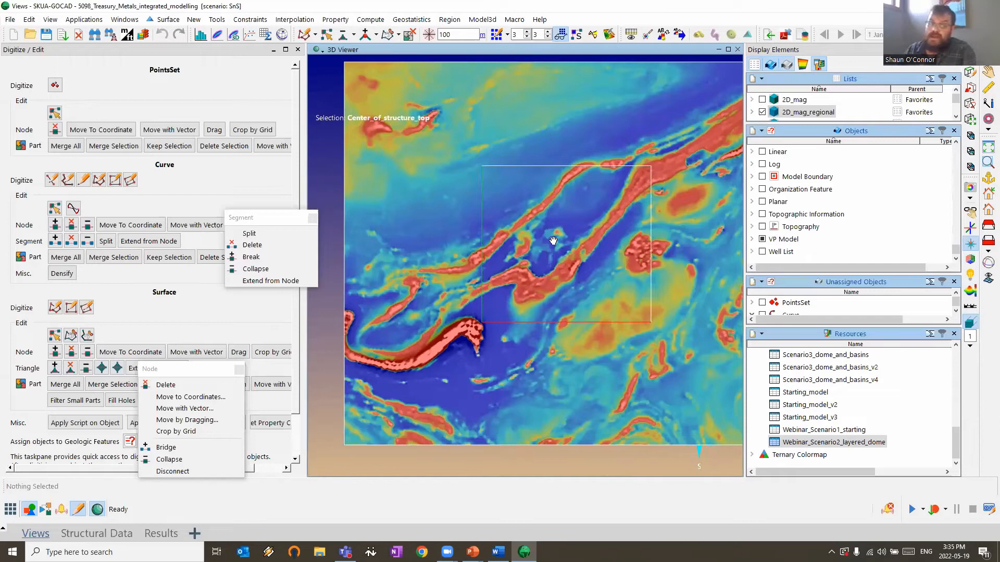
pyautogui.scroll(1, 553, 241)
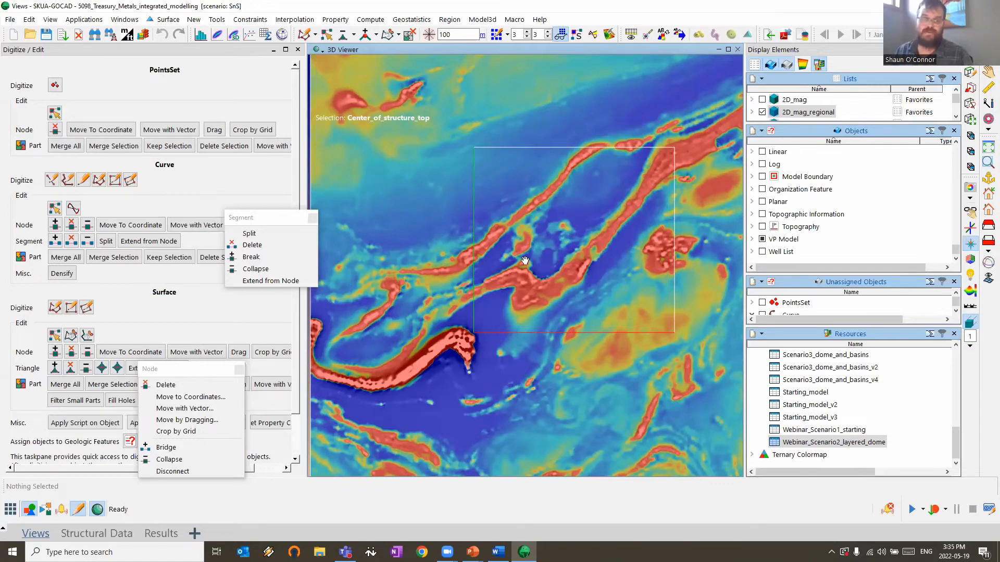
pyautogui.scroll(1, 525, 261)
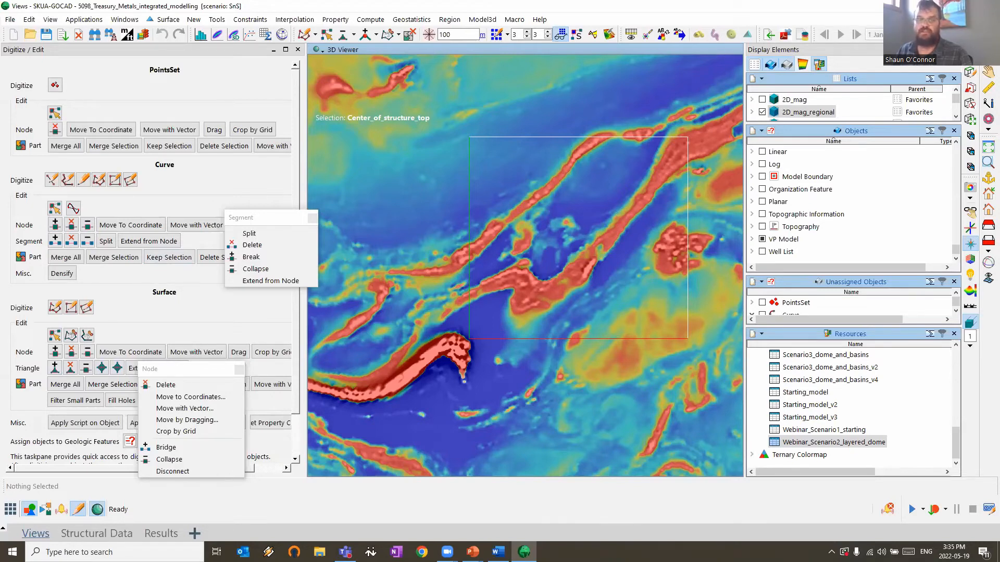
pyautogui.scroll(-2, 545, 222)
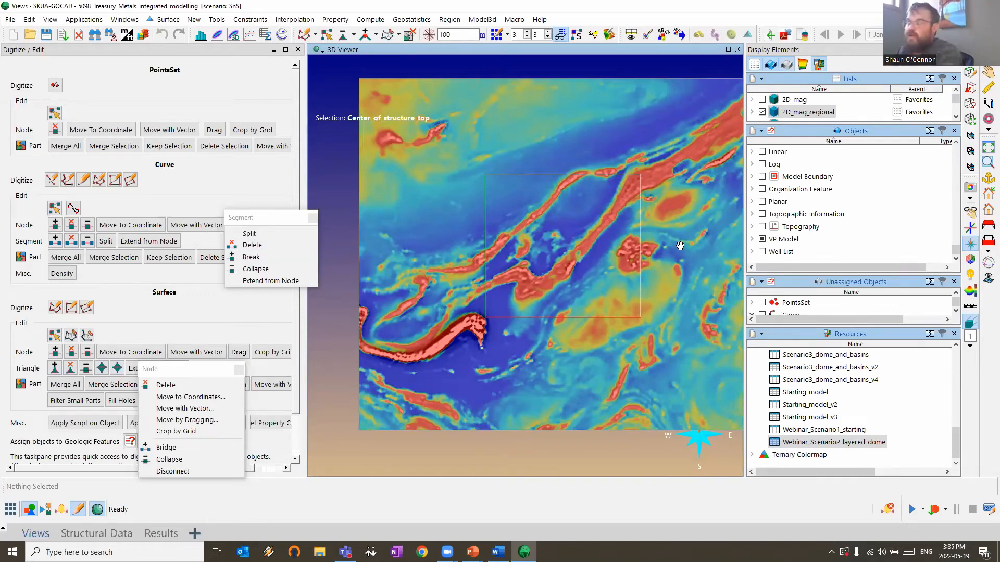
# Inspect the model surface obliquely with 2D_mag_regional hidden, and return to the plan view with the map displayed
pyautogui.click(762, 113)
pyautogui.moveTo(555, 392); pyautogui.dragTo(603, 208)
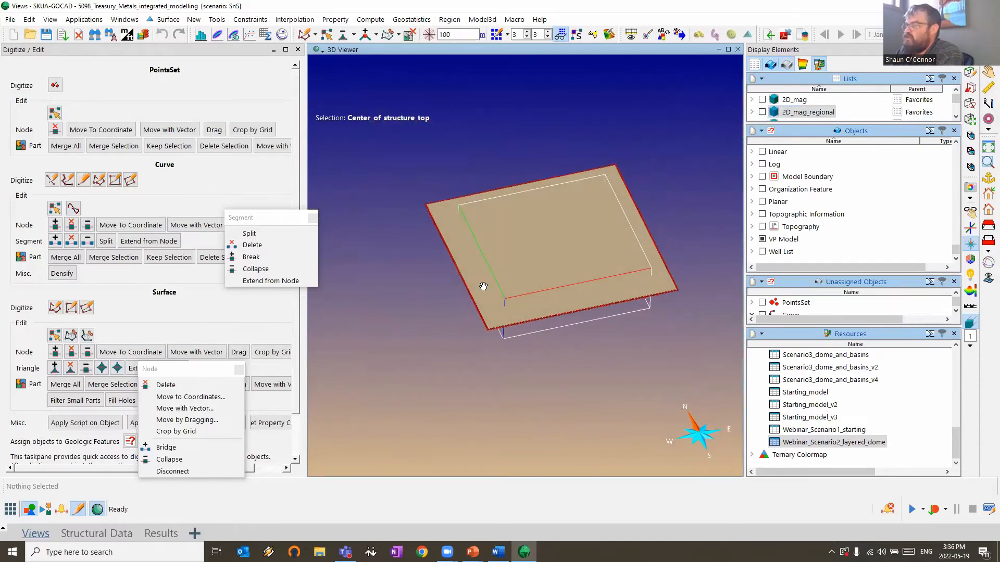
pyautogui.moveTo(646, 337); pyautogui.dragTo(589, 396)
pyautogui.click(988, 225)
pyautogui.click(762, 113)
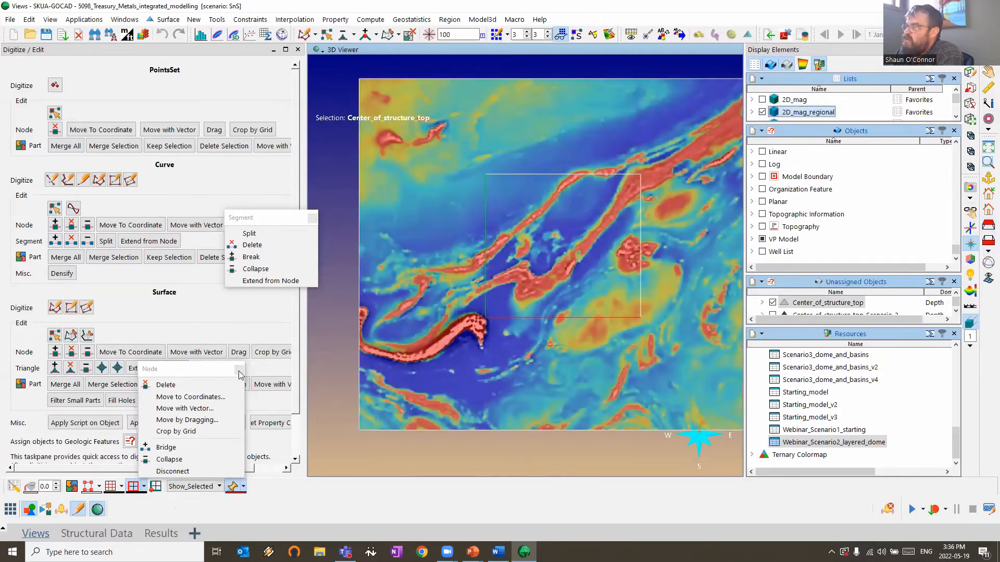
# Digitize a rotated rectangular surface around the central magnetic features of the regional map and name it Deep_mag_top
pyautogui.click(194, 19)
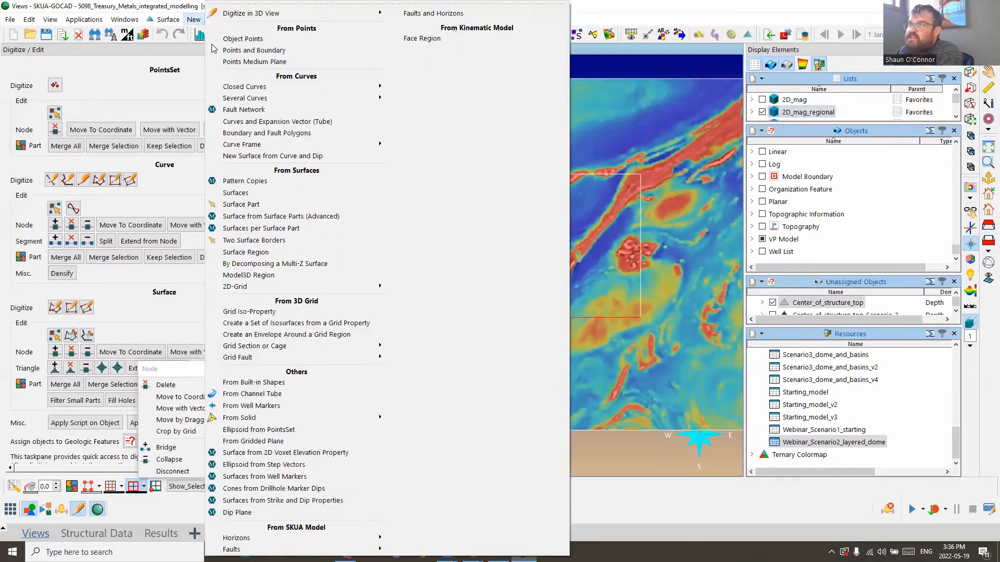
pyautogui.moveTo(282, 13)
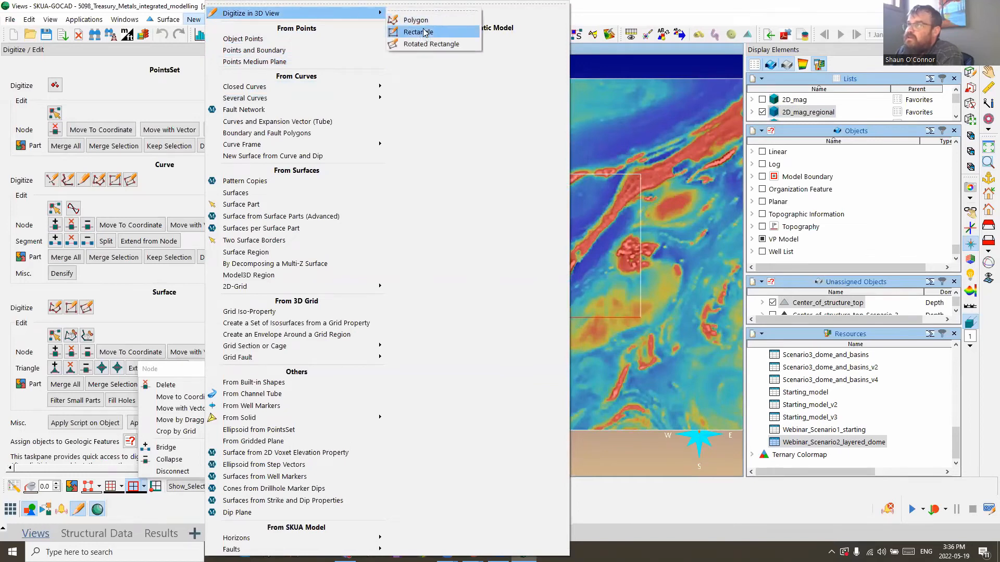
pyautogui.click(426, 44)
pyautogui.click(394, 169)
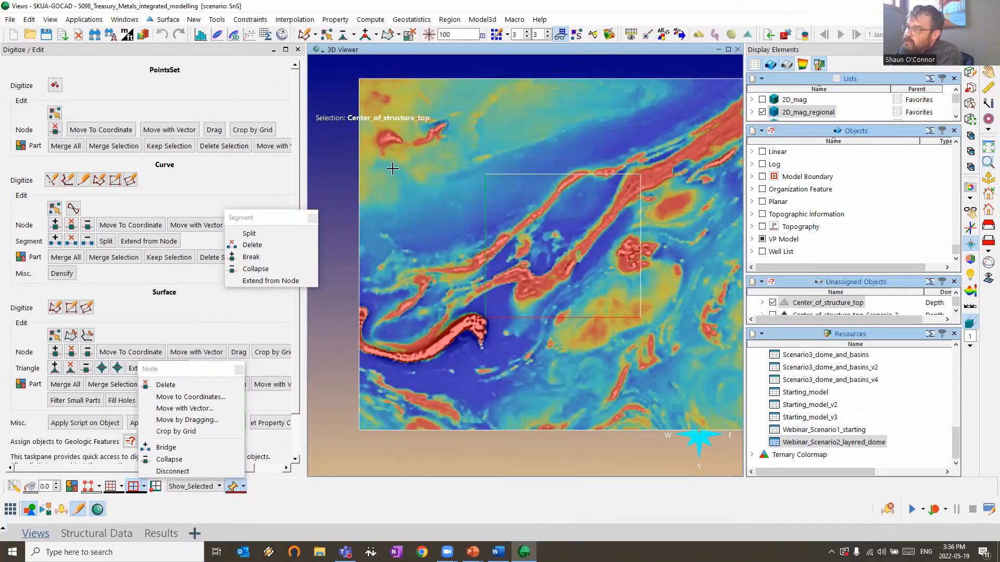
pyautogui.click(509, 405)
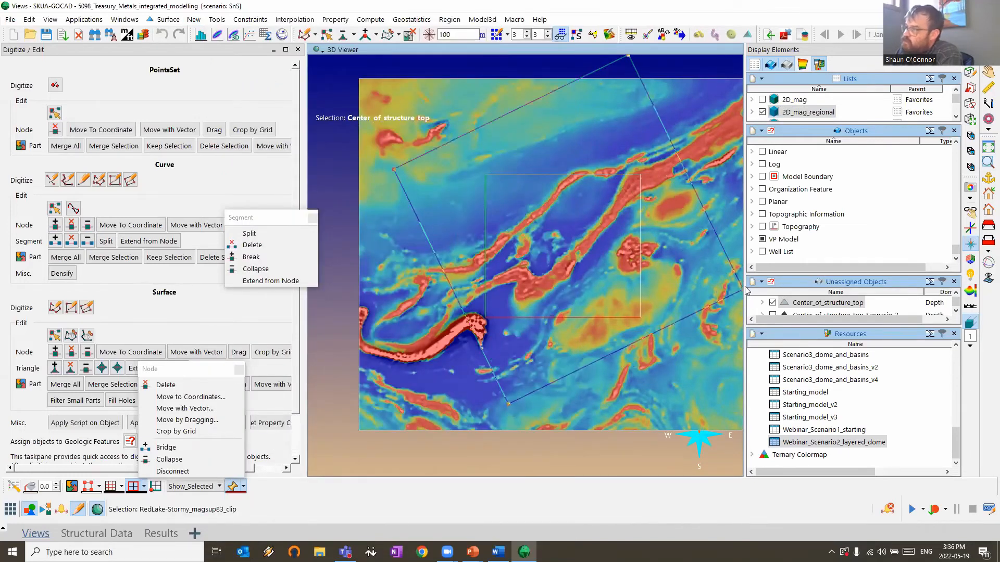
pyautogui.click(738, 301)
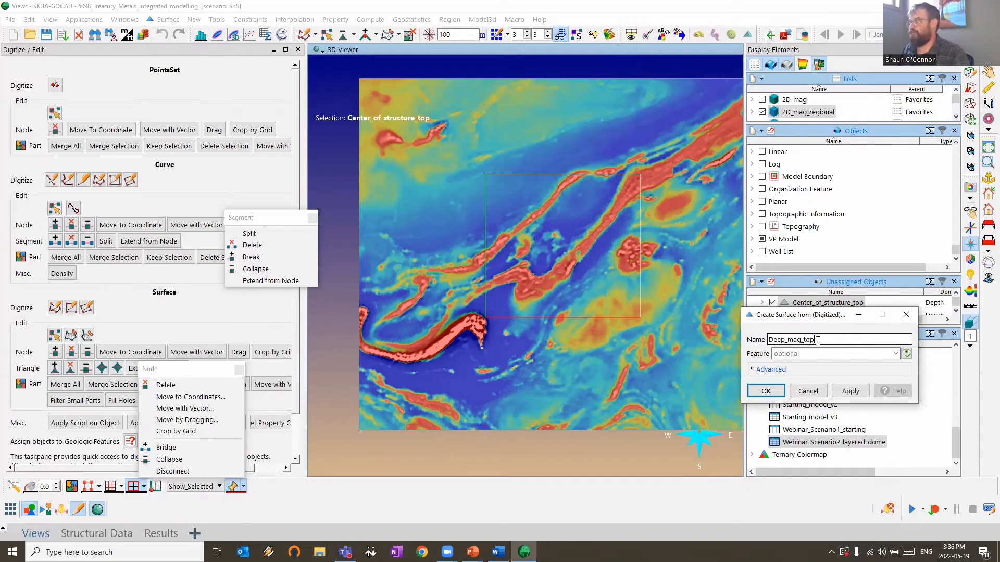
pyautogui.press('Return')
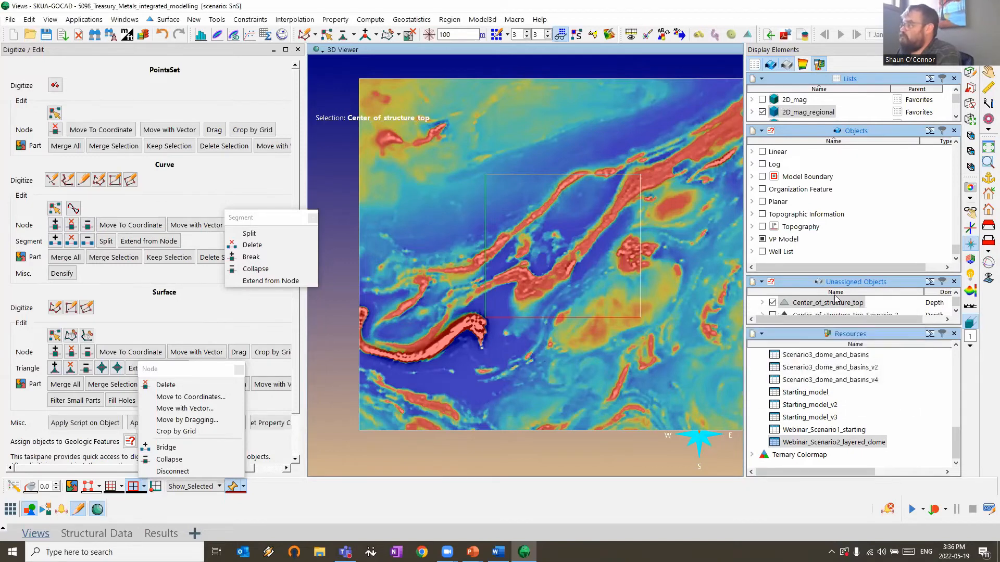
# Clear the displayed objects from the 3D viewer and show only the unassigned Deep_mag_top surface
pyautogui.moveTo(854, 277); pyautogui.dragTo(862, 179)
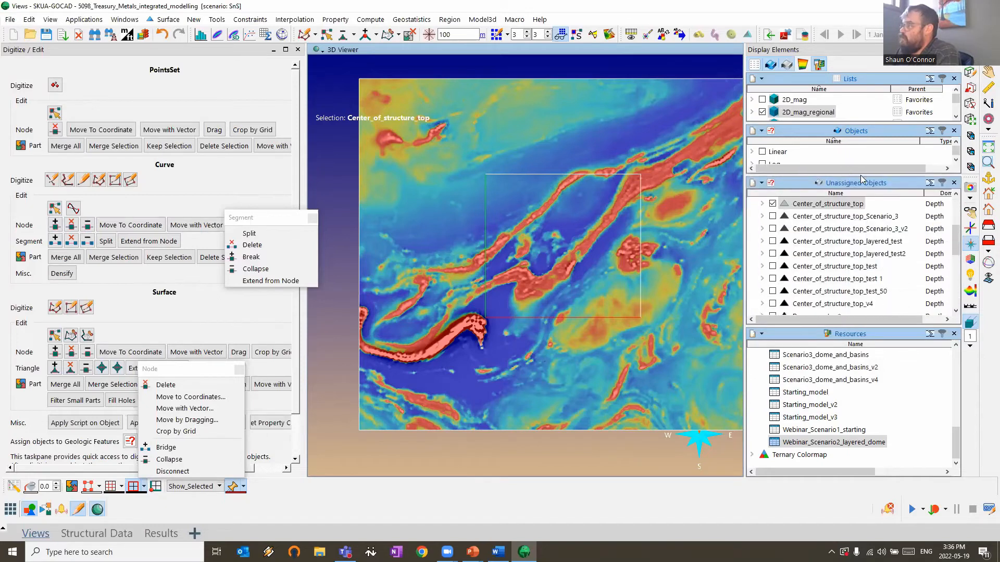
pyautogui.scroll(2, 778, 268)
pyautogui.scroll(-4, 778, 267)
pyautogui.rightClick(321, 177)
pyautogui.click(375, 294)
pyautogui.click(772, 241)
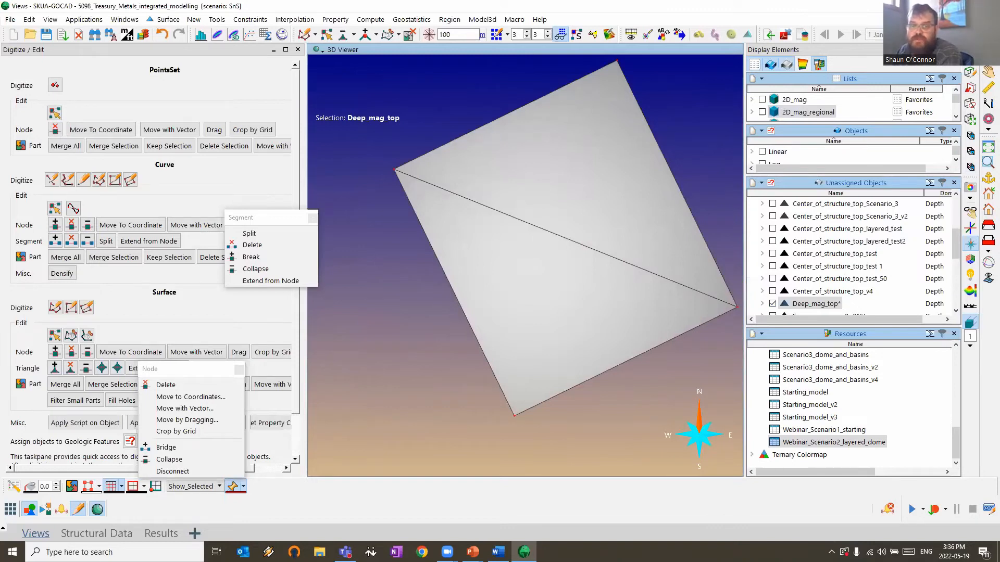
# Split the entire Deep_mag_top mesh repeatedly to refine it into a dense triangle grid
pyautogui.click(217, 20)
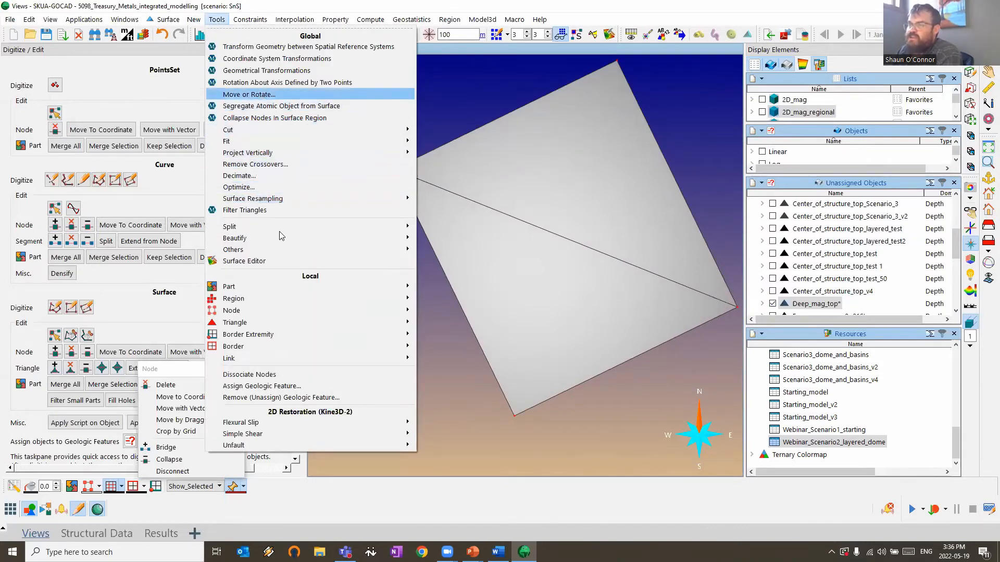
pyautogui.moveTo(276, 232)
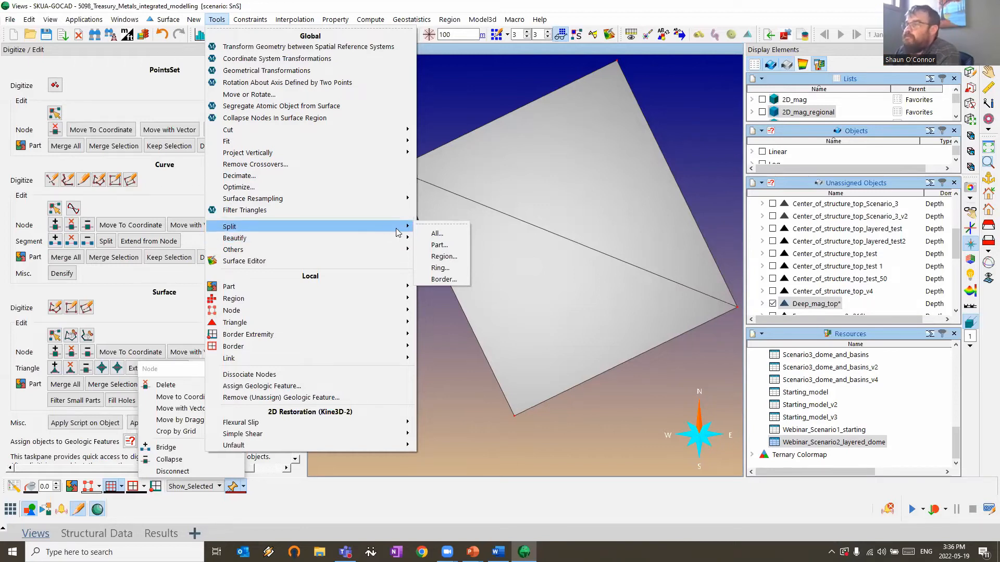
pyautogui.click(437, 233)
pyautogui.click(547, 282)
pyautogui.click(547, 282)
pyautogui.click(547, 283)
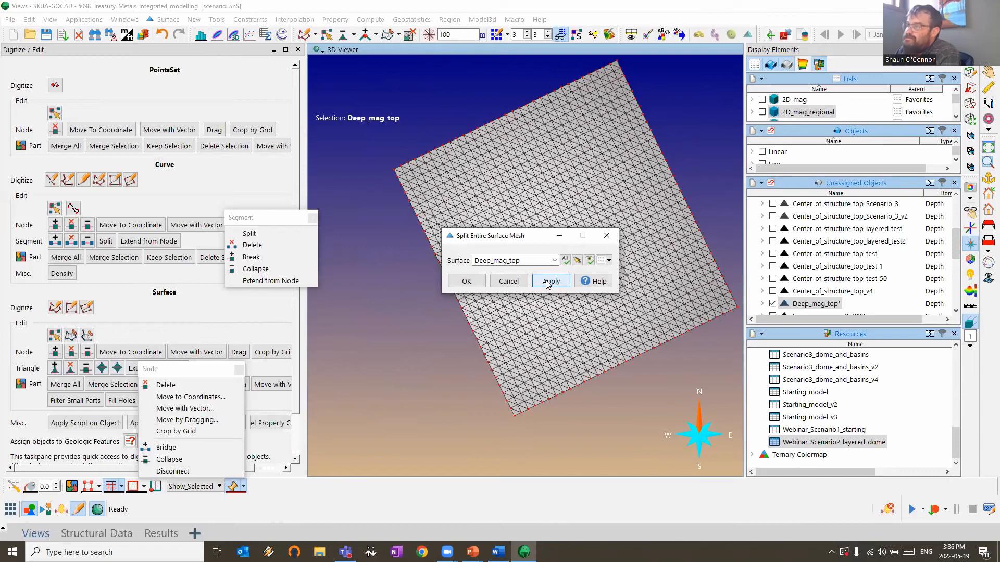
pyautogui.click(546, 282)
pyautogui.click(216, 20)
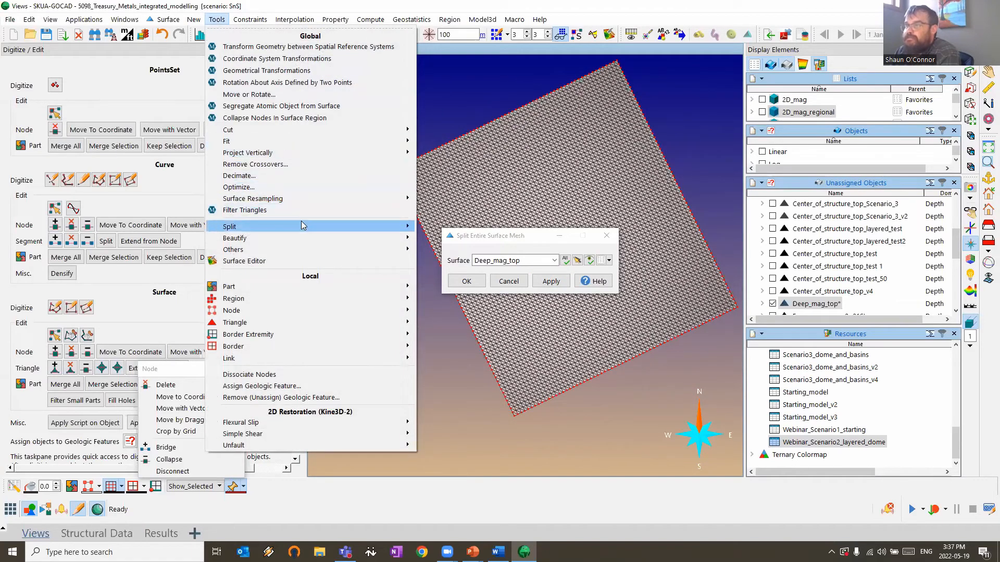
pyautogui.moveTo(313, 238)
pyautogui.click(455, 246)
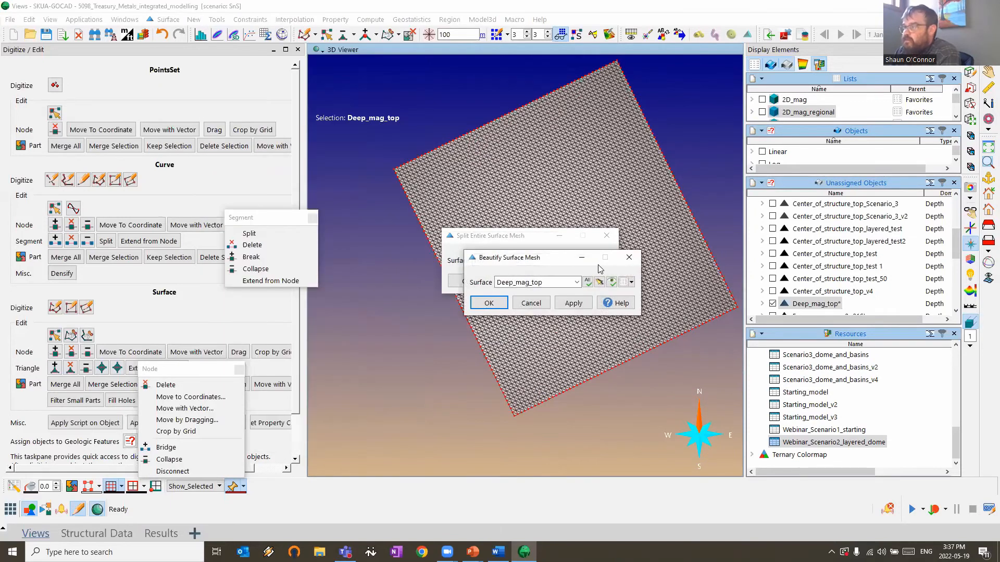
pyautogui.click(629, 258)
# Beautify the Deep_mag_top mesh for equilateral triangles using 10 iterations, and close the mesh dialogs
pyautogui.click(216, 19)
pyautogui.moveTo(253, 243)
pyautogui.click(490, 255)
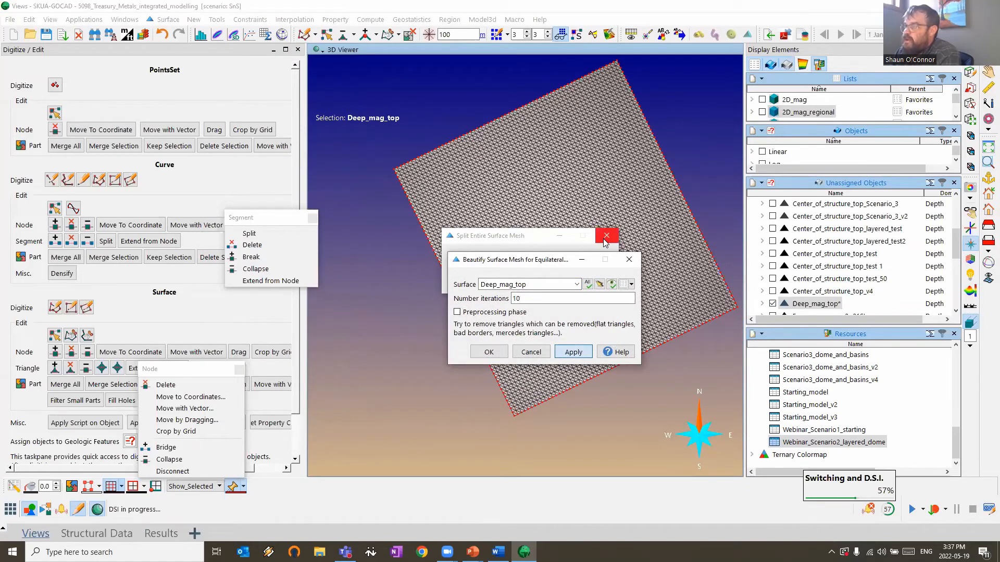
pyautogui.click(604, 239)
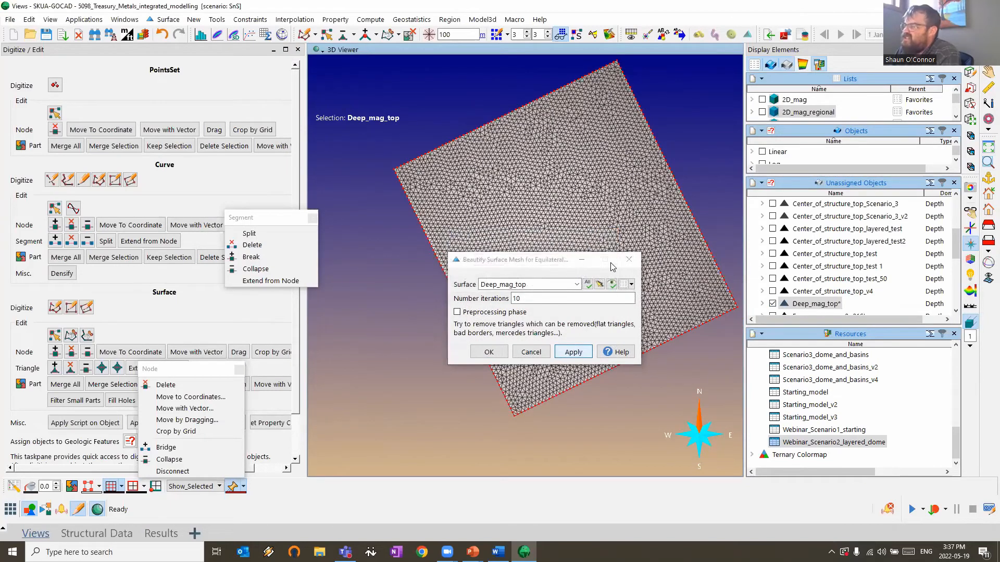
pyautogui.click(629, 260)
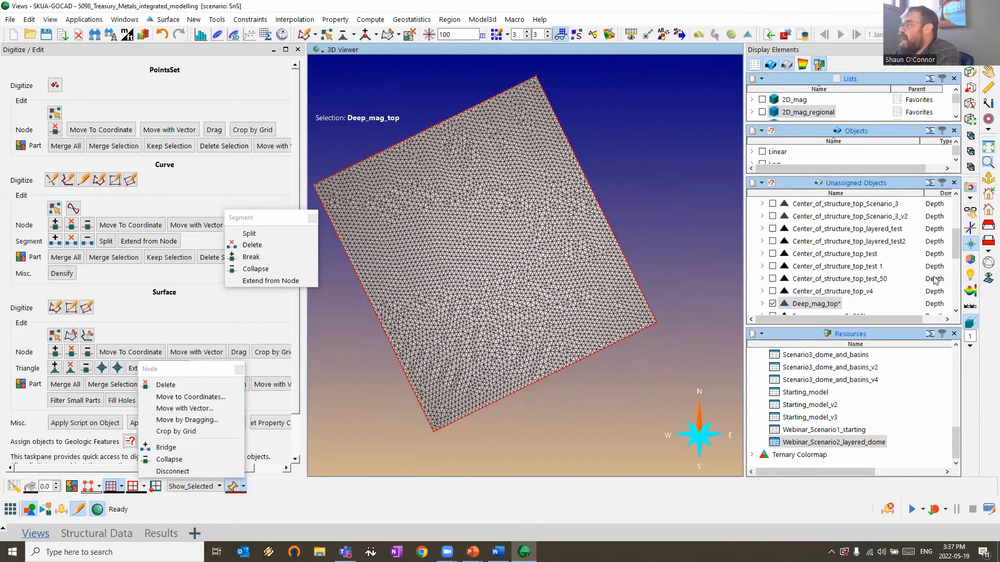
# Display the 2D_mag_regional map together with the Deep_mag_top surface and tilt the view to compare them
pyautogui.scroll(-2, 936, 280)
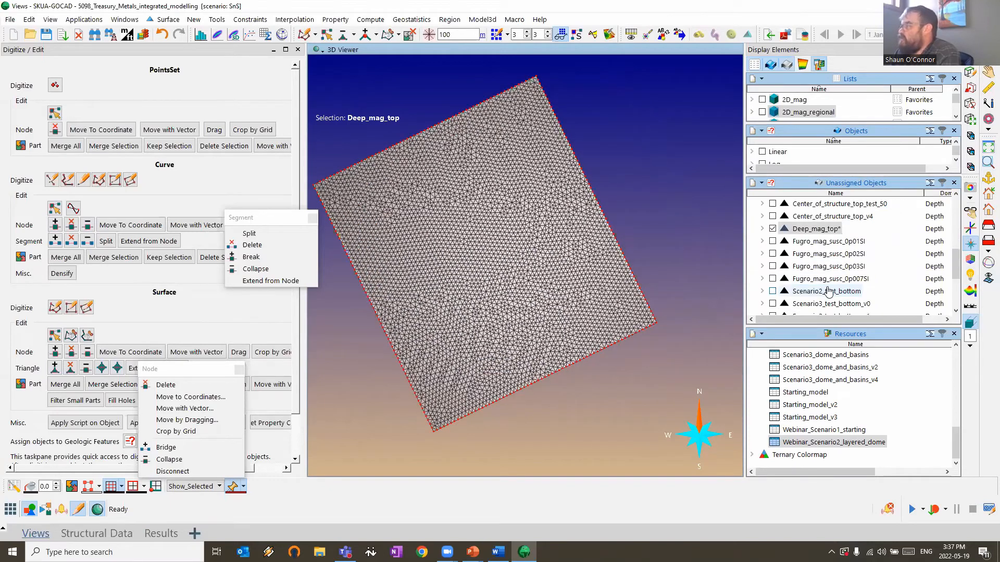
pyautogui.click(762, 112)
pyautogui.moveTo(547, 290); pyautogui.dragTo(420, 187)
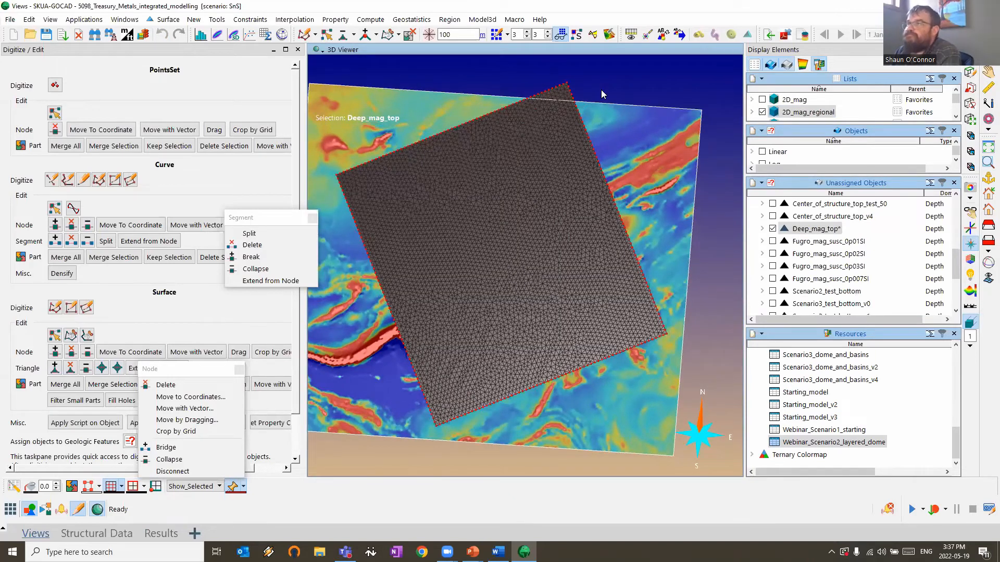
# Transfer the RTP_filtered property vertically from the RedLake-Stormy_magsup83_clip grid to the Deep_mag_top surface, and close the transfer dialog
pyautogui.click(217, 20)
pyautogui.click(231, 21)
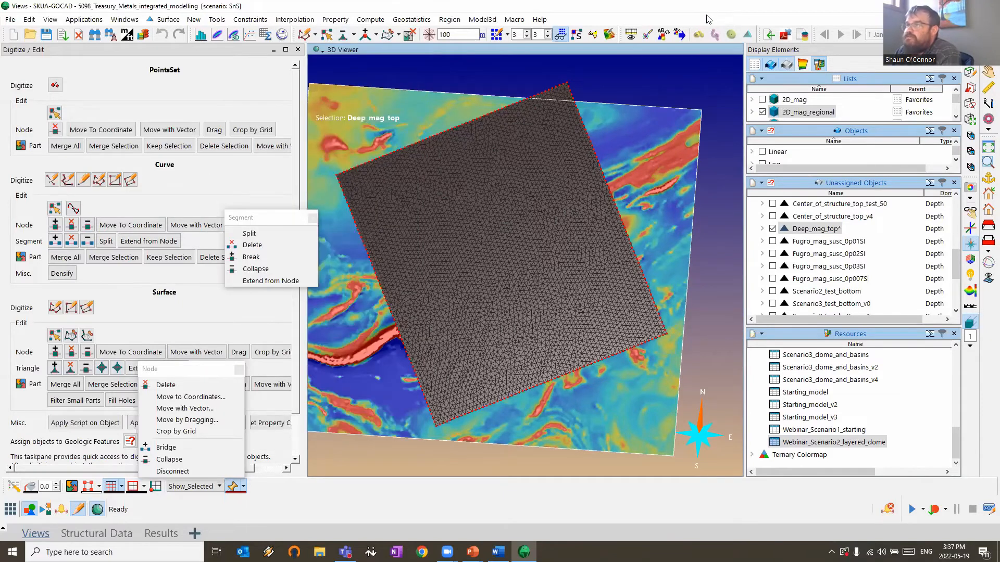
pyautogui.click(335, 19)
pyautogui.click(365, 210)
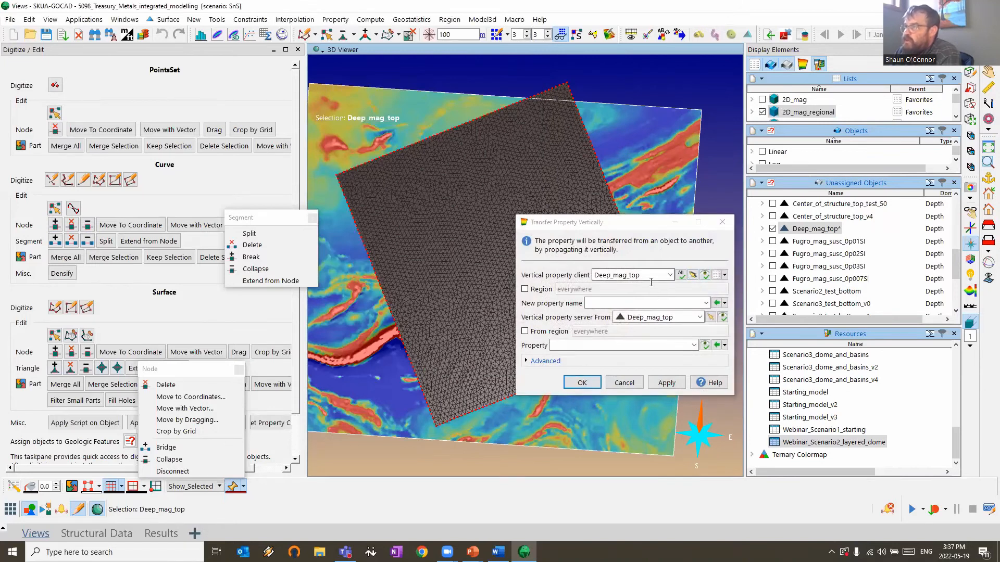
pyautogui.click(696, 319)
pyautogui.click(697, 339)
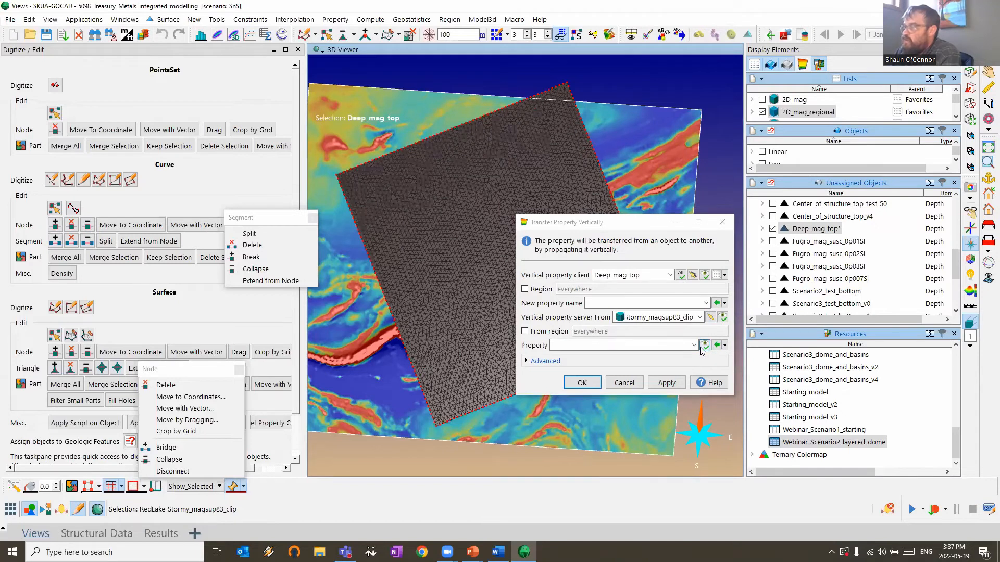
pyautogui.click(693, 346)
pyautogui.scroll(-2, 593, 419)
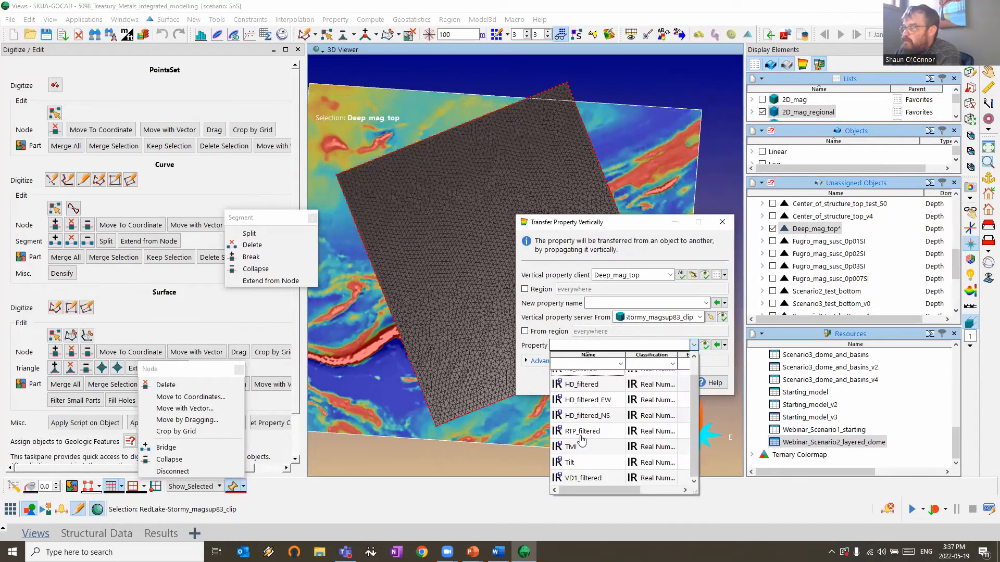
pyautogui.click(581, 434)
pyautogui.click(660, 384)
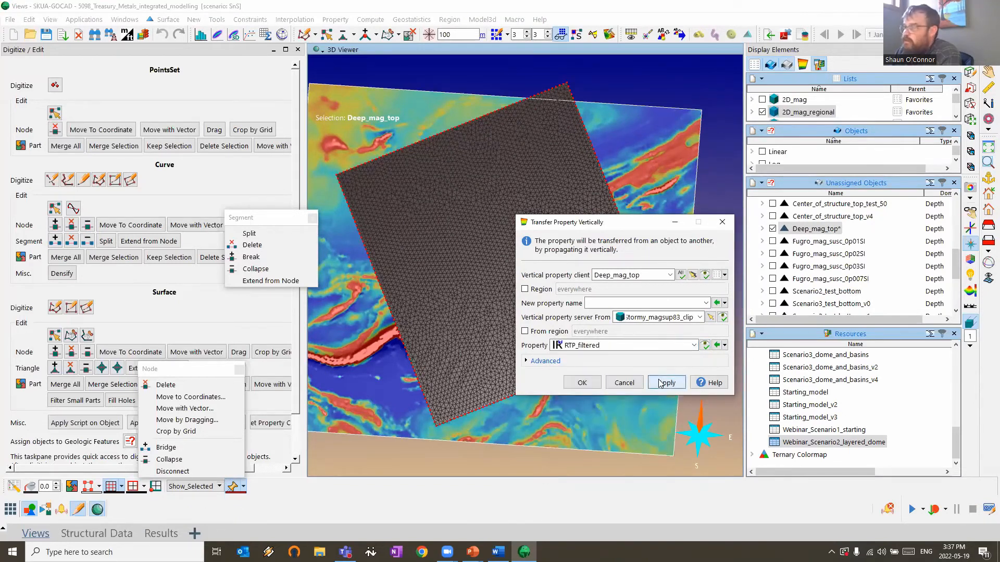
pyautogui.click(721, 222)
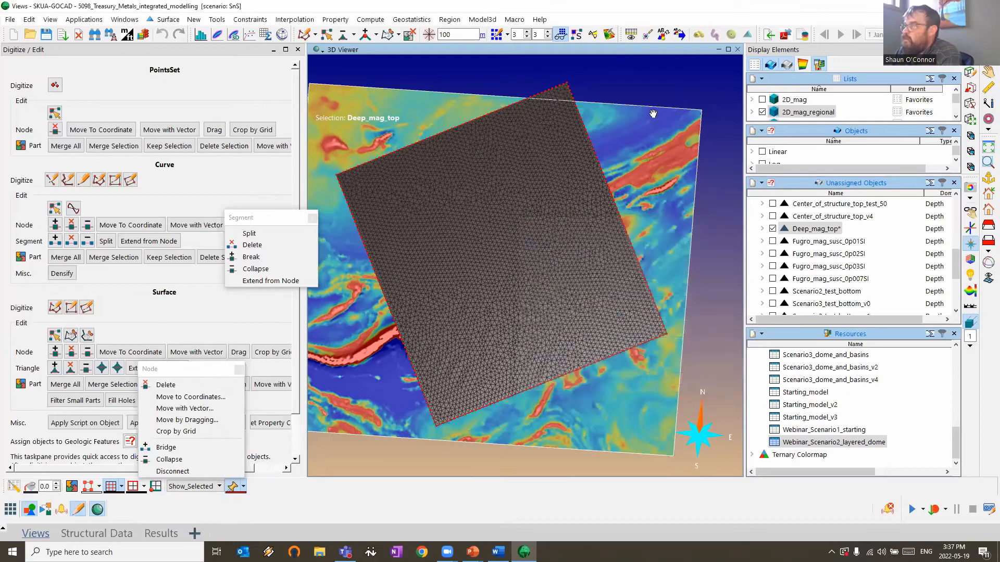
# Hide the regional magnetic map and colour the Deep_mag_top surface by its RTP_filtered property
pyautogui.rightClick(565, 91)
pyautogui.click(599, 256)
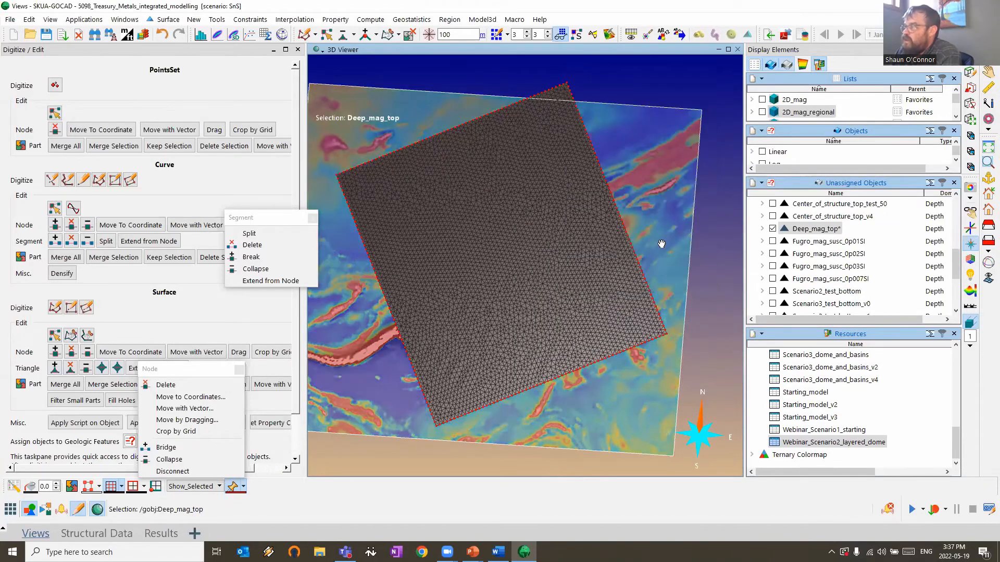
pyautogui.scroll(2, 800, 289)
pyautogui.click(762, 304)
pyautogui.scroll(-3, 768, 304)
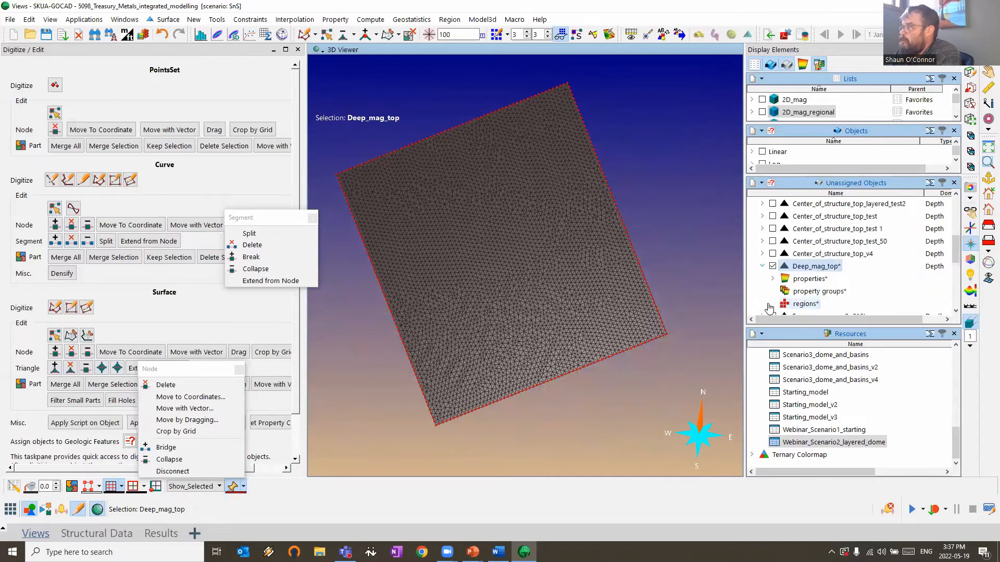
pyautogui.click(773, 204)
pyautogui.click(793, 216)
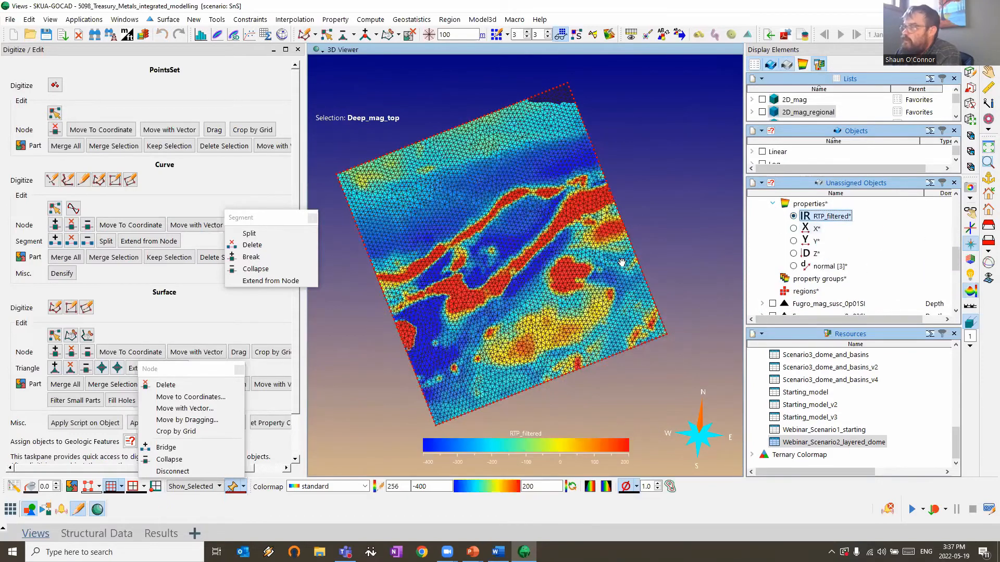
# View the coloured surface from above, close the Digitize / Edit pane and move the Segment palette clear of the surface
pyautogui.click(986, 226)
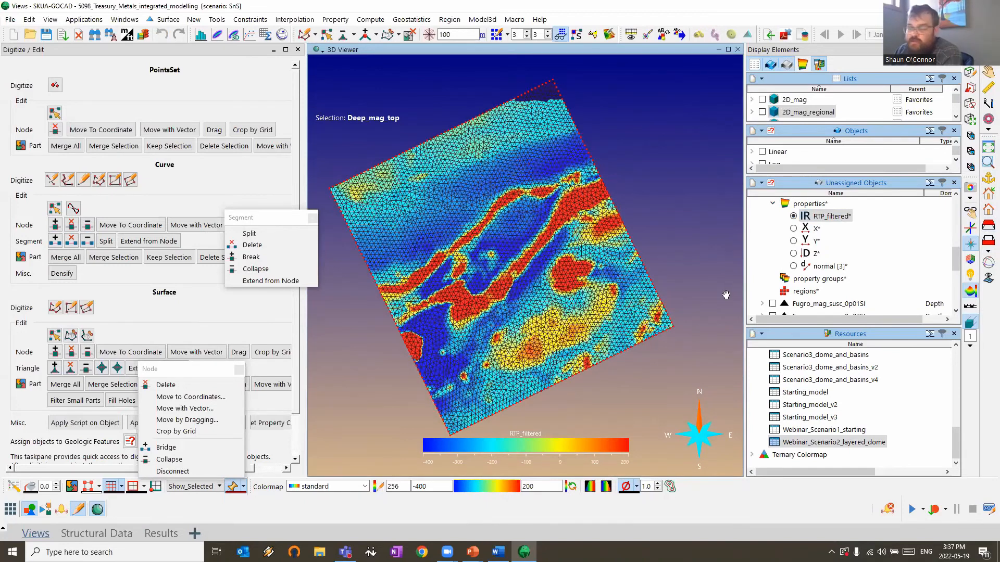
pyautogui.scroll(3, 483, 298)
pyautogui.moveTo(522, 301); pyautogui.dragTo(559, 303, button='middle')
pyautogui.scroll(1, 560, 304)
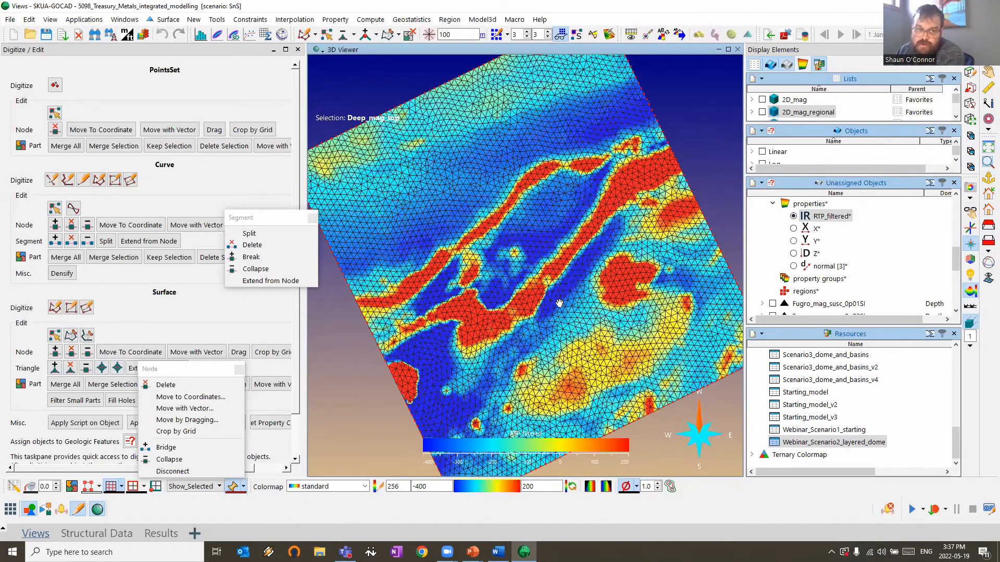
pyautogui.scroll(1, 560, 303)
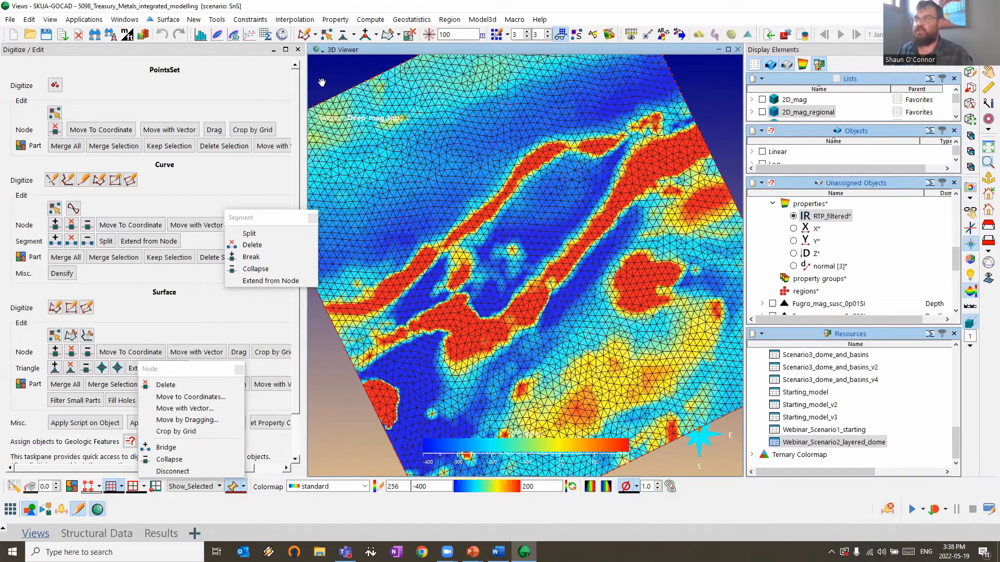
pyautogui.click(298, 50)
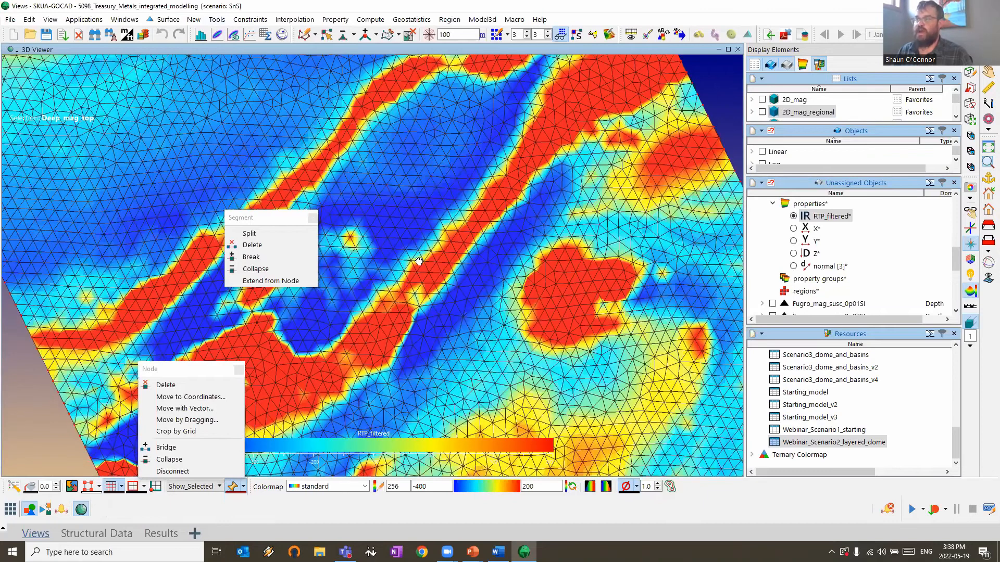
pyautogui.scroll(-3, 419, 261)
pyautogui.moveTo(204, 181); pyautogui.dragTo(309, 180, button='middle')
pyautogui.click(244, 217)
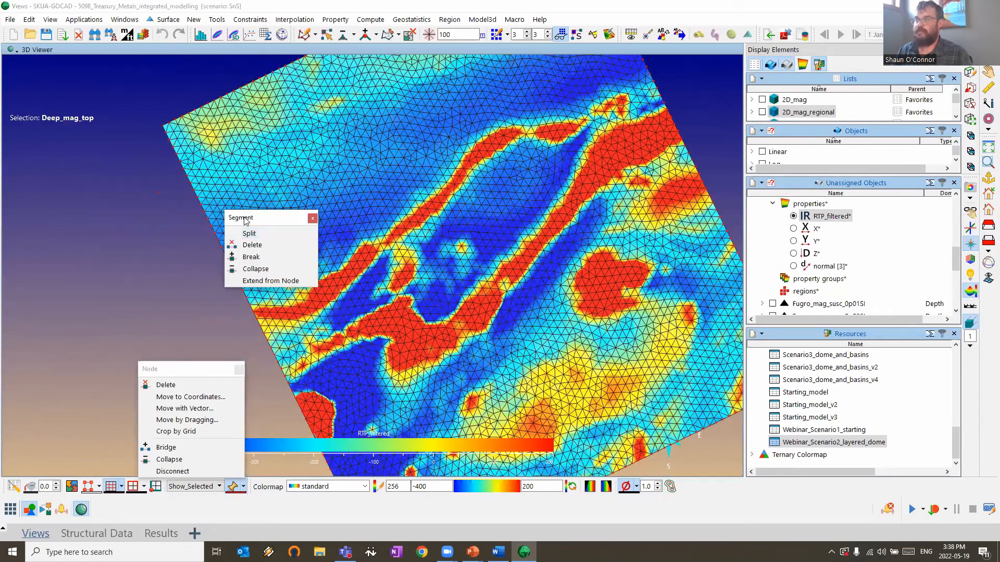
pyautogui.moveTo(244, 217); pyautogui.dragTo(86, 241)
# Open BSpline editing for Deep_mag_top and create a modeler from a rotated cage spanning the central band of red magnetic anomalies
pyautogui.click(217, 19)
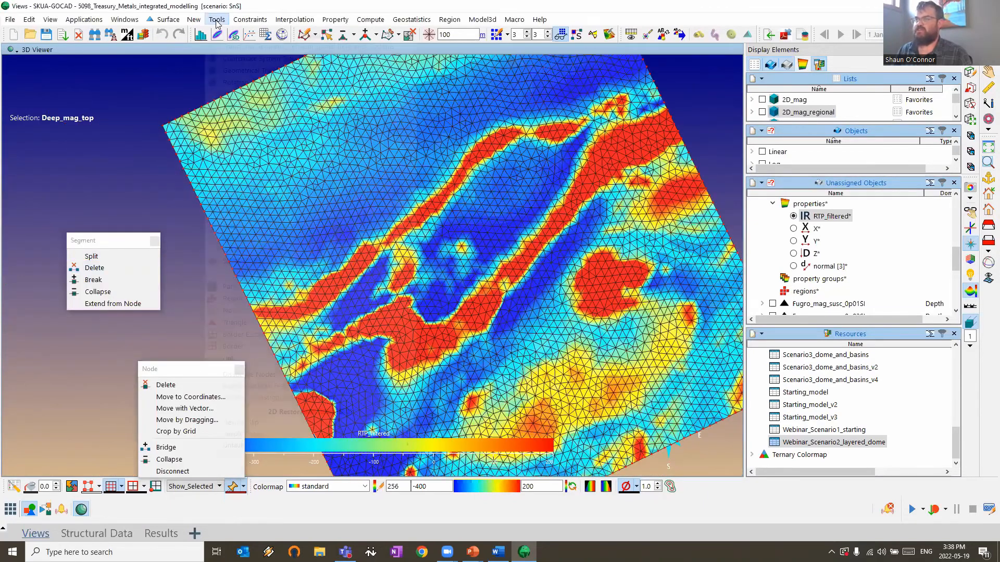
pyautogui.click(271, 262)
pyautogui.moveTo(352, 173); pyautogui.dragTo(137, 70)
pyautogui.click(127, 105)
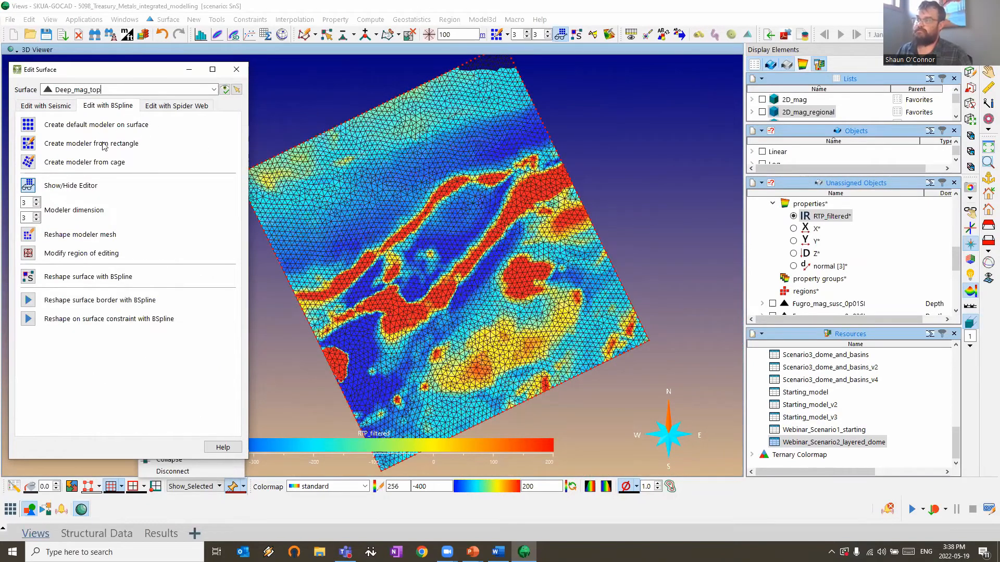
pyautogui.click(29, 162)
pyautogui.click(272, 266)
pyautogui.click(321, 367)
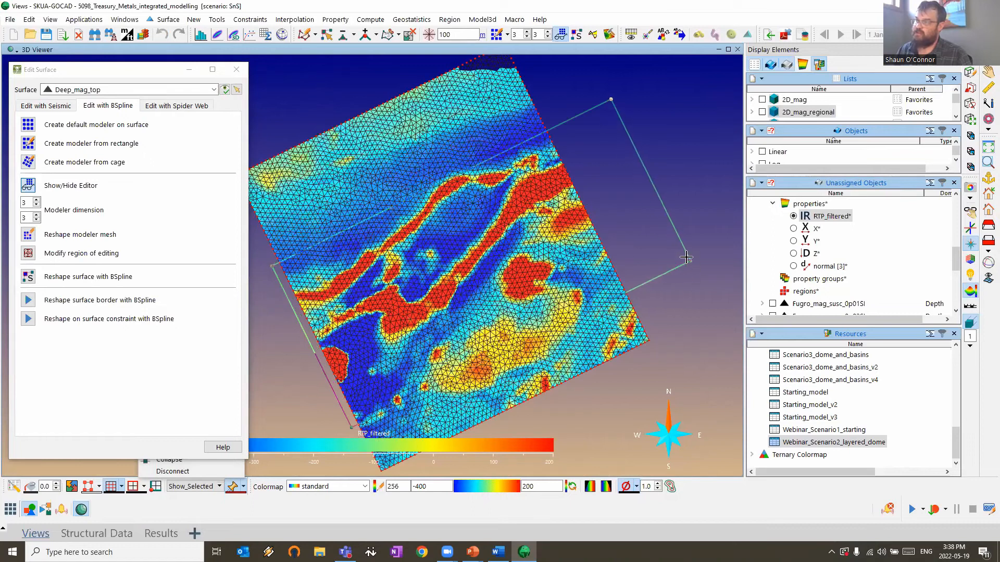
pyautogui.click(628, 216)
pyautogui.click(482, 188)
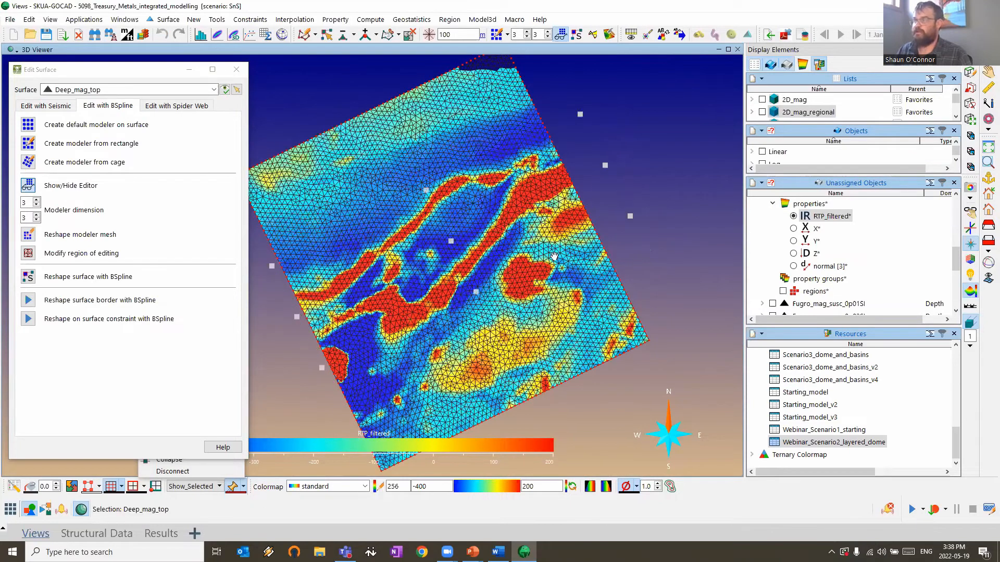
# Set the BSpline modeler dimension to 5 by 5 and tilt the view over the control nodes
pyautogui.click(36, 200)
pyautogui.click(36, 200)
pyautogui.click(37, 214)
pyautogui.click(37, 215)
pyautogui.moveTo(513, 347); pyautogui.dragTo(403, 263)
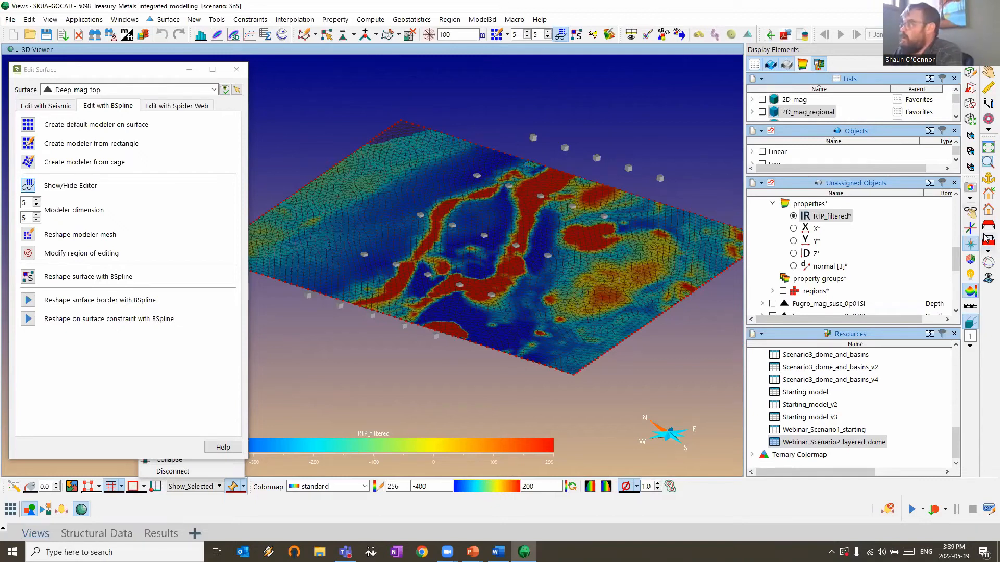
# Activate reshaping of the surface with BSpline and change the modeler dimension to 5 by 7
pyautogui.click(28, 277)
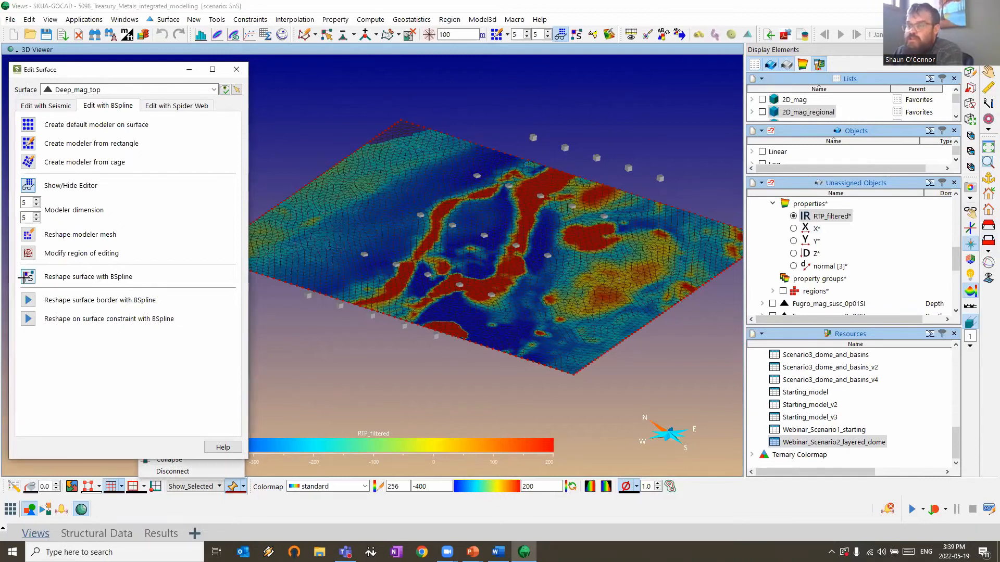
pyautogui.click(985, 227)
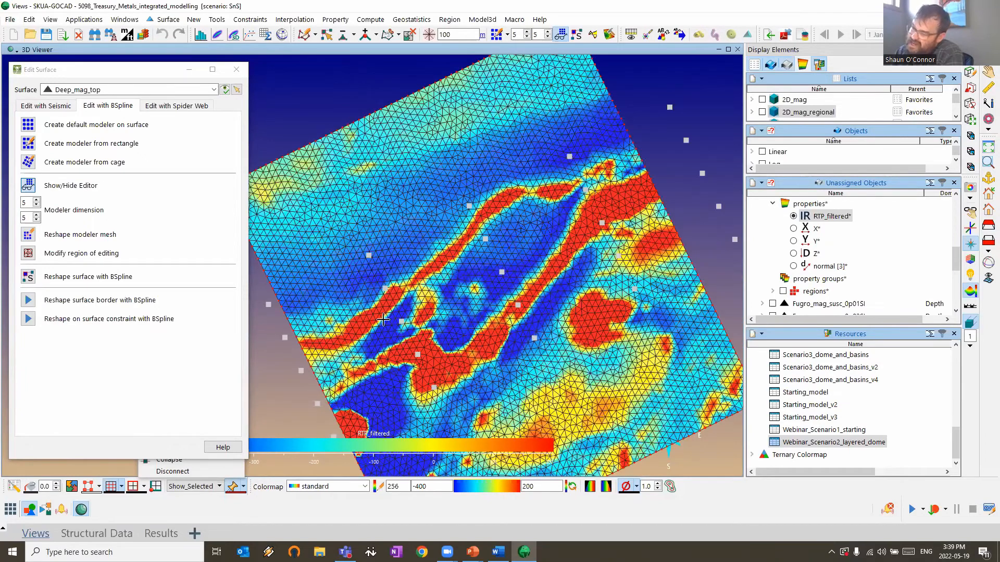
pyautogui.scroll(1, 497, 370)
pyautogui.scroll(3, 501, 373)
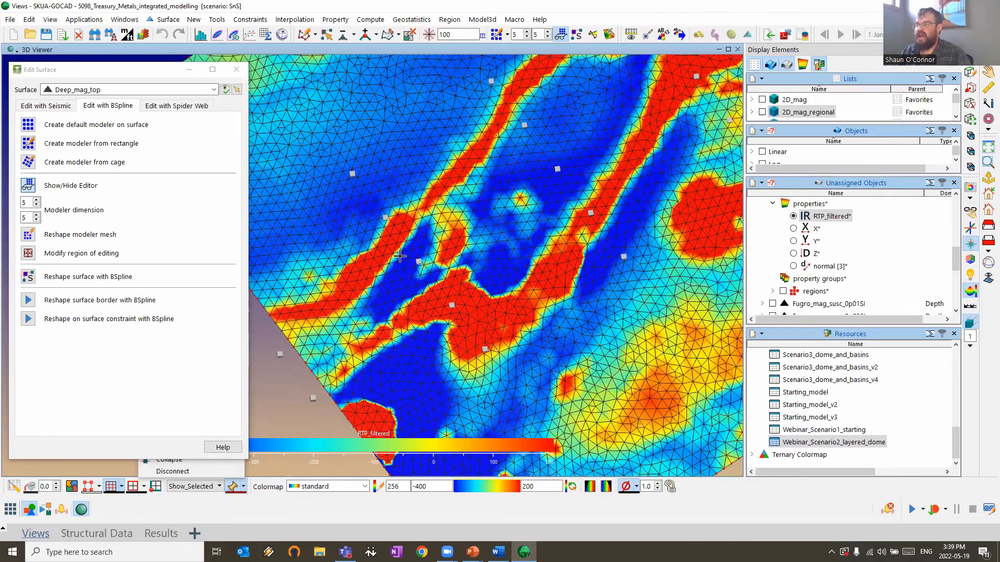
pyautogui.moveTo(400, 255); pyautogui.dragTo(437, 241)
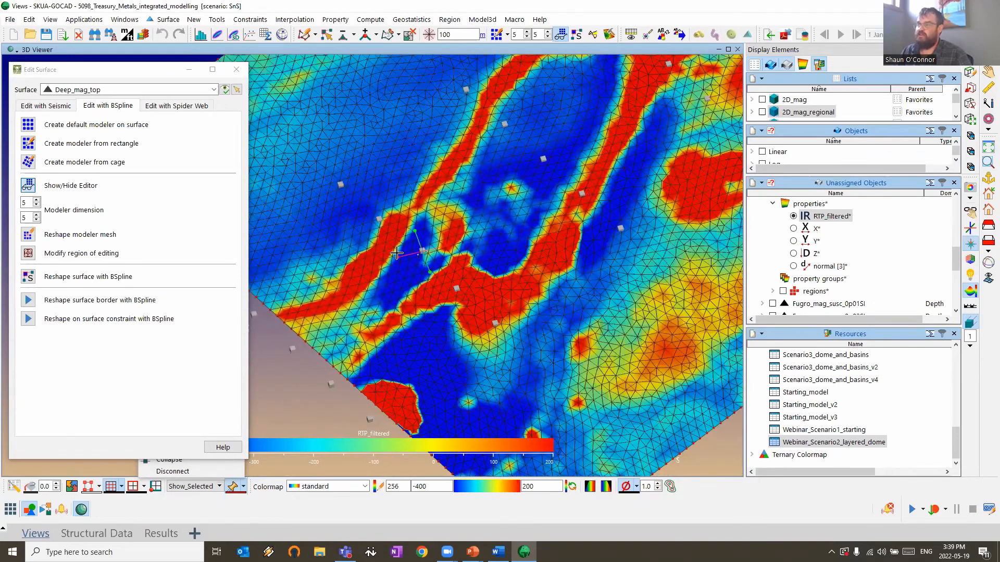
pyautogui.click(36, 200)
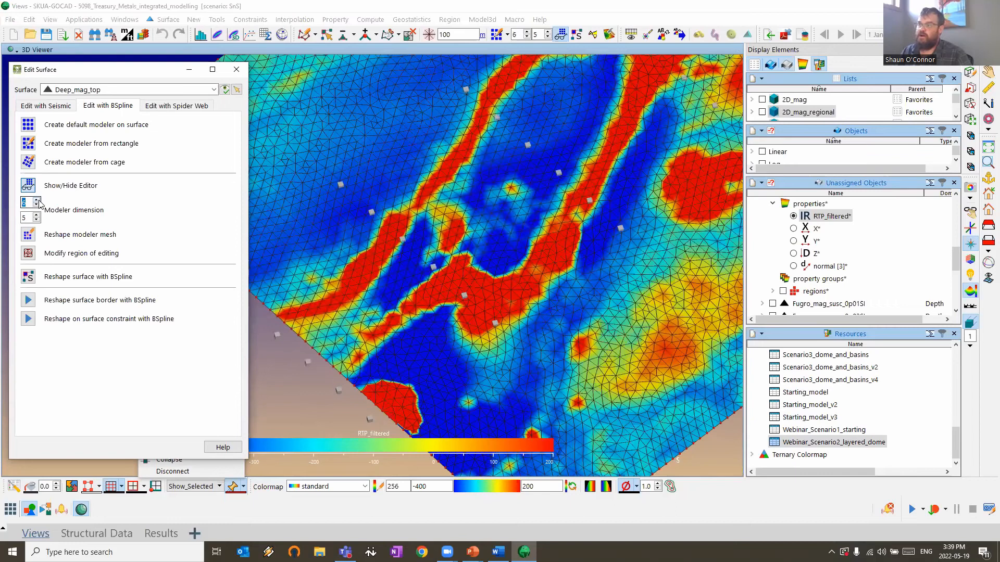
pyautogui.click(37, 200)
pyautogui.click(36, 204)
pyautogui.click(36, 205)
pyautogui.click(37, 216)
pyautogui.click(37, 216)
# Try to reshape the surface with a control node near the western anomalies and undo the last move
pyautogui.moveTo(498, 234); pyautogui.dragTo(492, 217)
pyautogui.moveTo(377, 281); pyautogui.dragTo(430, 222)
pyautogui.hotkey('ctrl', 'z')
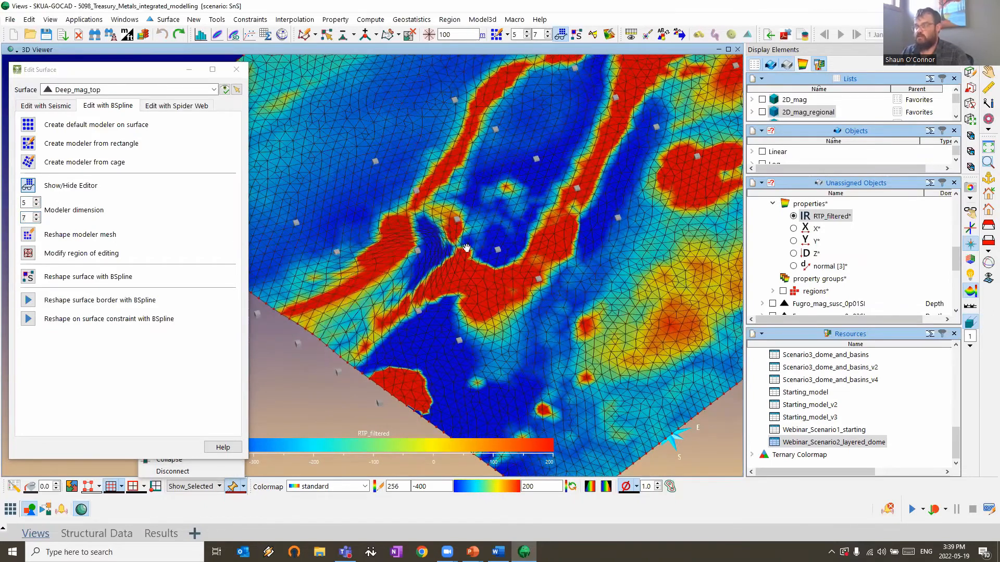
# Reactivate BSpline reshaping and pull control nodes upward around the western anomalies to form a steep dome
pyautogui.moveTo(386, 286)
pyautogui.mouseDown()
pyautogui.moveTo(396, 284)
pyautogui.moveTo(397, 303)
pyautogui.mouseUp()
pyautogui.click(25, 278)
pyautogui.moveTo(522, 280); pyautogui.dragTo(450, 103)
pyautogui.moveTo(582, 278); pyautogui.dragTo(465, 217)
pyautogui.moveTo(489, 155); pyautogui.dragTo(406, 307)
pyautogui.moveTo(587, 298); pyautogui.dragTo(559, 182)
pyautogui.moveTo(686, 264); pyautogui.dragTo(445, 342)
pyautogui.moveTo(389, 283); pyautogui.dragTo(436, 322)
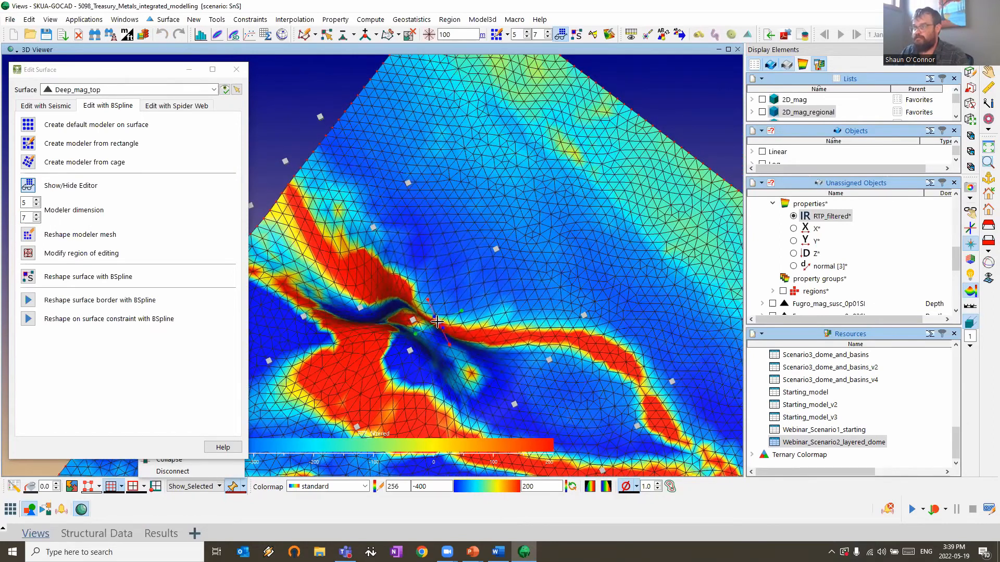
# Push down the control nodes just east of the dome to start a basin between the two red magnetic bands
pyautogui.moveTo(504, 347); pyautogui.dragTo(471, 331)
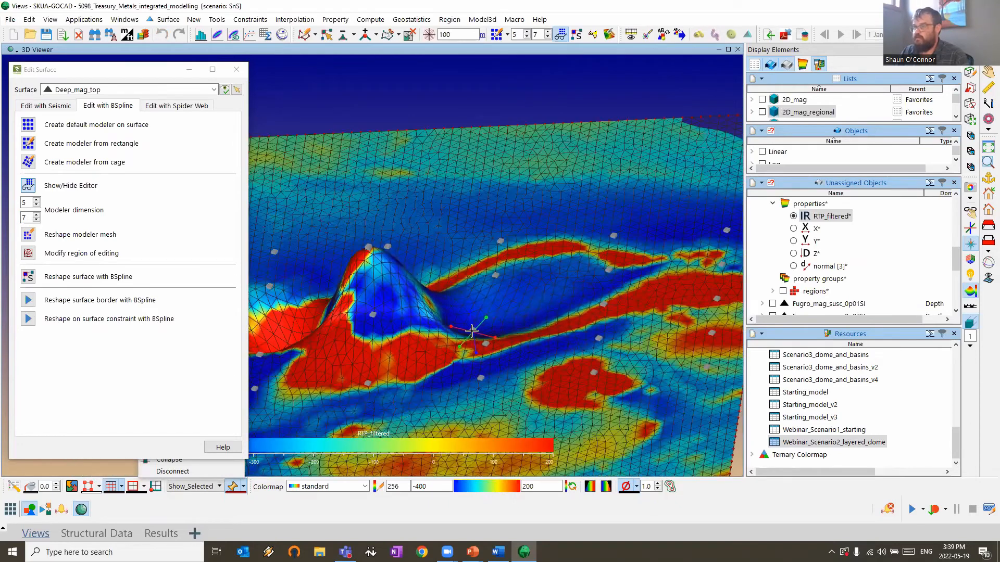
pyautogui.moveTo(487, 289); pyautogui.dragTo(456, 270)
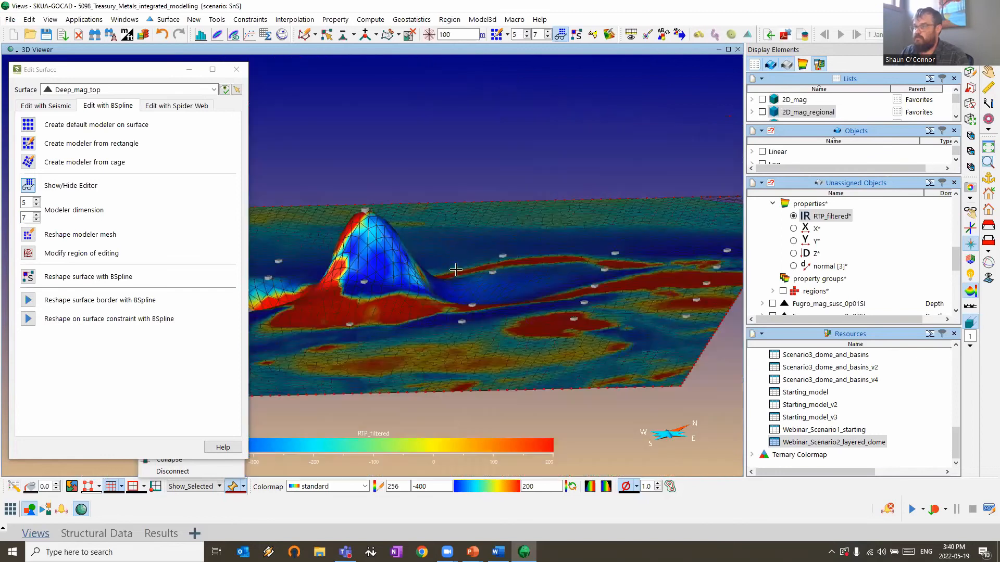
pyautogui.moveTo(464, 307); pyautogui.dragTo(454, 342)
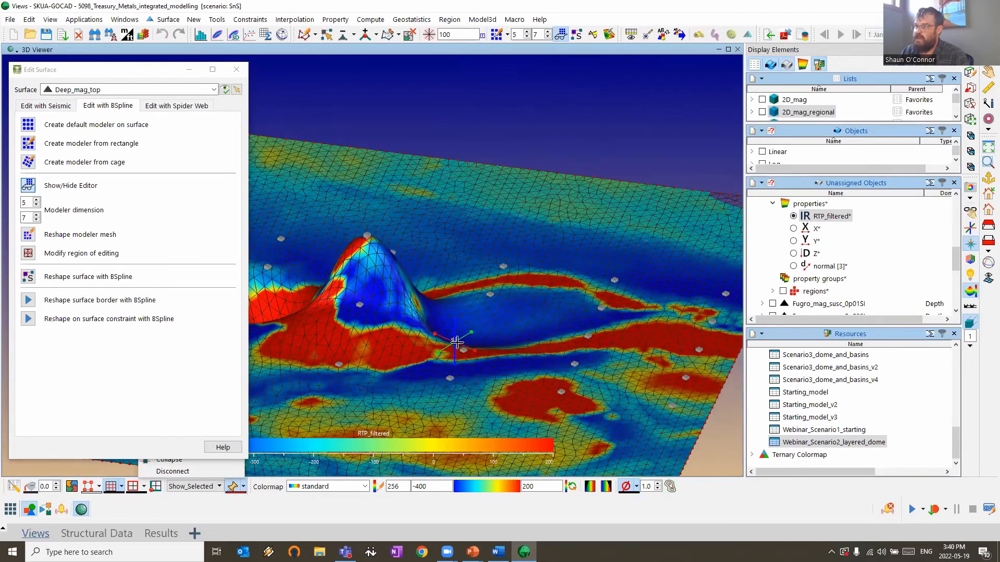
pyautogui.moveTo(514, 312); pyautogui.dragTo(370, 316)
pyautogui.moveTo(363, 357); pyautogui.dragTo(357, 414)
# Lower the control nodes farther east between the red bands to extend the basin along the lens-shaped magnetic low
pyautogui.moveTo(525, 336); pyautogui.dragTo(514, 299)
pyautogui.moveTo(449, 335); pyautogui.dragTo(494, 353)
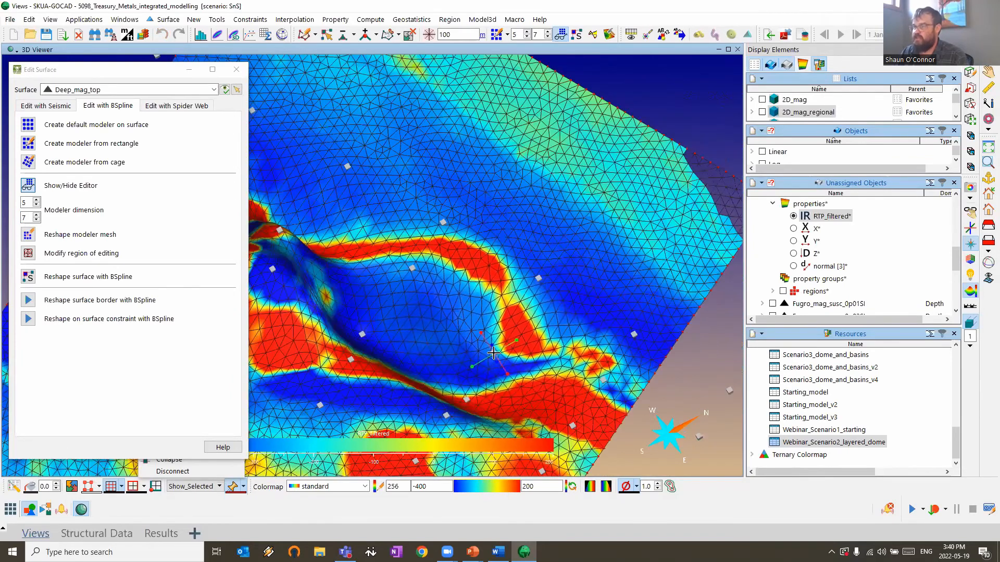
pyautogui.moveTo(411, 268); pyautogui.dragTo(403, 303)
pyautogui.moveTo(527, 264); pyautogui.dragTo(560, 276)
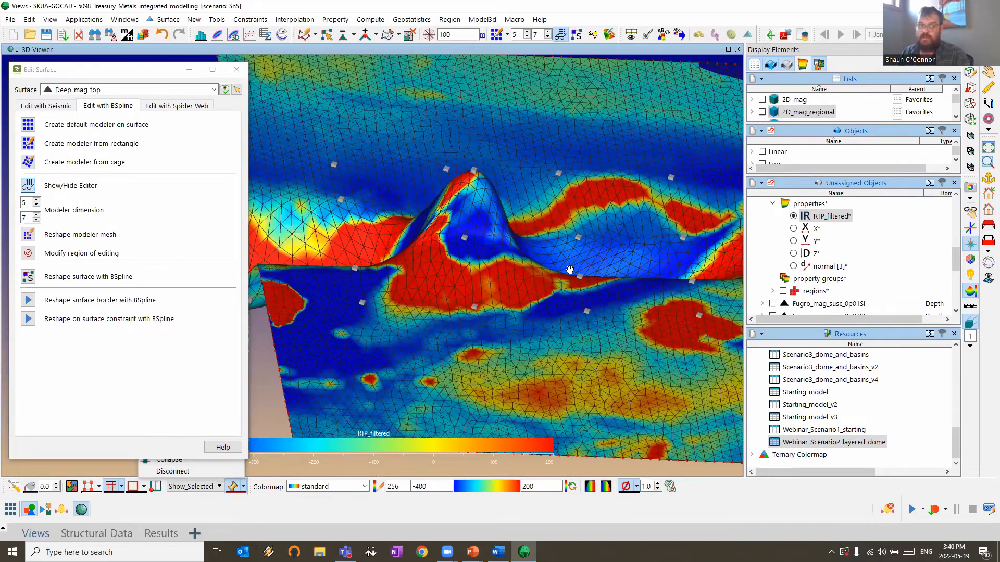
pyautogui.moveTo(618, 231); pyautogui.dragTo(380, 209)
pyautogui.moveTo(618, 226); pyautogui.dragTo(552, 259)
pyautogui.scroll(-3, 552, 258)
pyautogui.moveTo(479, 254); pyautogui.dragTo(391, 334)
# Hide the BSpline control nodes, close the Edit Surface dialog and inspect the reshaped Deep_mag_top surface at an angle
pyautogui.click(237, 82)
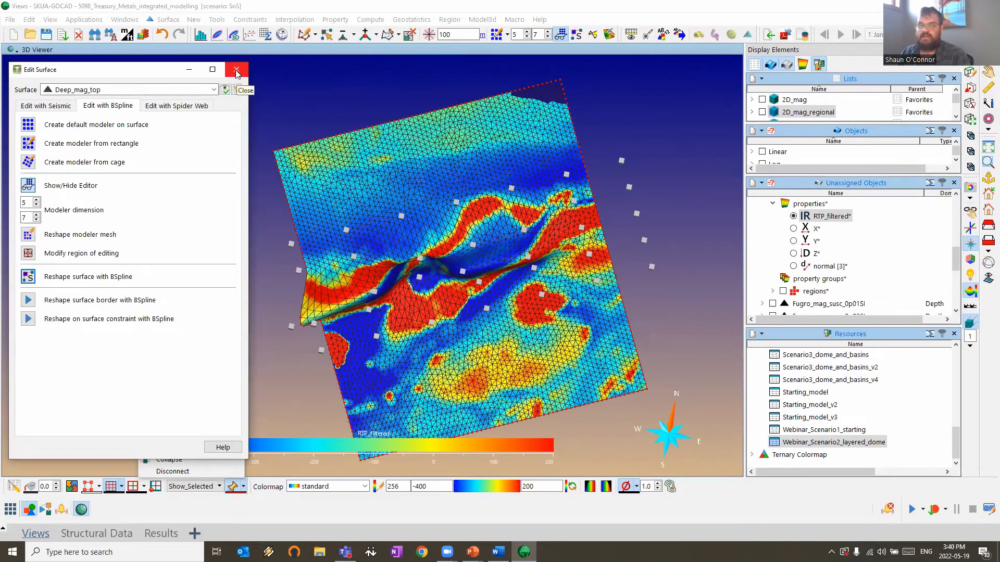
pyautogui.click(28, 185)
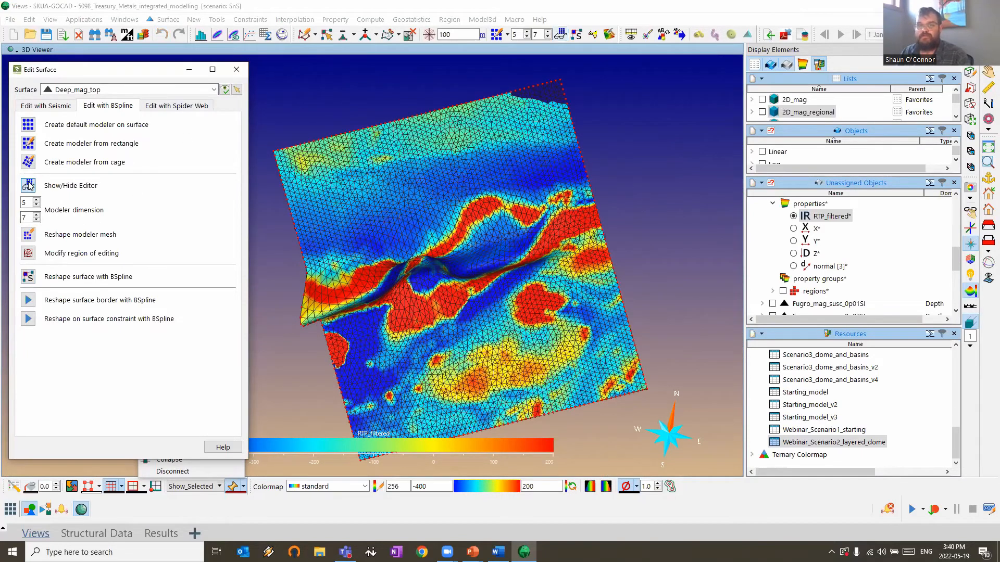
pyautogui.click(233, 73)
pyautogui.moveTo(511, 170); pyautogui.dragTo(462, 341)
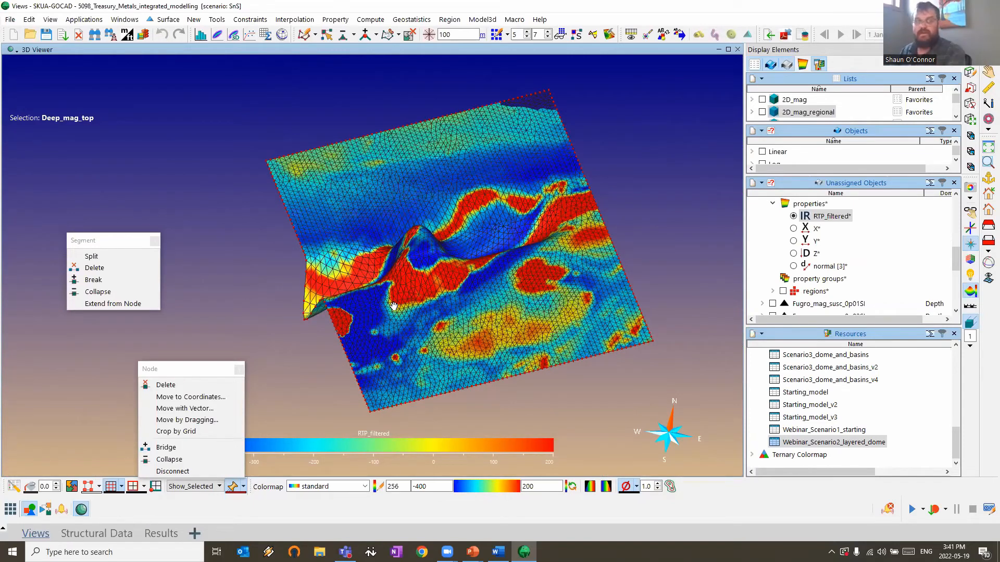
pyautogui.moveTo(406, 364); pyautogui.dragTo(487, 324)
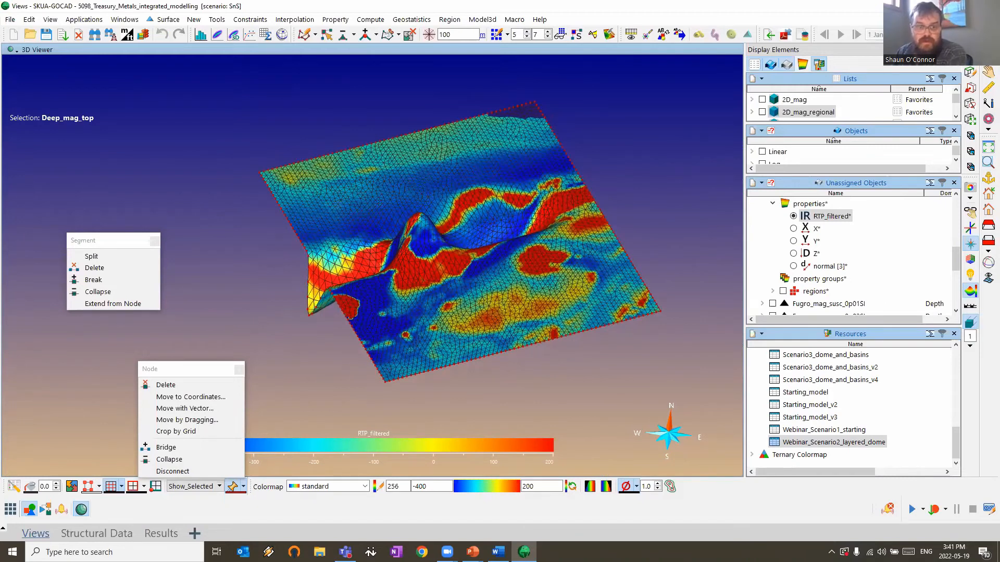
# Show the 2D_mag_regional map with the Deep_mag_top surface and compare the dome with the magnetic pattern
pyautogui.moveTo(350, 272); pyautogui.dragTo(563, 238)
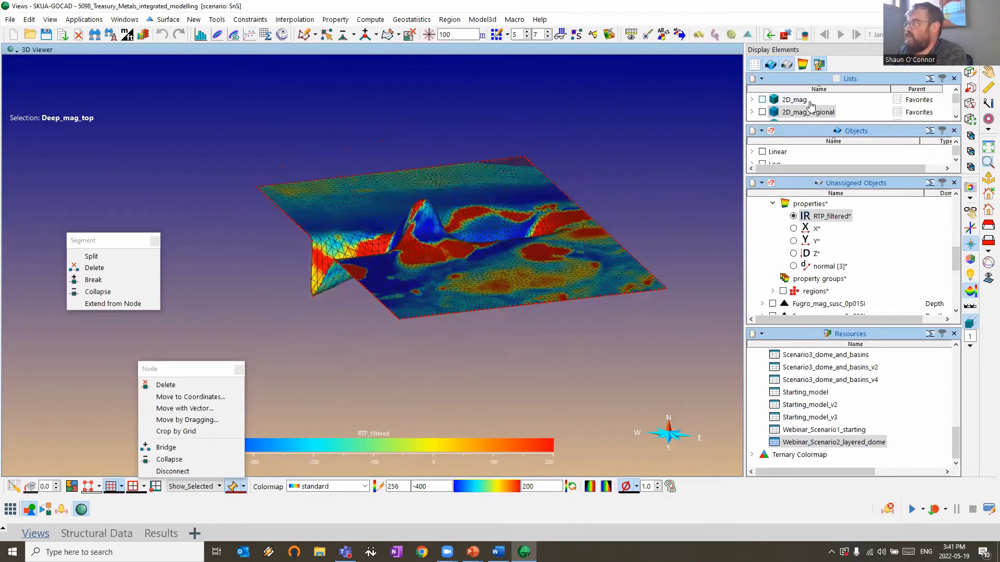
pyautogui.click(761, 113)
pyautogui.moveTo(459, 281); pyautogui.dragTo(429, 246)
pyautogui.moveTo(434, 299); pyautogui.dragTo(412, 226)
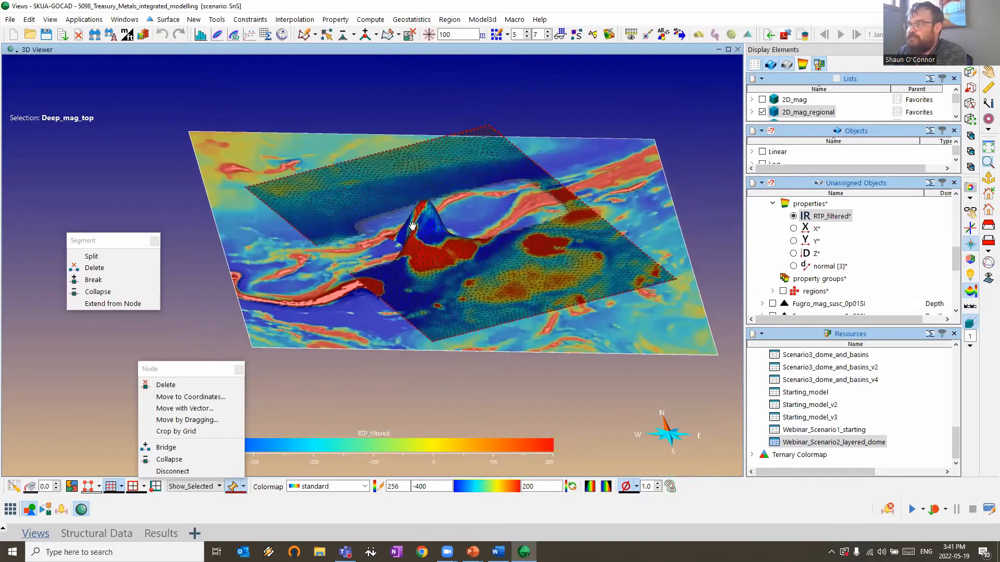
pyautogui.moveTo(384, 192); pyautogui.dragTo(365, 172)
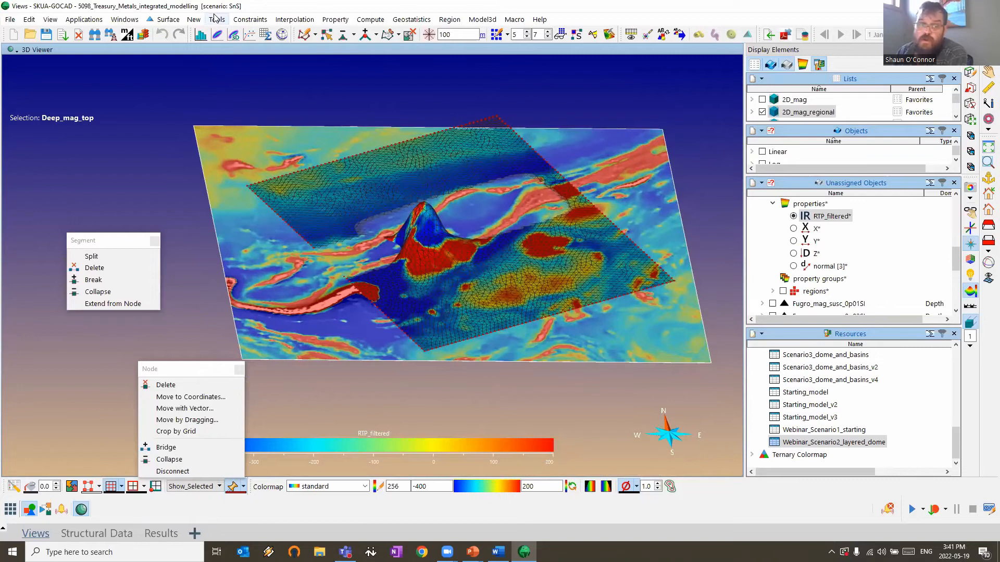
pyautogui.click(216, 20)
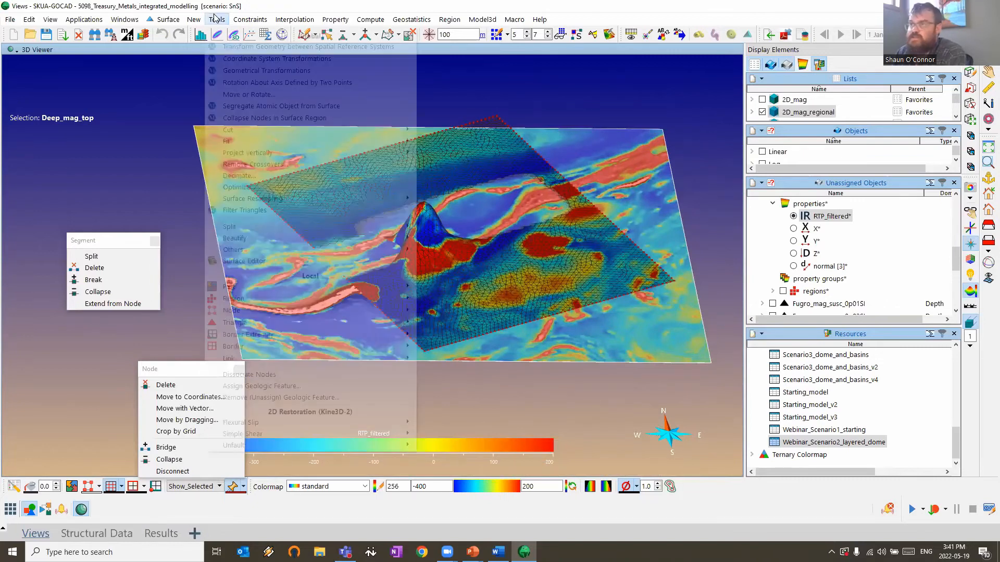
pyautogui.click(262, 105)
pyautogui.click(560, 112)
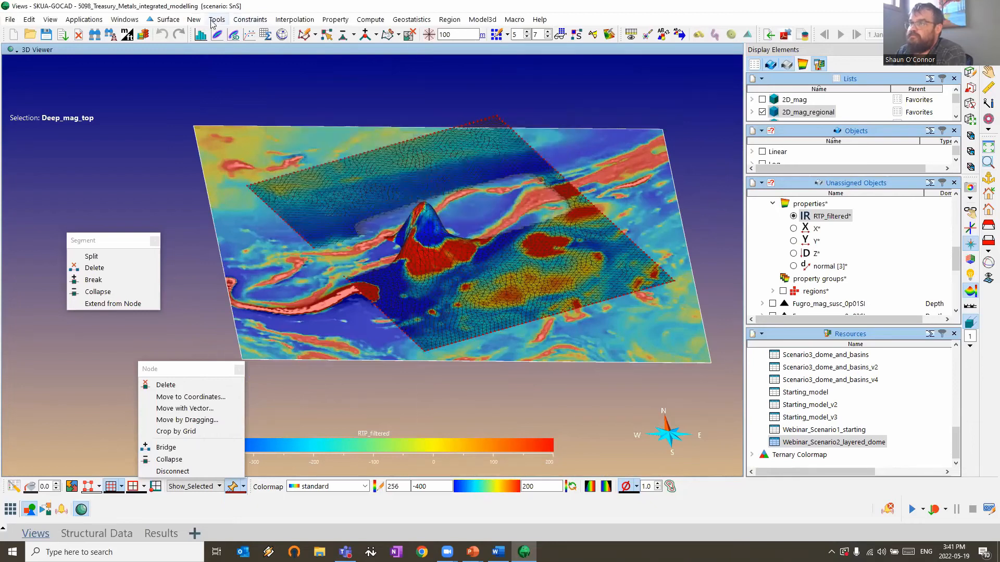
# Translate the Deep_mag_top surface by -50 in Z with Move or Rotate Objects
pyautogui.click(216, 19)
pyautogui.click(250, 94)
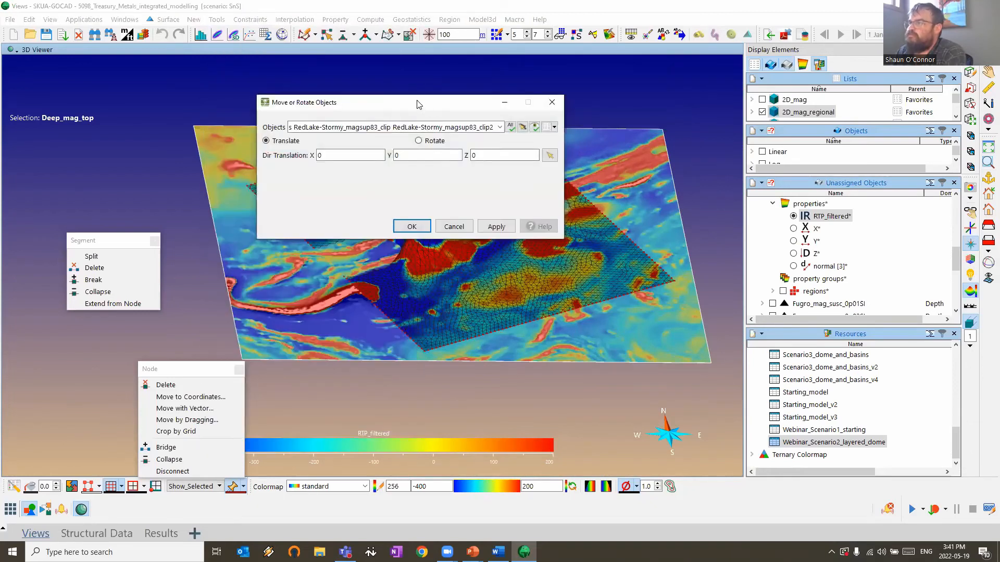
pyautogui.moveTo(419, 100); pyautogui.dragTo(223, 89)
pyautogui.click(419, 227)
pyautogui.moveTo(542, 211); pyautogui.dragTo(459, 211)
pyautogui.doubleClick(297, 138)
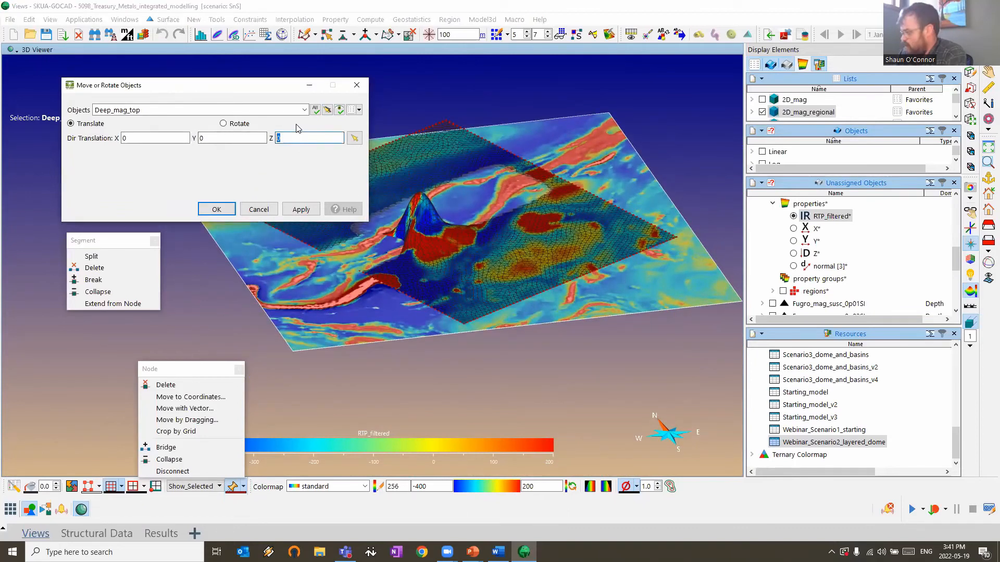
pyautogui.write('-50')
pyautogui.click(301, 209)
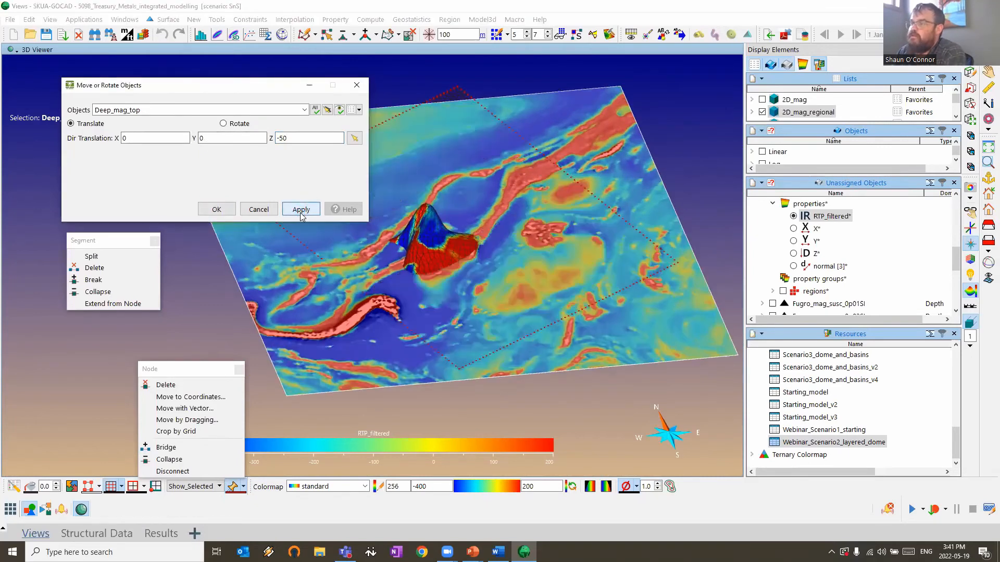
# Apply the -50 Z translation to Deep_mag_top again, check the dome against the regional map and close the Move or Rotate Objects dialog
pyautogui.moveTo(529, 230); pyautogui.dragTo(497, 278)
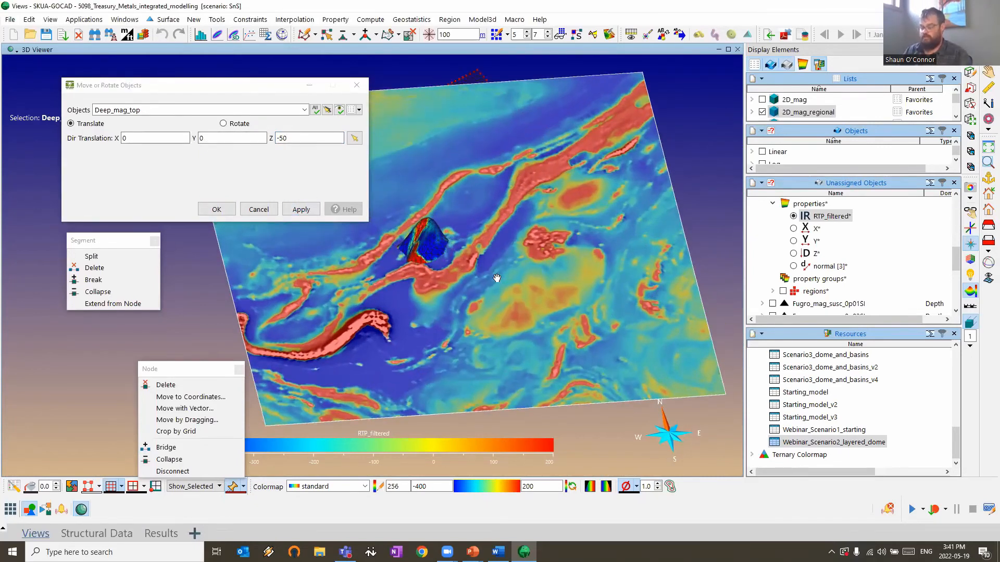
pyautogui.moveTo(502, 232); pyautogui.dragTo(526, 229)
pyautogui.moveTo(482, 141); pyautogui.dragTo(357, 259)
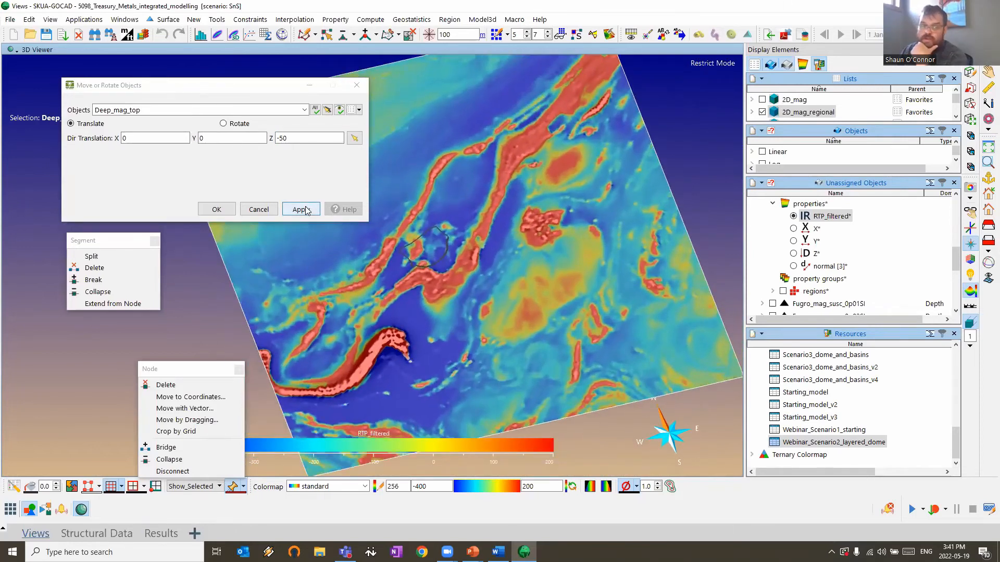
pyautogui.moveTo(596, 203); pyautogui.dragTo(441, 260)
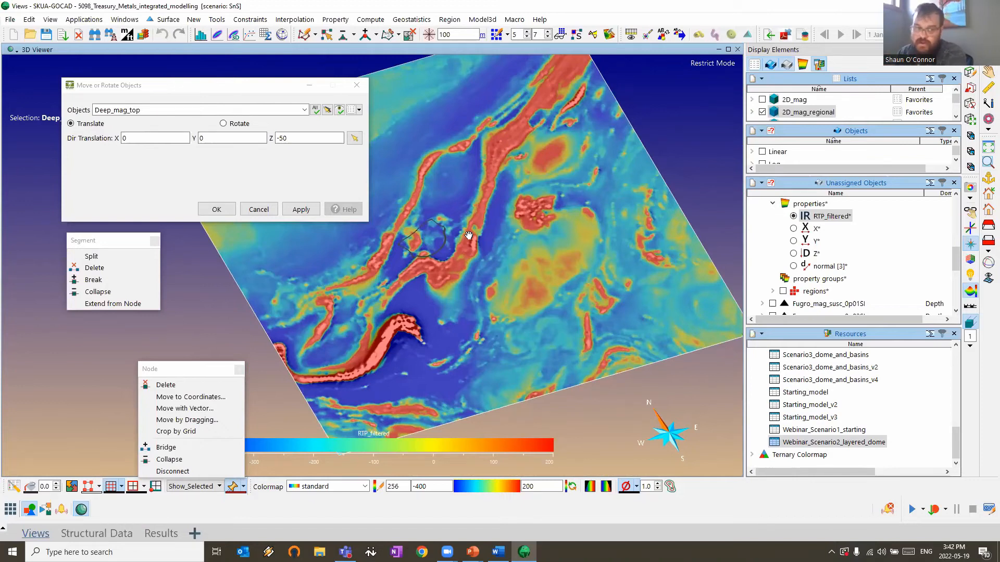
pyautogui.click(295, 208)
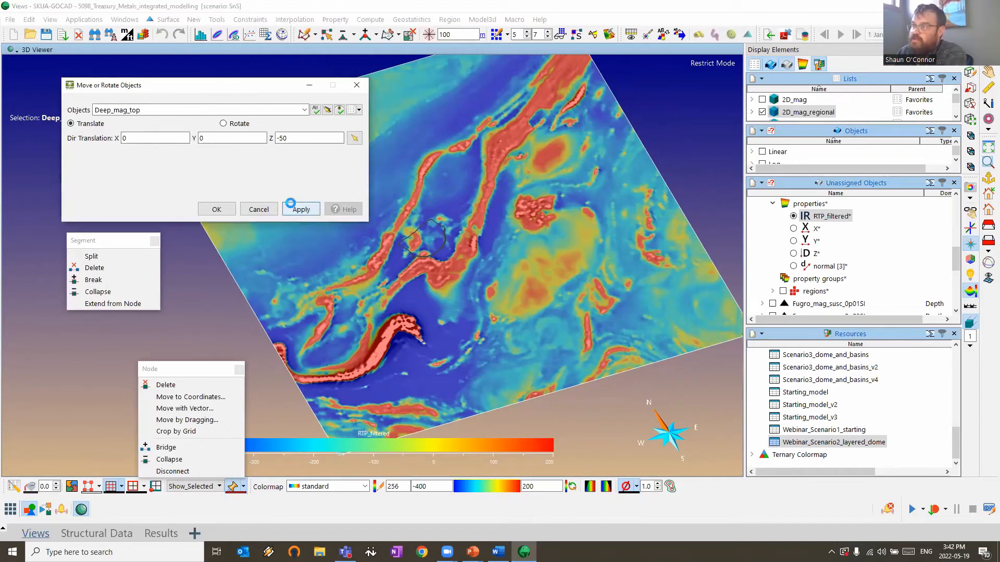
pyautogui.moveTo(467, 244); pyautogui.dragTo(380, 238)
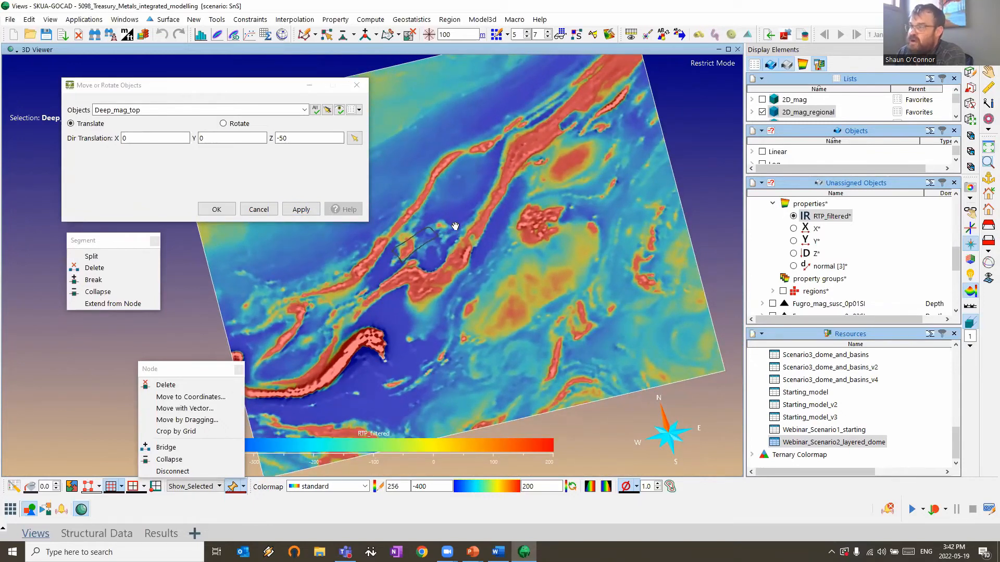
pyautogui.moveTo(498, 301); pyautogui.dragTo(423, 233)
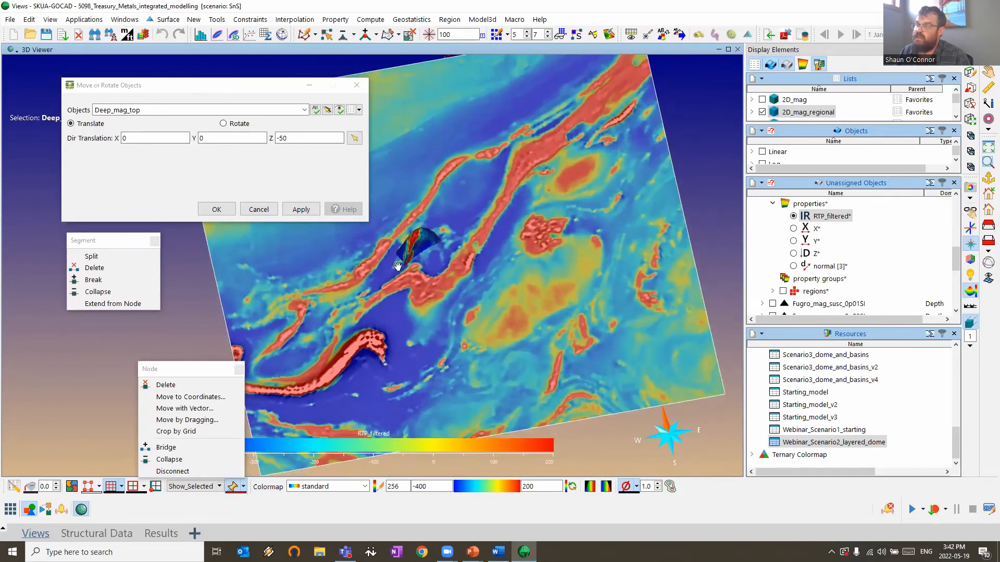
pyautogui.moveTo(466, 261); pyautogui.dragTo(495, 197)
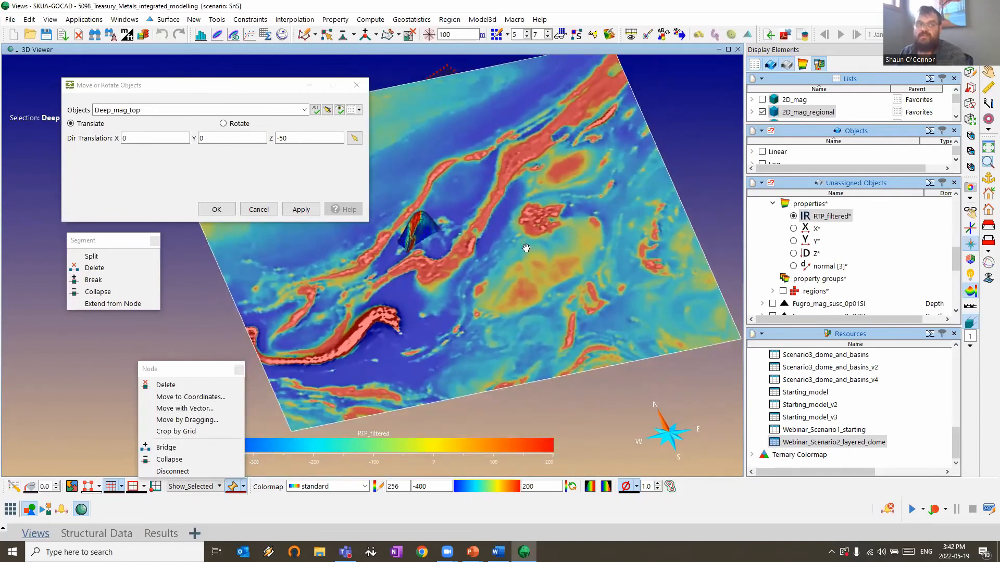
pyautogui.click(357, 85)
# Open the Webinar_Scenario2_layered_dome table for editing, widen it and delete the event 0 row for Scenario3_test_bottom_v1
pyautogui.moveTo(455, 248); pyautogui.dragTo(487, 354)
pyautogui.scroll(-3, 487, 312)
pyautogui.scroll(2, 809, 243)
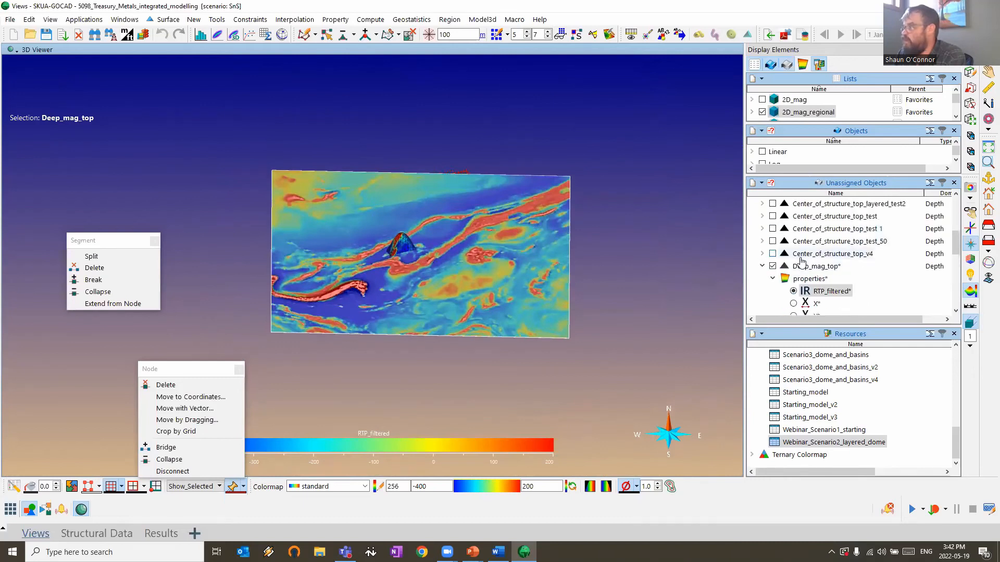
pyautogui.rightClick(822, 444)
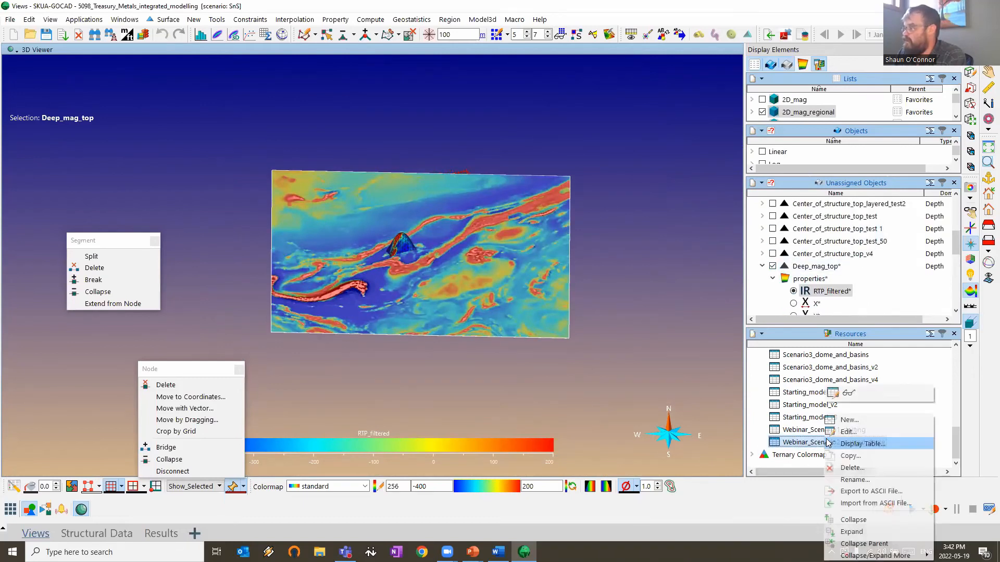
pyautogui.click(865, 431)
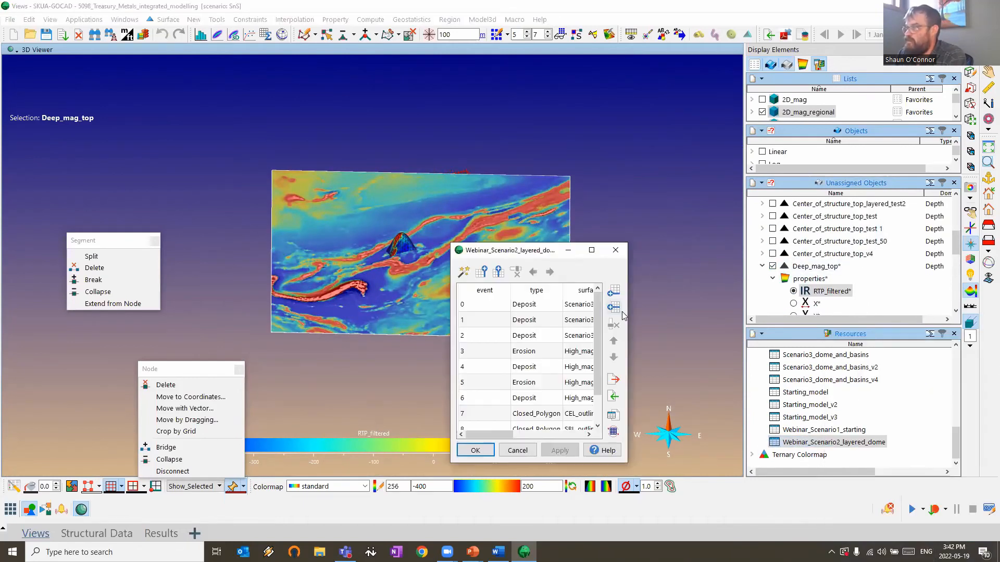
pyautogui.moveTo(630, 320); pyautogui.dragTo(832, 320)
pyautogui.moveTo(617, 290); pyautogui.dragTo(719, 290)
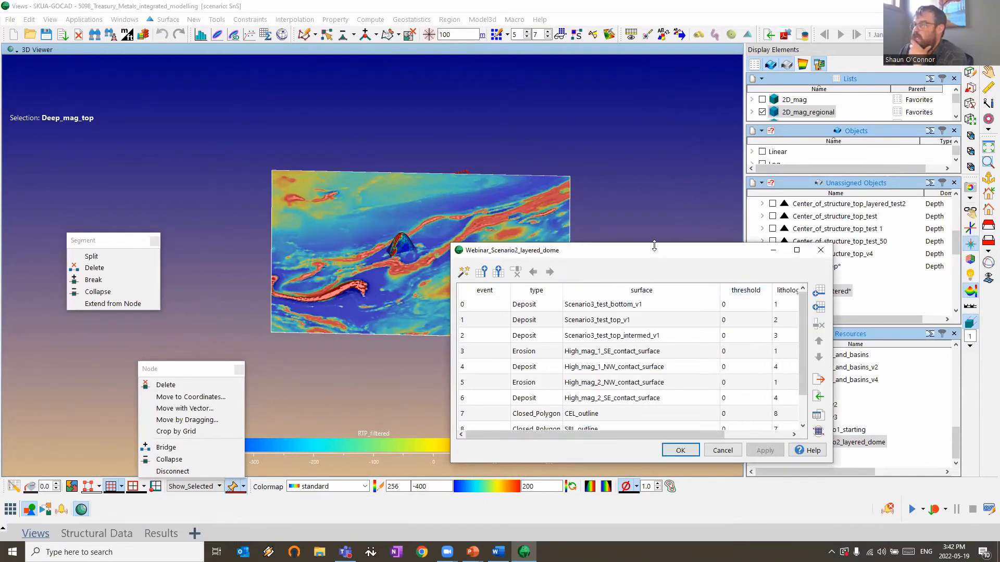
pyautogui.click(460, 307)
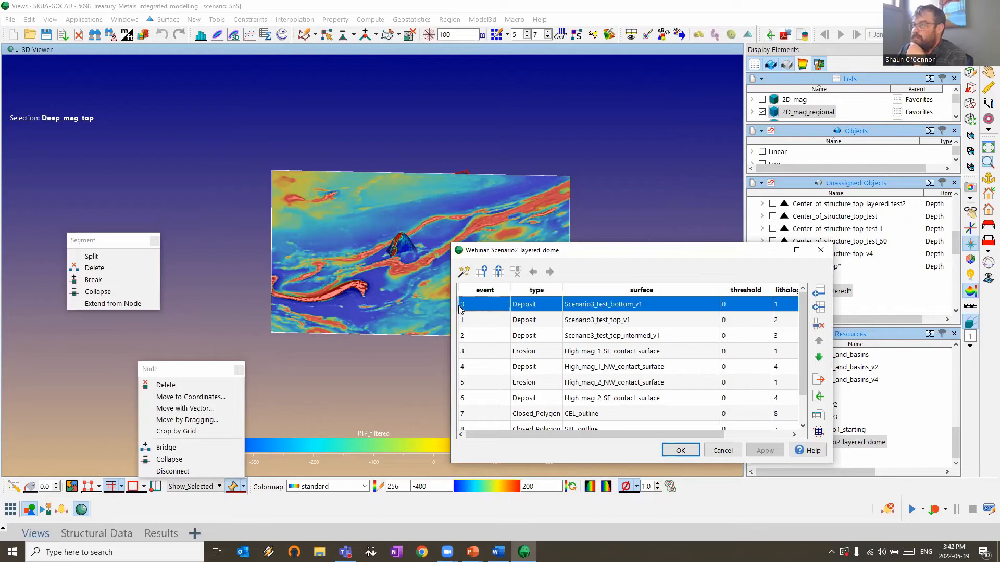
pyautogui.click(819, 325)
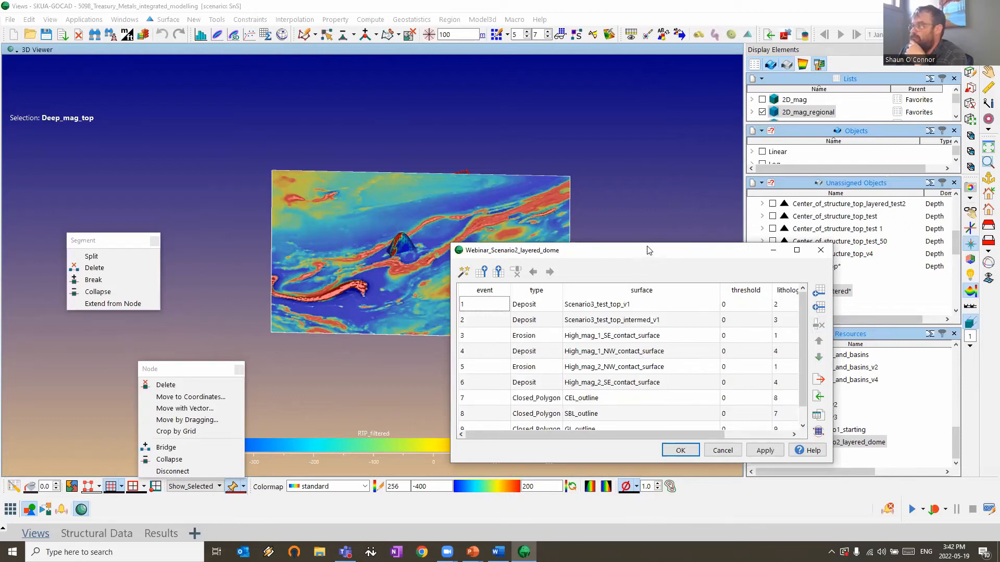
# Copy the Deep_mag_top name from its rename dialog and enter it as the surface of event 1 in the table
pyautogui.moveTo(648, 251); pyautogui.dragTo(386, 217)
pyautogui.rightClick(850, 265)
pyautogui.click(843, 308)
pyautogui.hotkey('ctrl', 'c')
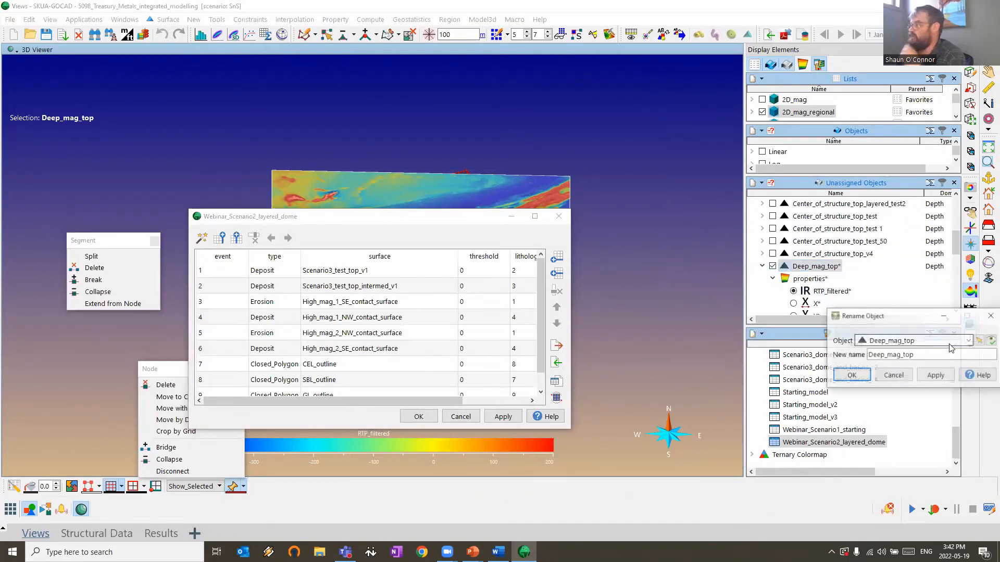
pyautogui.doubleClick(347, 269)
pyautogui.hotkey('ctrl', 'v')
pyautogui.click(380, 284)
pyautogui.click(350, 274)
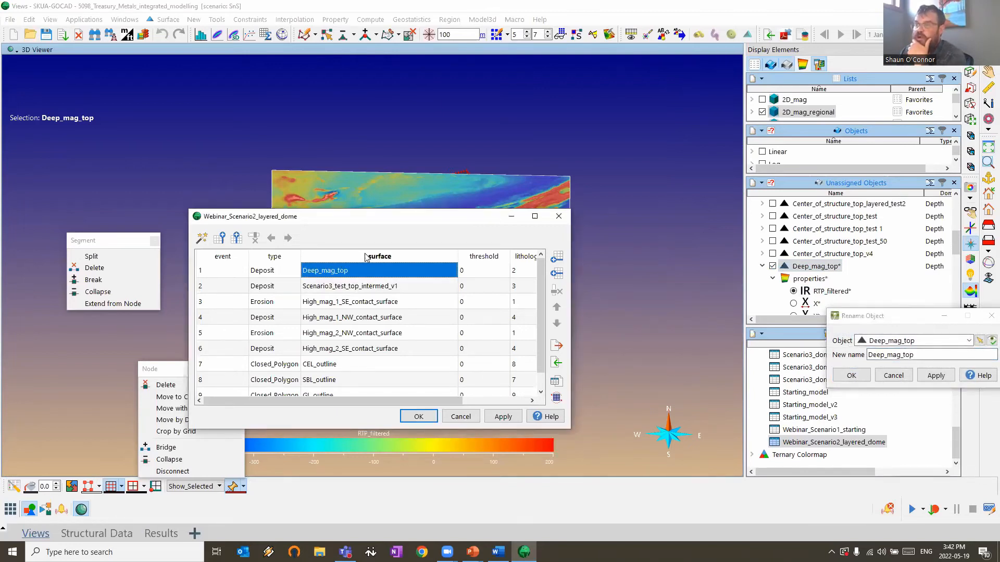
# Consult the Starting_model classification, set the lithologyValue of the Deep_mag_top event to 1, and close the table and classification editor
pyautogui.click(523, 270)
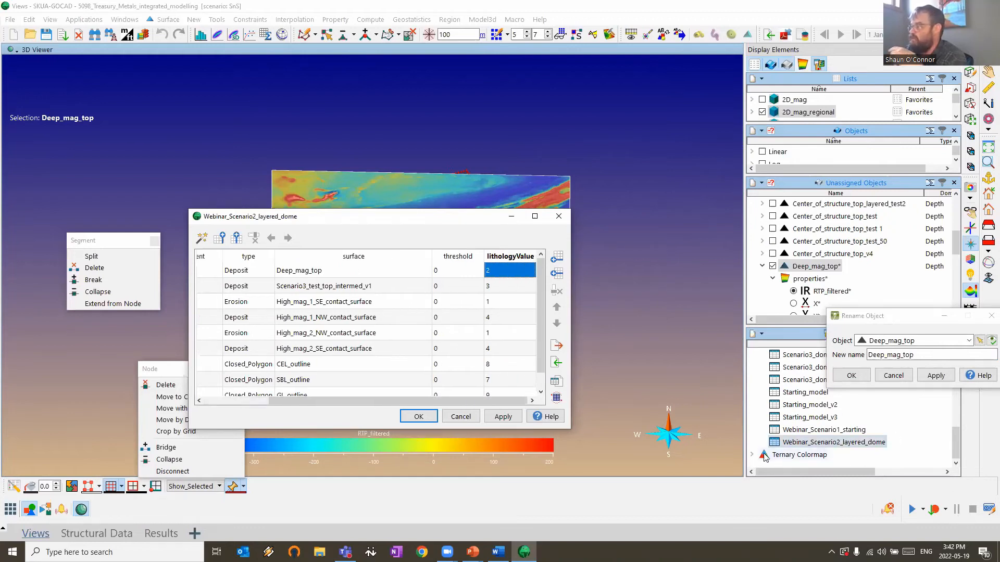
pyautogui.scroll(5, 810, 406)
pyautogui.rightClick(801, 384)
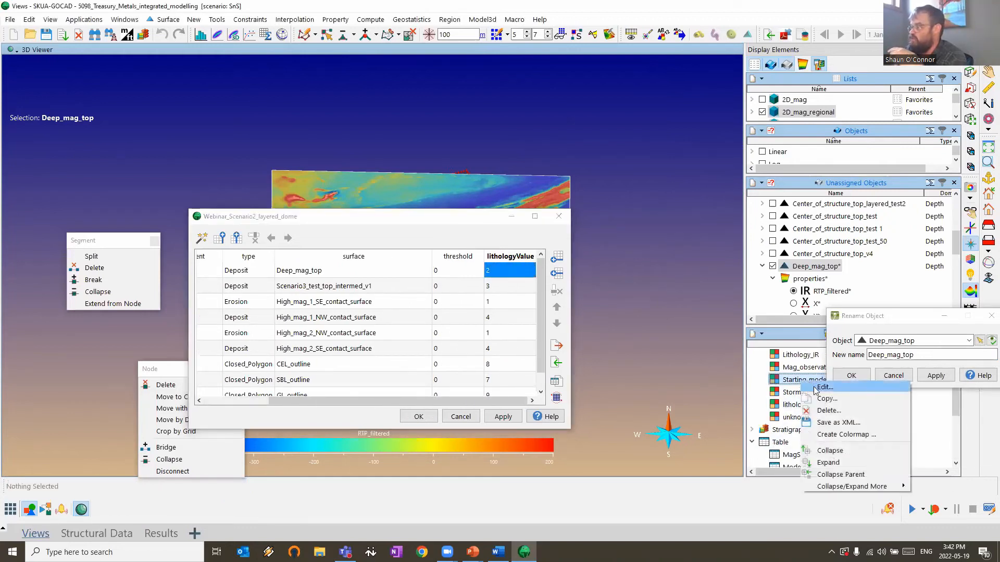
pyautogui.click(822, 396)
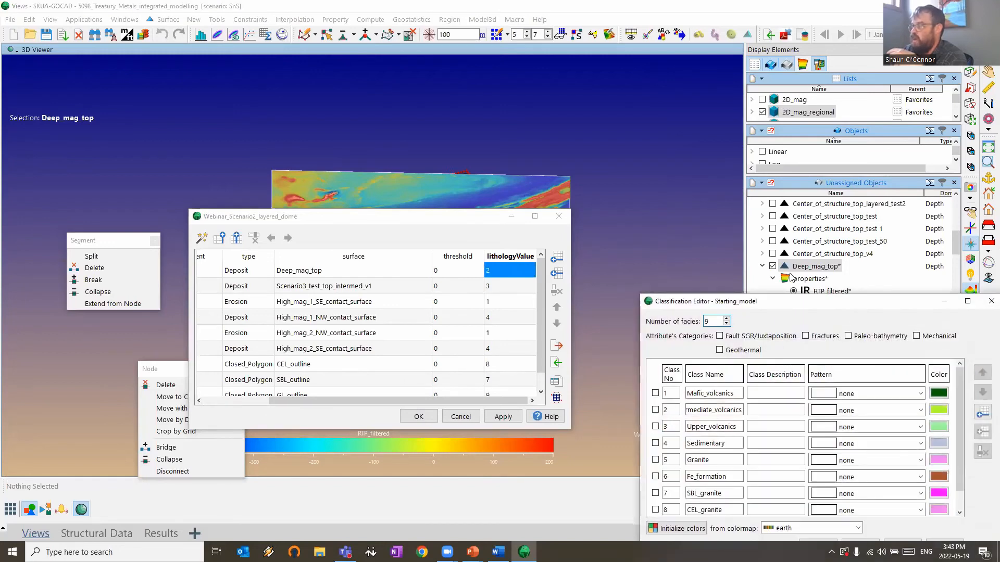
pyautogui.moveTo(790, 278); pyautogui.dragTo(774, 224)
pyautogui.moveTo(943, 348); pyautogui.dragTo(942, 365)
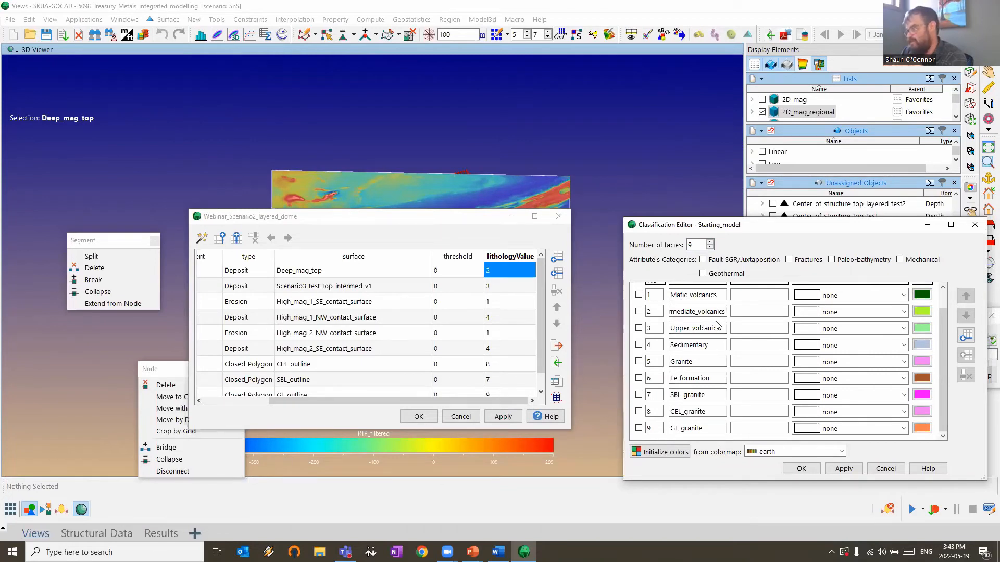
pyautogui.doubleClick(501, 271)
pyautogui.write('1')
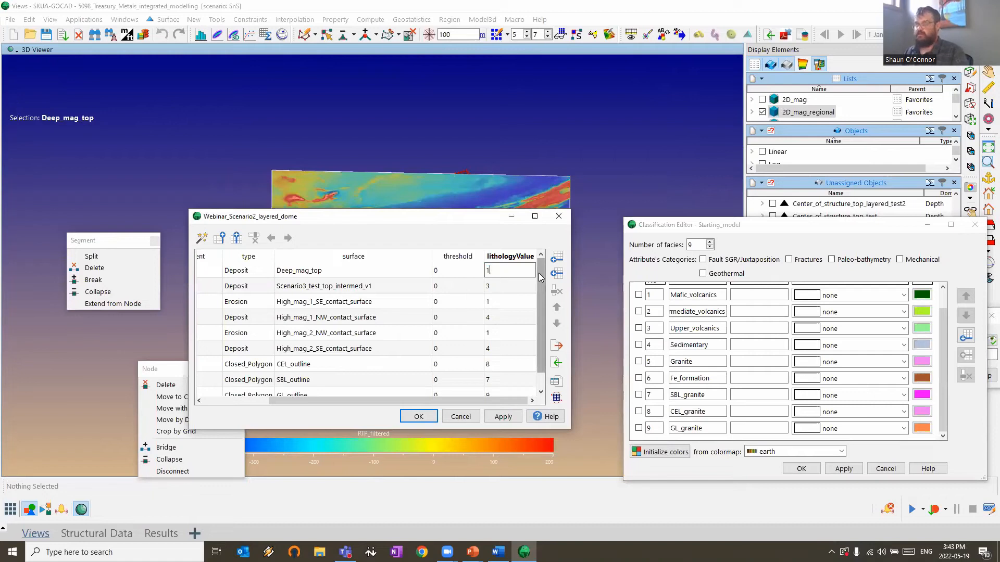
pyautogui.click(517, 285)
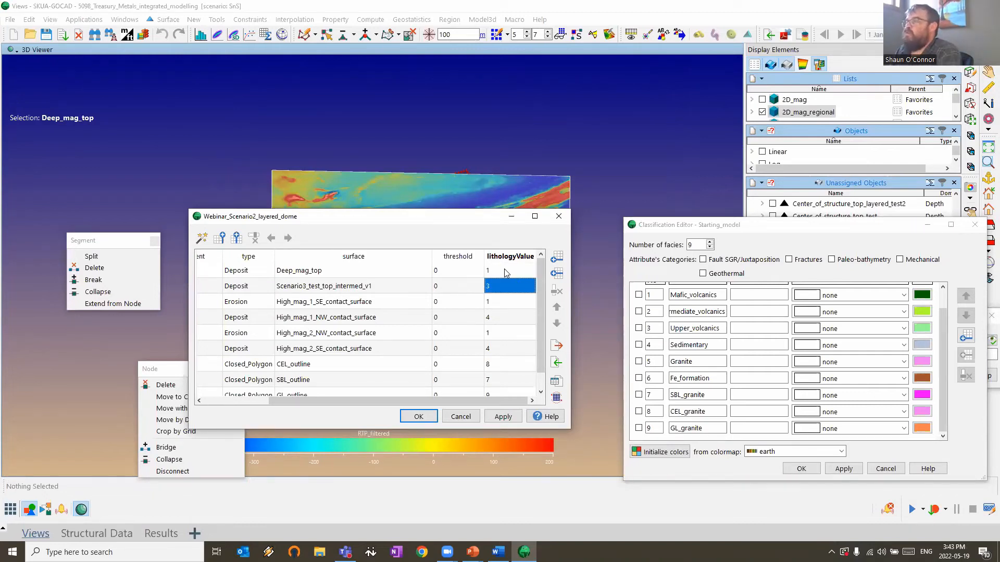
pyautogui.click(559, 216)
pyautogui.click(974, 225)
# Copy the Deep_mag_top surface as Deep_mag_bottom, dismiss the Rename Object dialog and locate the copy among the surfaces
pyautogui.moveTo(433, 348); pyautogui.dragTo(329, 176)
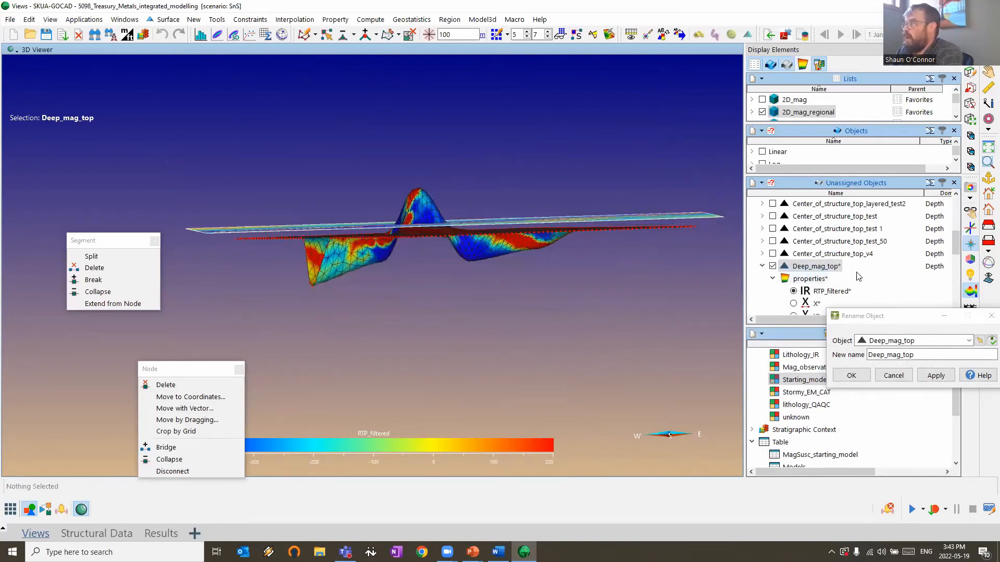
pyautogui.rightClick(819, 267)
pyautogui.click(839, 283)
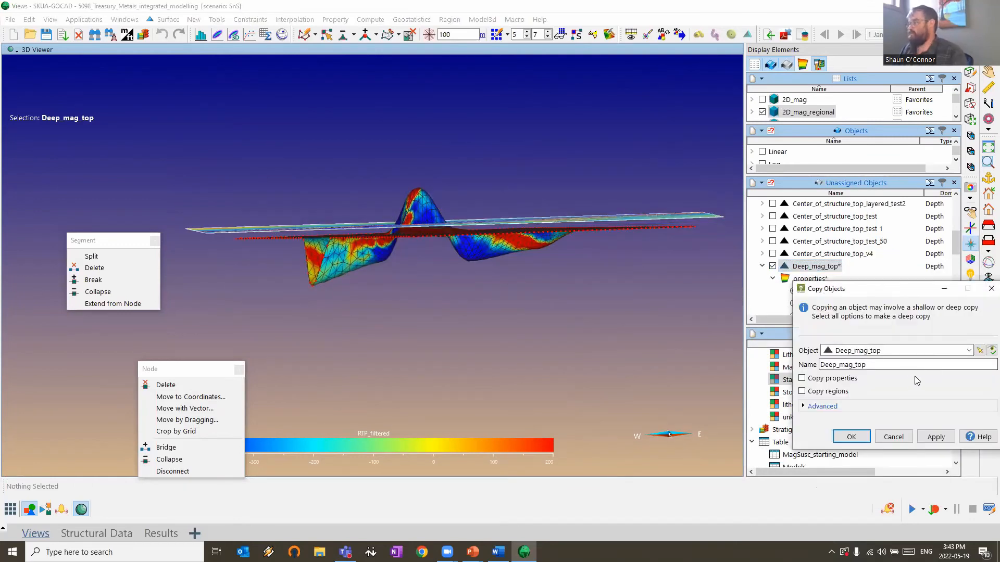
pyautogui.press('BackSpace')
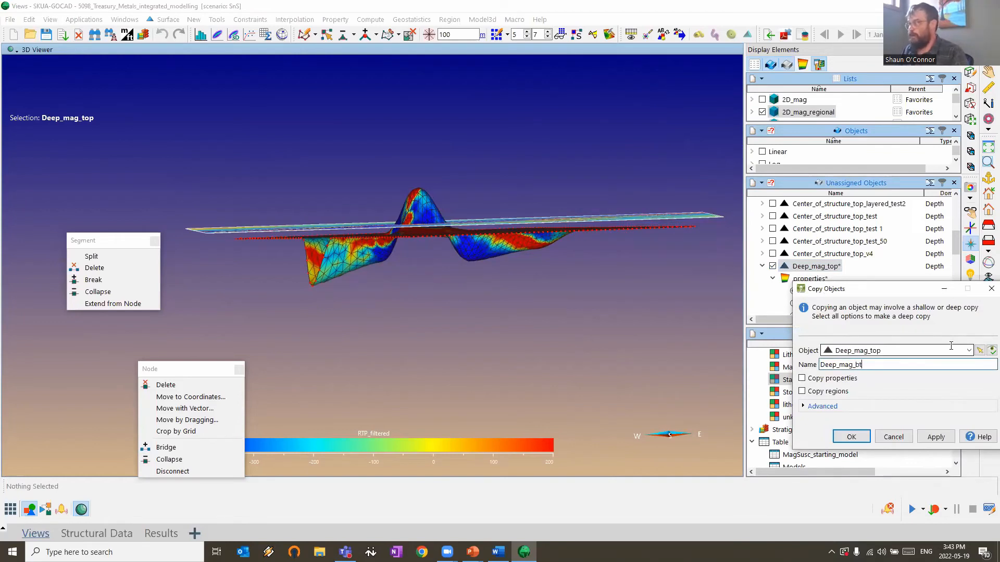
pyautogui.press('Return')
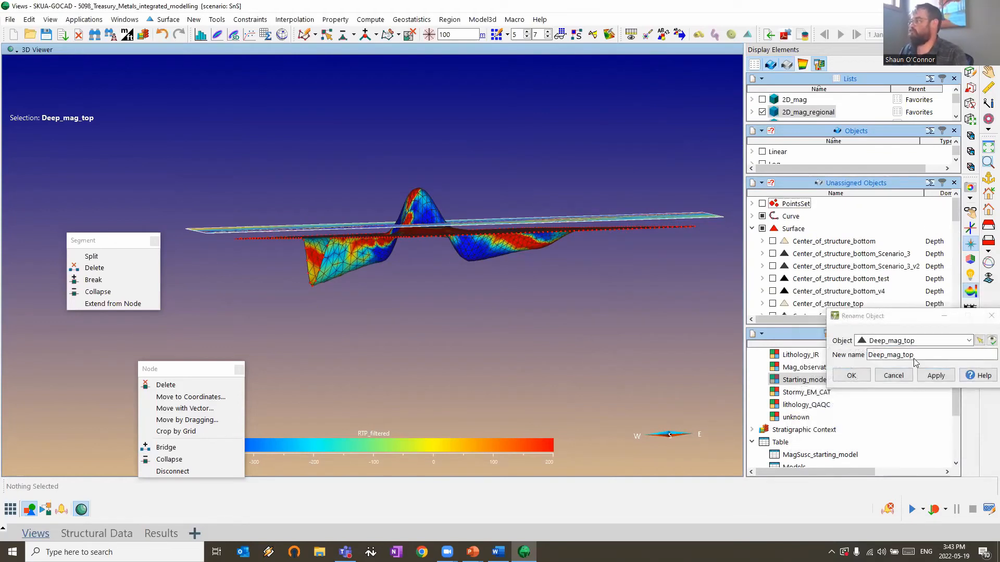
pyautogui.moveTo(901, 316); pyautogui.dragTo(855, 316)
pyautogui.click(946, 316)
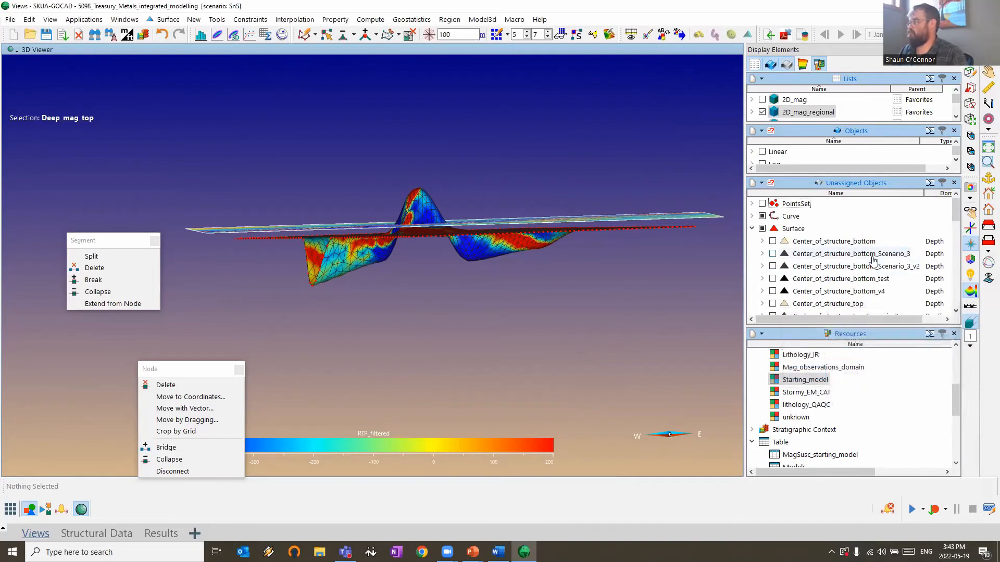
pyautogui.scroll(-12, 869, 261)
pyautogui.scroll(8, 828, 261)
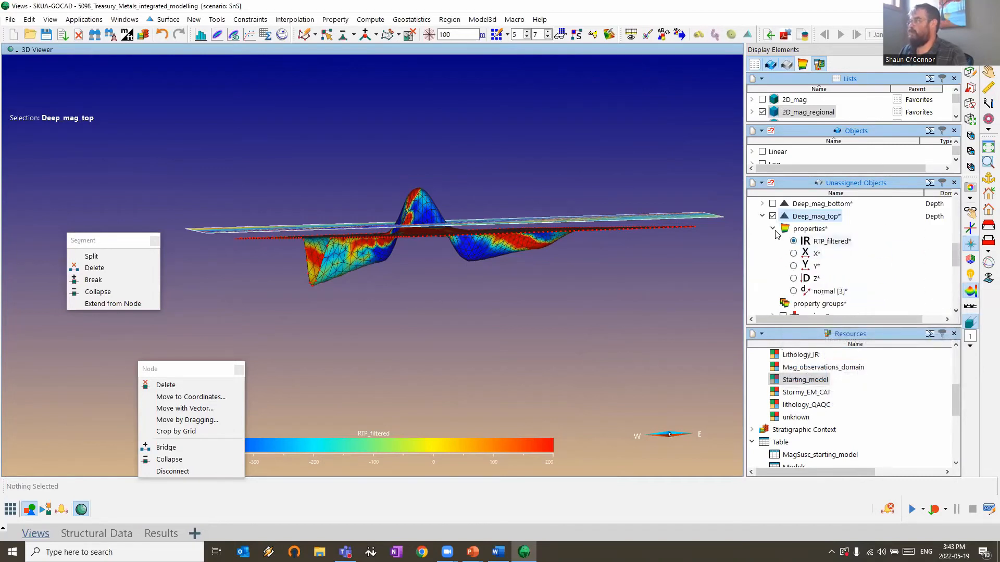
# Show the Deep_mag_bottom surface, hide Deep_mag_top, and translate Deep_mag_bottom by -400 in Z
pyautogui.click(773, 204)
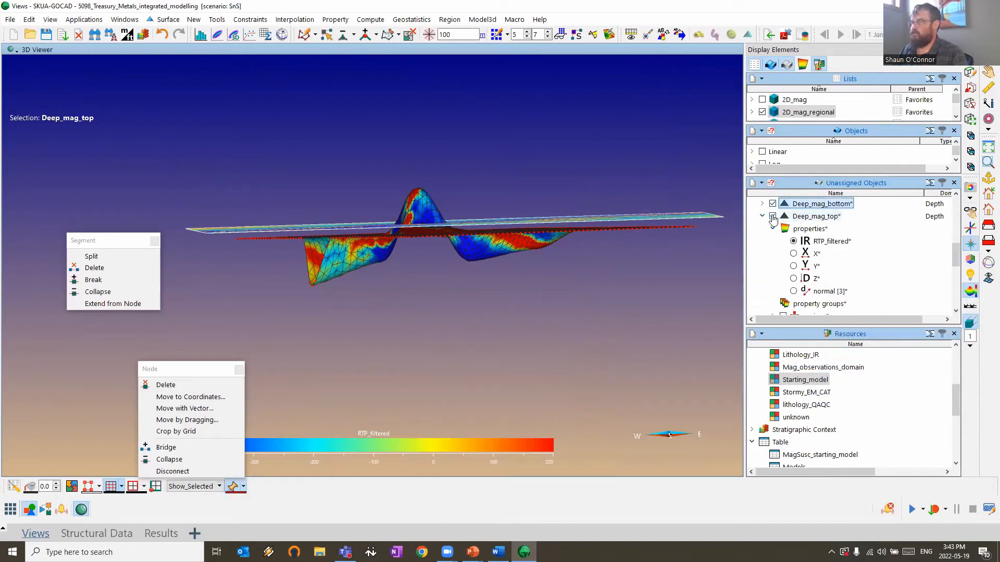
pyautogui.click(773, 217)
pyautogui.click(216, 20)
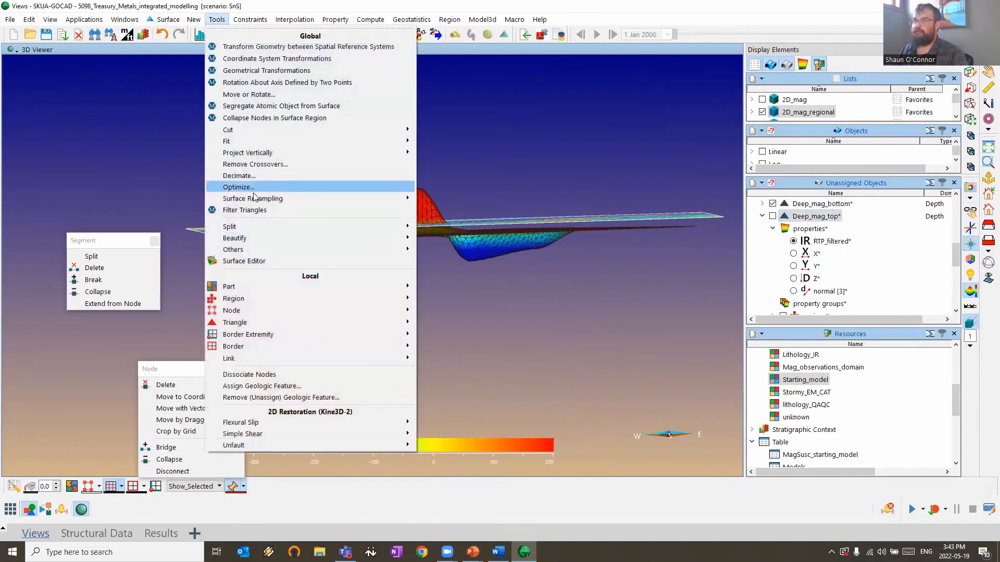
pyautogui.click(250, 95)
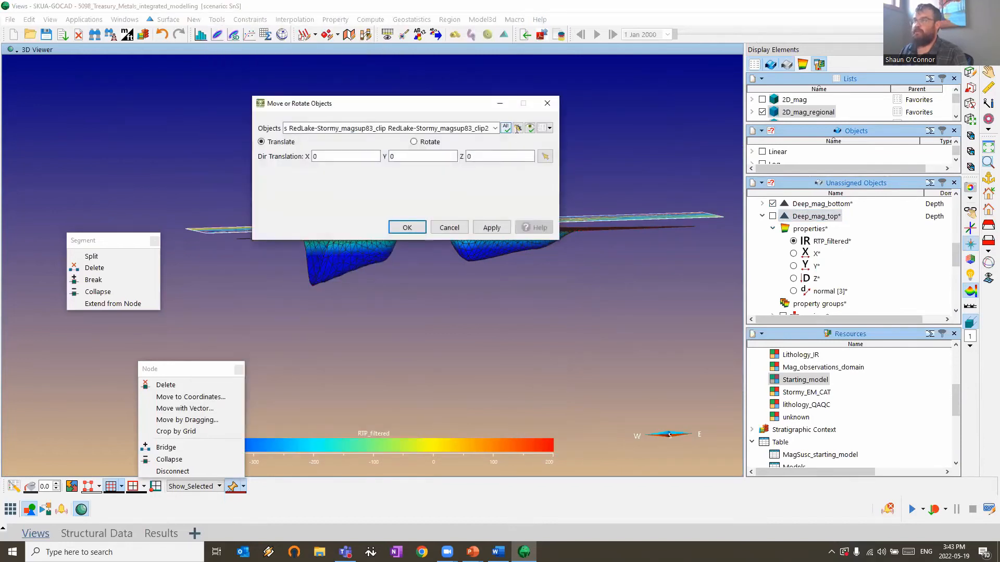
pyautogui.click(517, 129)
pyautogui.click(347, 262)
pyautogui.doubleClick(481, 152)
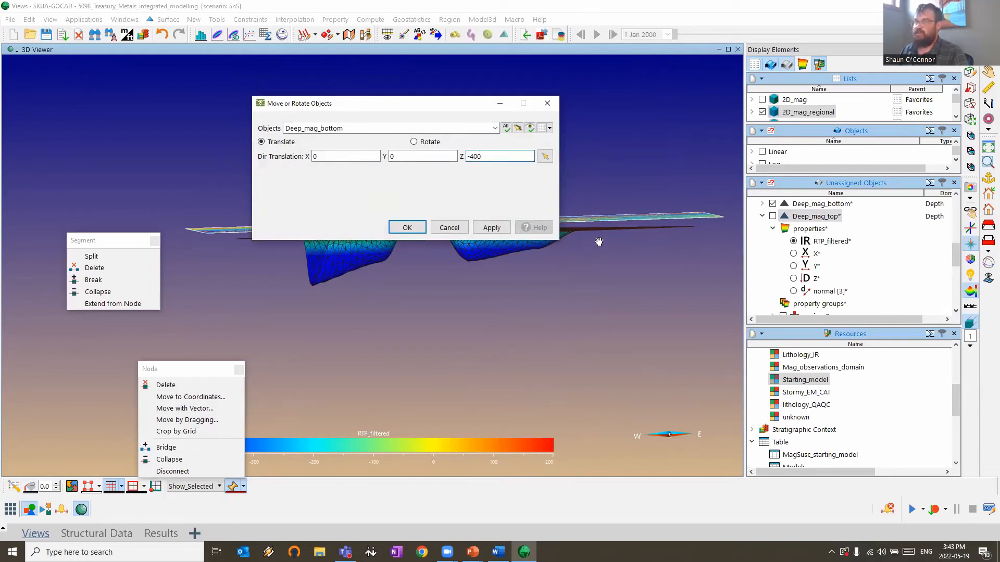
pyautogui.click(506, 230)
pyautogui.click(547, 103)
# Display Deep_mag_top together with Deep_mag_bottom and examine the offset between the two surfaces from several angles
pyautogui.click(773, 216)
pyautogui.moveTo(409, 239); pyautogui.dragTo(469, 281)
pyautogui.moveTo(478, 159); pyautogui.dragTo(522, 237)
pyautogui.moveTo(463, 282); pyautogui.dragTo(475, 317)
pyautogui.moveTo(475, 317); pyautogui.dragTo(433, 290, button='middle')
pyautogui.moveTo(397, 308); pyautogui.dragTo(410, 246)
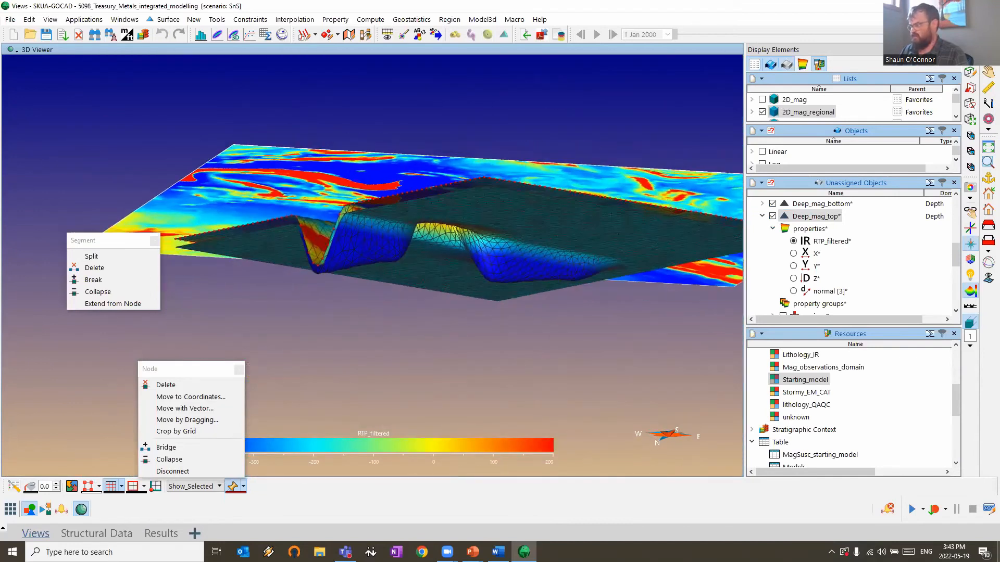
# Review the GObjsMove command for Deep_mag_bottom in the command history and close the history
pyautogui.click(888, 509)
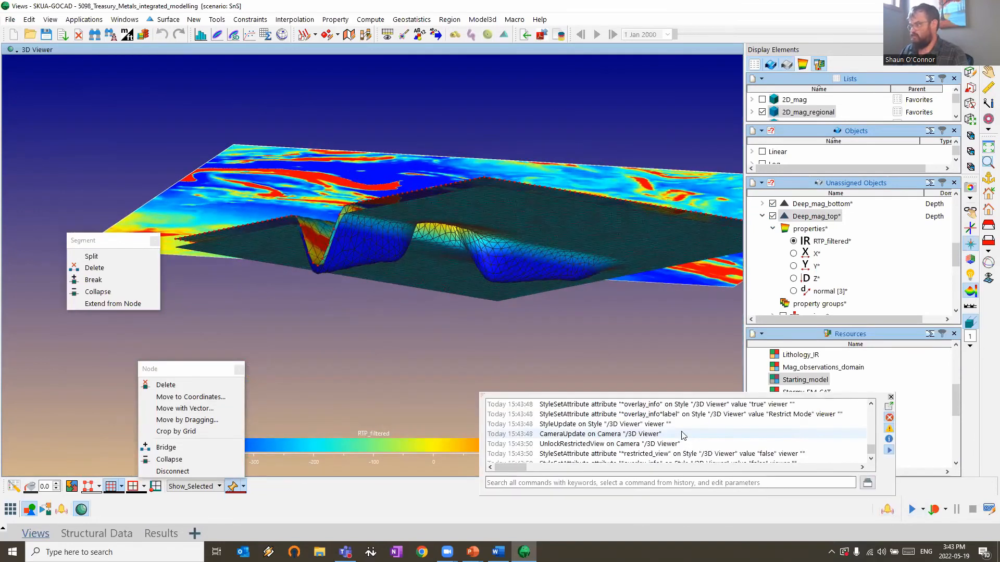
pyautogui.click(700, 424)
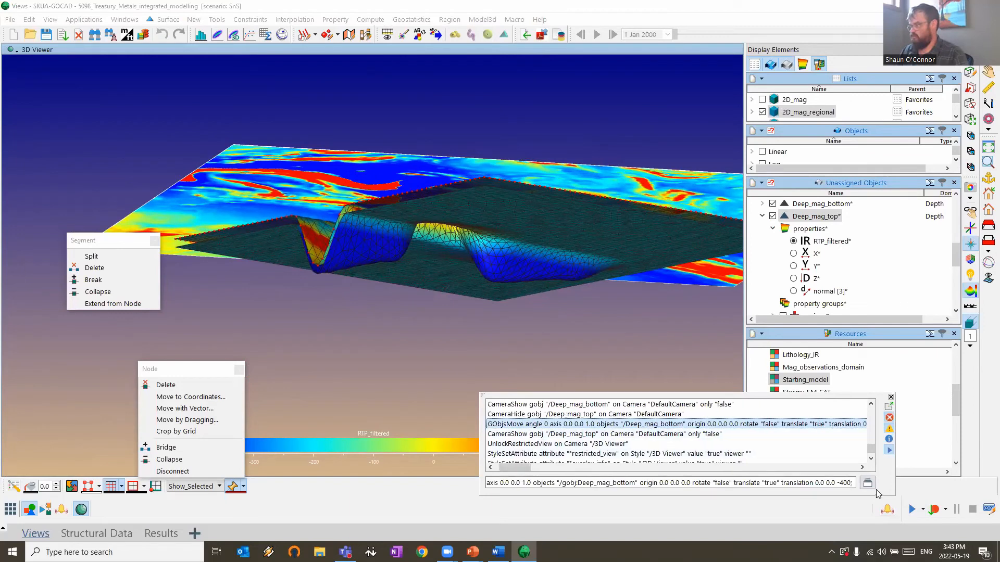
pyautogui.moveTo(405, 219); pyautogui.dragTo(490, 328)
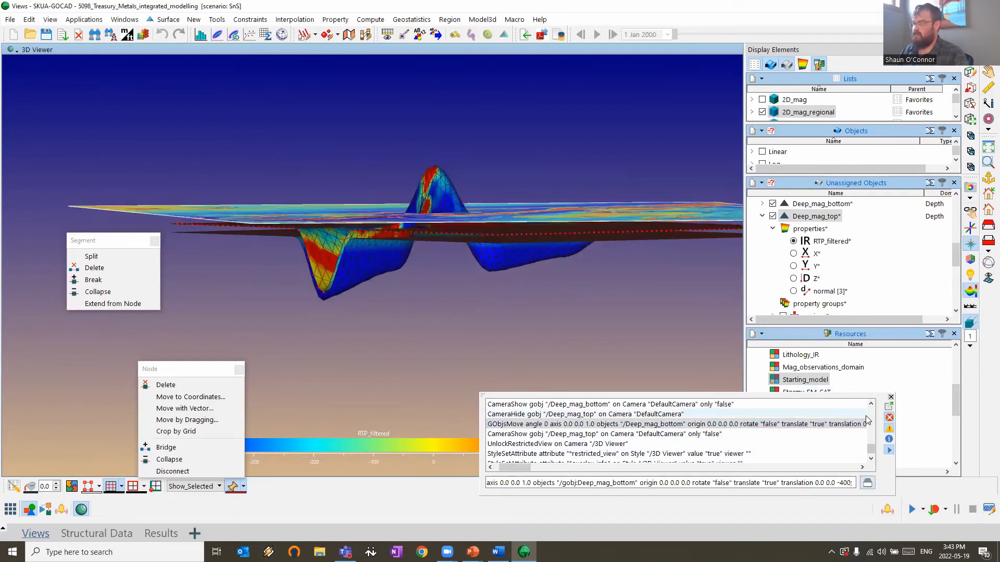
pyautogui.click(890, 397)
# Open the Webinar_Scenario2_layered_dome table for editing, widening its window and surface column so the full surface names can be read
pyautogui.moveTo(398, 234); pyautogui.dragTo(361, 449)
pyautogui.click(987, 229)
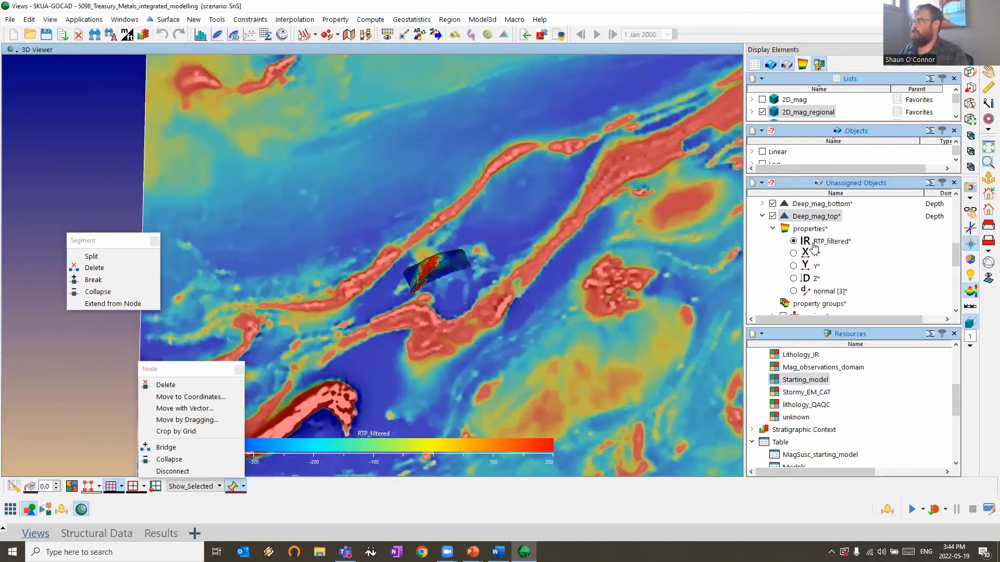
pyautogui.scroll(-3, 795, 456)
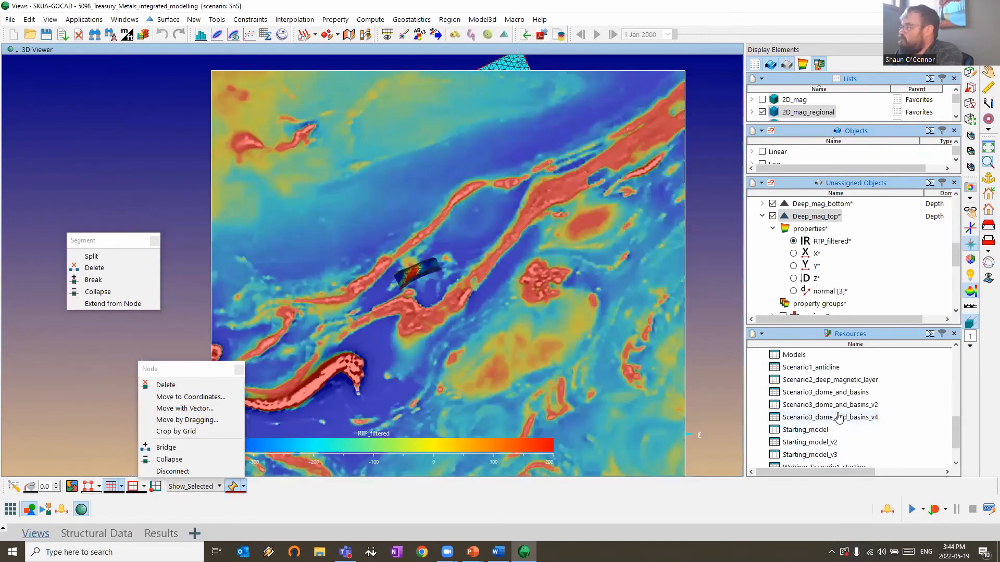
pyautogui.scroll(-1, 828, 455)
pyautogui.rightClick(838, 444)
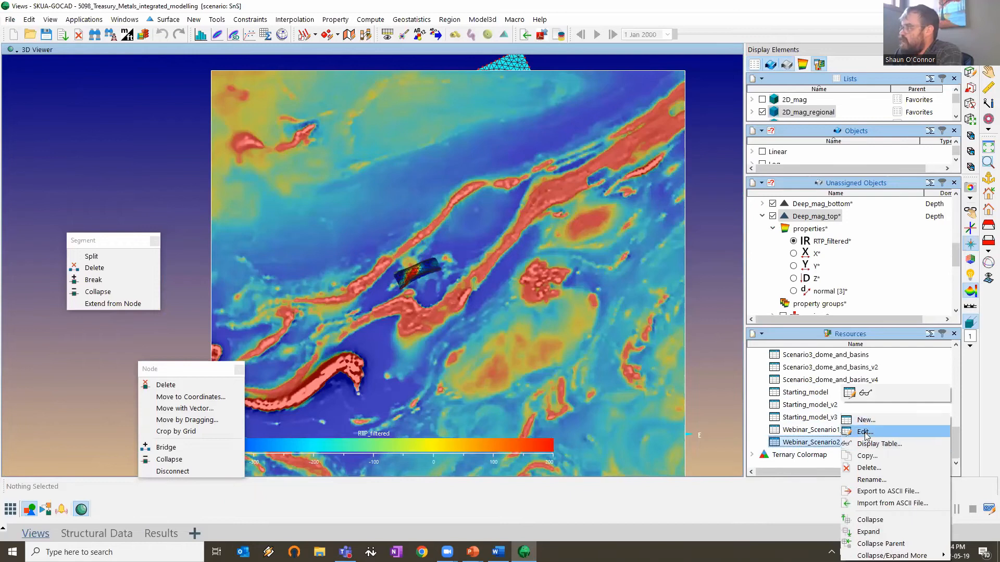
pyautogui.click(866, 441)
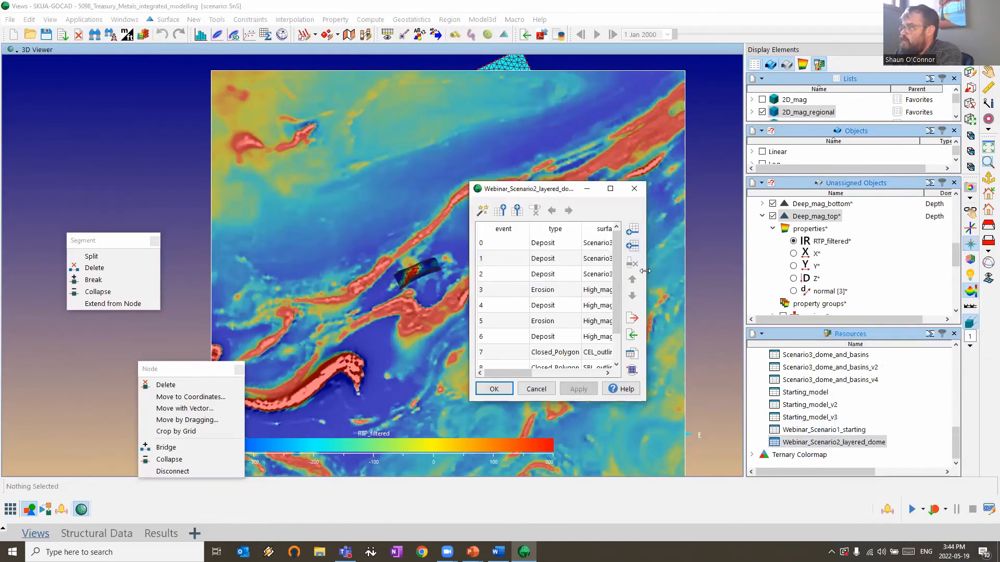
pyautogui.moveTo(648, 271); pyautogui.dragTo(855, 271)
pyautogui.doubleClick(638, 228)
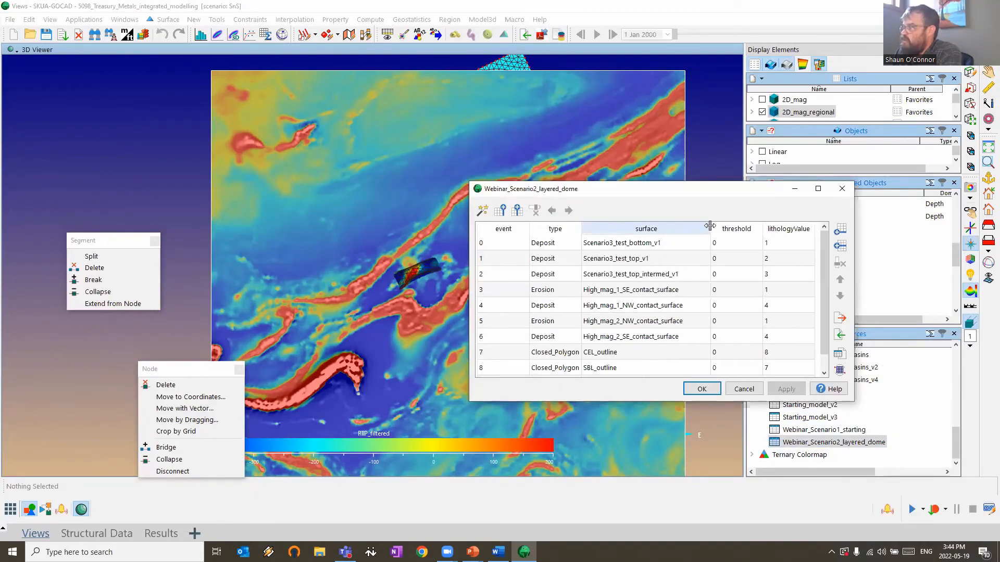
pyautogui.moveTo(698, 193); pyautogui.dragTo(524, 171)
# Copy the Deep_mag_bottom name from its rename dialog and enter it as the surface of event 0
pyautogui.rightClick(831, 204)
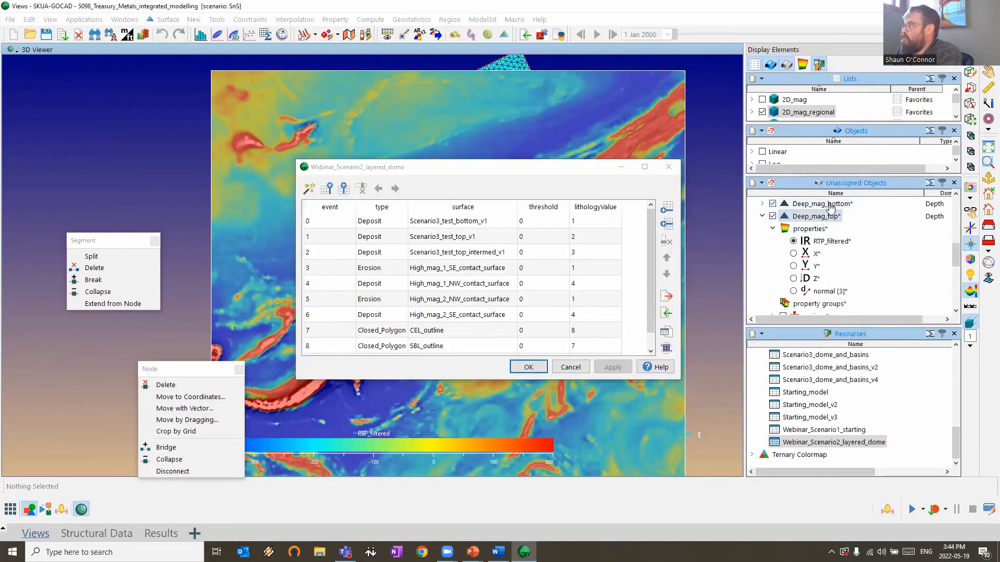
pyautogui.click(894, 283)
pyautogui.doubleClick(893, 290)
pyautogui.hotkey('ctrl', 'c')
pyautogui.doubleClick(464, 221)
pyautogui.hotkey('ctrl', 'v')
pyautogui.click(513, 241)
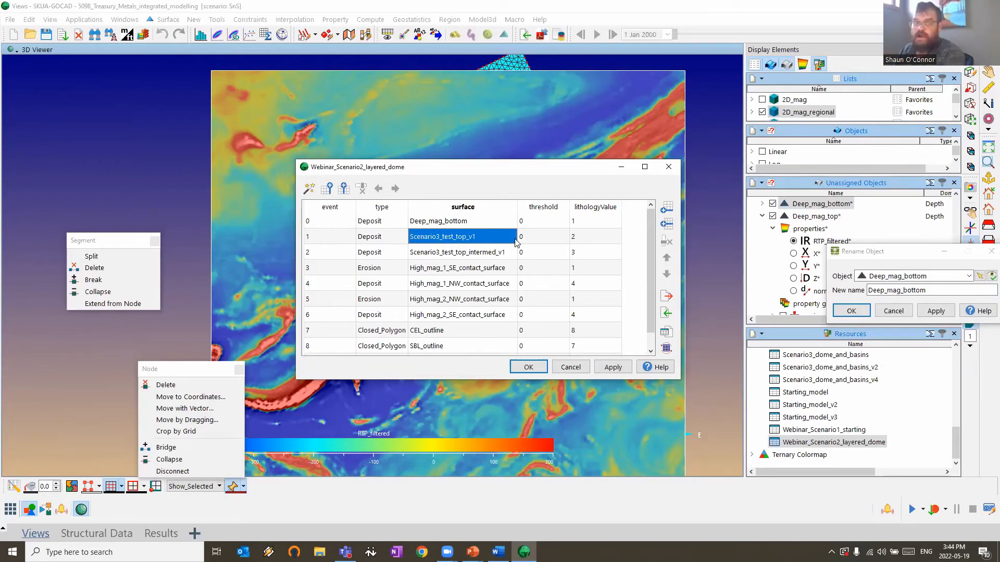
# Copy the Deep_mag_top name, enter it as the surface of event 1, and close both Rename Object dialogs
pyautogui.rightClick(833, 219)
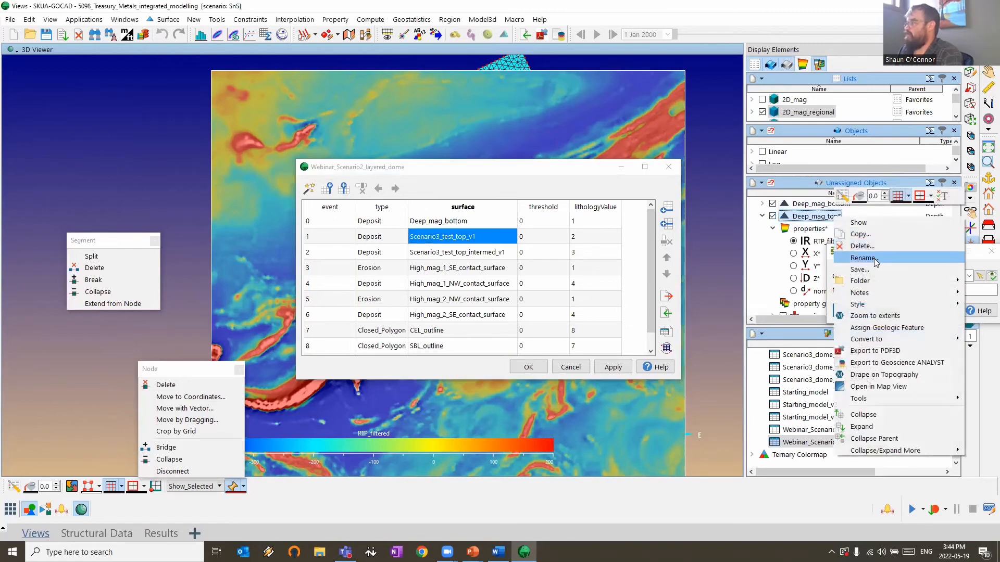
pyautogui.click(864, 261)
pyautogui.doubleClick(944, 311)
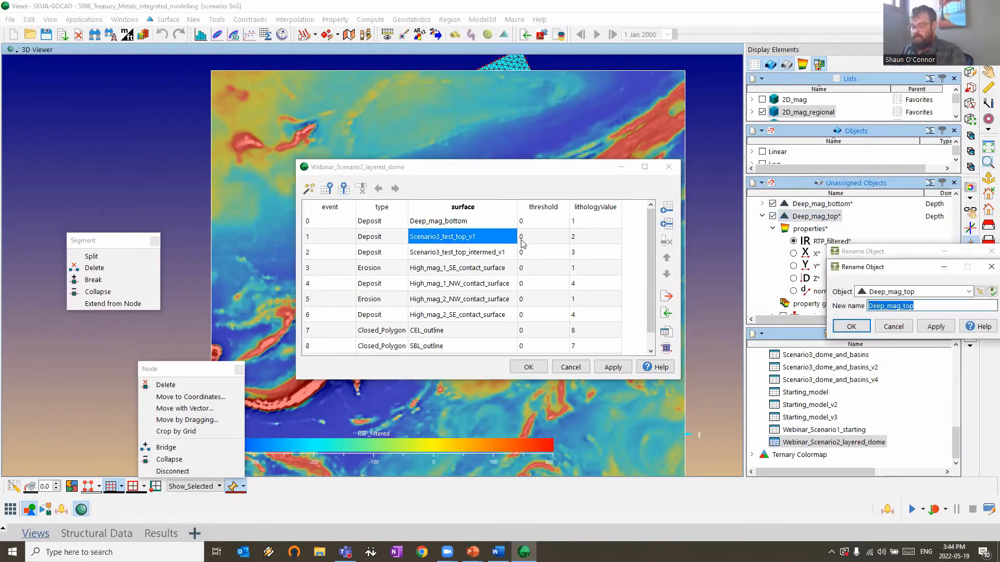
pyautogui.click(462, 249)
pyautogui.doubleClick(474, 239)
pyautogui.hotkey('ctrl', 'v')
pyautogui.click(507, 252)
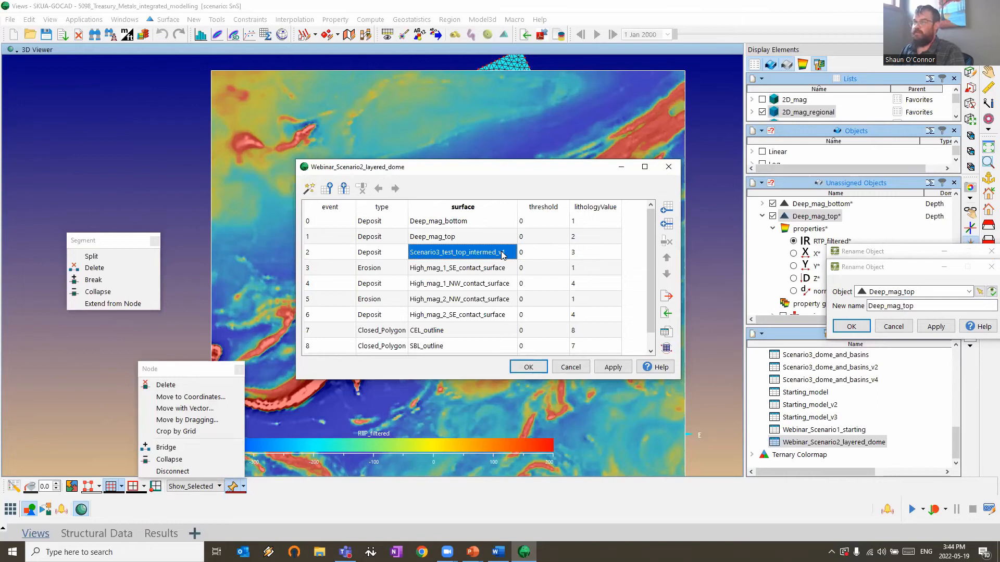
pyautogui.click(991, 267)
pyautogui.click(991, 251)
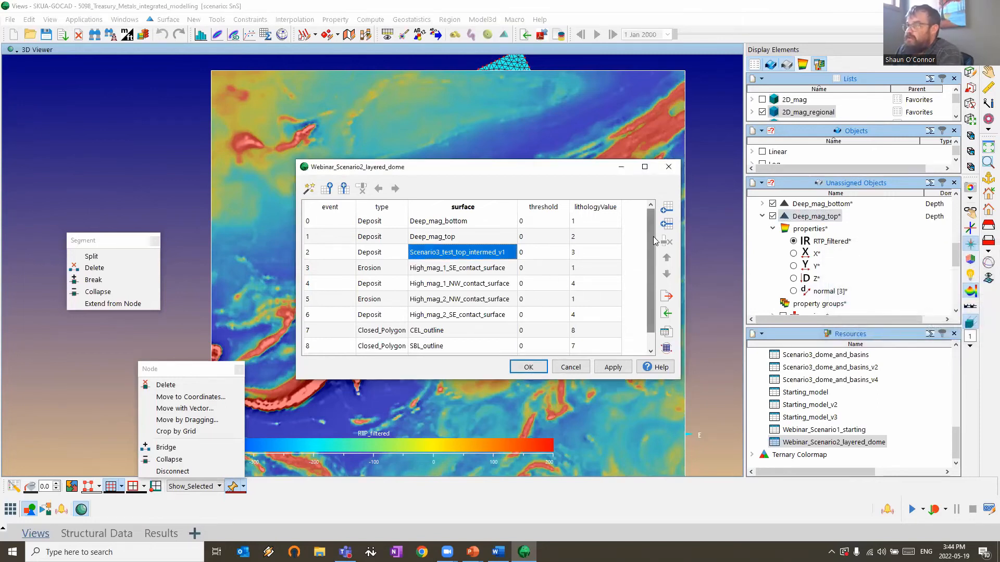
# Delete the event 2 row for Scenario3_test_top_intermed_v1 and accept the edited table
pyautogui.scroll(-1, 503, 258)
pyautogui.click(307, 240)
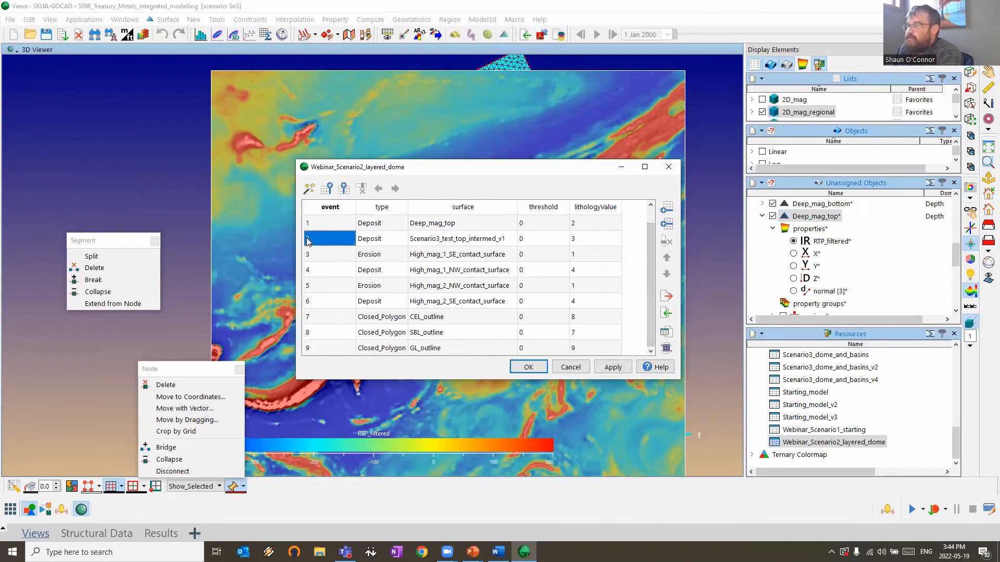
pyautogui.click(303, 241)
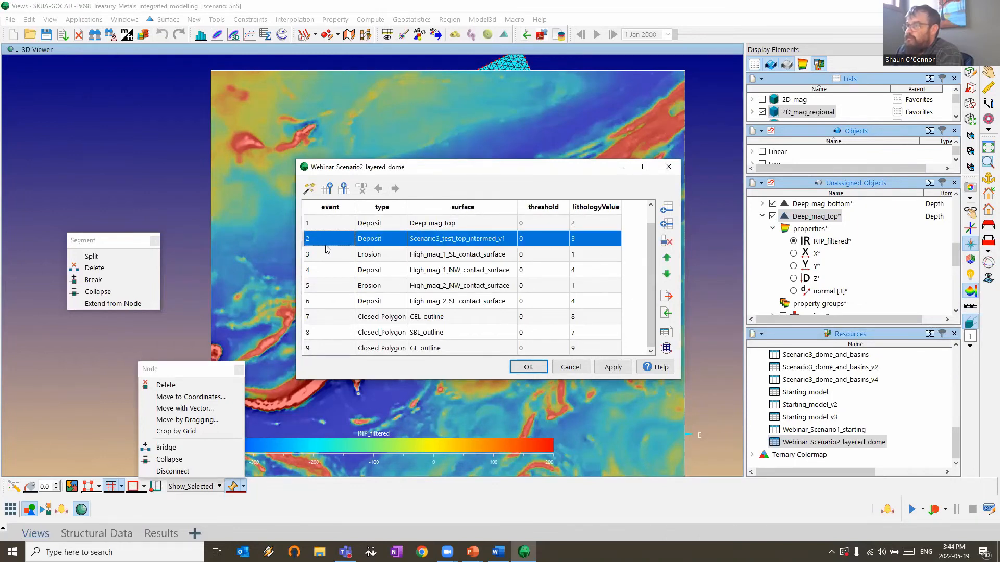
pyautogui.click(667, 241)
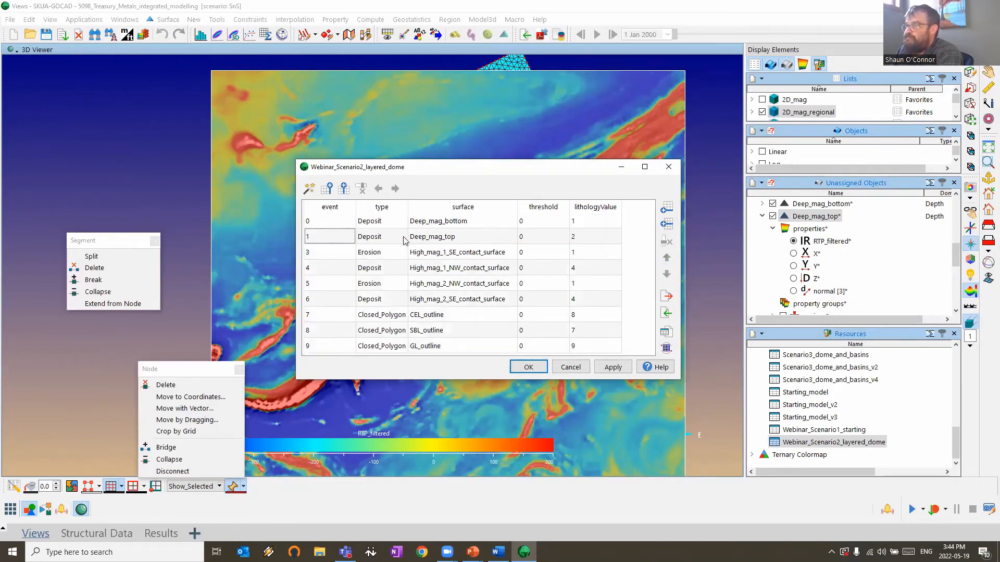
pyautogui.click(529, 372)
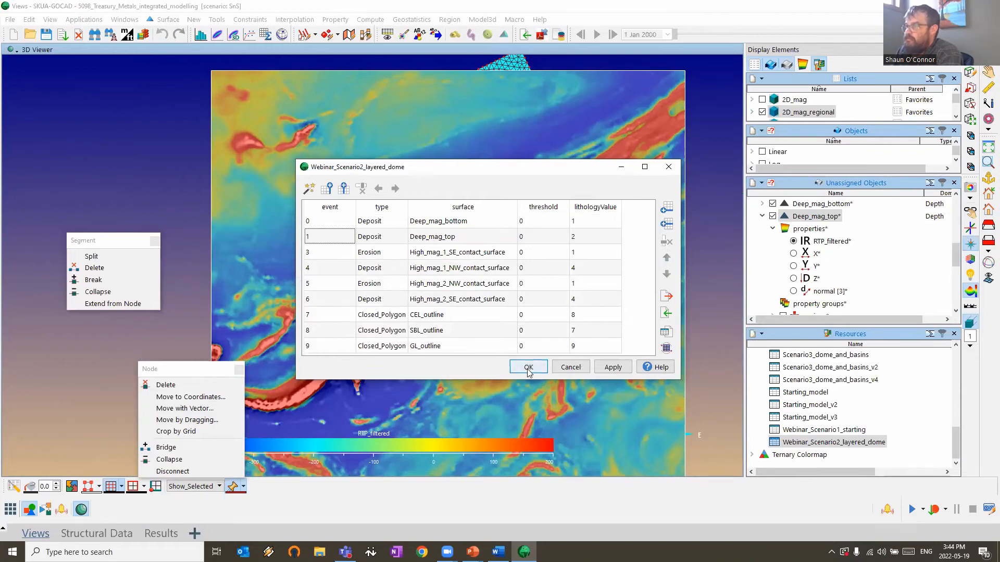
# Find the Webinar group under VP Model, hide everything in the 3D view, and display only Webinar_Scenario_3 with its contents expanded
pyautogui.scroll(-3, 527, 369)
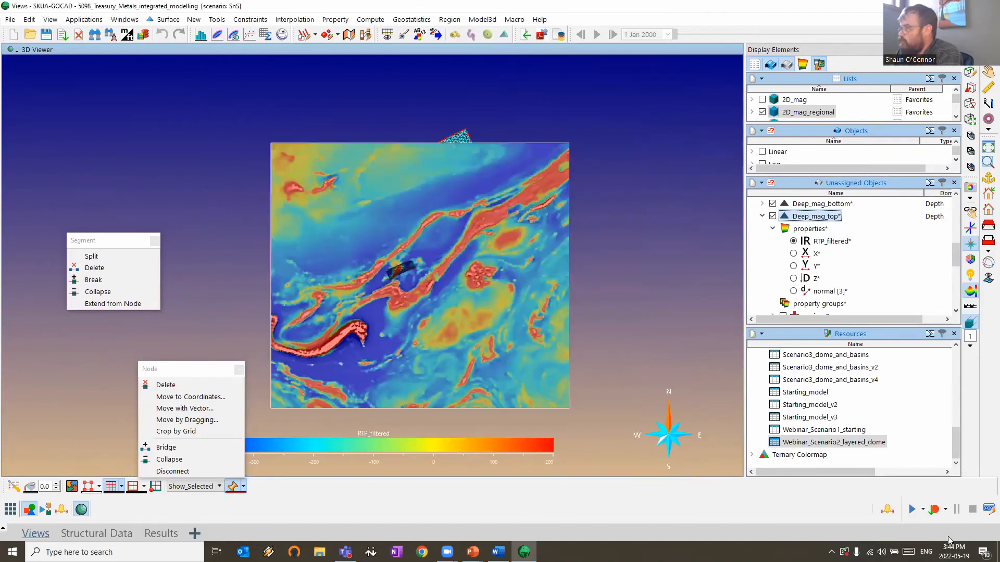
pyautogui.scroll(-5, 815, 227)
pyautogui.scroll(5, 790, 235)
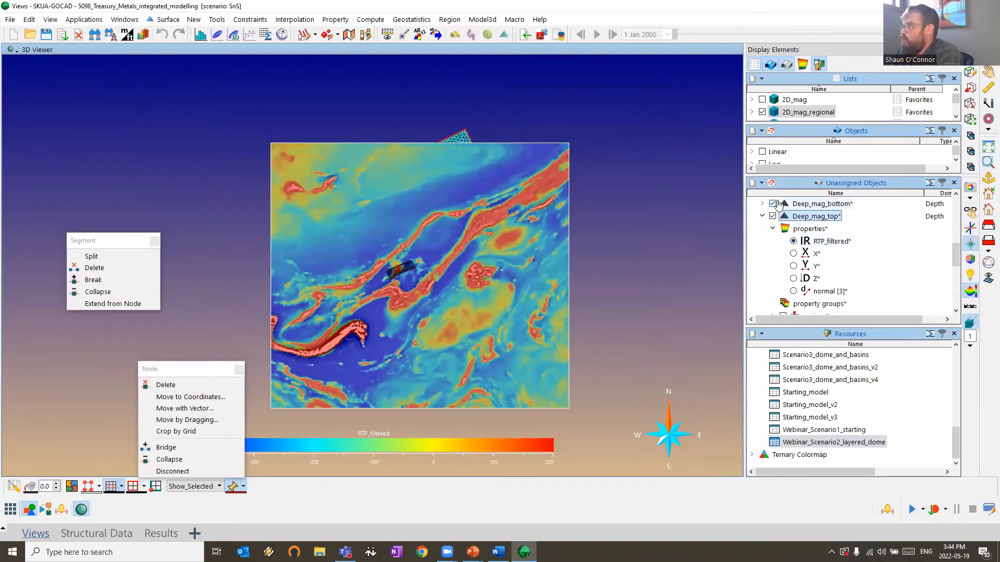
pyautogui.moveTo(790, 175); pyautogui.dragTo(829, 323)
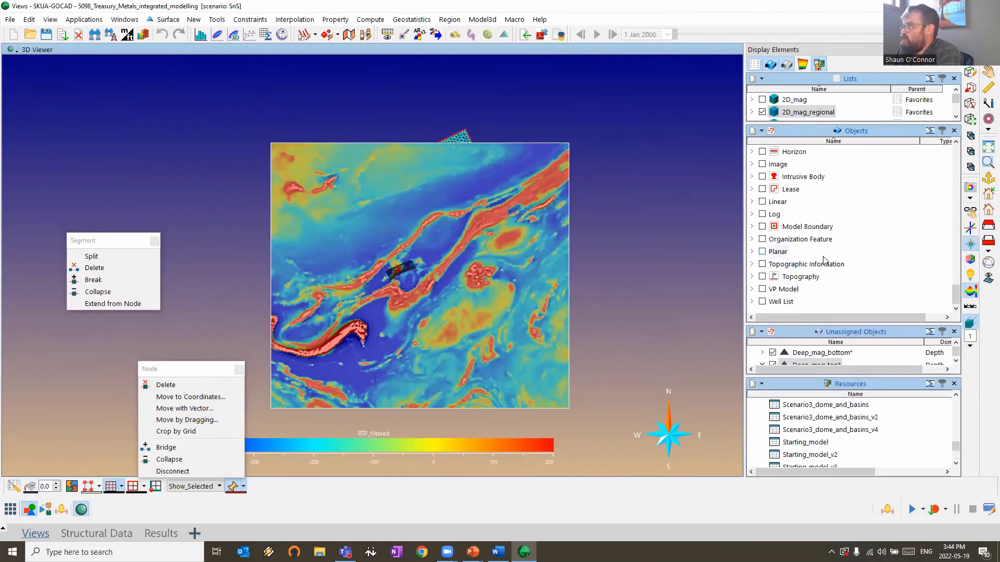
pyautogui.click(751, 289)
pyautogui.click(762, 289)
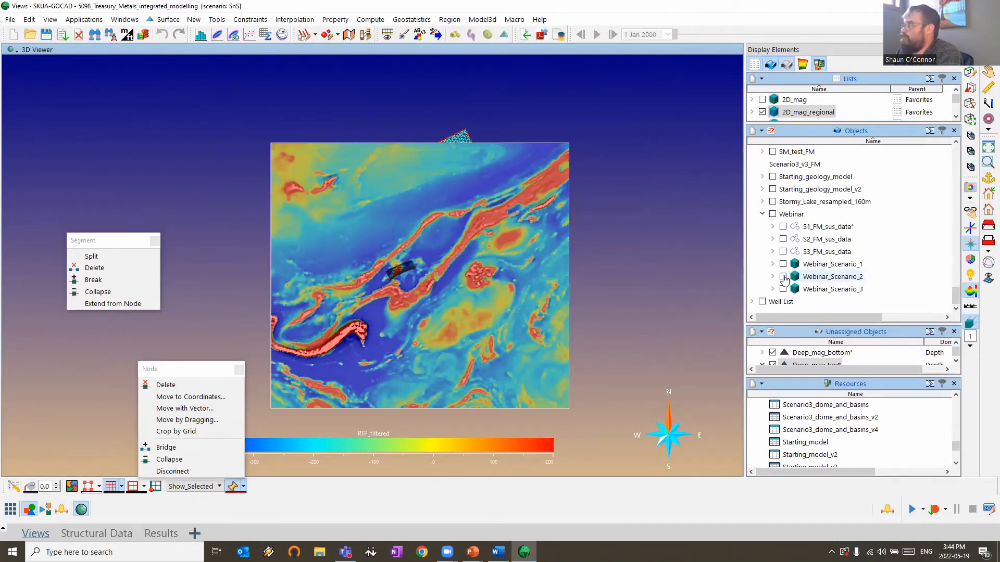
pyautogui.rightClick(787, 296)
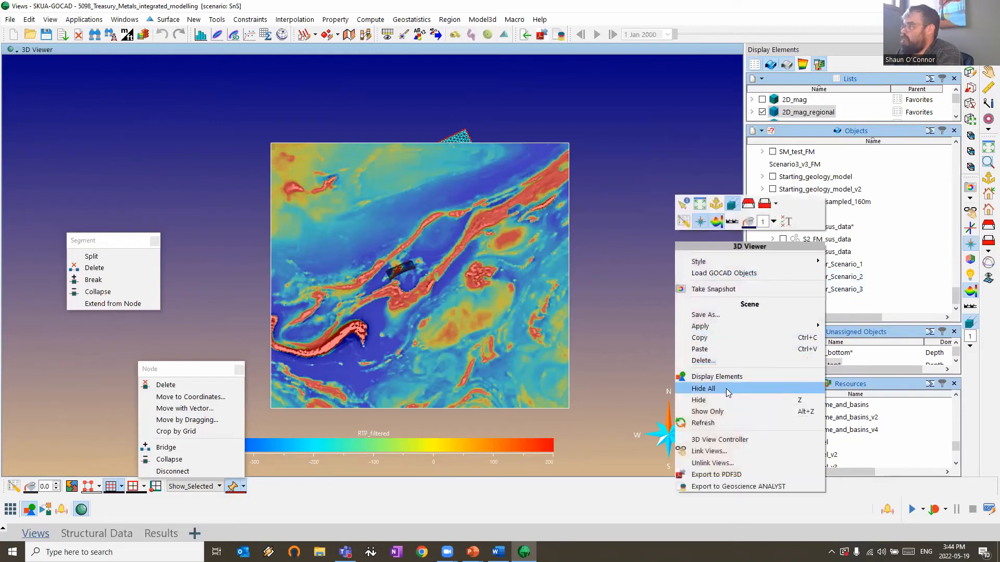
pyautogui.click(709, 388)
pyautogui.click(783, 289)
pyautogui.click(772, 289)
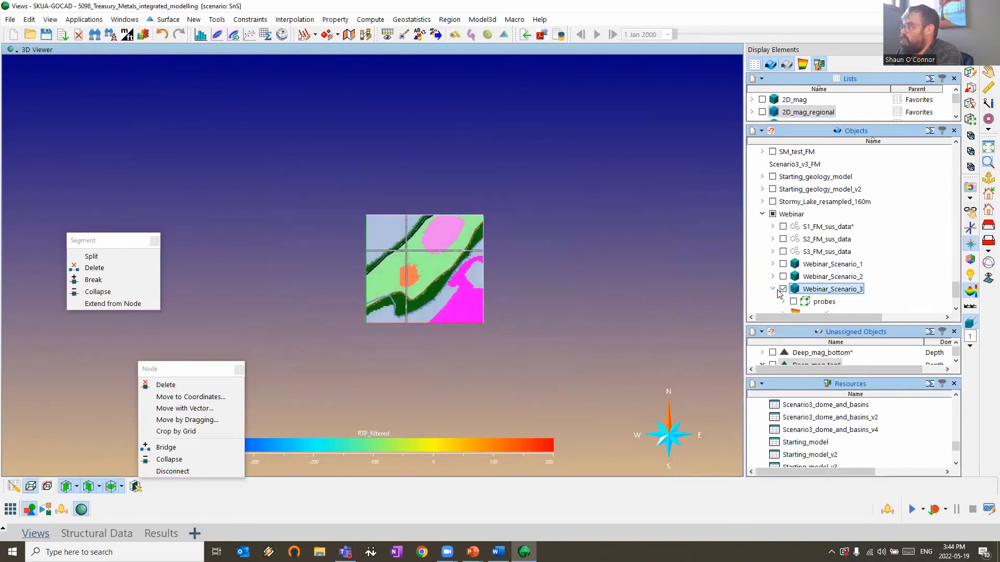
# Initialize the Lithology and MagSusc properties of Webinar_Scenario_3 to No Data Value
pyautogui.click(783, 252)
pyautogui.rightClick(819, 269)
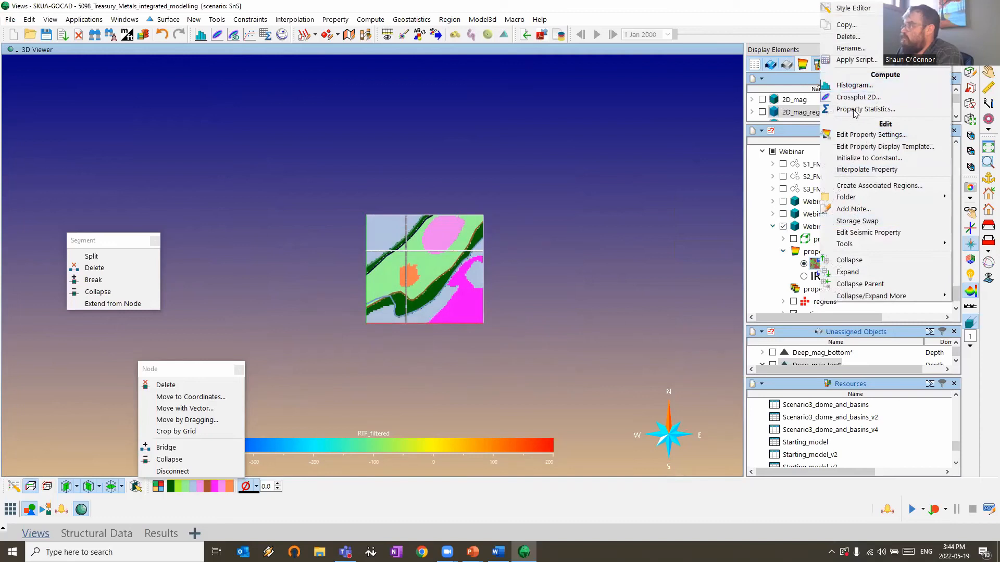
pyautogui.click(855, 156)
pyautogui.click(850, 264)
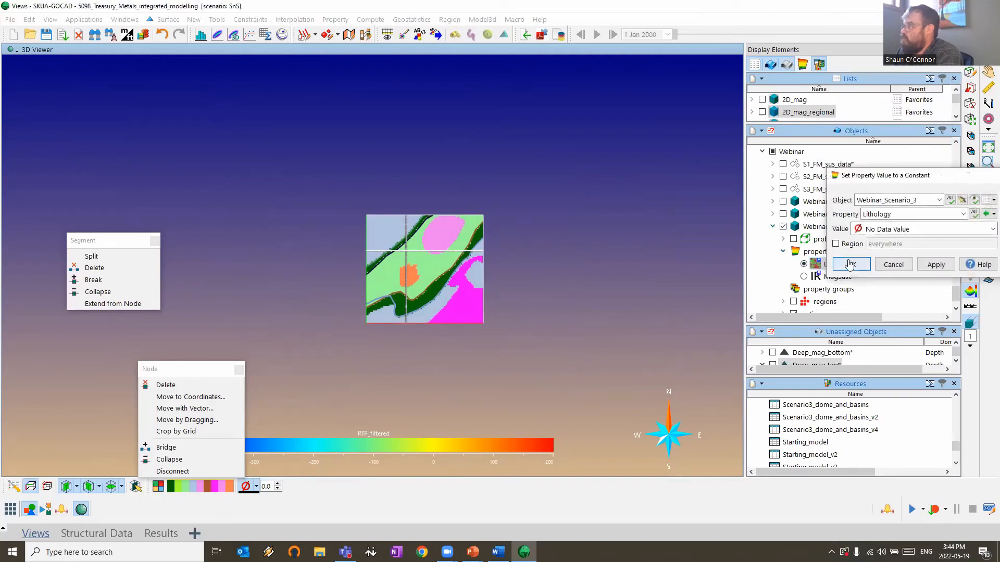
pyautogui.rightClick(841, 276)
pyautogui.click(888, 157)
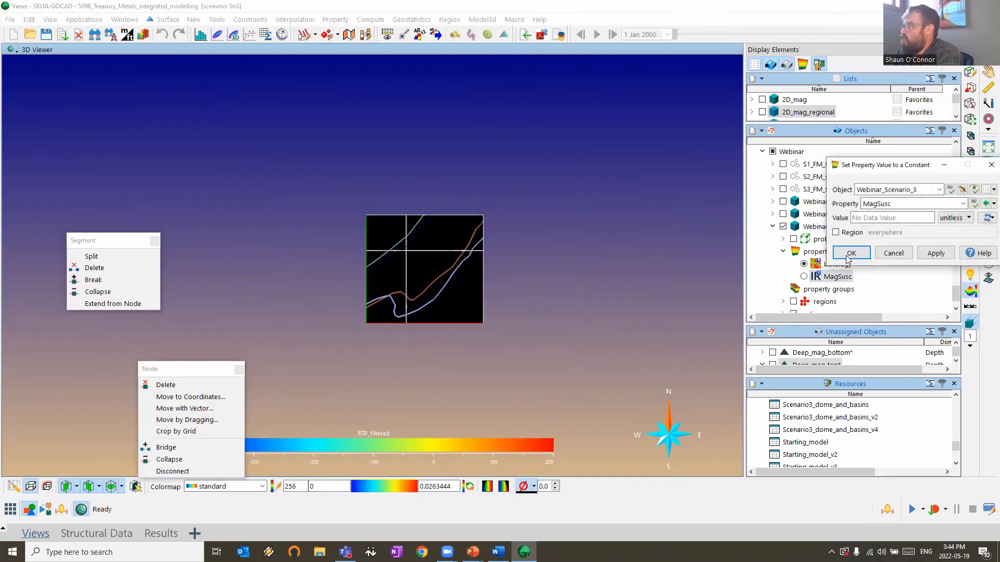
pyautogui.click(850, 254)
# Open the macro "Macro build model assign susc and forward model" for running
pyautogui.click(913, 509)
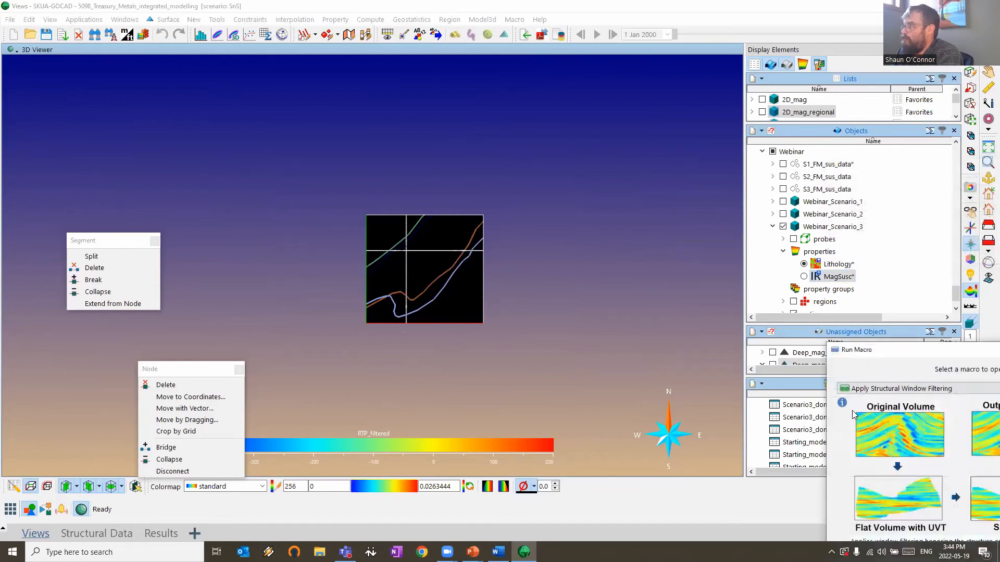
pyautogui.click(878, 391)
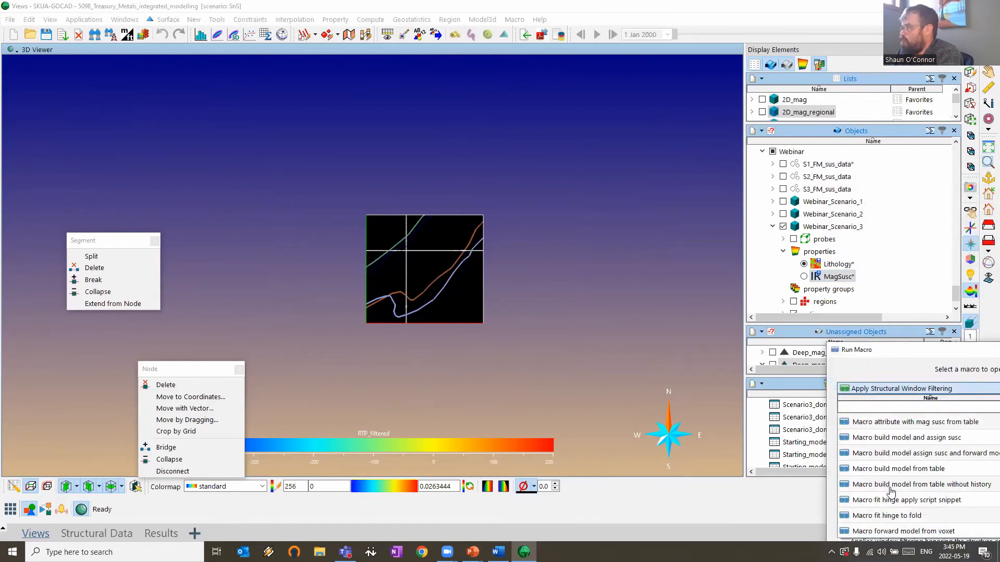
pyautogui.click(901, 453)
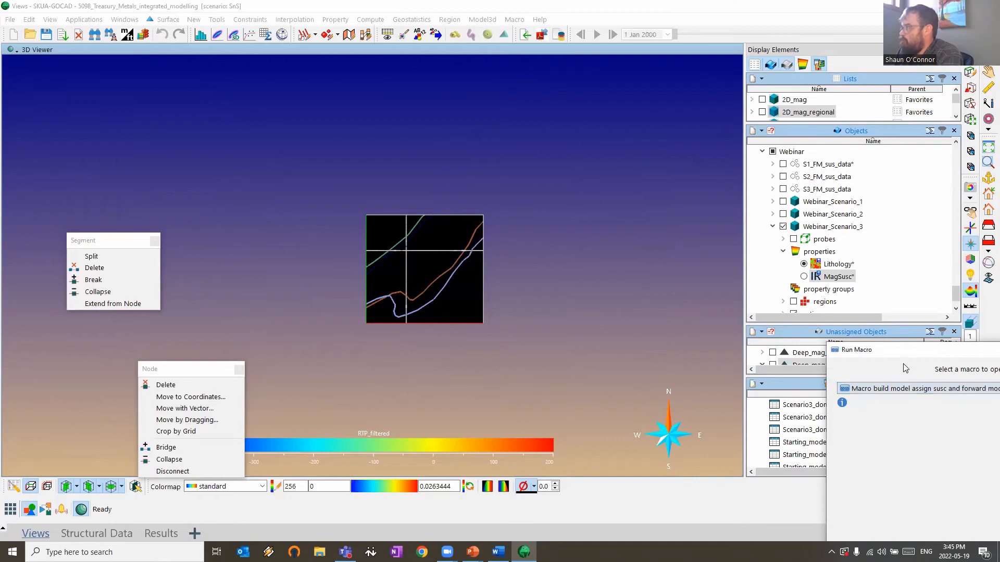
pyautogui.moveTo(884, 350); pyautogui.dragTo(568, 155)
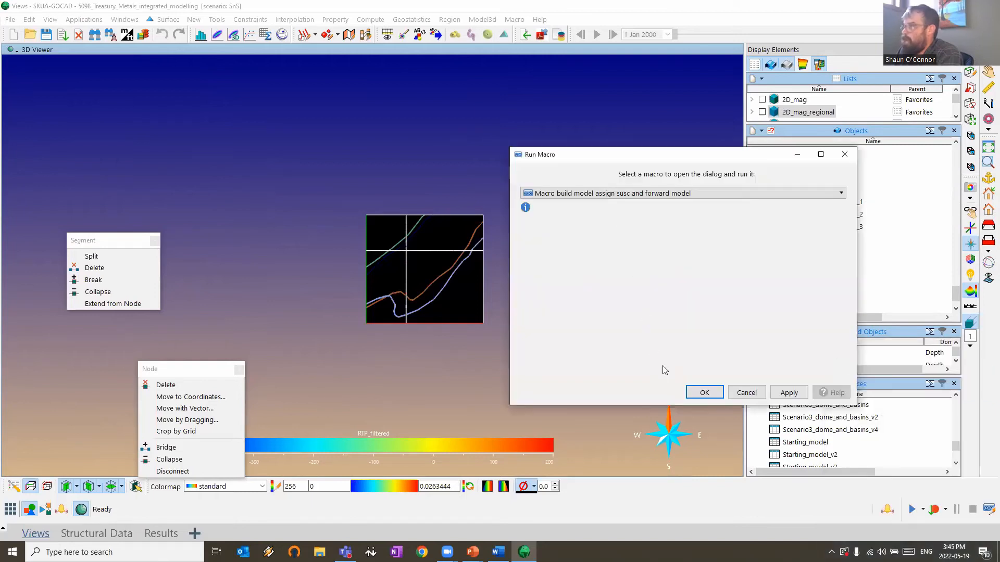
pyautogui.click(699, 395)
# Choose Lithology as the macro's lithology property and the Webinar_Scenario2_layered_dome table as its lithology table
pyautogui.click(435, 443)
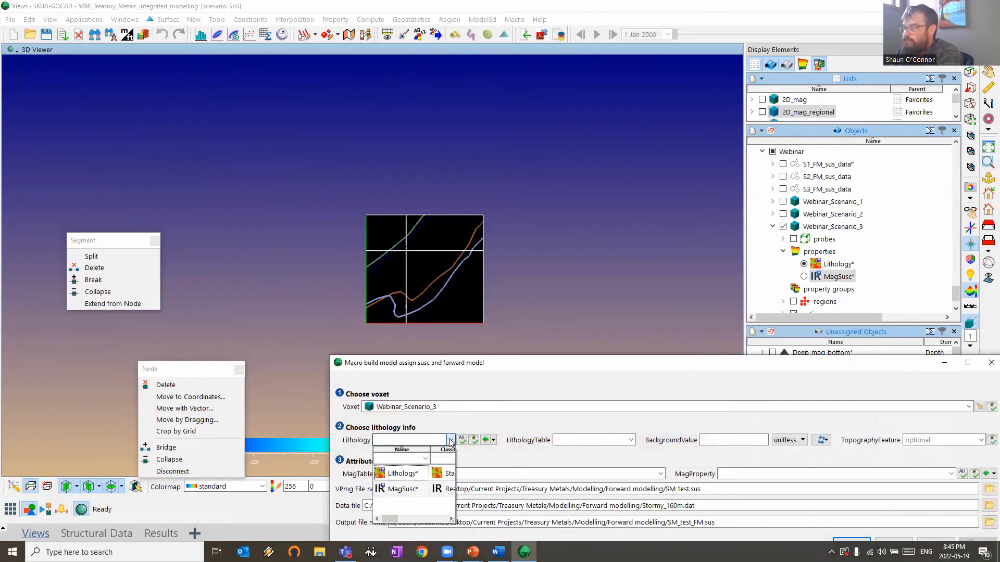
pyautogui.click(401, 475)
pyautogui.click(661, 441)
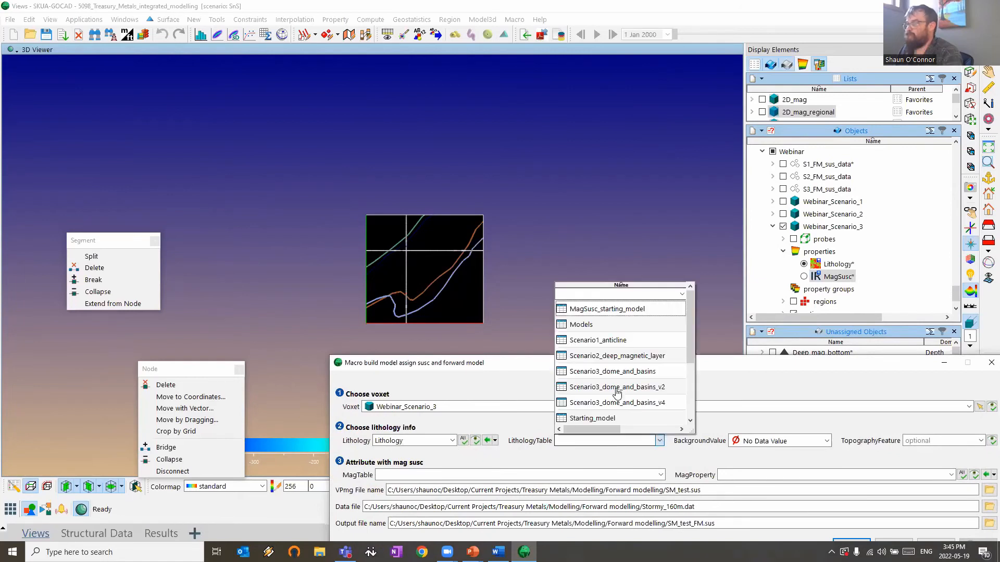
pyautogui.scroll(-2, 649, 358)
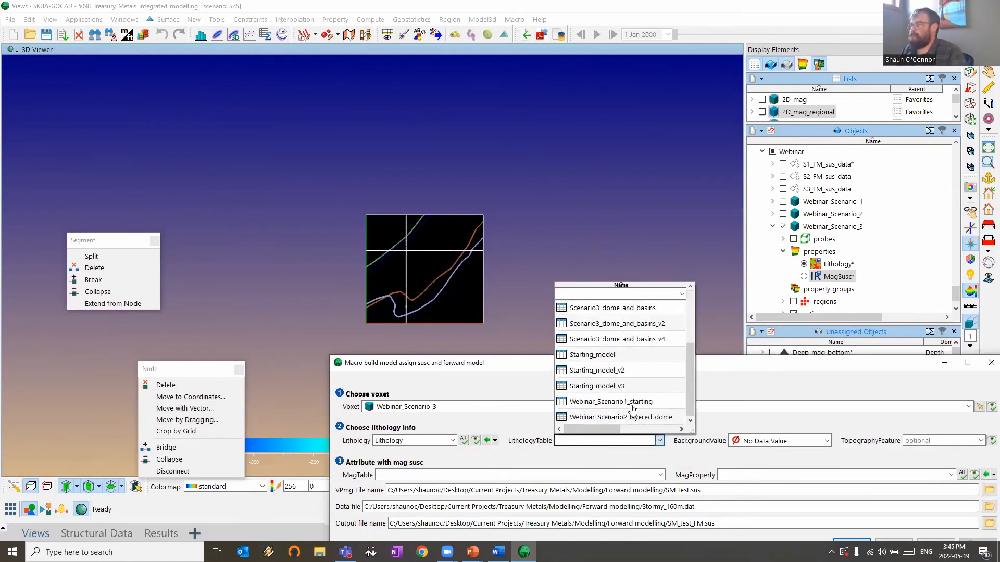
pyautogui.click(654, 420)
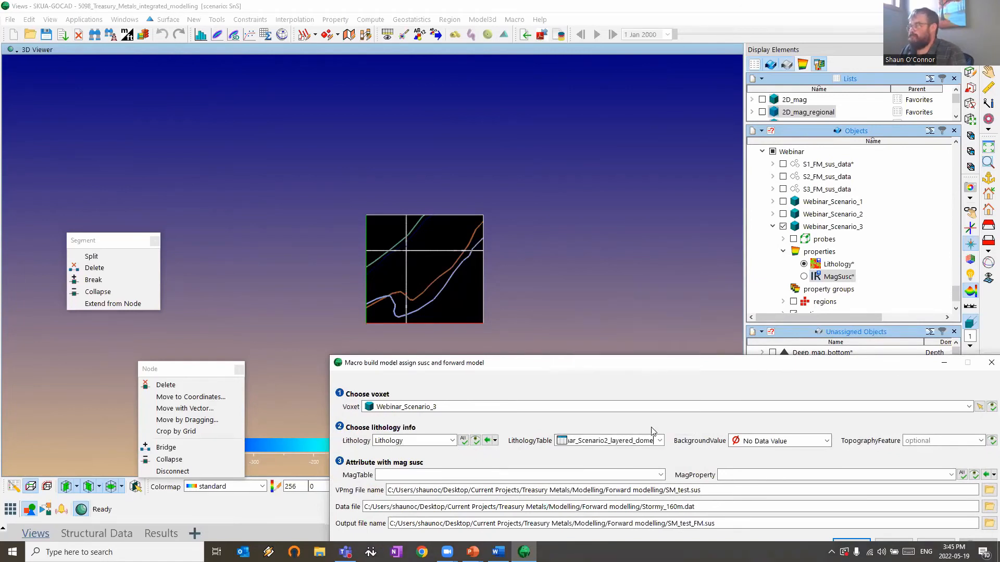
# Set the background value to Intermediate_volcanics (2) and the topography feature to Topography
pyautogui.click(792, 442)
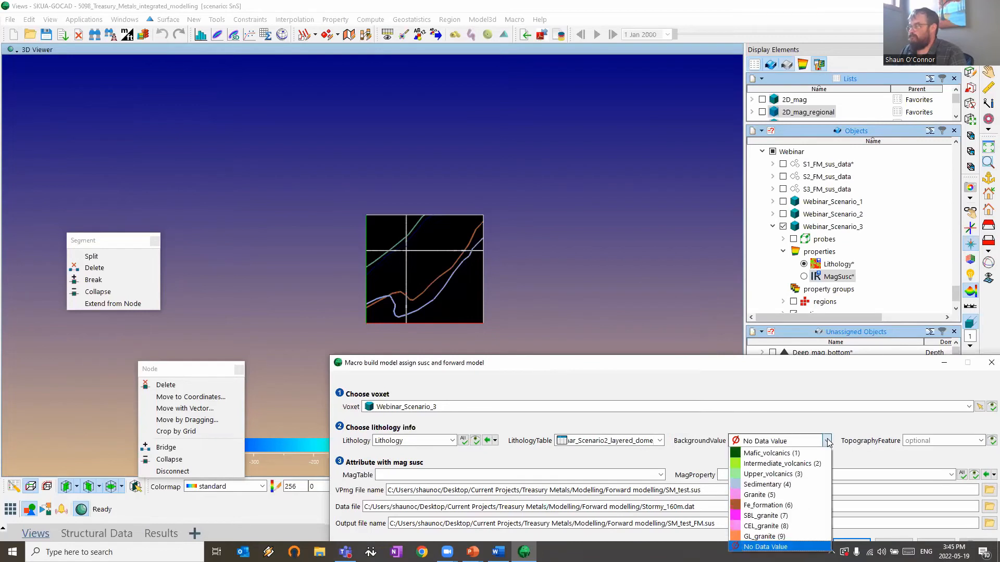
pyautogui.click(805, 463)
pyautogui.click(981, 440)
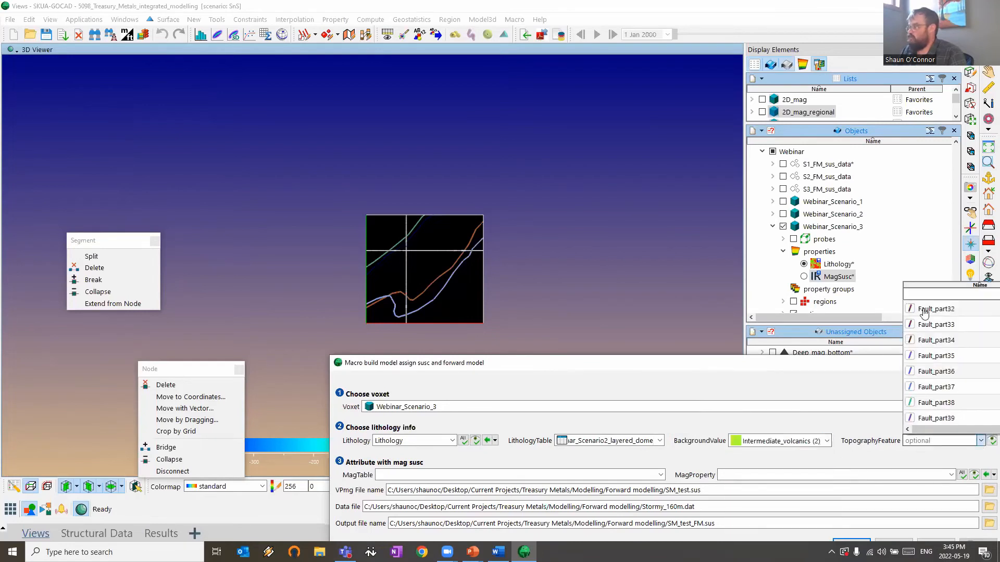
pyautogui.write('top')
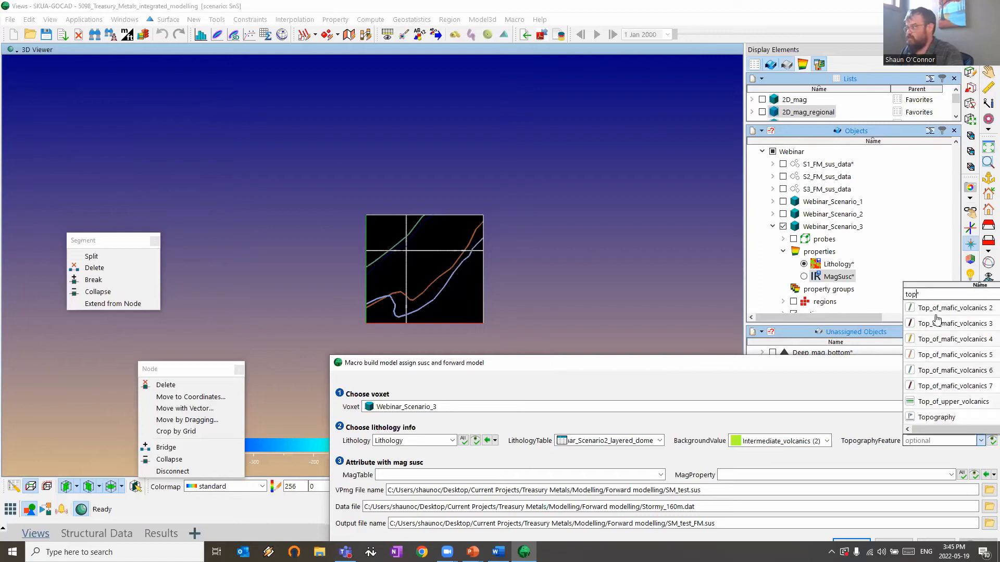
pyautogui.click(941, 417)
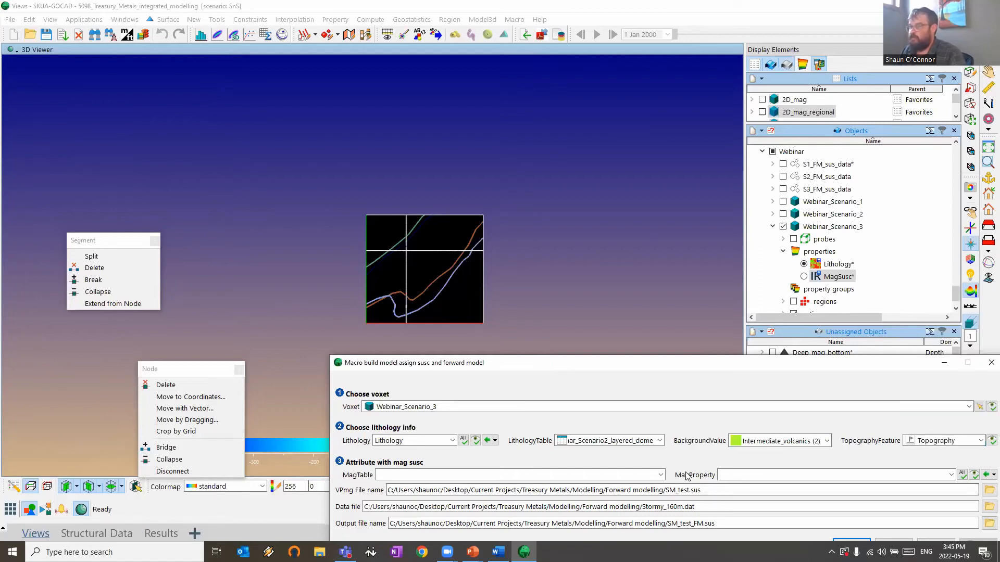
# Assign the MagSusc_starting_model table and the MagSusc property for the magnetic susceptibility attribution
pyautogui.click(661, 475)
pyautogui.click(437, 354)
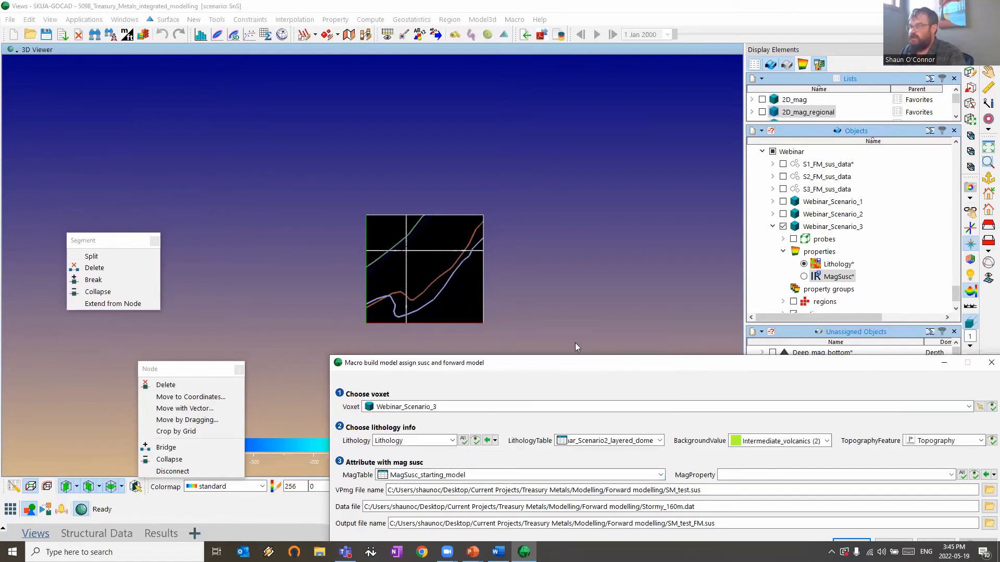
pyautogui.moveTo(575, 363); pyautogui.dragTo(364, 144)
pyautogui.click(740, 257)
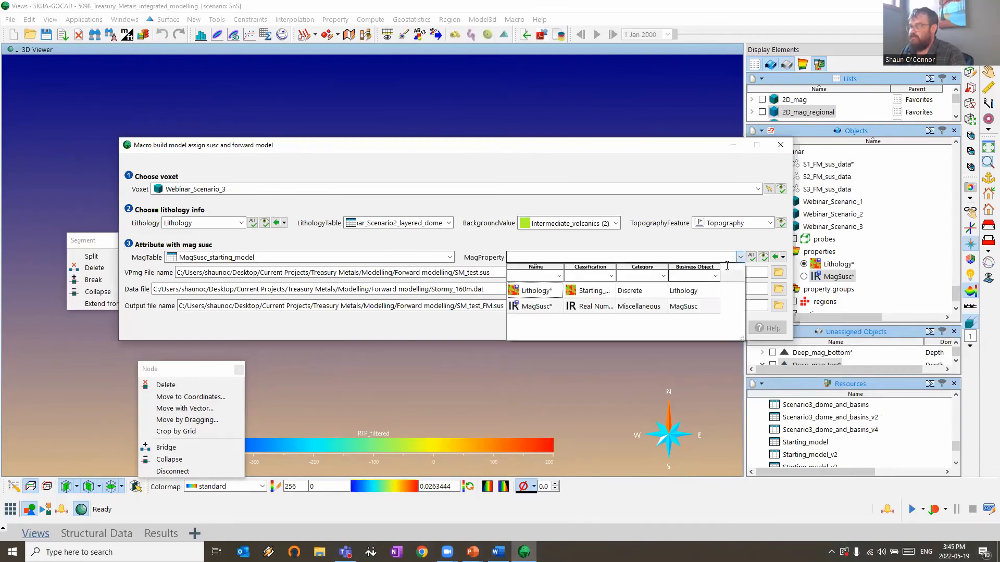
pyautogui.click(538, 306)
# Set the VPmg file name to S3_web.sus in the Webinar folder
pyautogui.click(778, 273)
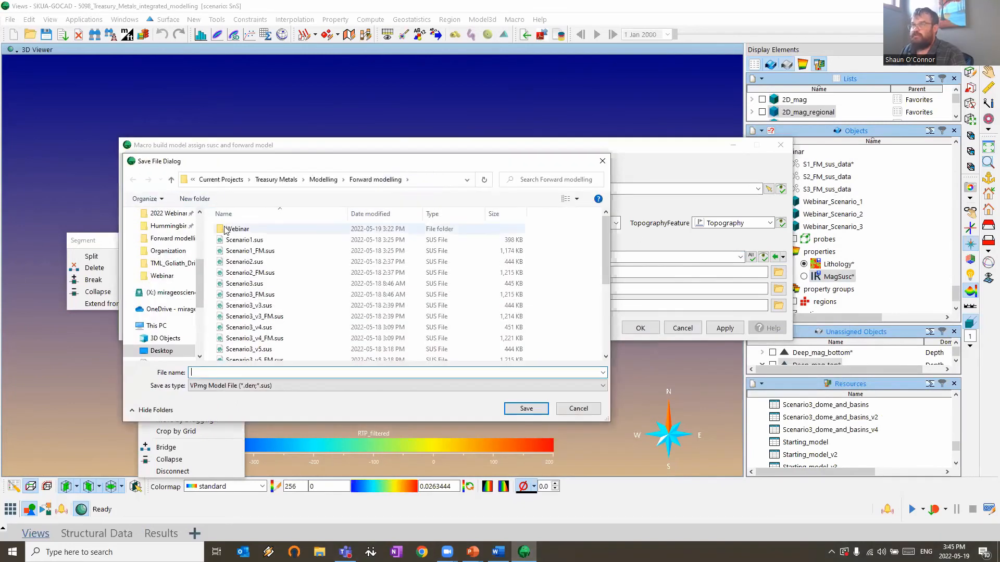
pyautogui.doubleClick(230, 229)
pyautogui.click(274, 372)
pyautogui.write('S')
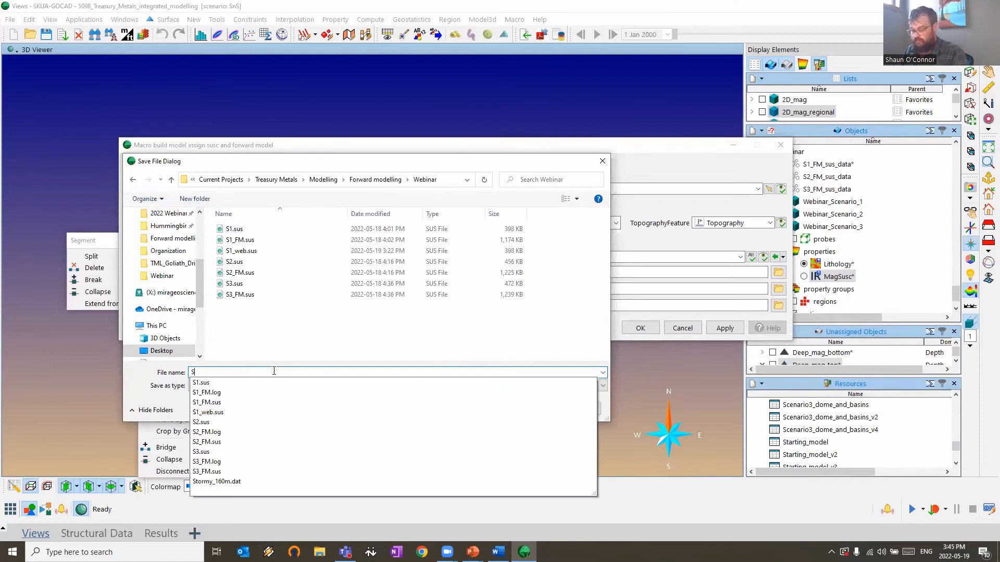
pyautogui.write('3_')
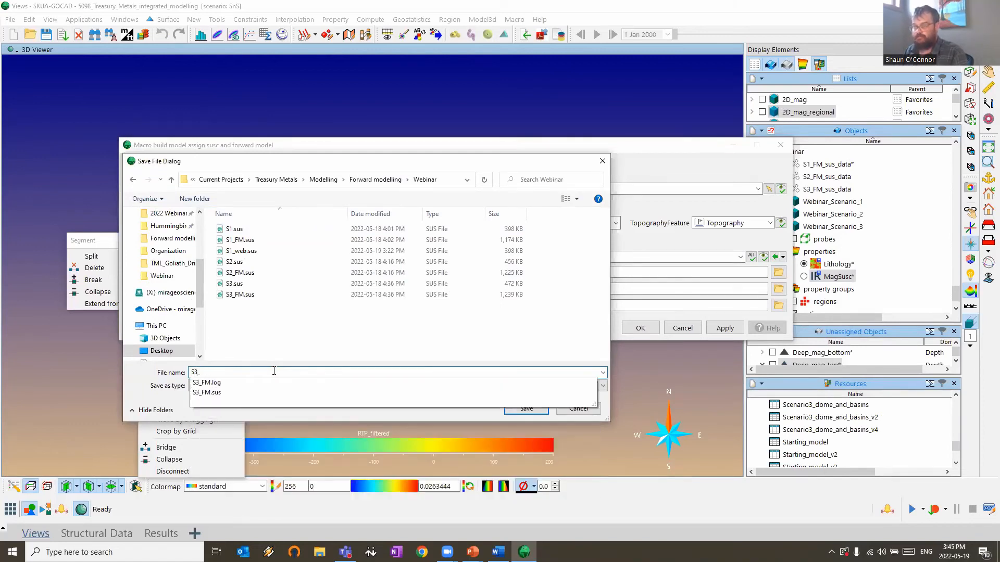
pyautogui.write('web.sus')
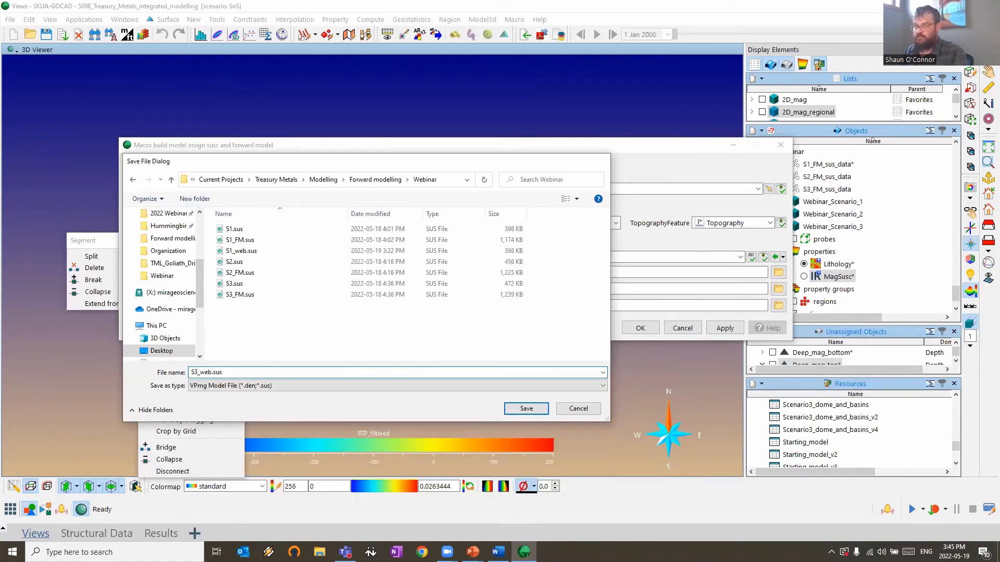
pyautogui.press('Return')
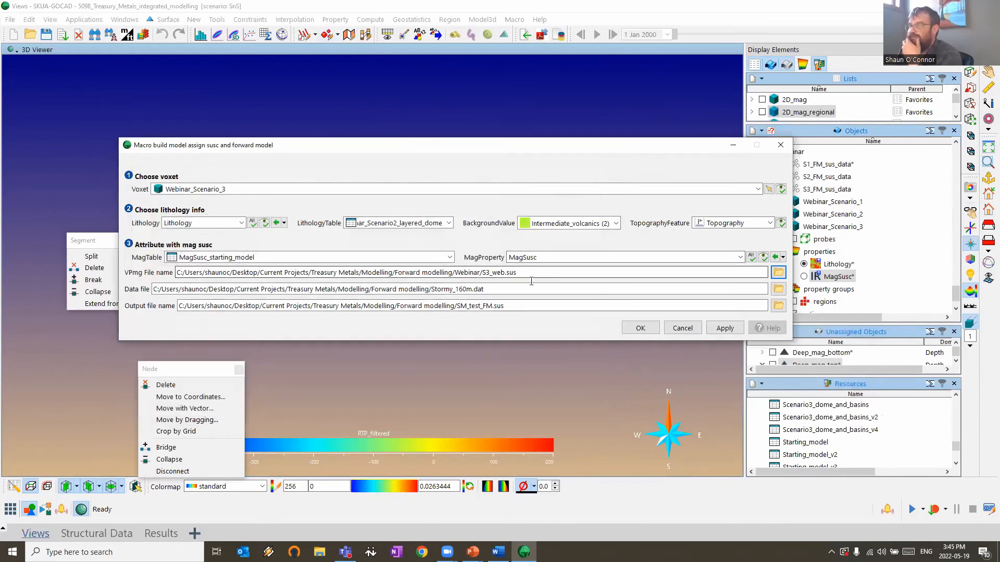
# Reuse the VPmg file path for the output file and rename it S3_web_FM.sus
pyautogui.tripleClick(534, 275)
pyautogui.hotkey('ctrl', 'c')
pyautogui.doubleClick(527, 306)
pyautogui.hotkey('ctrl', 'v')
pyautogui.doubleClick(532, 305)
pyautogui.tripleClick(532, 305)
pyautogui.hotkey('ctrl', 'v')
pyautogui.click(507, 305)
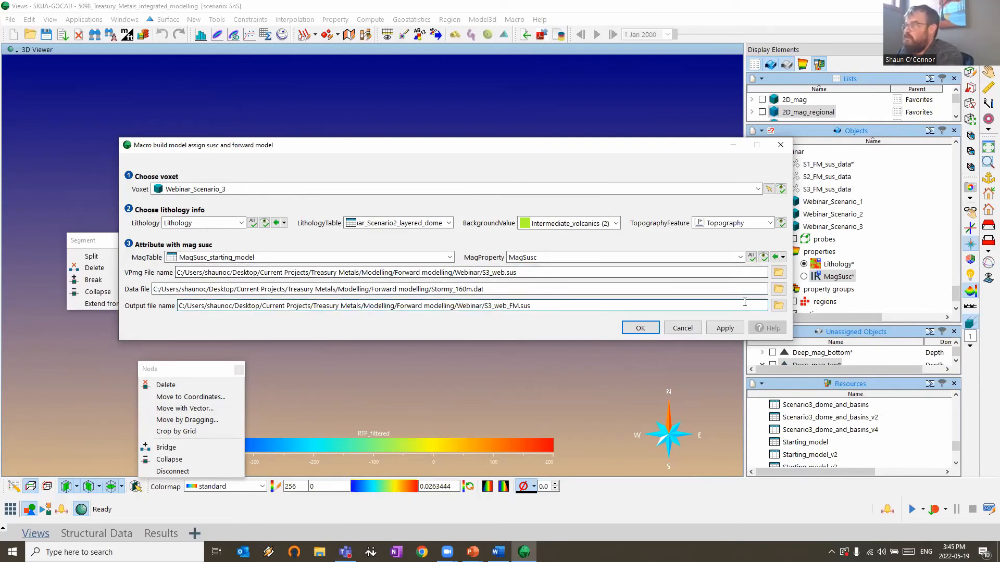
# Choose Stormy_160m.dat from the Webinar folder as the macro's data file
pyautogui.click(779, 305)
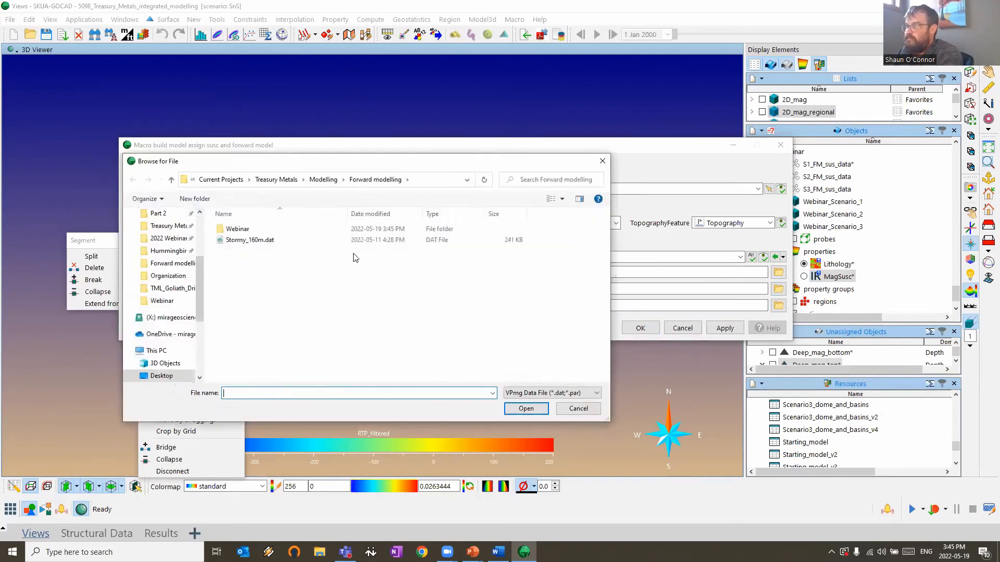
pyautogui.click(245, 229)
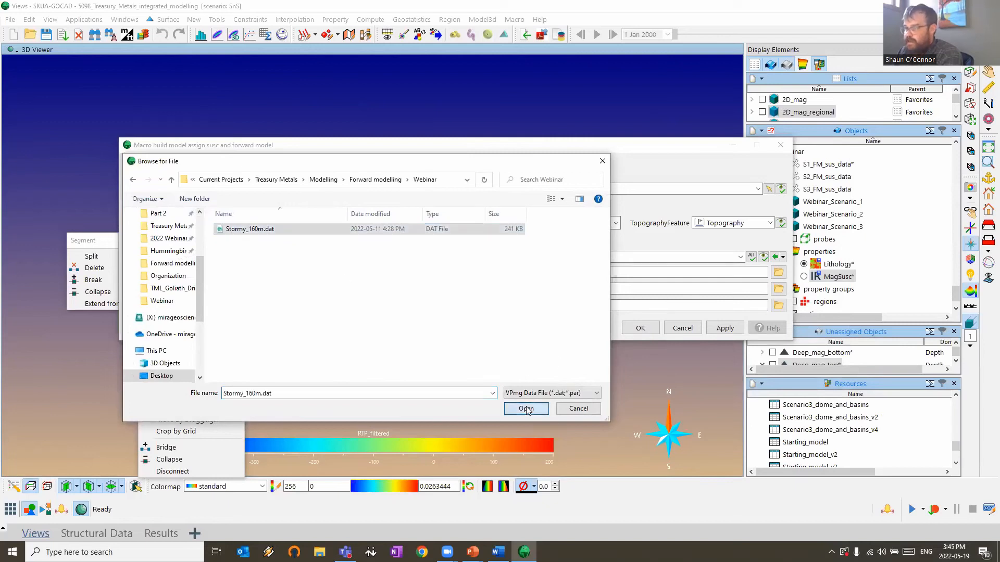
pyautogui.click(526, 409)
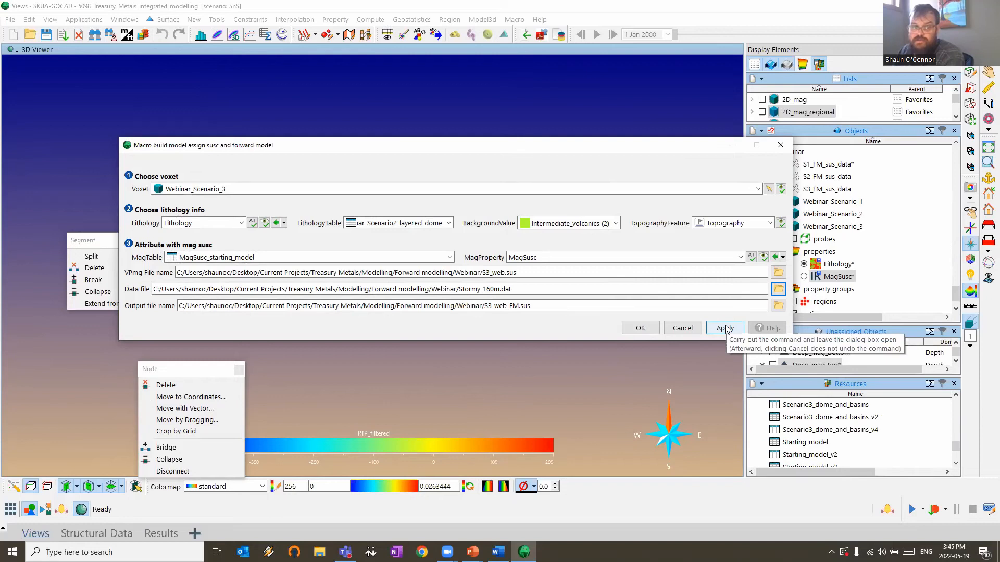
# Run the macro, let the VPmg forward modelling finish, and close the console and macro dialog
pyautogui.click(725, 328)
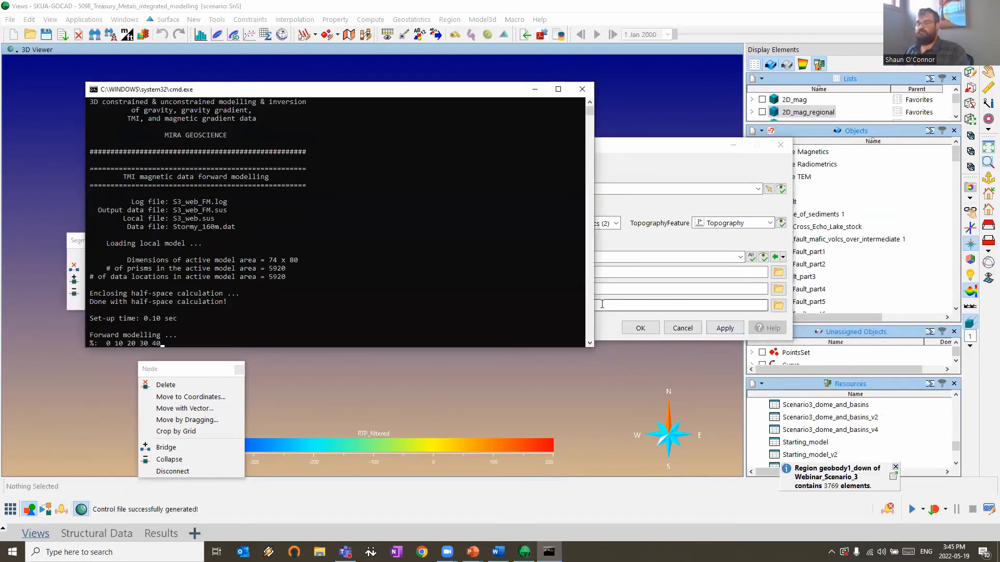
pyautogui.click(524, 197)
pyautogui.press('Return')
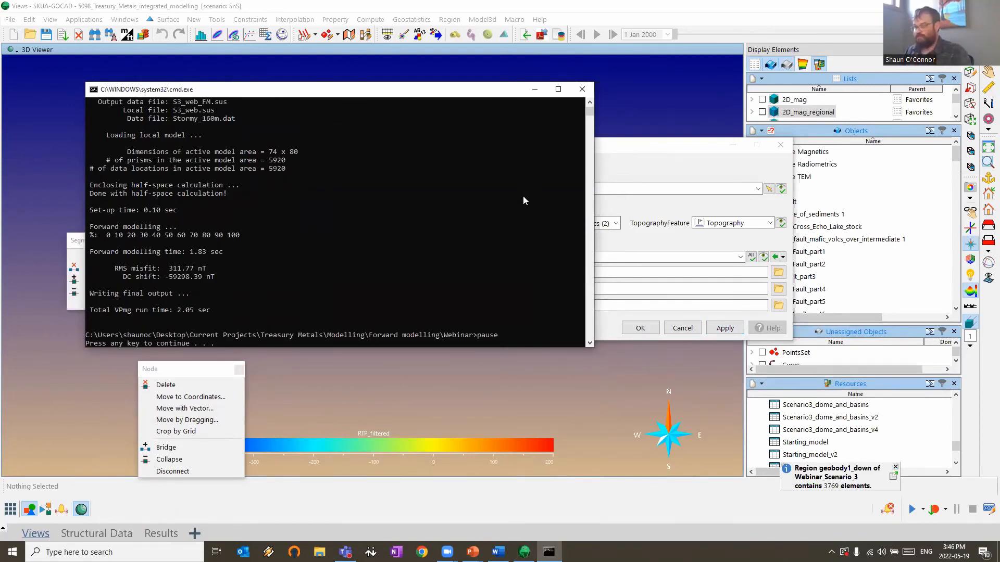
pyautogui.click(581, 91)
pyautogui.click(775, 148)
# Examine the rebuilt Webinar_Scenario_3 lithology on its three sections from above and from oblique angles
pyautogui.scroll(-2, 568, 357)
pyautogui.moveTo(427, 326); pyautogui.dragTo(428, 281)
pyautogui.scroll(5, 427, 330)
pyautogui.moveTo(427, 331); pyautogui.dragTo(393, 359)
pyautogui.moveTo(497, 335); pyautogui.dragTo(523, 289)
pyautogui.click(523, 303)
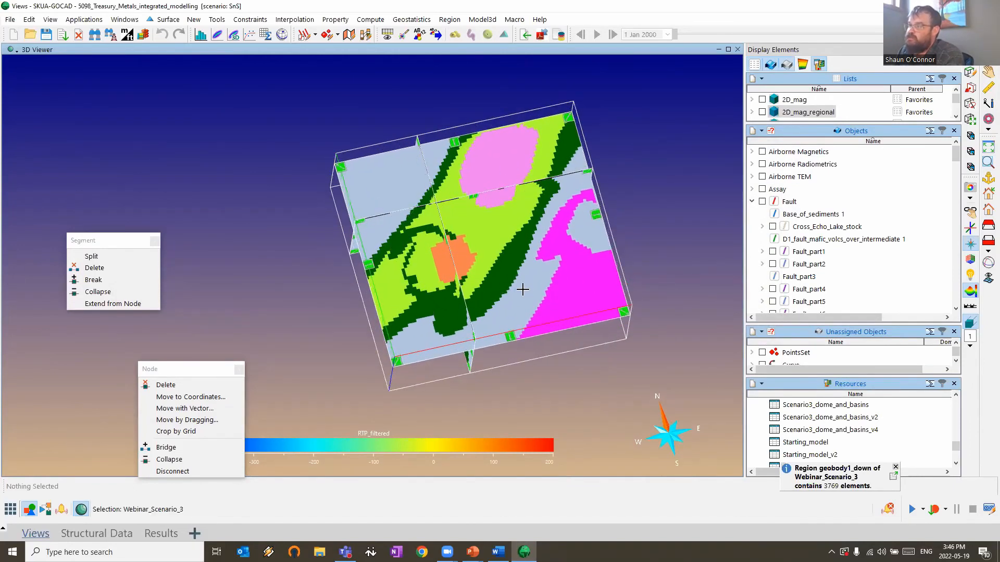
pyautogui.moveTo(459, 345); pyautogui.dragTo(425, 338)
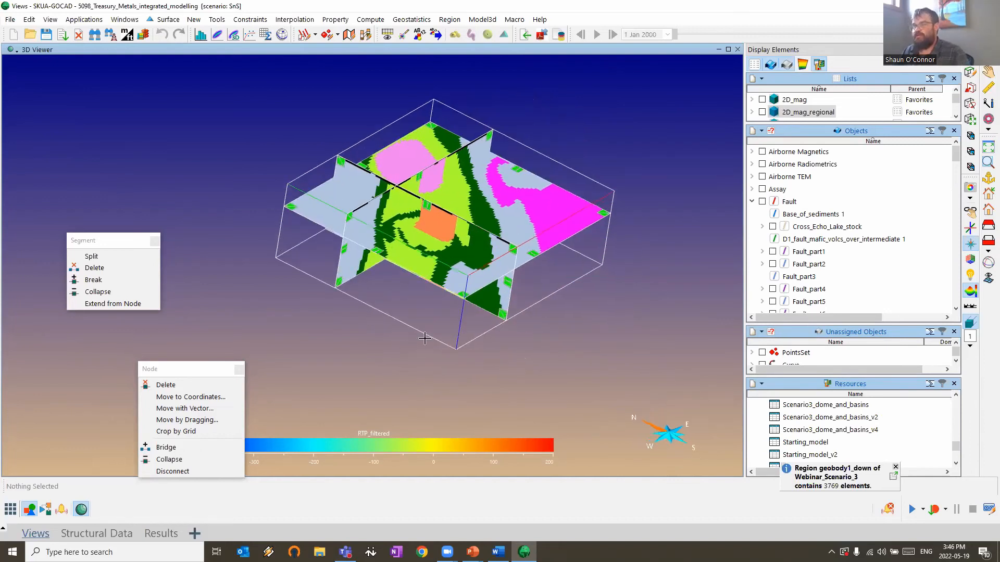
# Select Webinar_Scenario_3 and hide its horizontal section and one vertical section, leaving the east-west section displayed
pyautogui.scroll(-8, 885, 208)
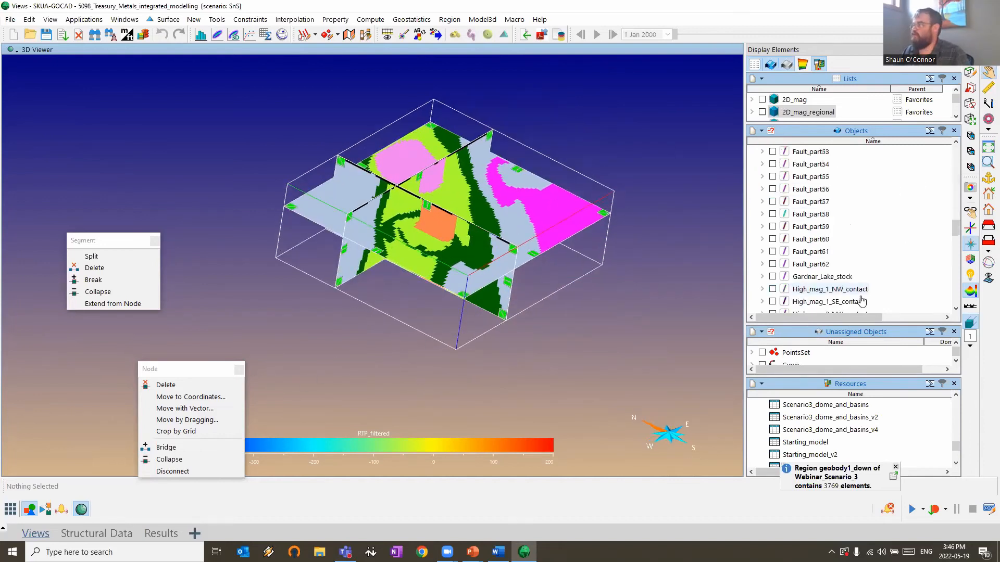
pyautogui.click(832, 214)
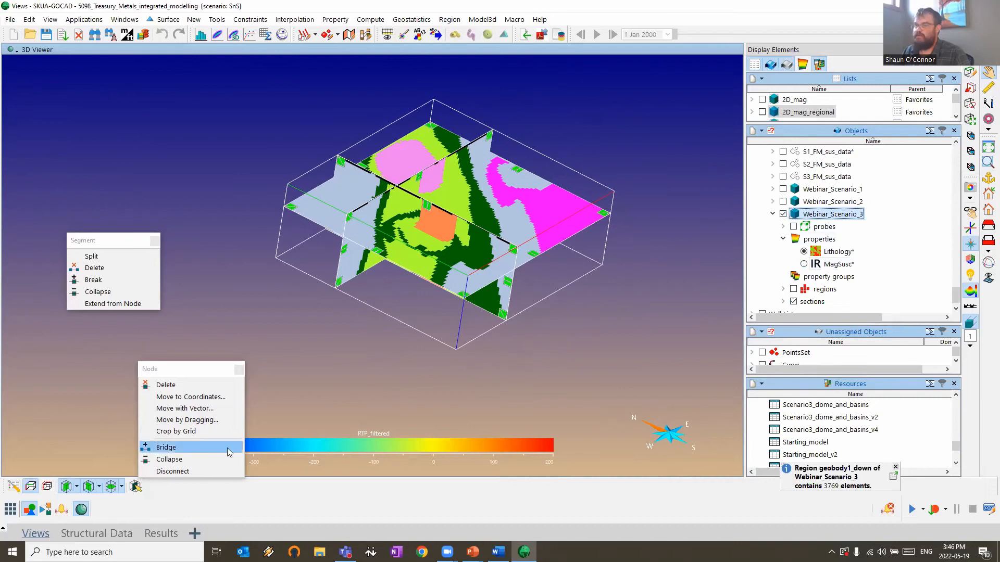
pyautogui.click(66, 487)
pyautogui.click(112, 487)
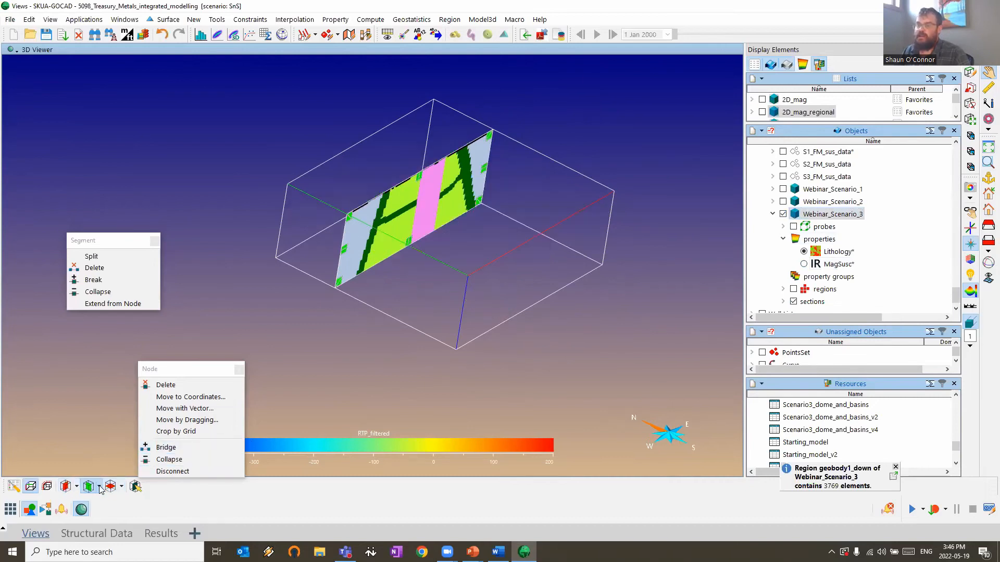
pyautogui.scroll(3, 489, 228)
pyautogui.moveTo(489, 227); pyautogui.dragTo(364, 379)
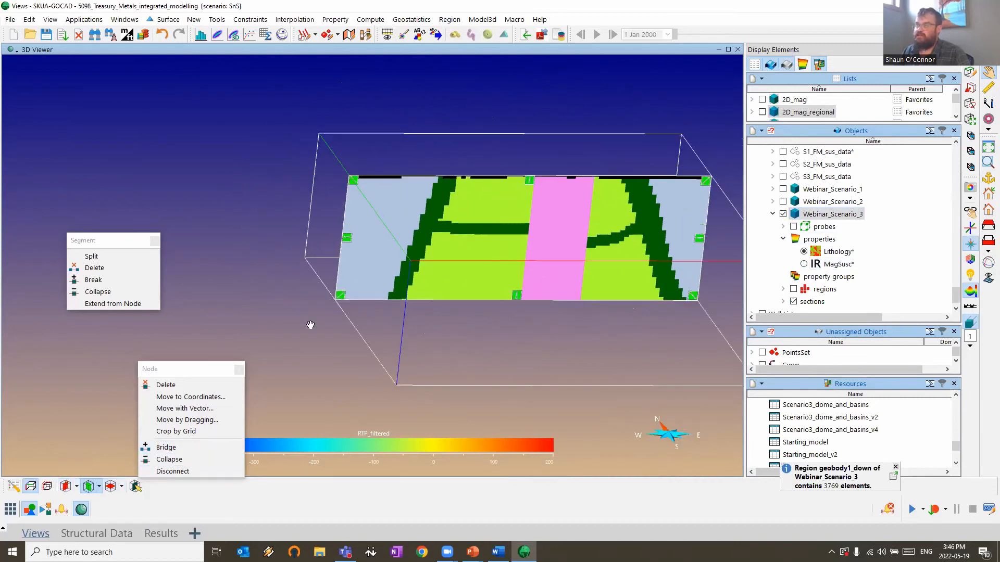
# Redisplay the hidden vertical section and inspect the folded deep layer on both vertical sections from several angles
pyautogui.click(65, 486)
pyautogui.moveTo(465, 208); pyautogui.dragTo(446, 285)
pyautogui.click(448, 267)
pyautogui.press('Escape')
pyautogui.moveTo(542, 302); pyautogui.dragTo(476, 221)
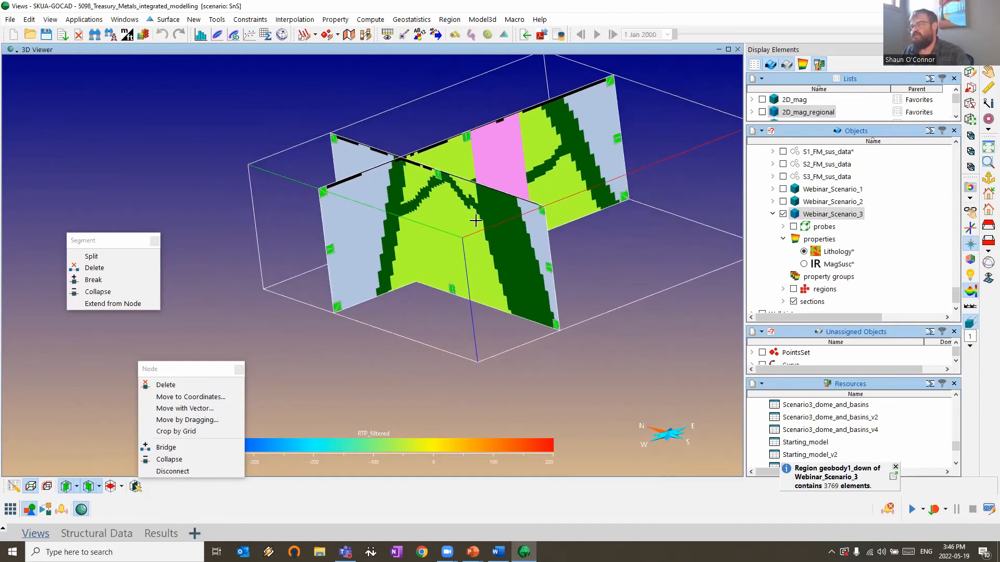
pyautogui.moveTo(553, 225); pyautogui.dragTo(542, 220)
pyautogui.moveTo(414, 252); pyautogui.dragTo(537, 284)
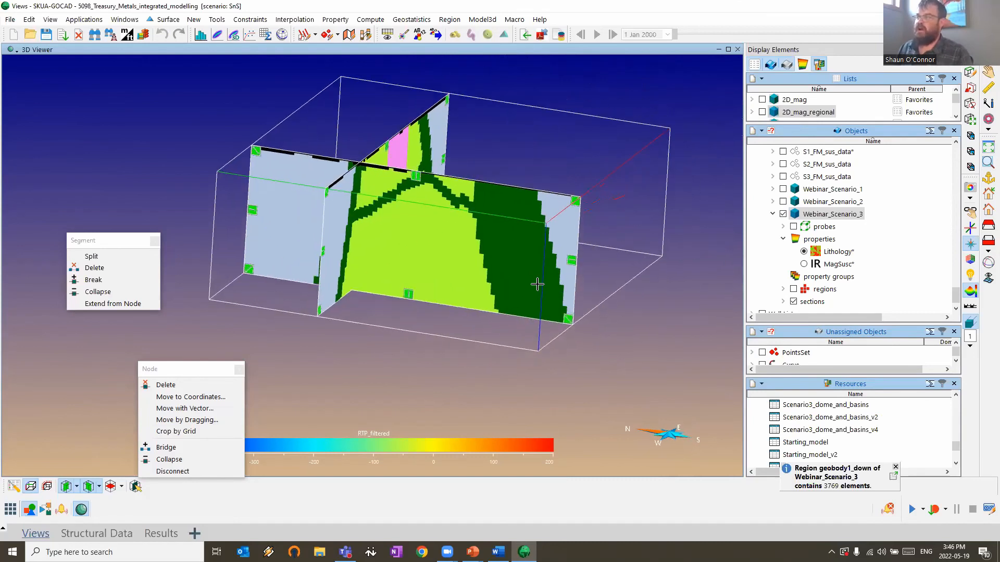
pyautogui.moveTo(510, 326); pyautogui.dragTo(461, 241)
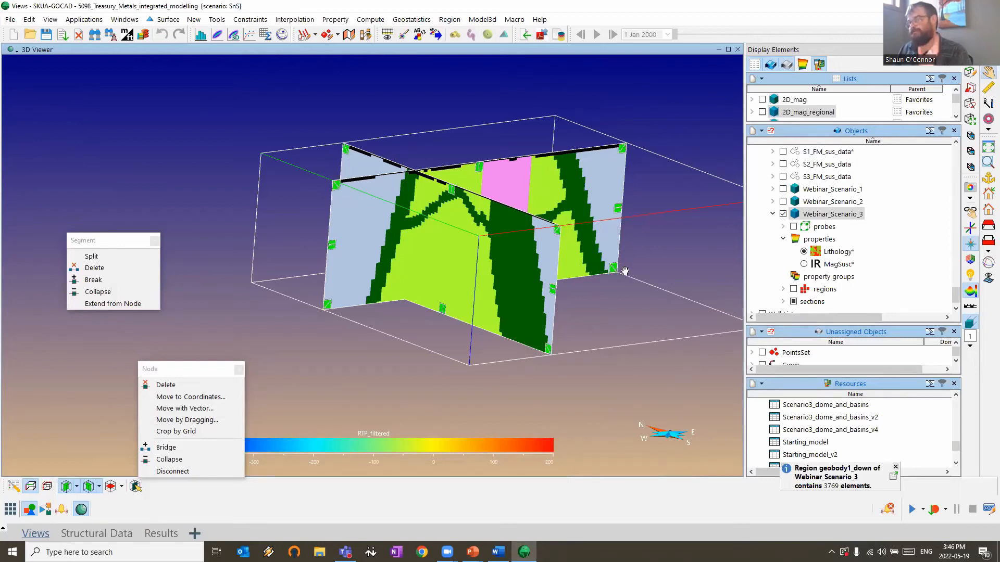
pyautogui.scroll(-3, 601, 327)
pyautogui.moveTo(420, 274); pyautogui.dragTo(604, 241)
# Hide everything in the 3D view and start the VPmg results import that extracts data from a VPmg file
pyautogui.rightClick(628, 142)
pyautogui.click(692, 268)
pyautogui.click(323, 20)
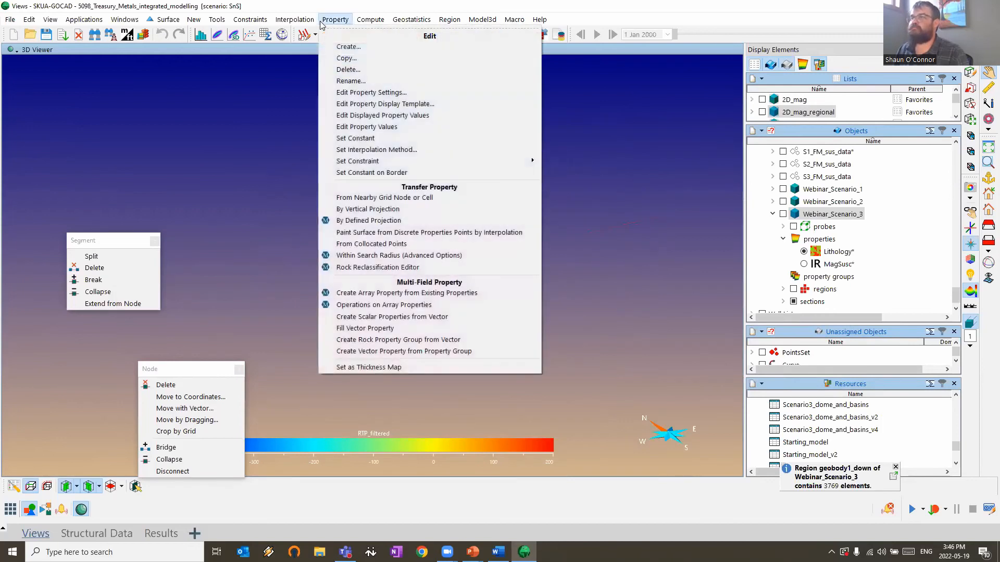
pyautogui.moveTo(167, 20)
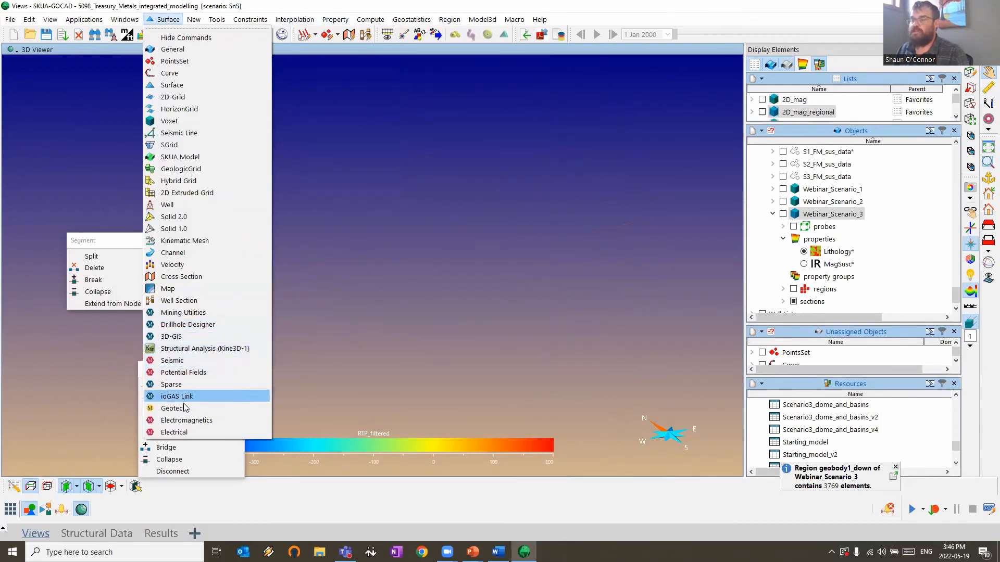
pyautogui.click(183, 373)
pyautogui.click(309, 21)
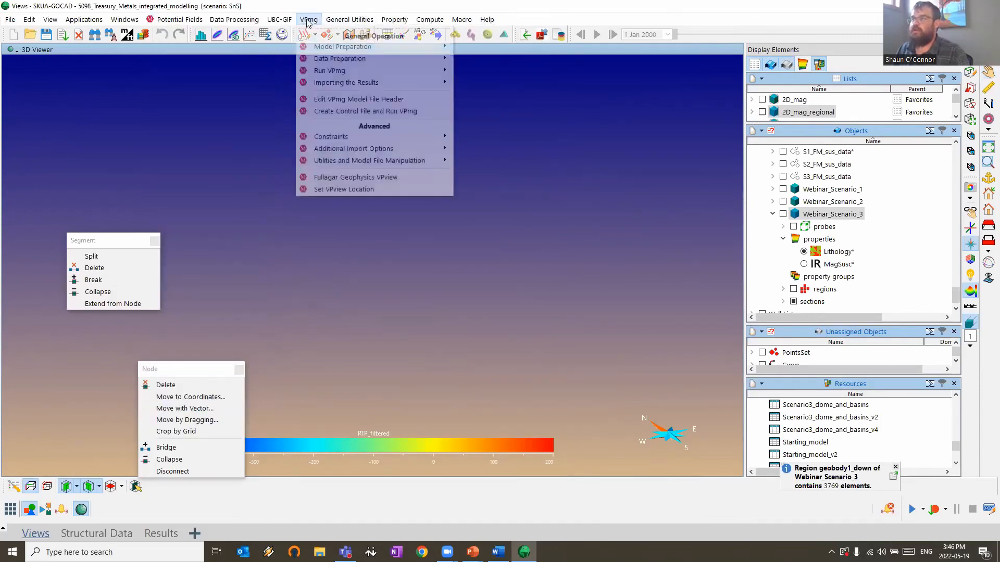
pyautogui.moveTo(344, 82)
pyautogui.click(536, 96)
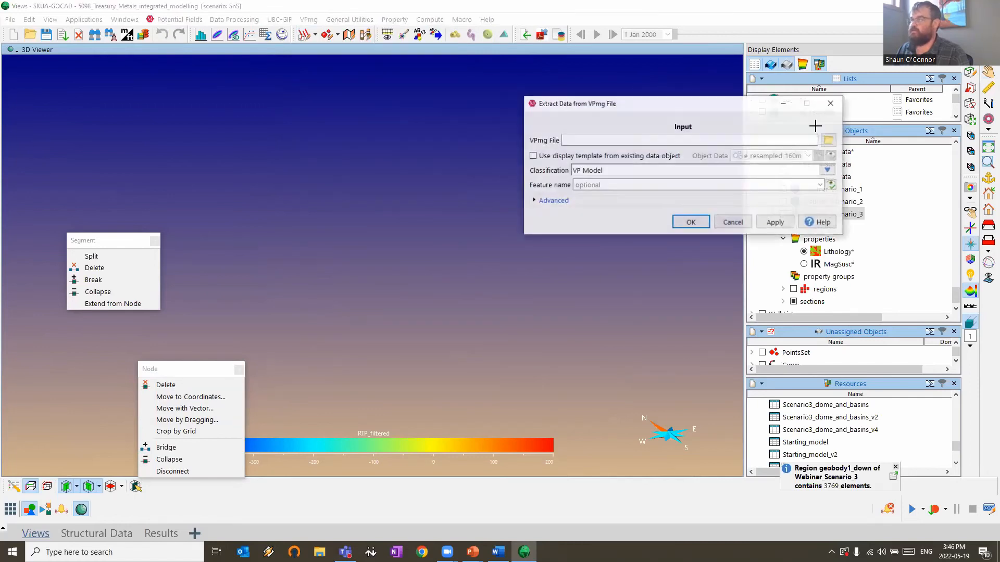
# Choose S3_web_FM.sus from the Webinar folder inside Forward modelling as the VPmg file to extract
pyautogui.click(828, 140)
pyautogui.click(629, 275)
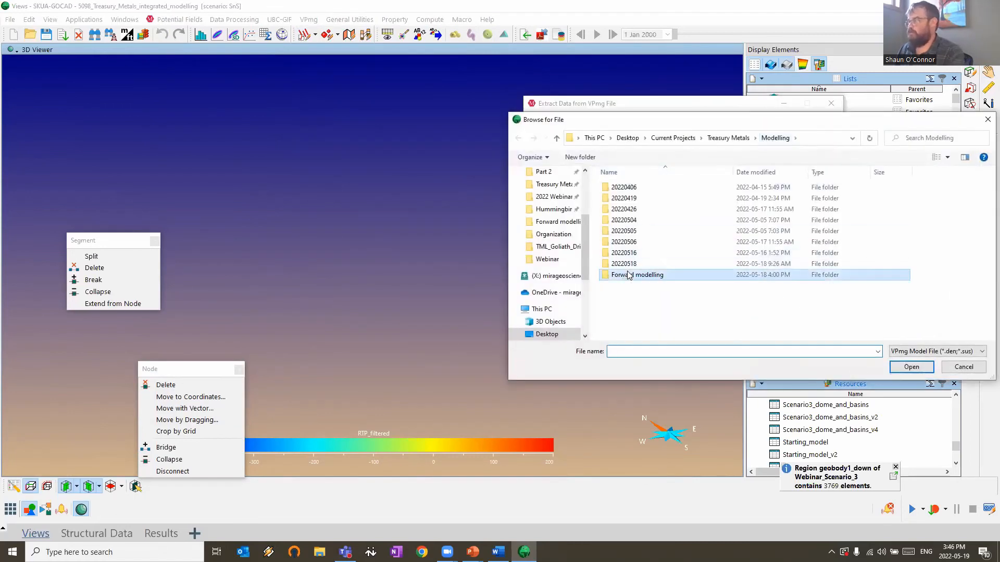
pyautogui.doubleClick(628, 275)
pyautogui.scroll(-4, 650, 281)
pyautogui.click(773, 172)
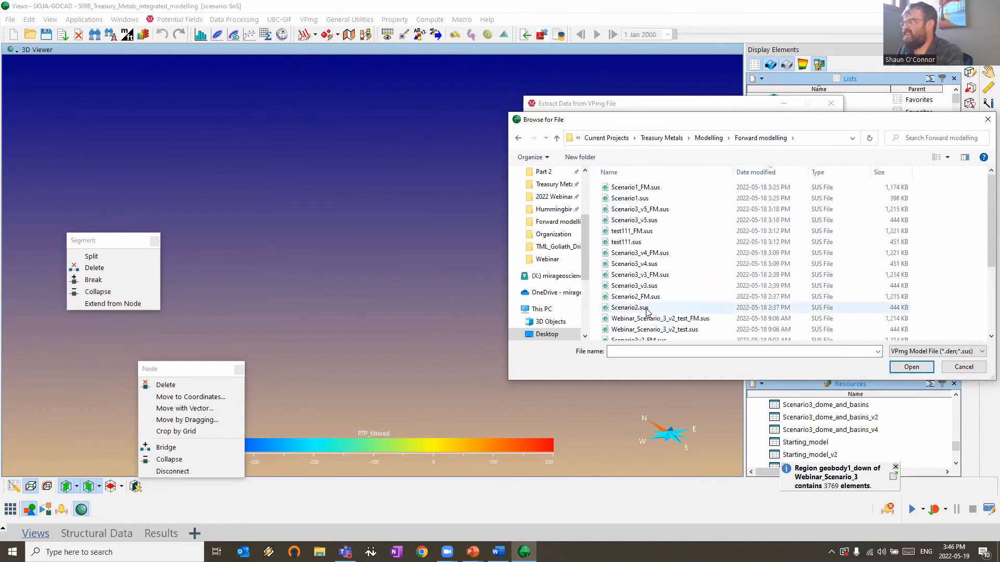
pyautogui.scroll(-4, 647, 311)
pyautogui.doubleClick(623, 336)
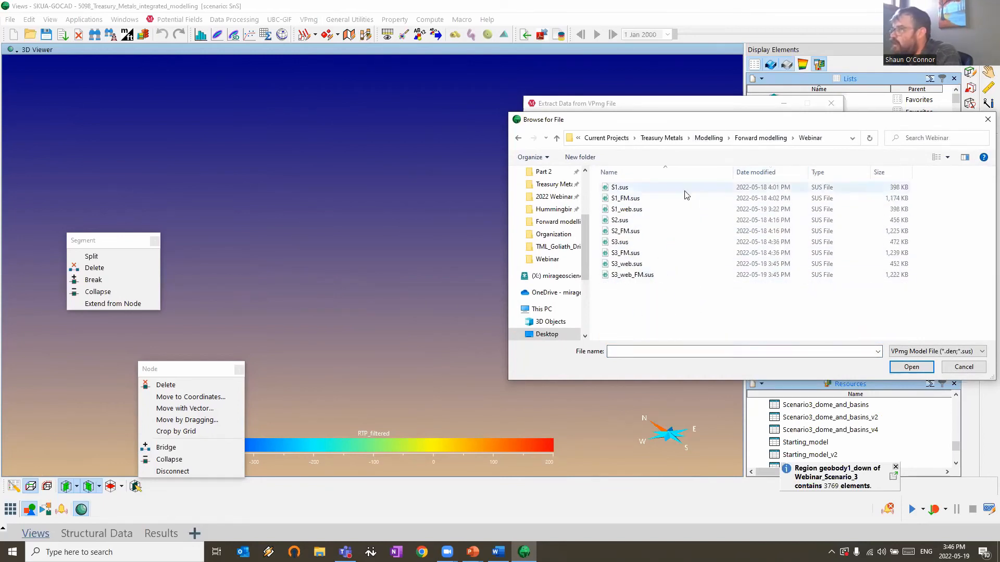
pyautogui.click(756, 172)
pyautogui.click(648, 188)
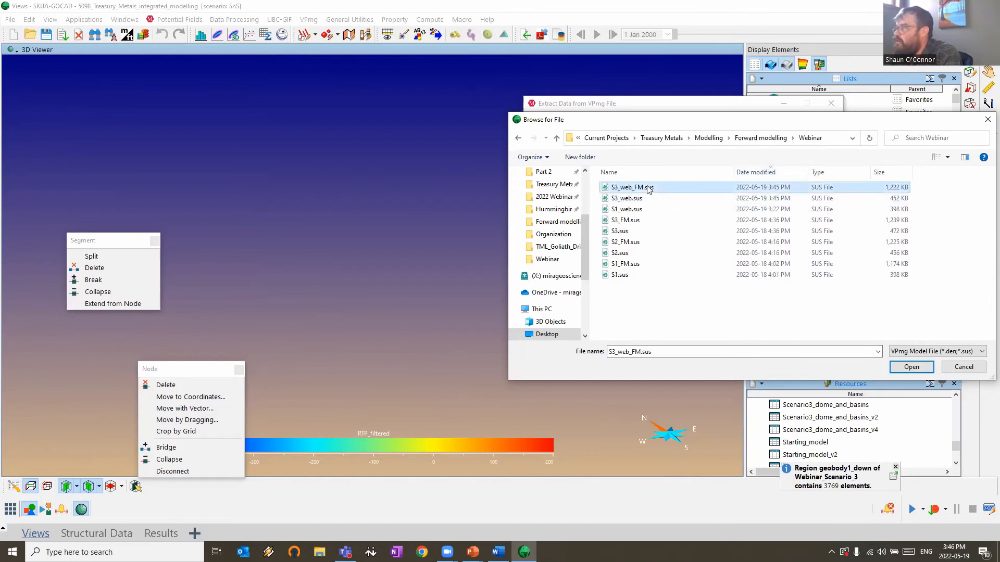
pyautogui.doubleClick(649, 188)
# Assign the Webinar feature name, extract the forward-modelled data, and close the extraction dialog
pyautogui.click(822, 185)
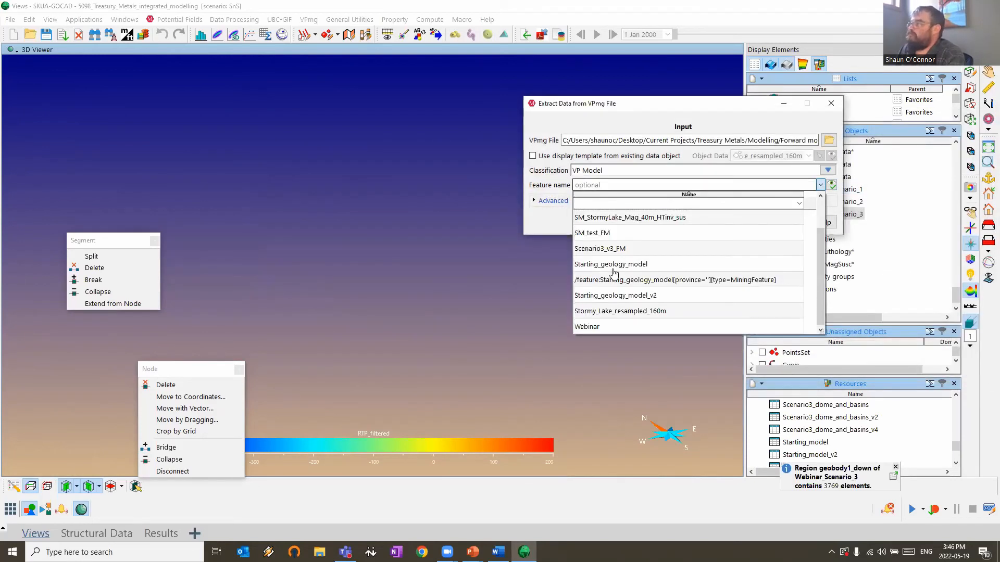
pyautogui.click(582, 330)
pyautogui.click(770, 223)
pyautogui.click(832, 103)
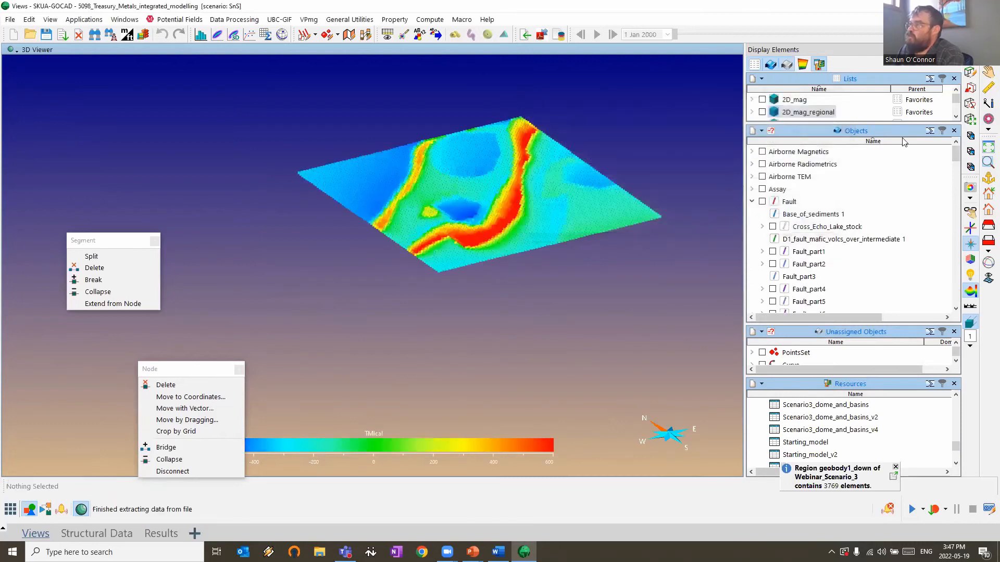
# Look at the calculated magnetic response from directly above and duplicate the 3D viewer
pyautogui.click(986, 226)
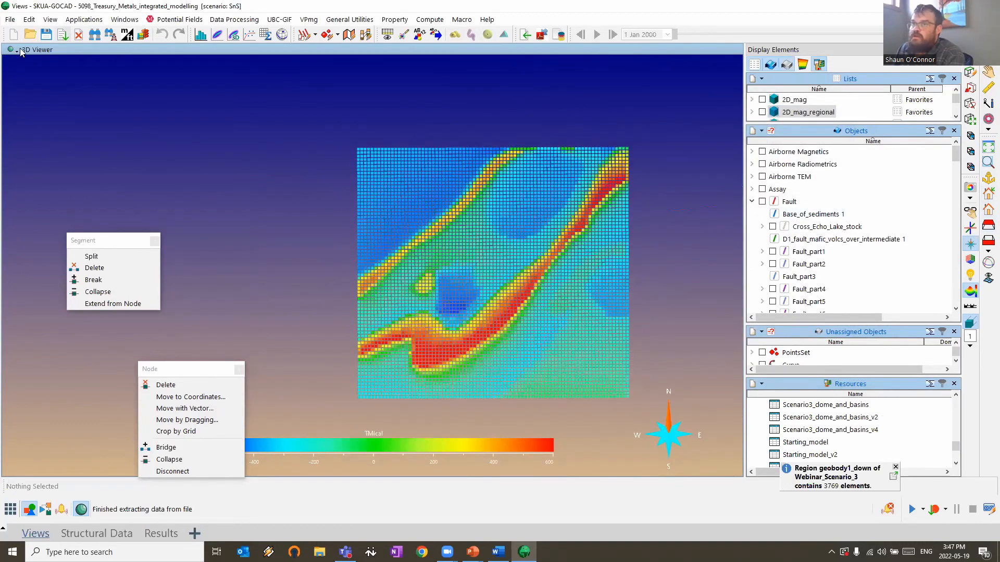
pyautogui.click(13, 49)
pyautogui.click(46, 82)
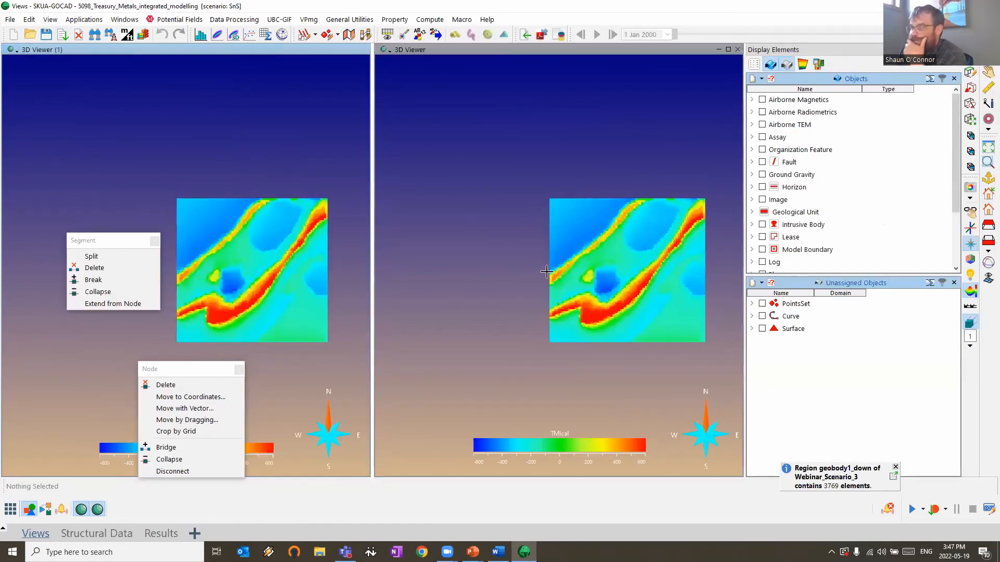
# Select S3_web_FM_sus_data in the new viewer and colour it by the observed response, TMIobs
pyautogui.click(988, 74)
pyautogui.click(275, 306)
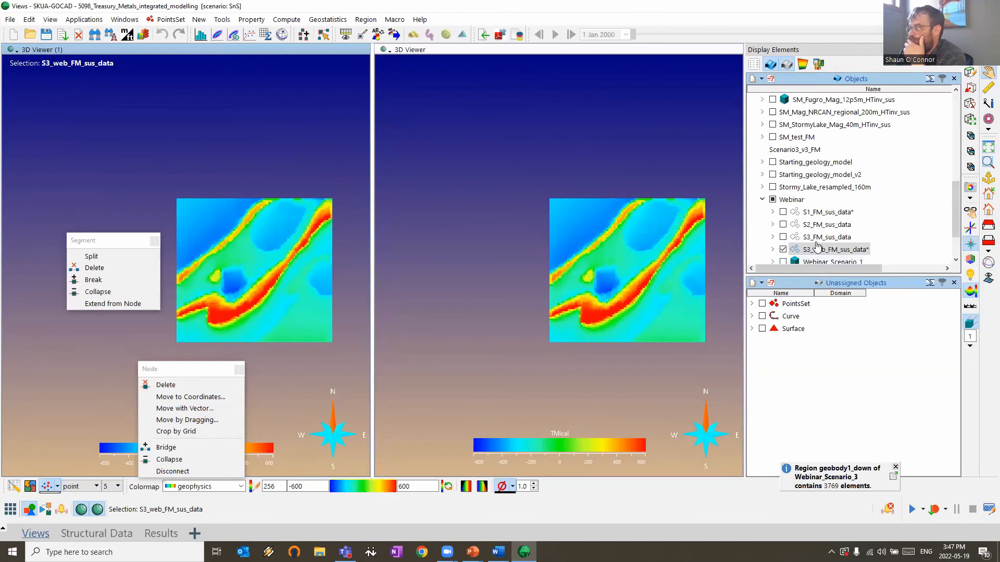
pyautogui.scroll(-2, 815, 245)
pyautogui.click(773, 200)
pyautogui.click(783, 212)
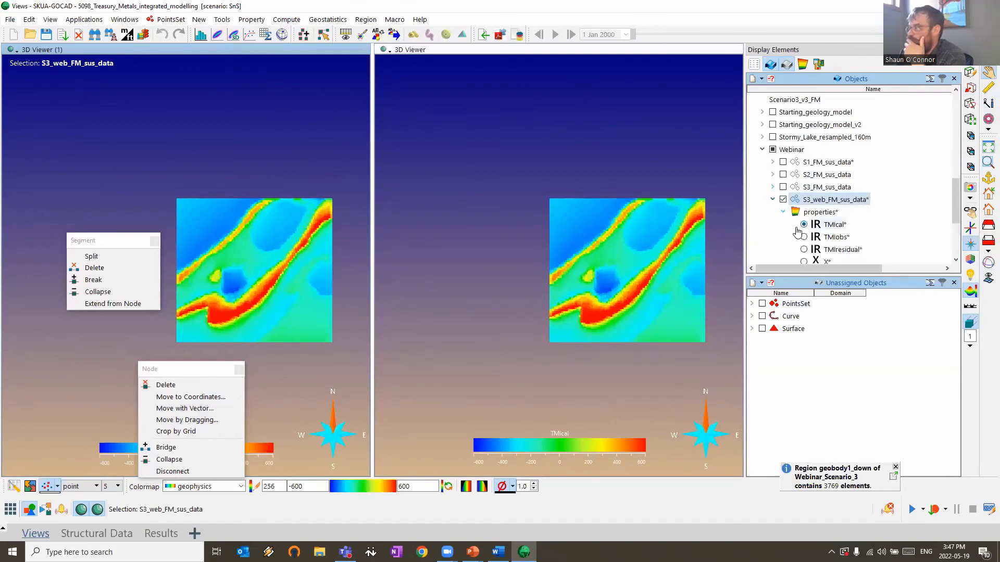
pyautogui.click(801, 237)
# Compare the TMIobs and TMIcal anomaly patterns of S3_web_FM_sus_data across the two viewers at matching scales
pyautogui.moveTo(517, 342); pyautogui.dragTo(460, 328)
pyautogui.scroll(5, 505, 266)
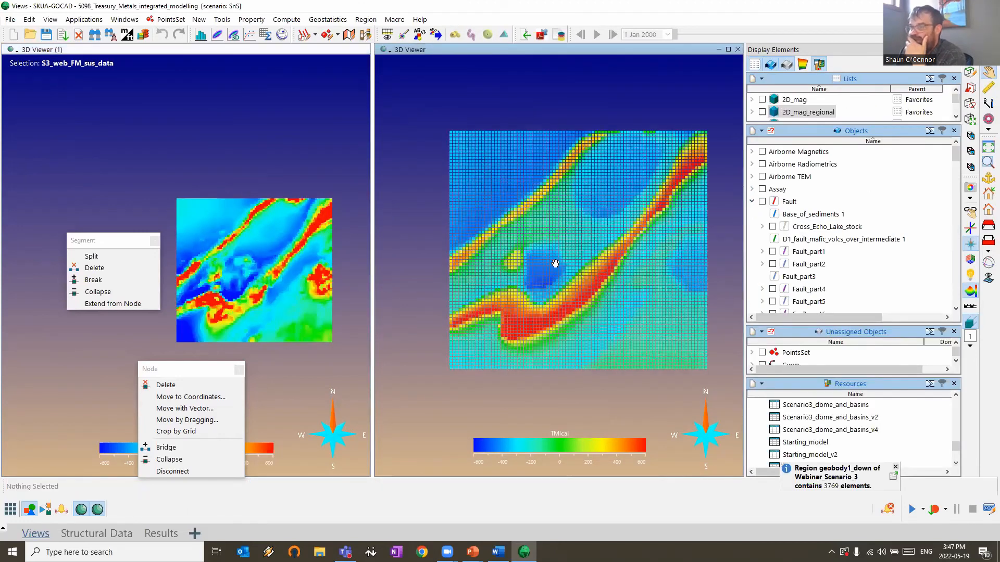
pyautogui.scroll(5, 238, 269)
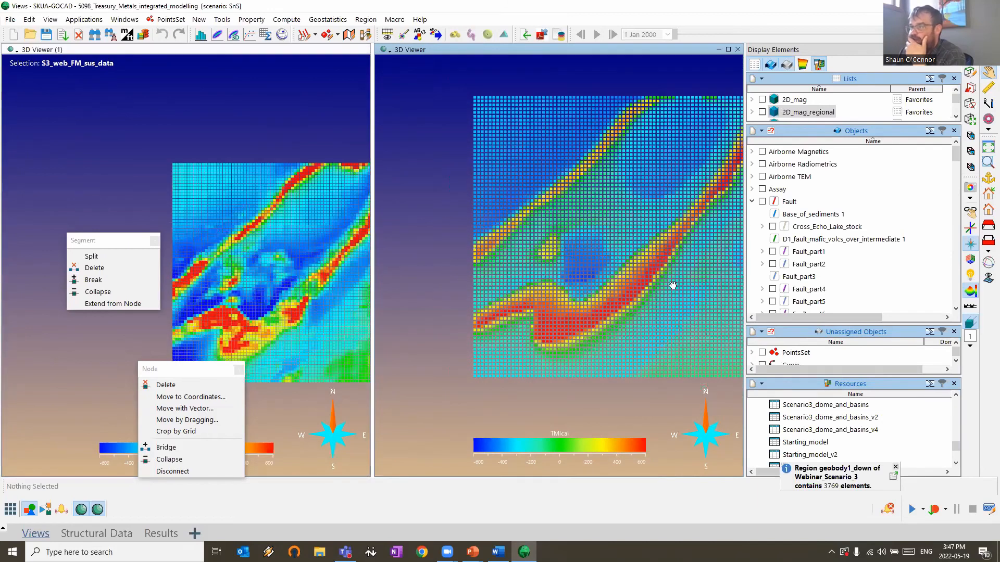
pyautogui.scroll(-2, 605, 276)
pyautogui.moveTo(280, 341); pyautogui.dragTo(248, 337, button='middle')
pyautogui.scroll(-1, 564, 250)
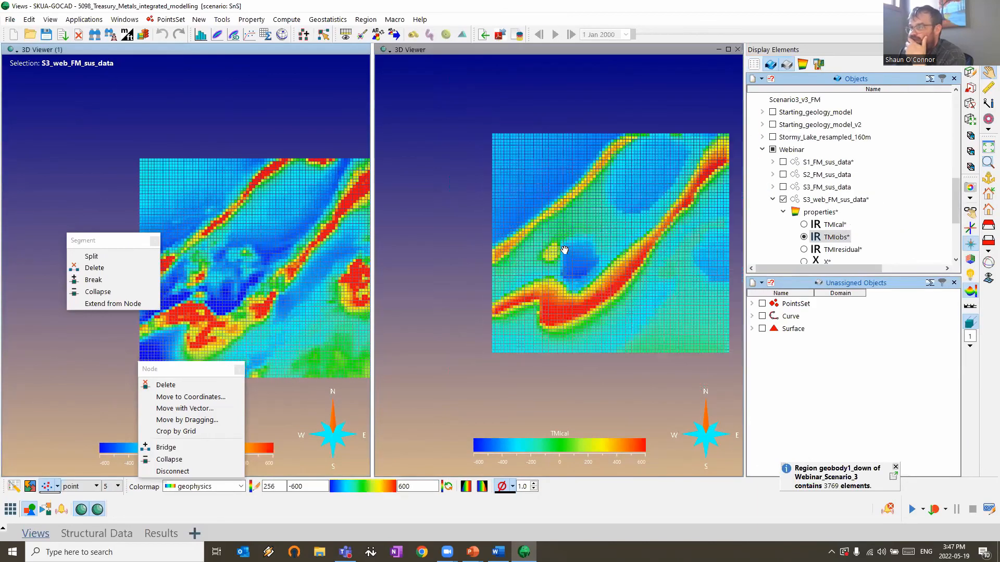
pyautogui.scroll(3, 564, 250)
pyautogui.scroll(-2, 573, 248)
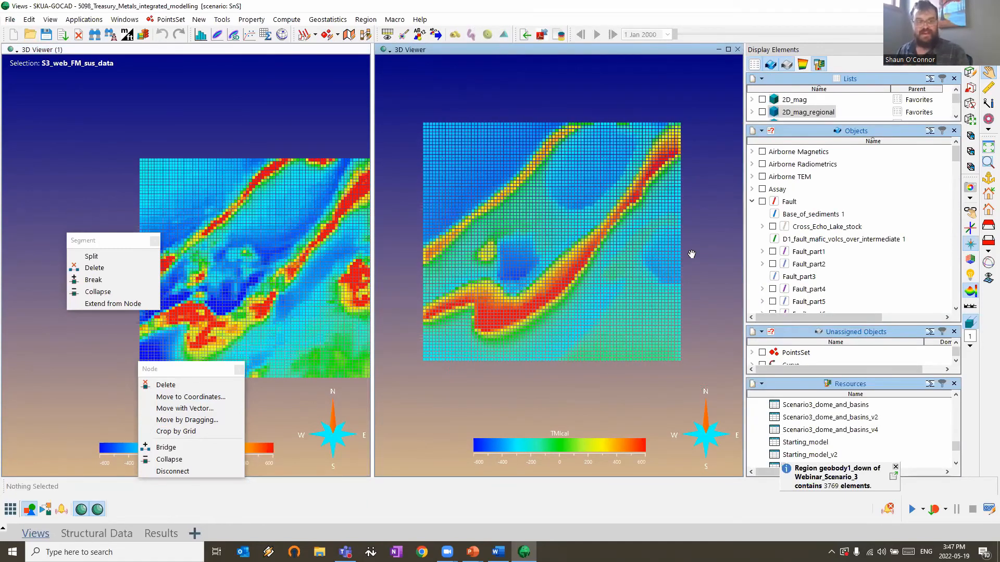
# Hide all objects in the original viewer displaying TMIcal
pyautogui.scroll(-10, 782, 237)
pyautogui.scroll(-4, 781, 235)
pyautogui.rightClick(756, 227)
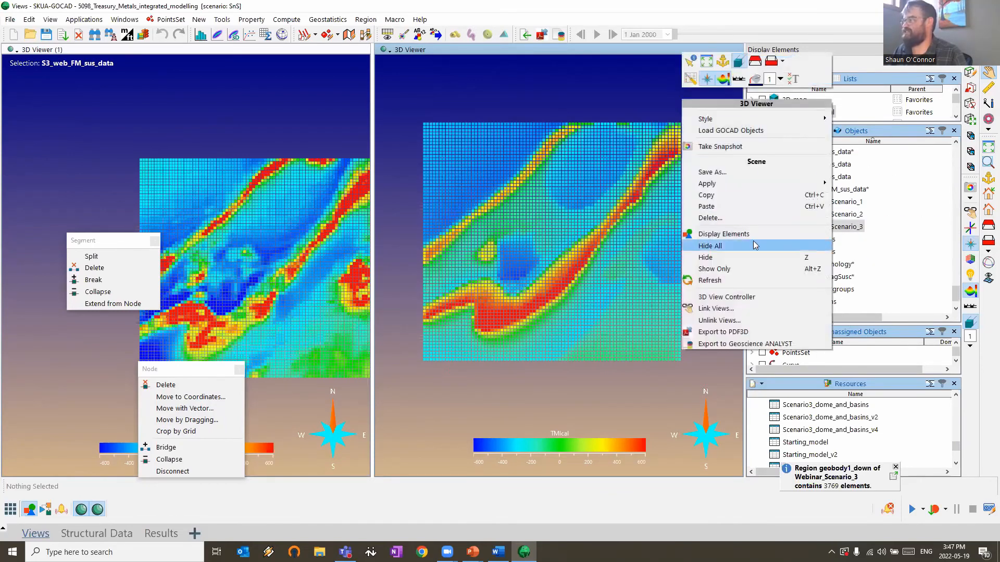
pyautogui.click(755, 246)
pyautogui.rightClick(690, 111)
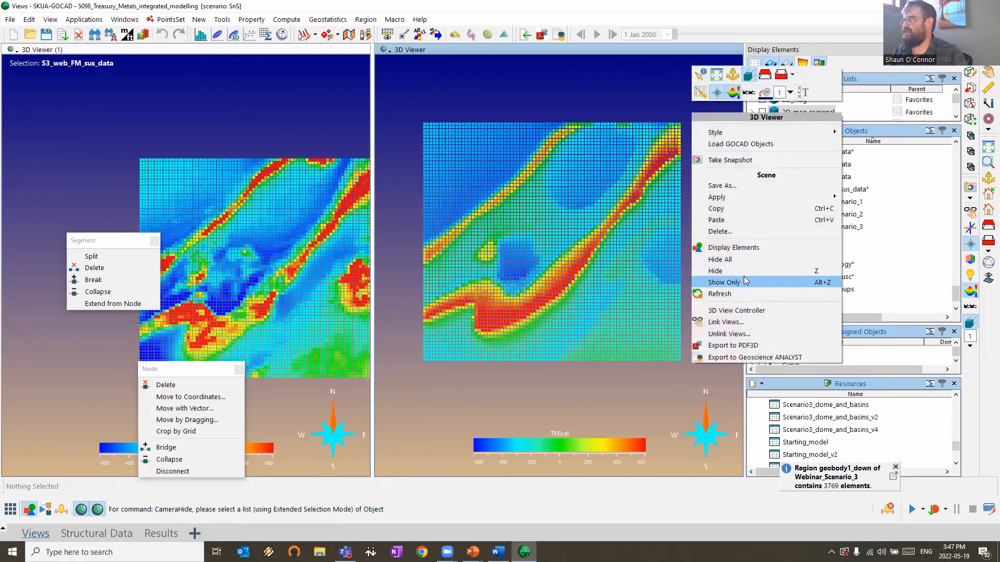
pyautogui.click(751, 259)
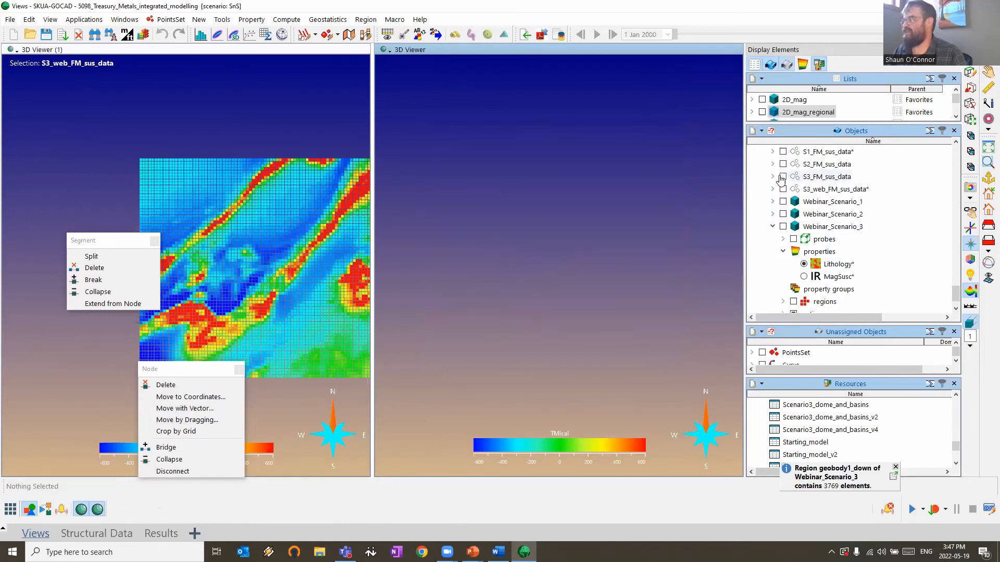
# Display S3_FM_sus_data in the original viewer with point size 5
pyautogui.click(782, 178)
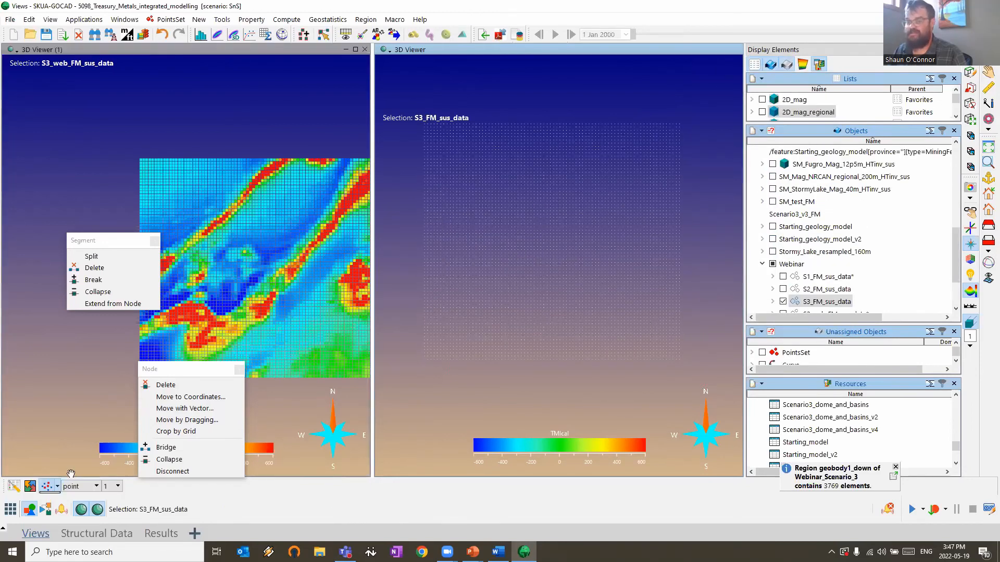
pyautogui.click(81, 487)
pyautogui.click(117, 487)
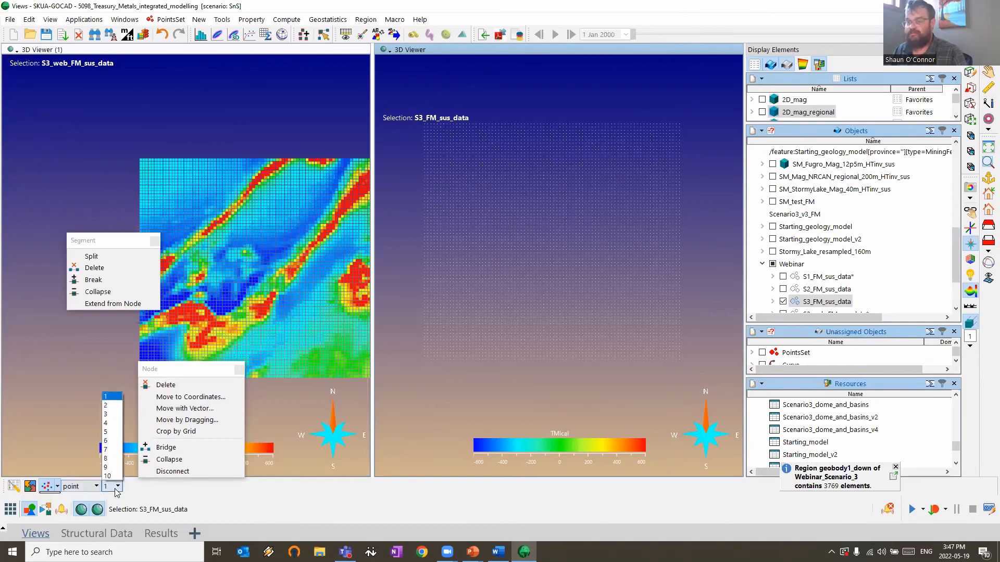
pyautogui.click(109, 432)
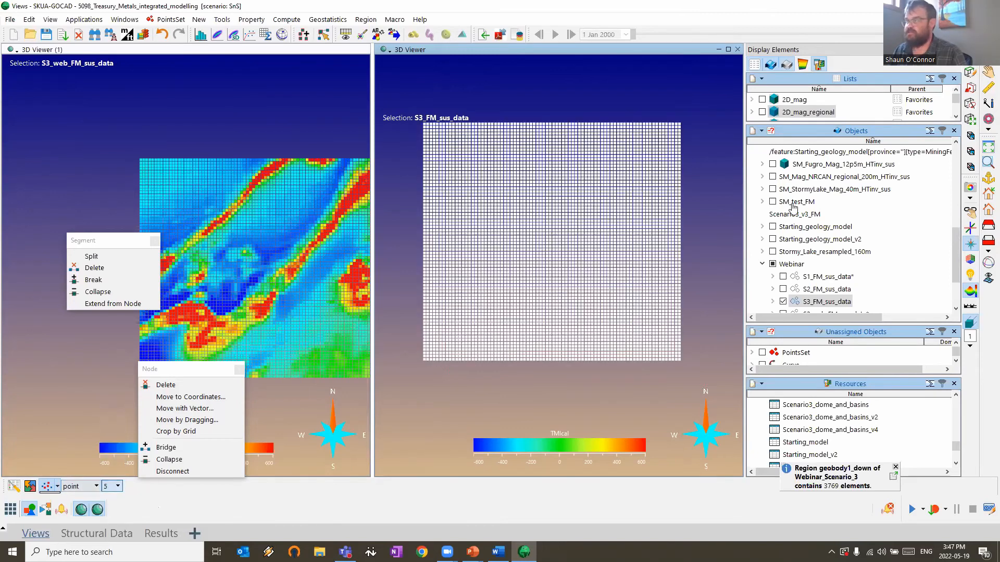
# Try to colour S3_FM_sus_data by TMIcal, then hide the object and collapse its property tree
pyautogui.click(772, 303)
pyautogui.click(783, 214)
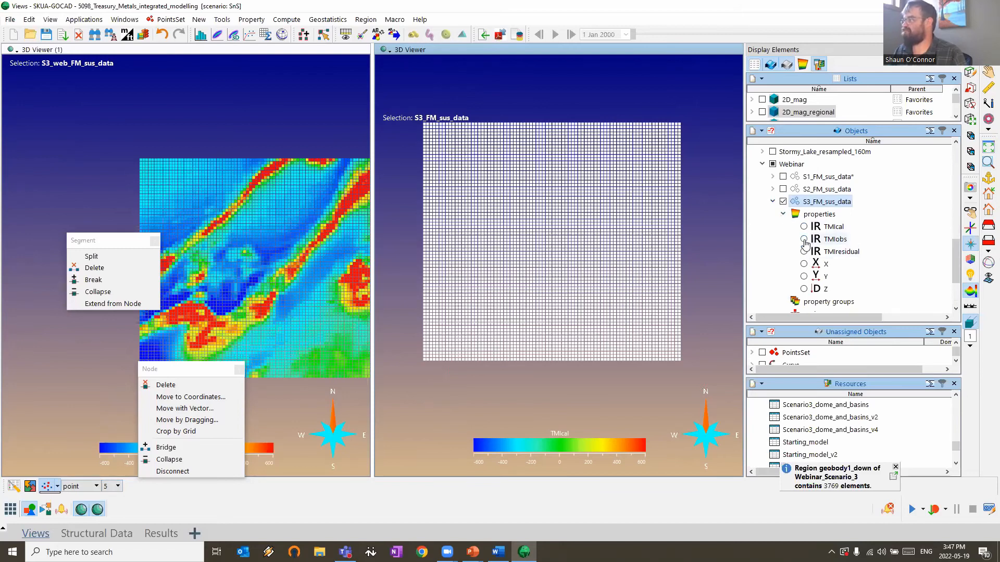
pyautogui.click(804, 227)
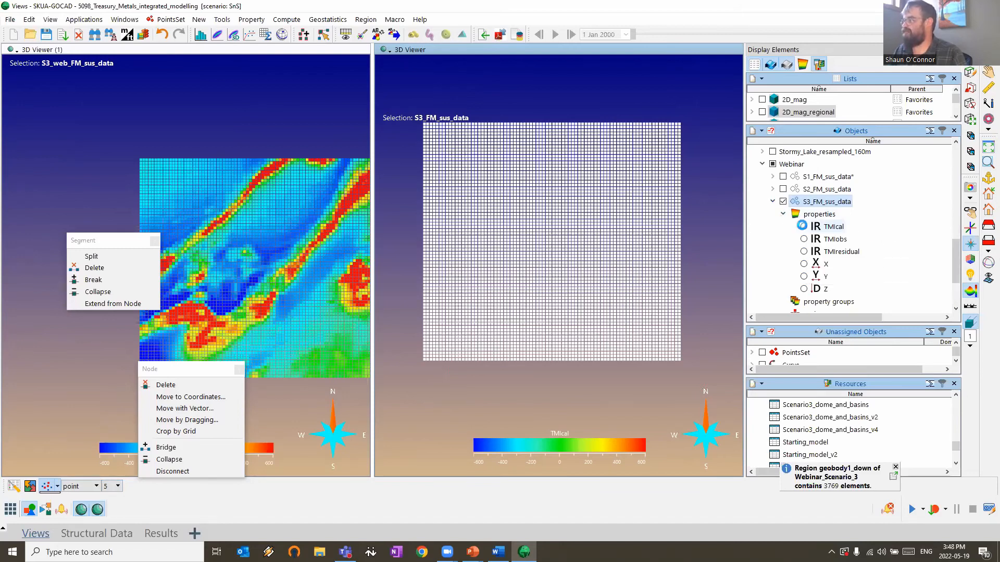
pyautogui.click(783, 202)
pyautogui.click(773, 202)
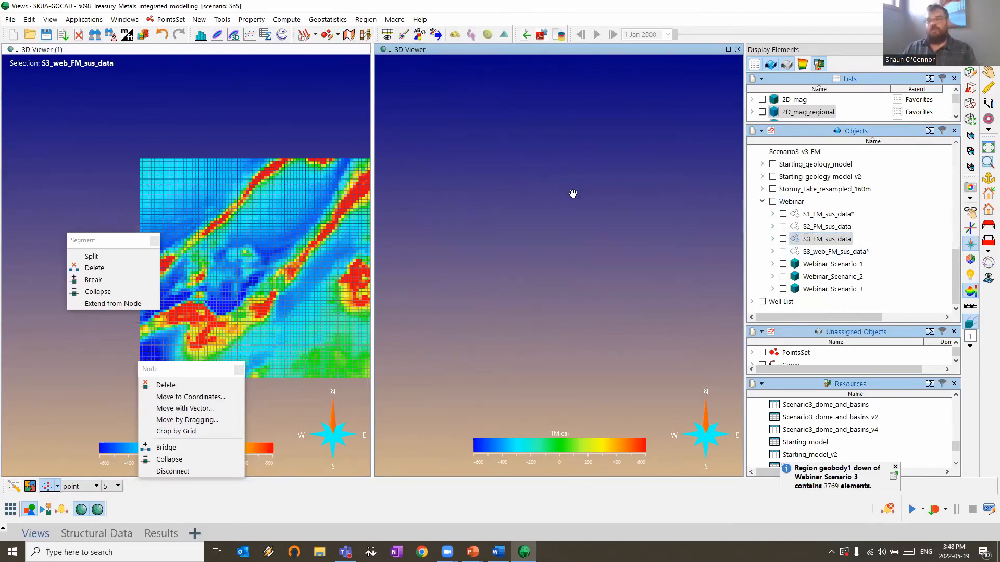
# Redisplay S3_web_FM_sus_data in the original viewer, then switch to the PowerPoint slide show
pyautogui.click(783, 252)
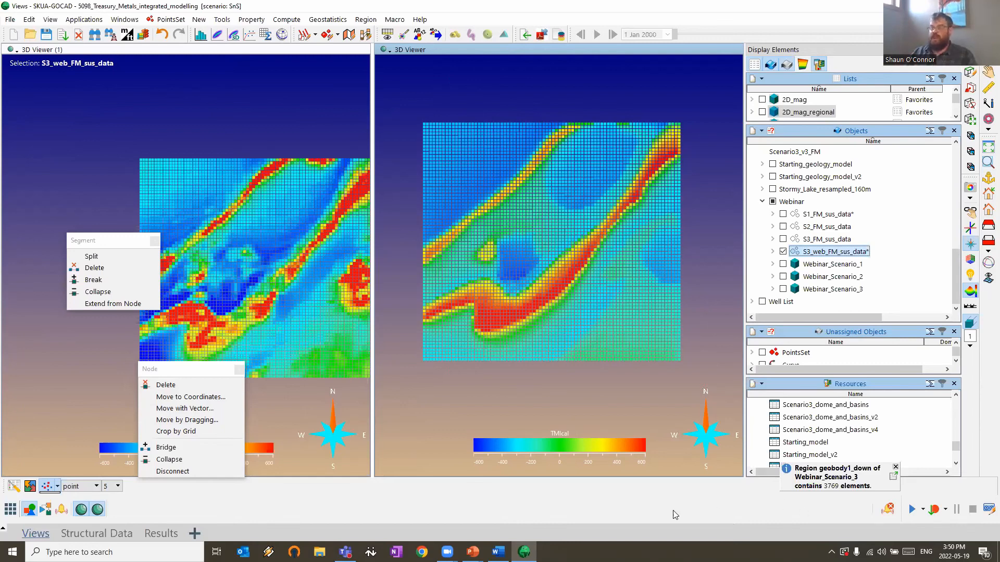
pyautogui.moveTo(472, 551)
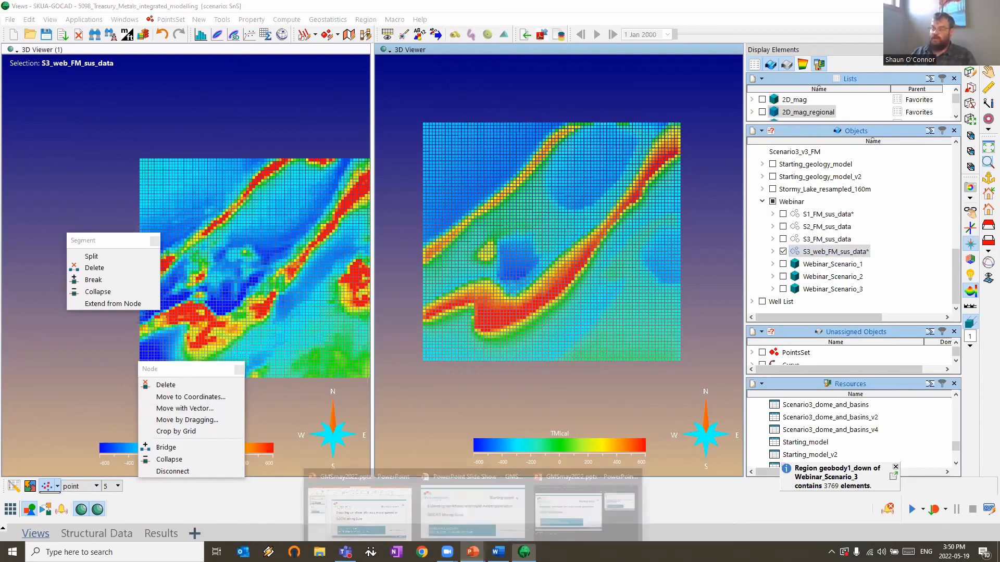
pyautogui.click(501, 515)
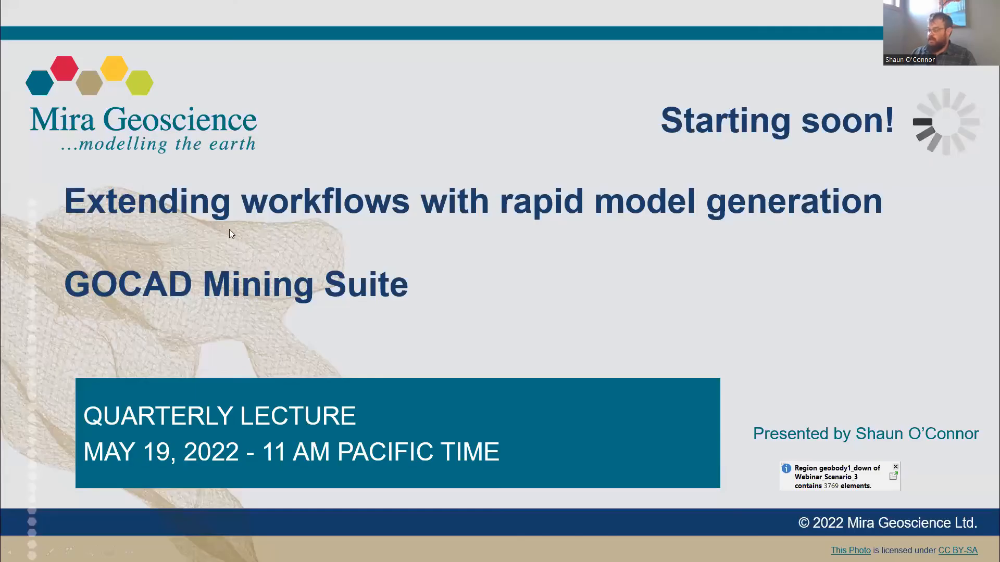